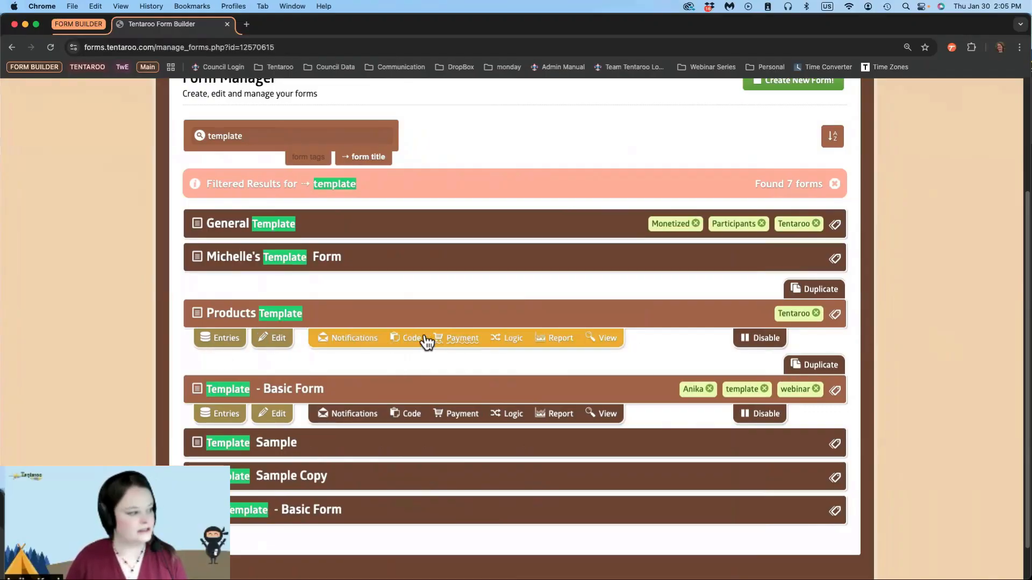
Review the notification settings of the Products Template form in a separate browser tab, and close that tab
right_click(352, 342)
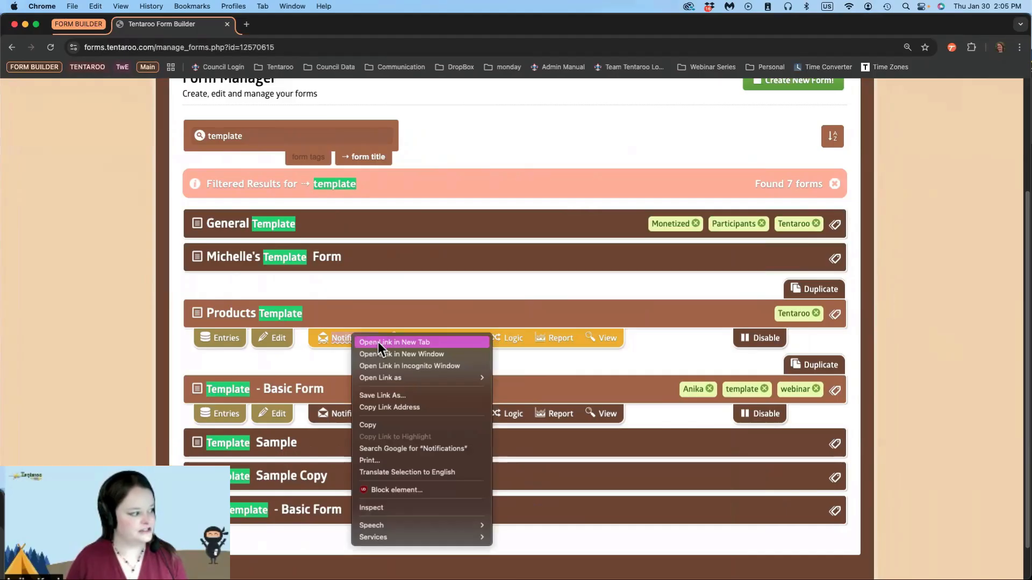
click(380, 350)
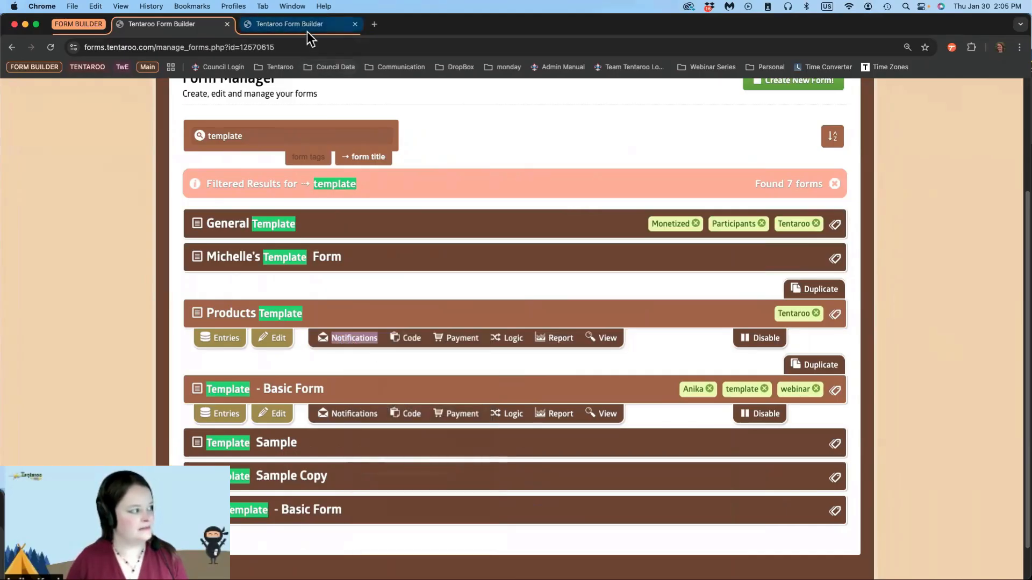
click(308, 27)
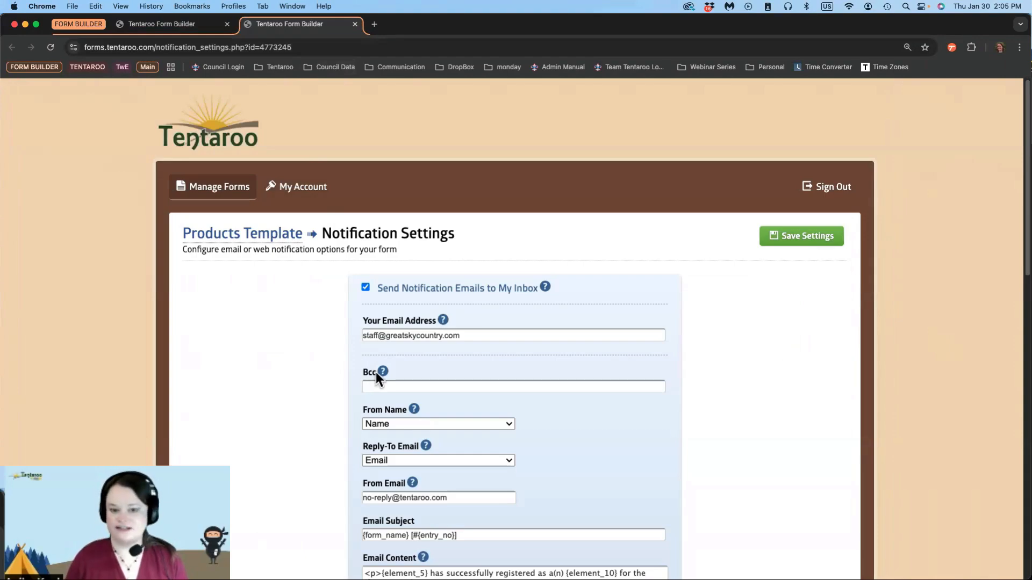
scroll(376, 372, down, 5)
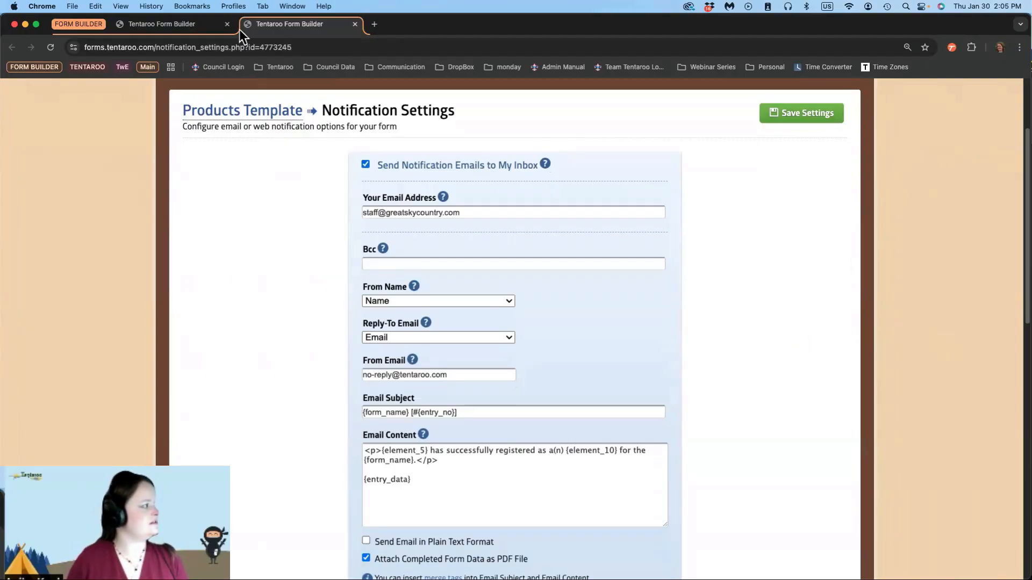
click(355, 24)
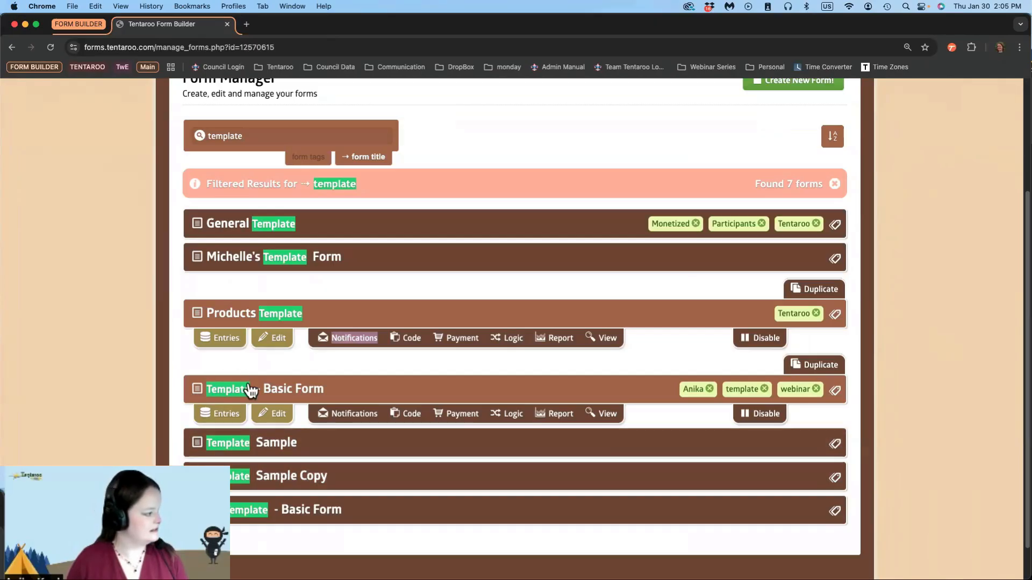
Open the notification settings of Template - Basic Form in a new tab and enable Send Notification Emails to My Inbox
right_click(341, 410)
click(380, 373)
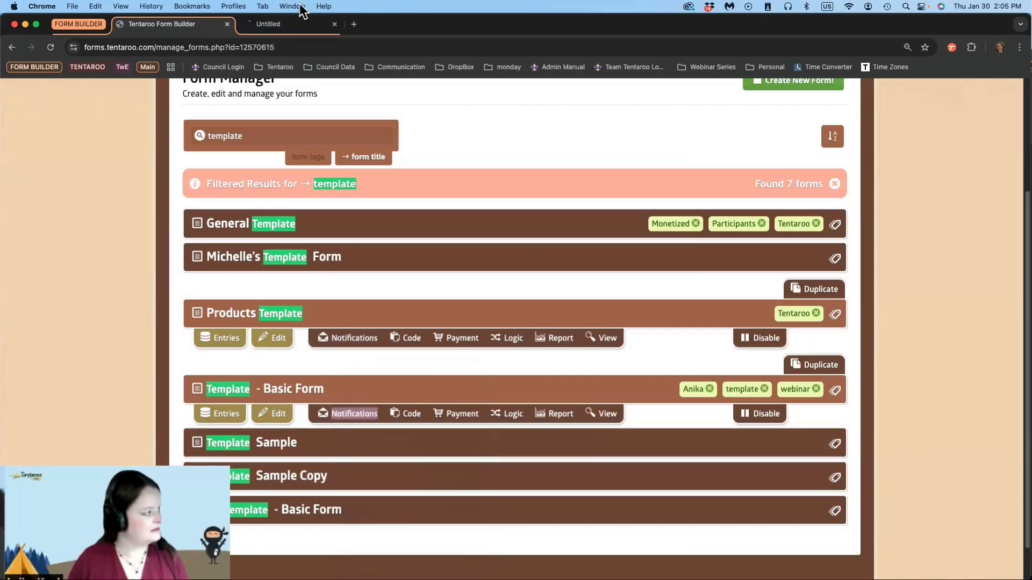
click(282, 21)
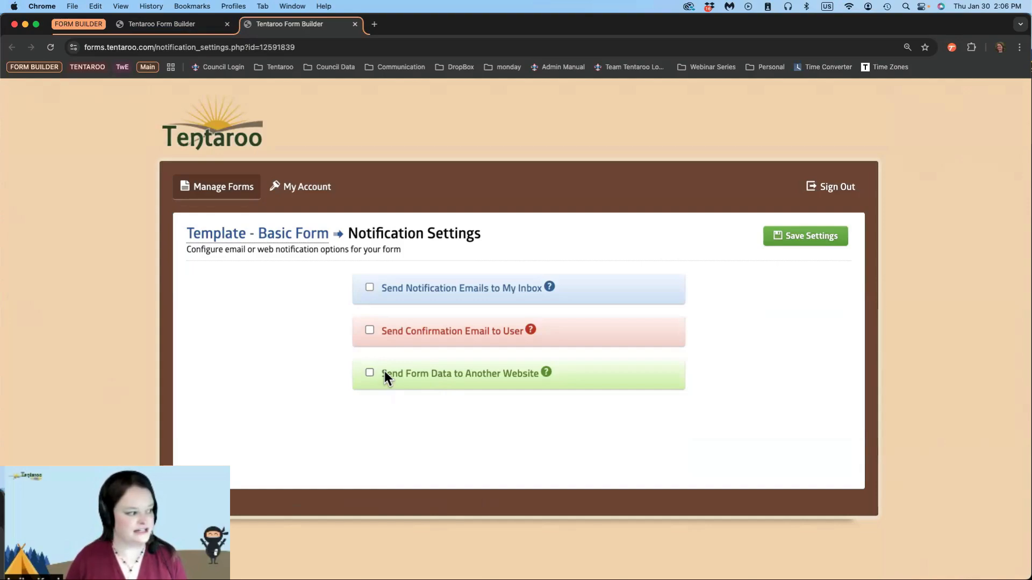
click(369, 288)
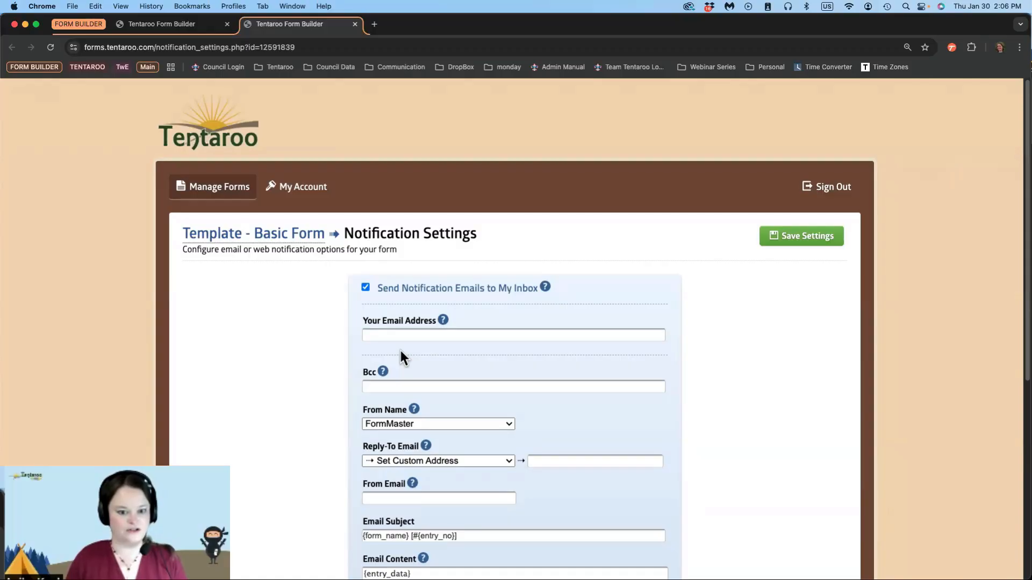
Enter two staff e-mail addresses, separated by a comma, as the recipients of the inbox notification
scroll(401, 358, down, 1)
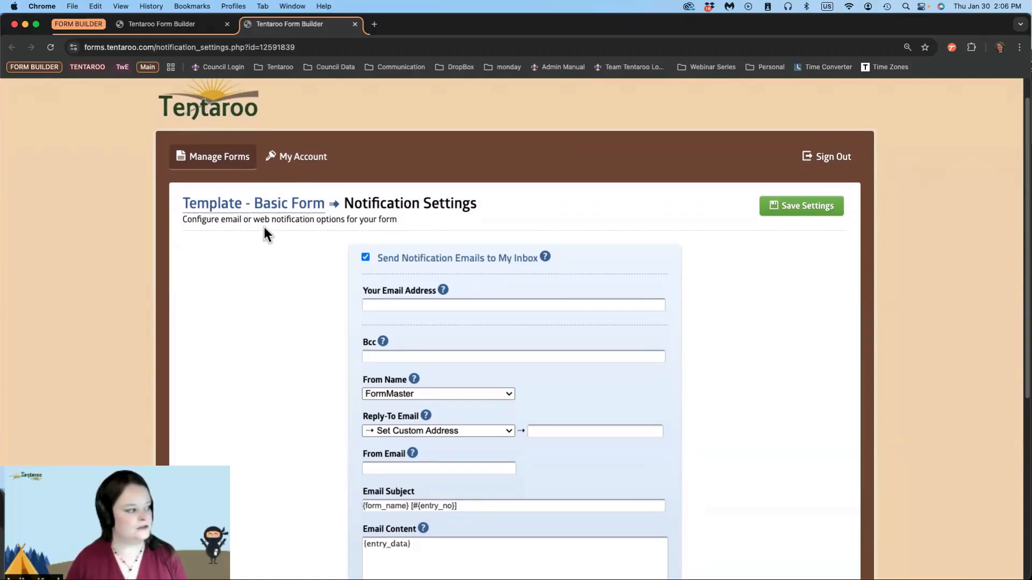
click(426, 305)
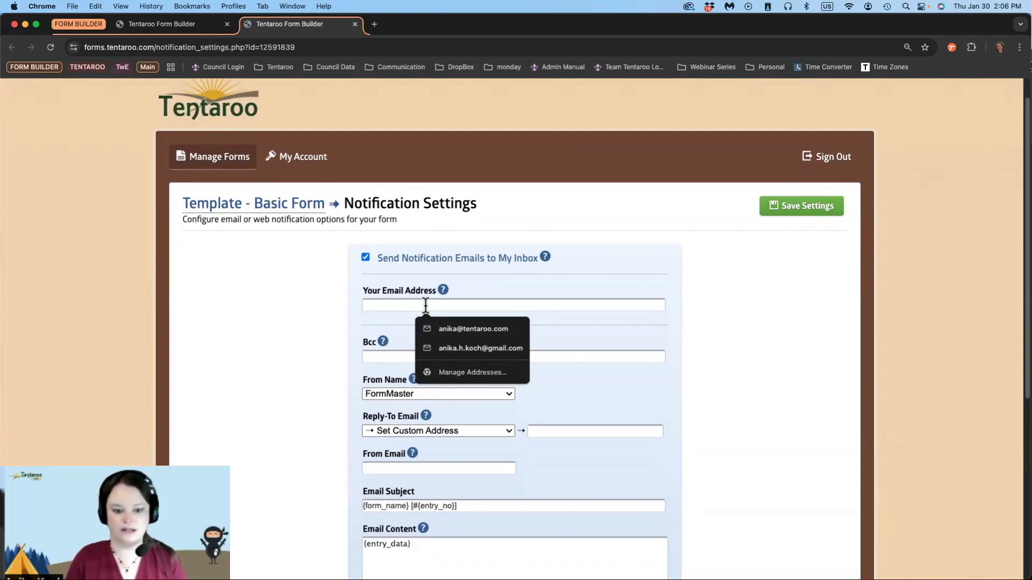
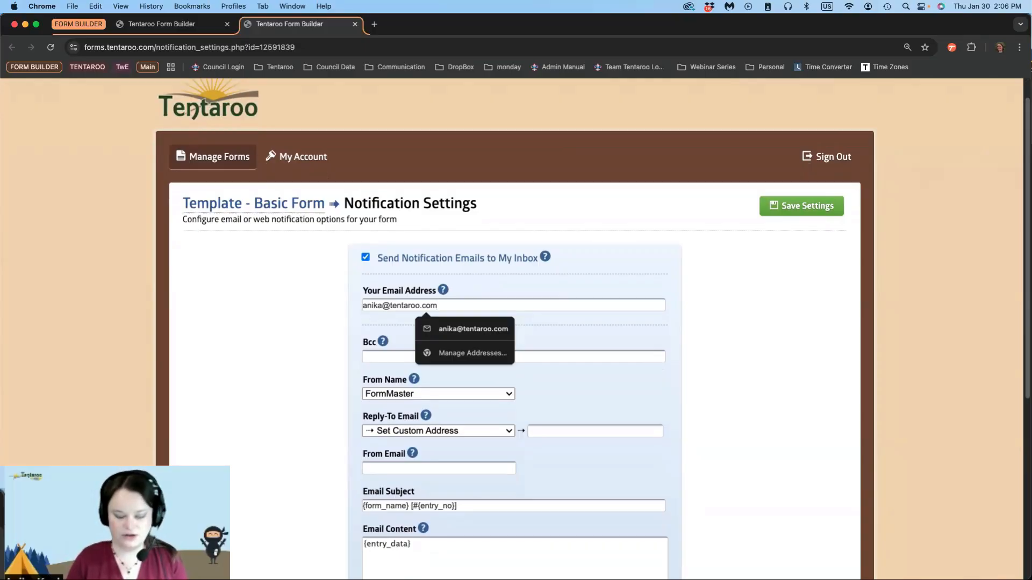
text(, )
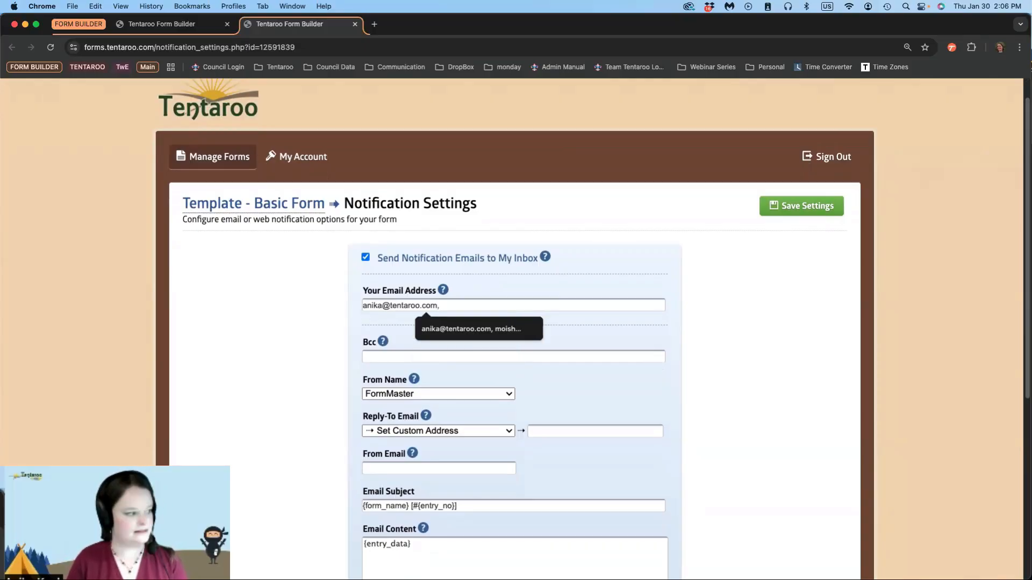
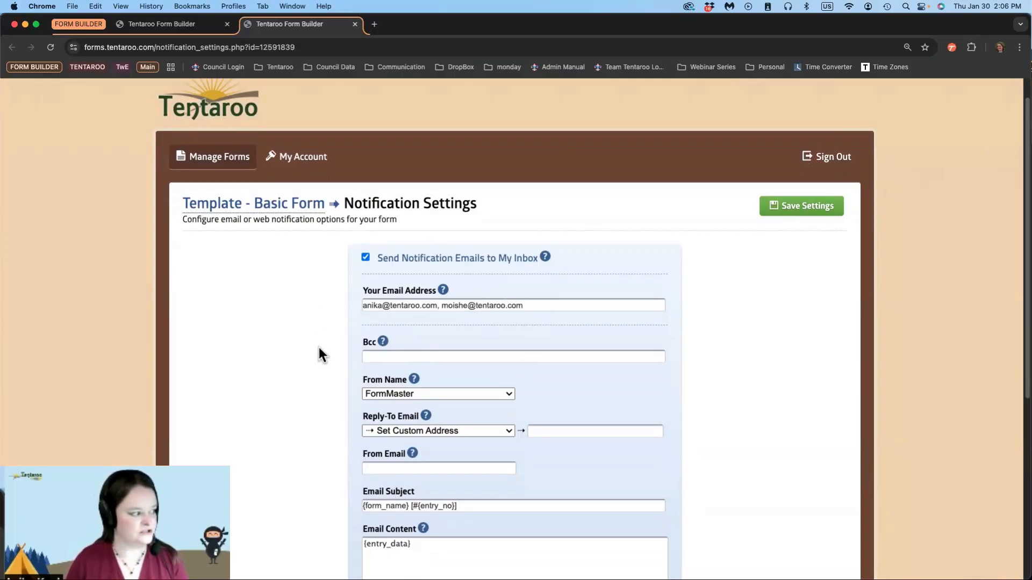
Set the inbox notification's From Name to Your Name and its Reply-To Email to Your Email
scroll(352, 329, down, 2)
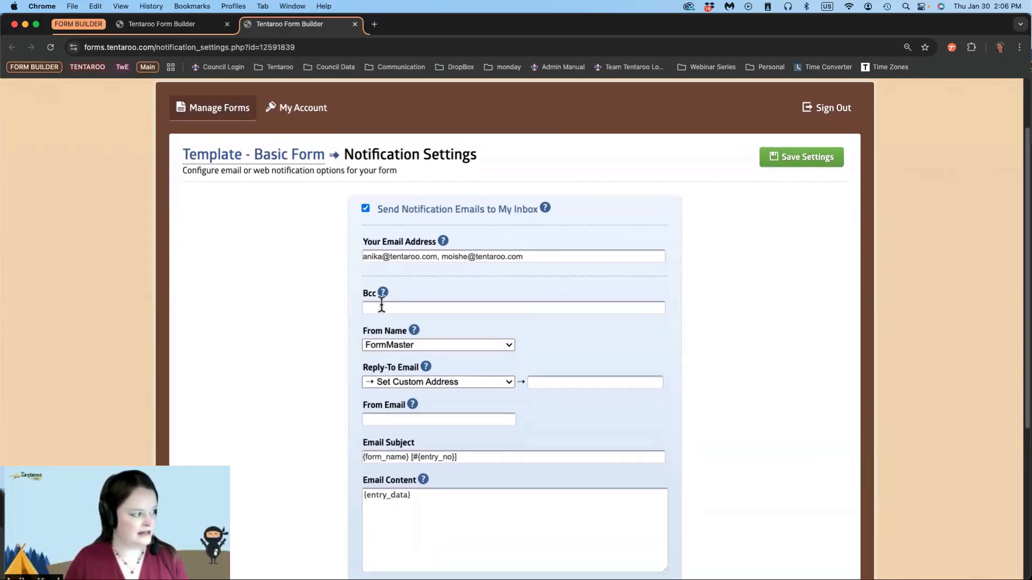
scroll(382, 301, down, 5)
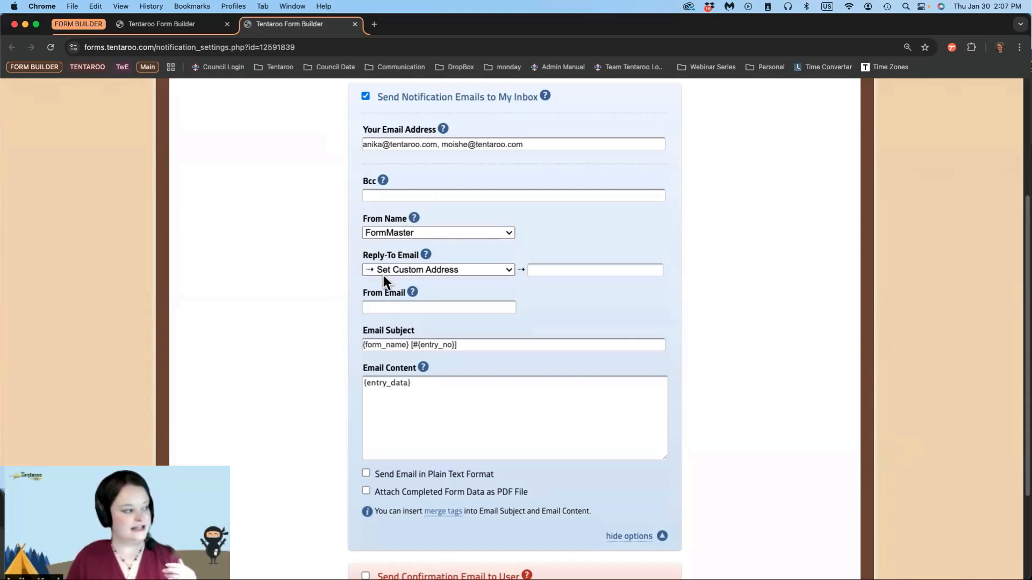
click(427, 235)
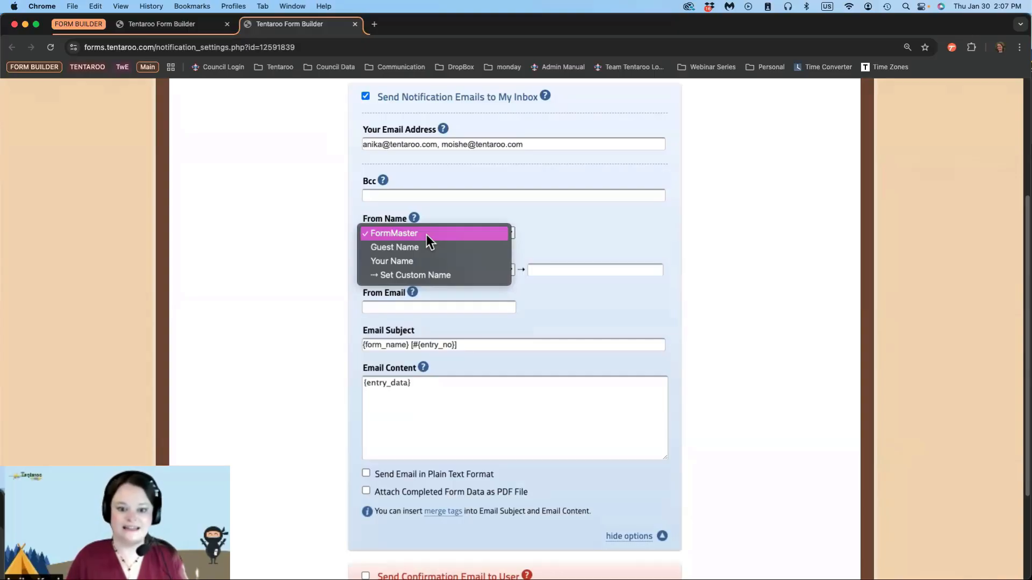
click(411, 266)
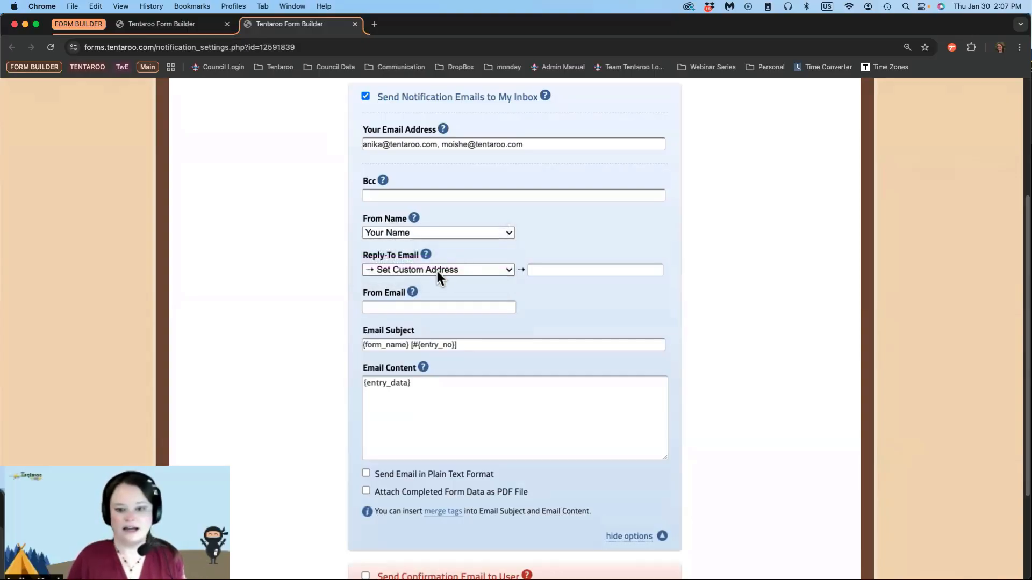
click(437, 271)
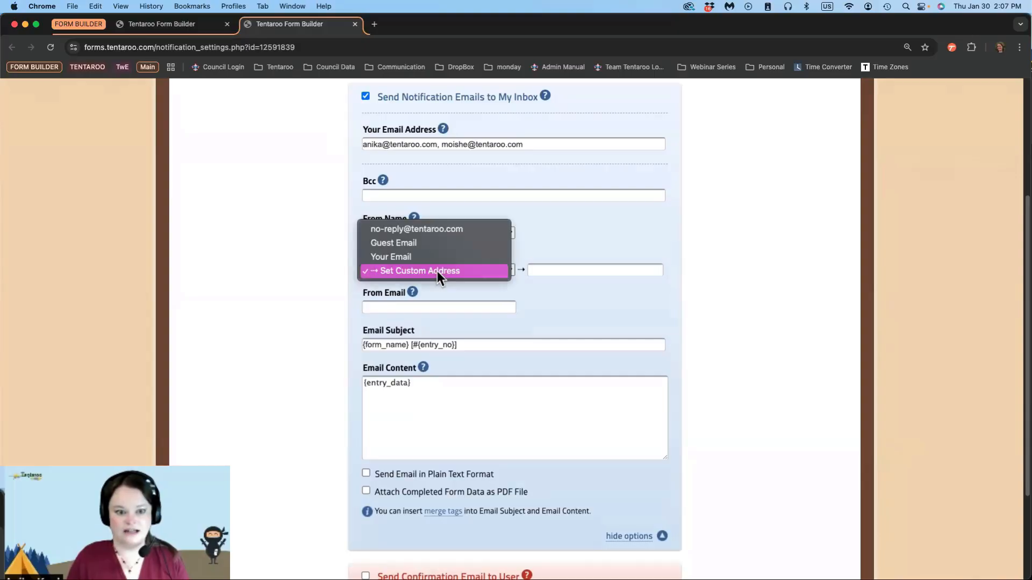
click(431, 258)
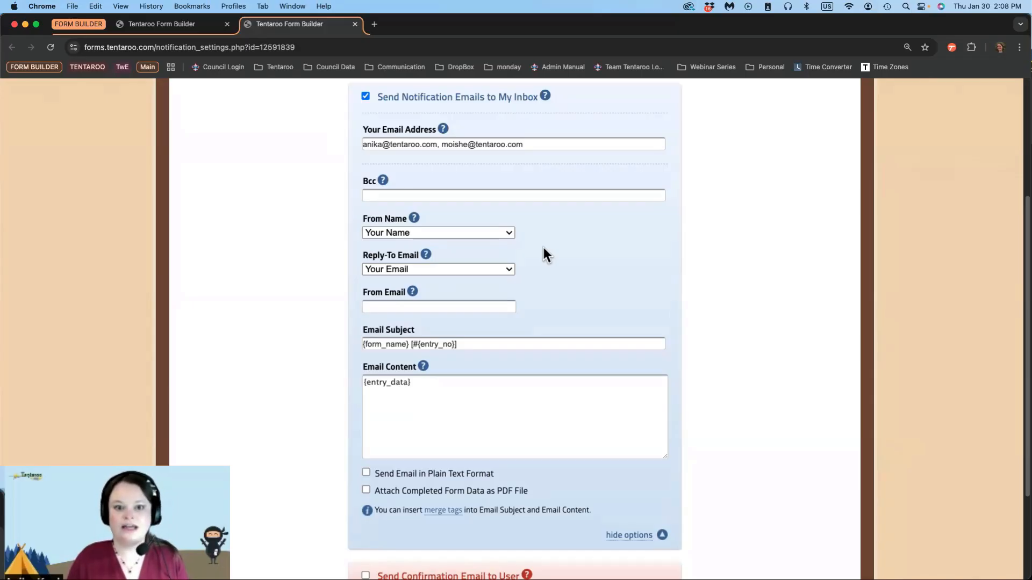
click(453, 235)
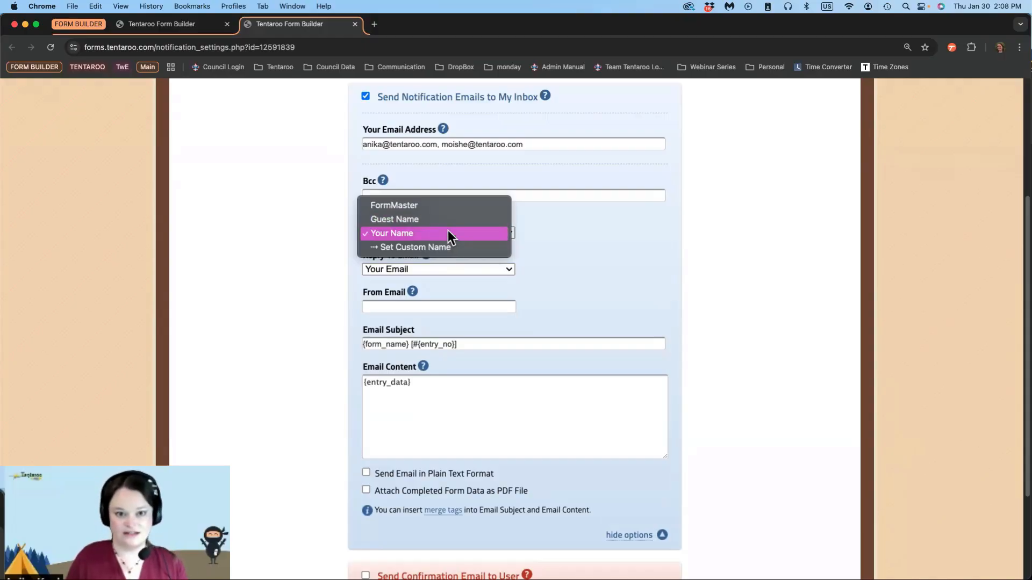
click(447, 232)
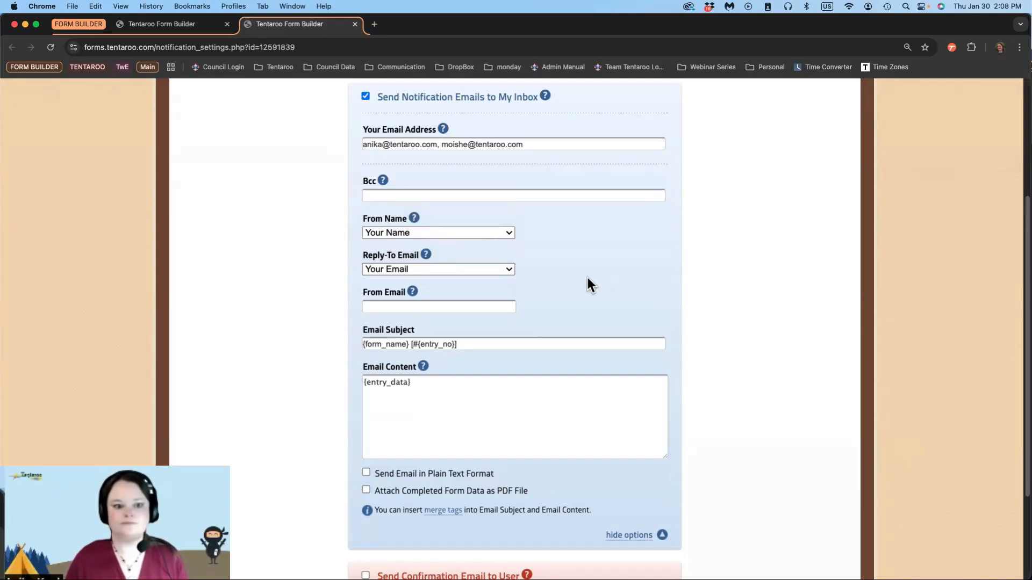
Fill in the inbox notification's From Email with the company's no-reply address, spelled with a hyphen
click(428, 306)
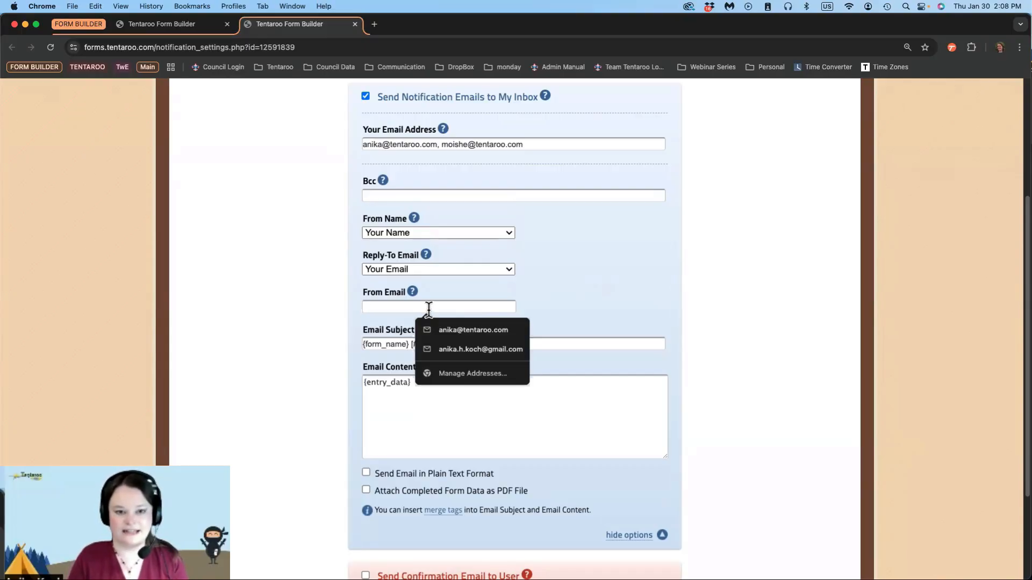
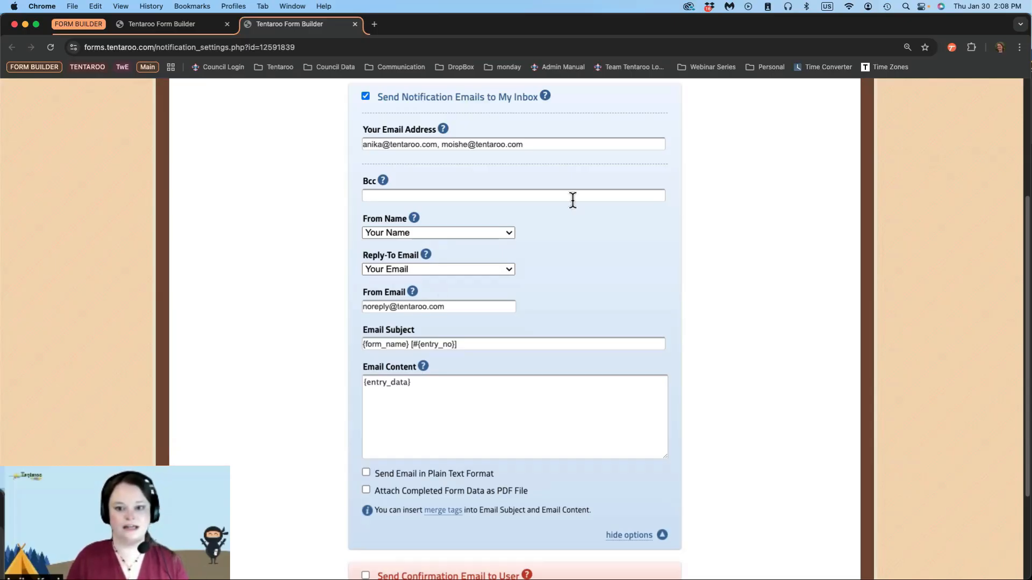
click(375, 307)
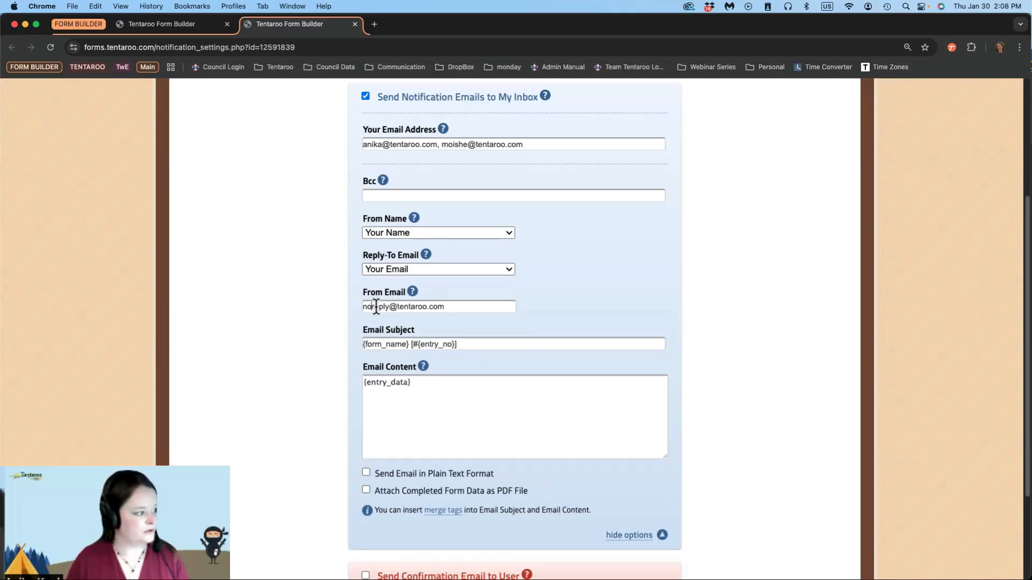
text(-)
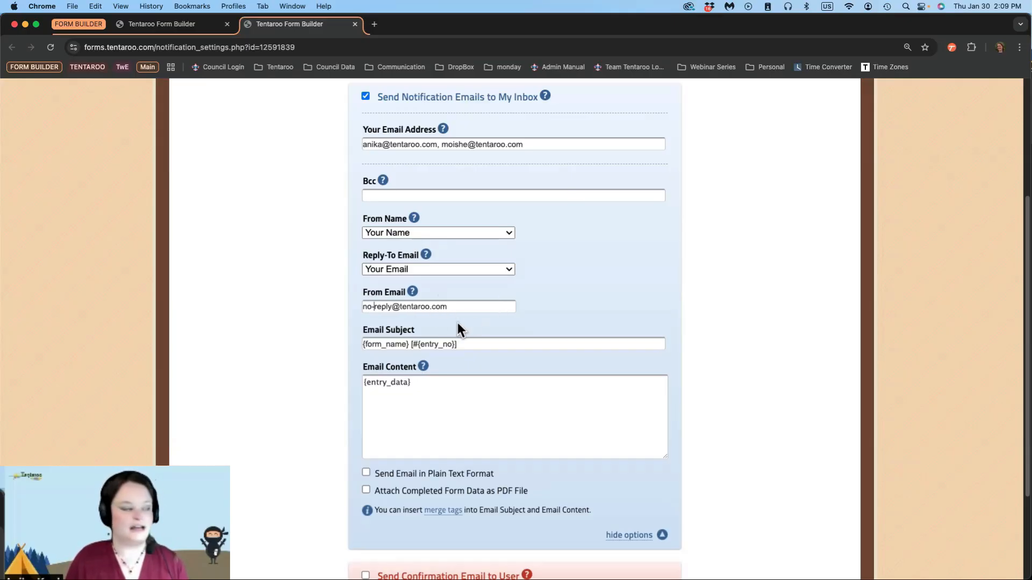
Enable Send Email in Plain Text Format and Attach Completed Form Data as PDF File for the inbox notification
click(504, 340)
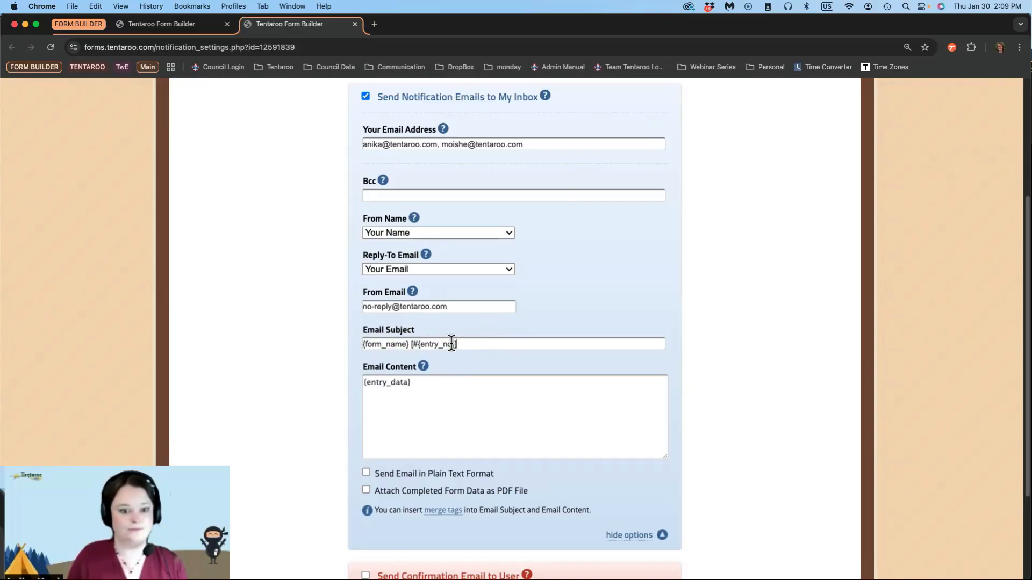
click(451, 403)
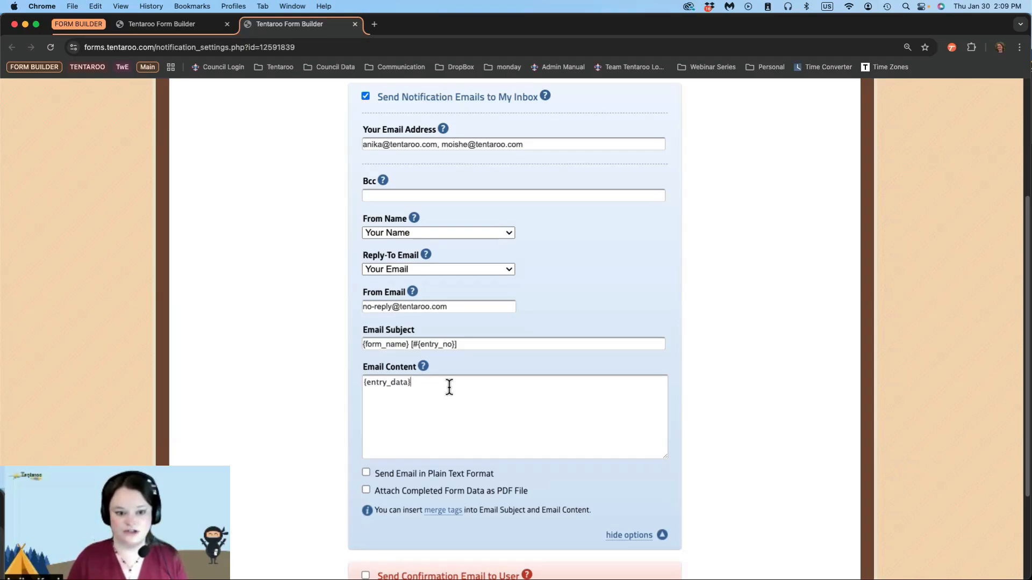
scroll(427, 403, down, 3)
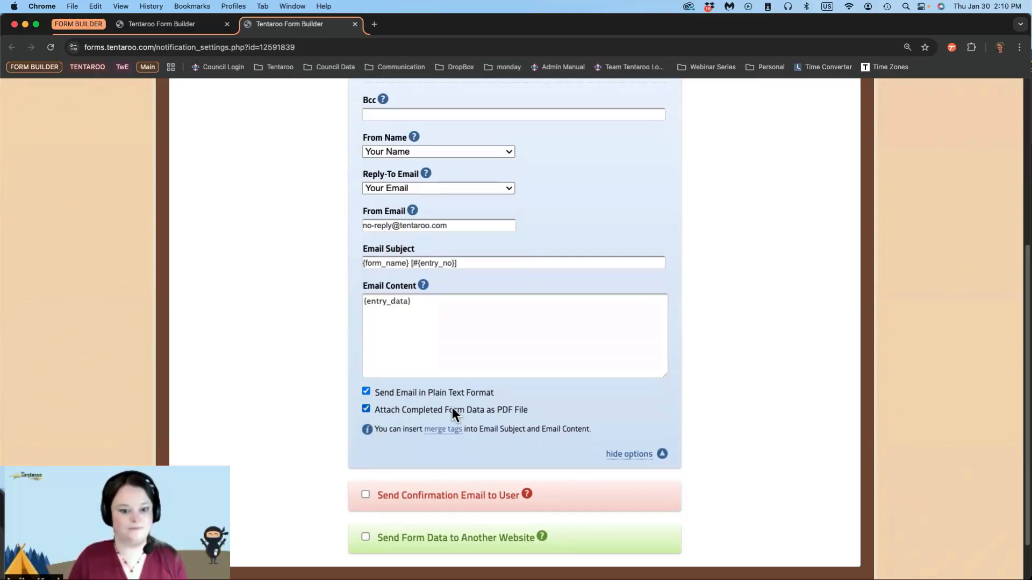
Enable Send Confirmation Email to User for the form and bring up its options
scroll(452, 407, down, 3)
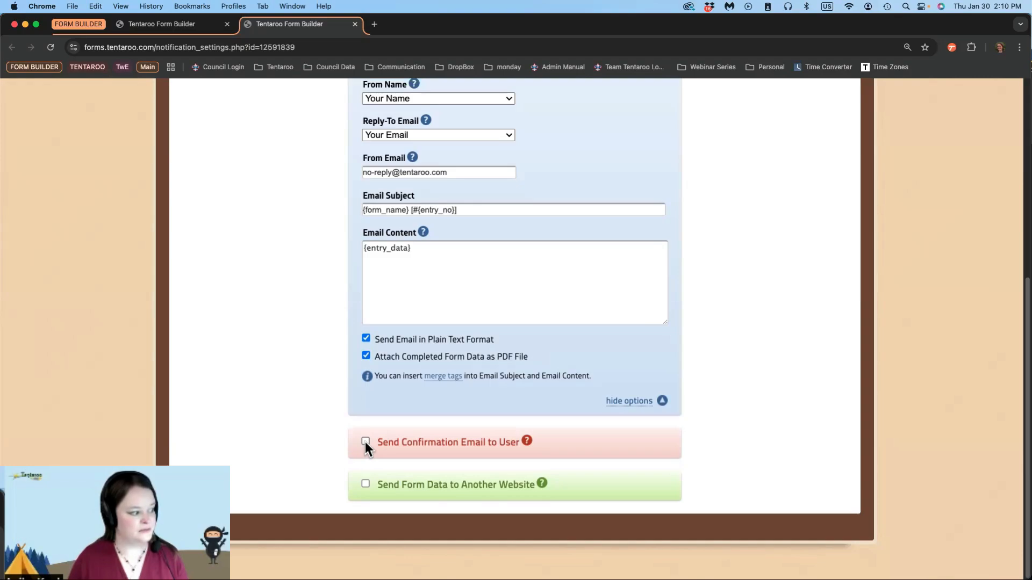
click(366, 442)
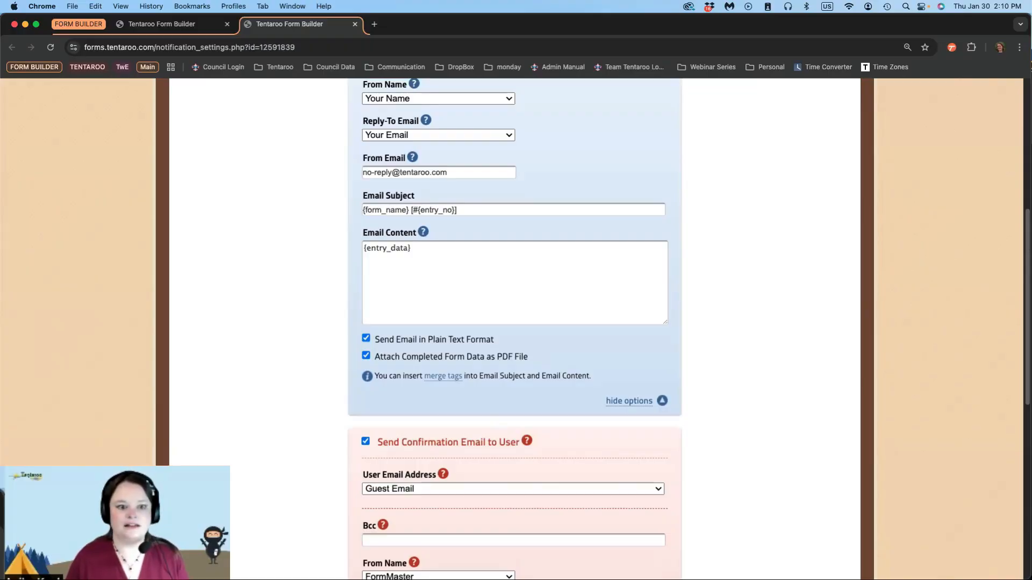
scroll(543, 353, down, 3)
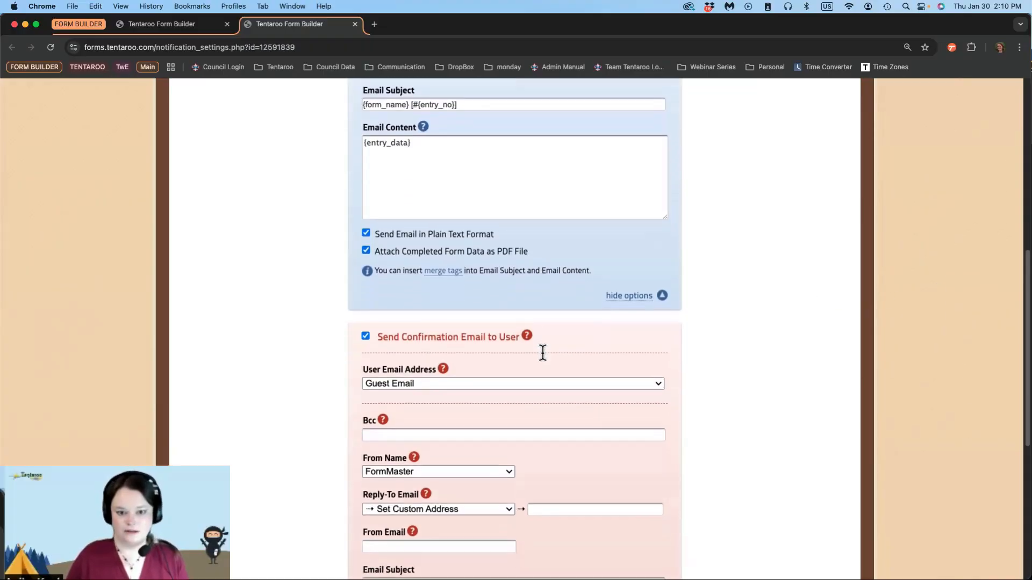
Set the confirmation email's User Email Address to Your Email
scroll(543, 353, down, 4)
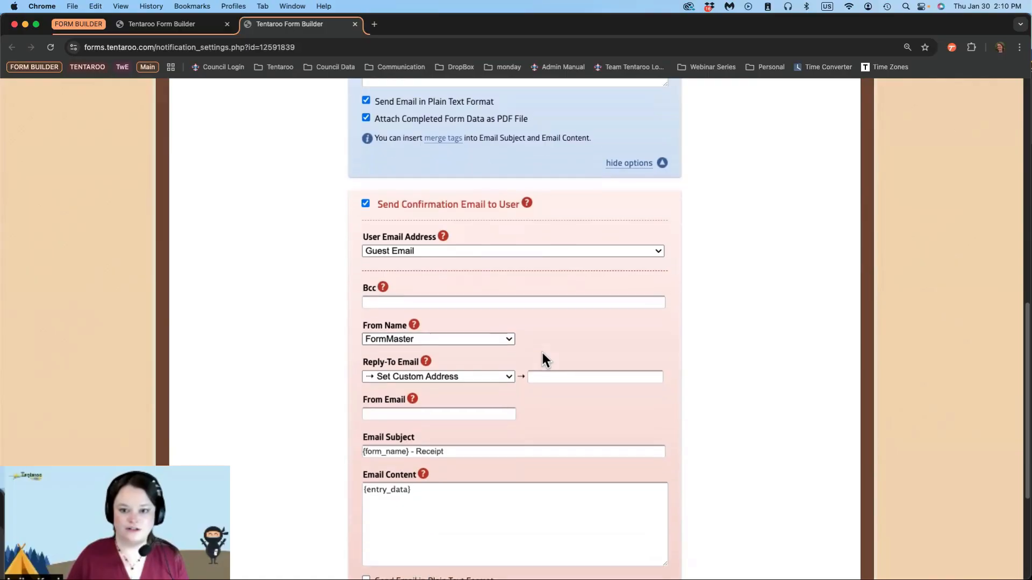
scroll(543, 352, down, 2)
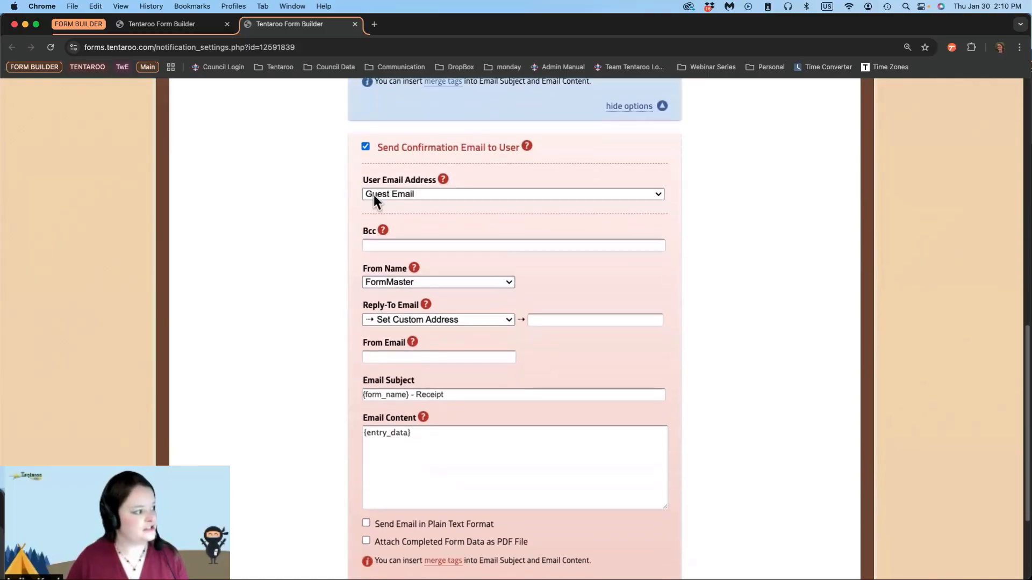
click(425, 194)
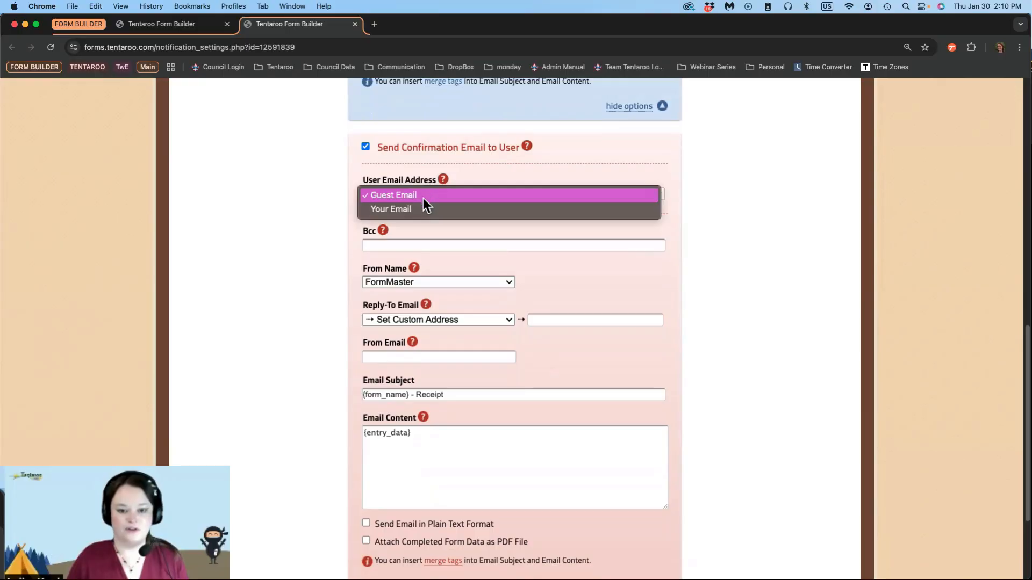
click(395, 210)
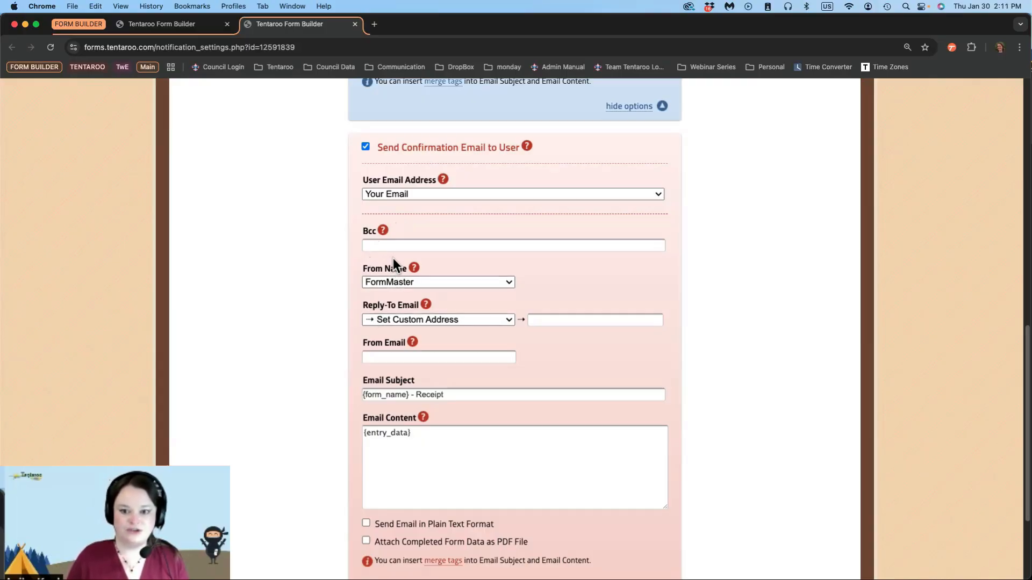
Set the confirmation email's From Name to a custom name, Great Sky Country Council
click(405, 282)
click(489, 324)
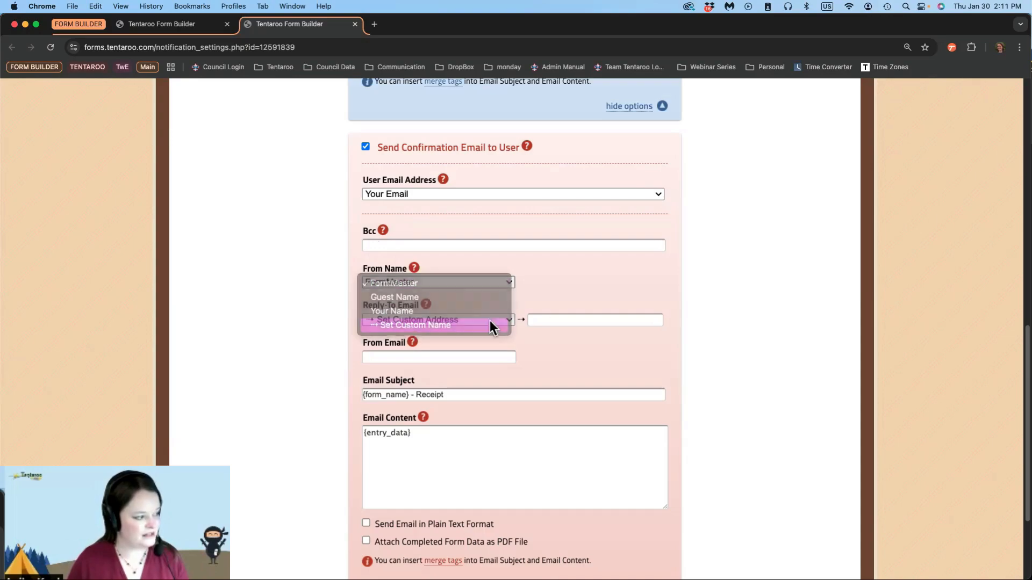
click(562, 283)
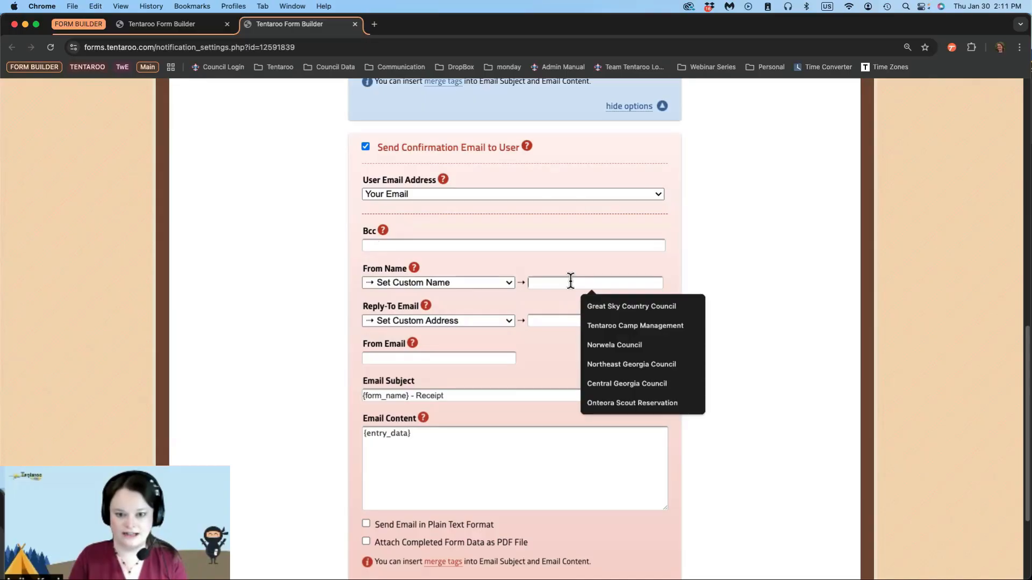
text(Great Sky)
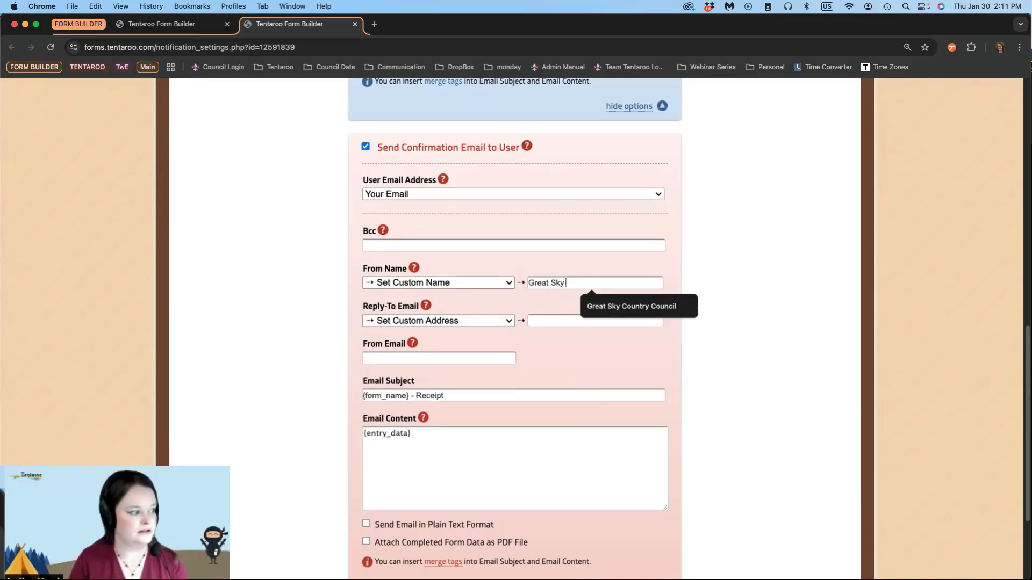
text( Country Counc)
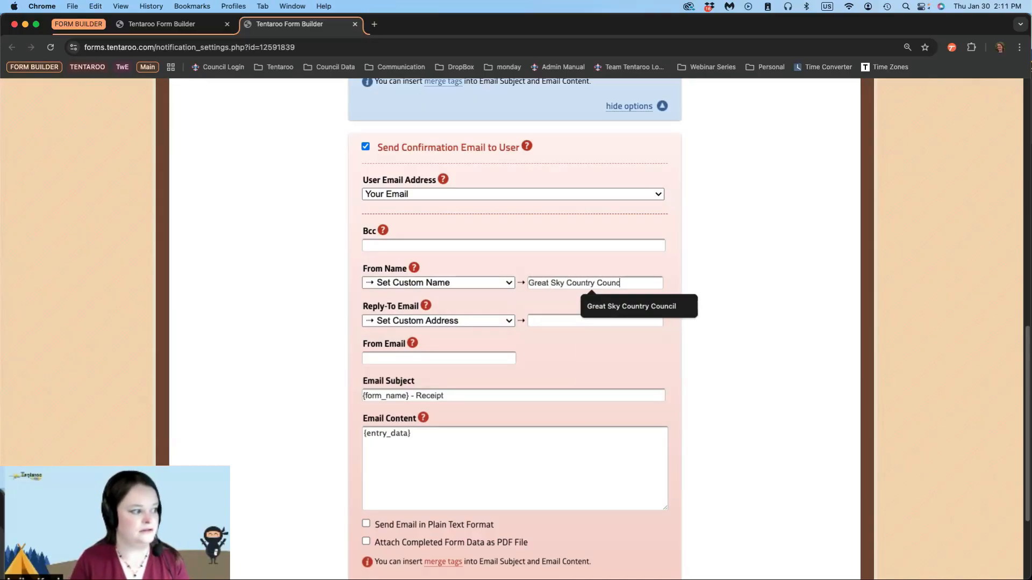
text(il)
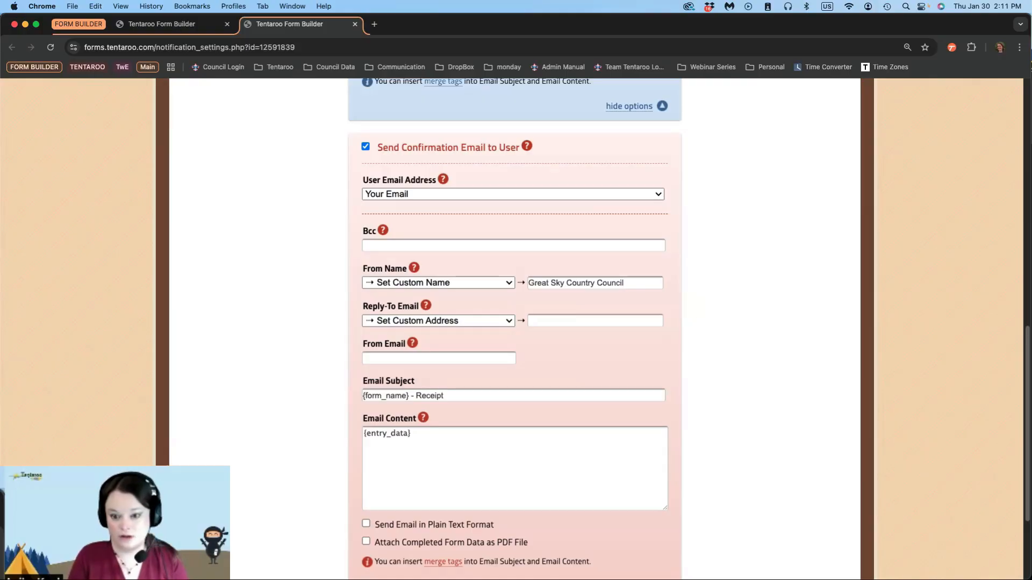
Fill in the confirmation email's custom Reply-To Email with the staff member's email address
click(568, 322)
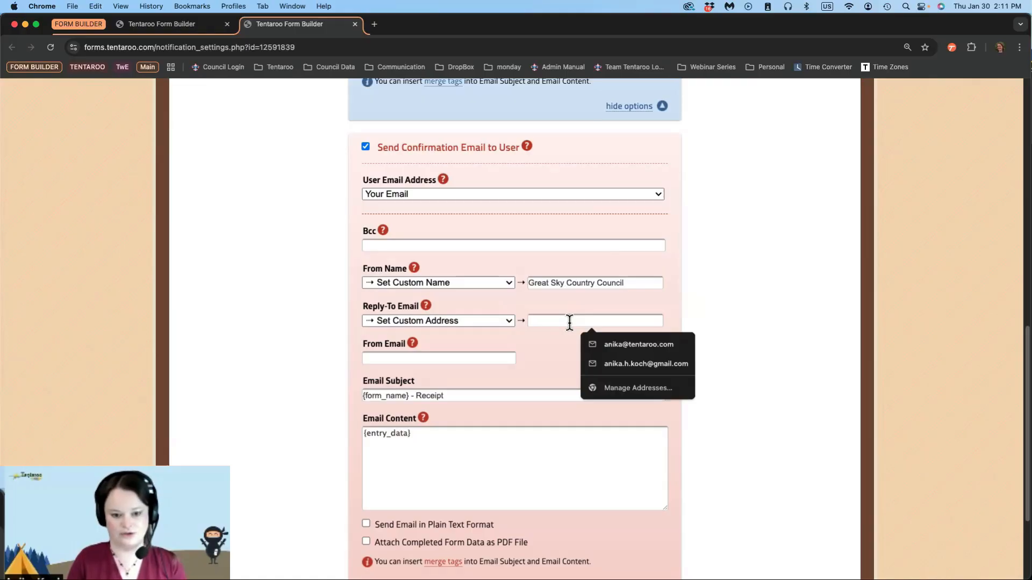
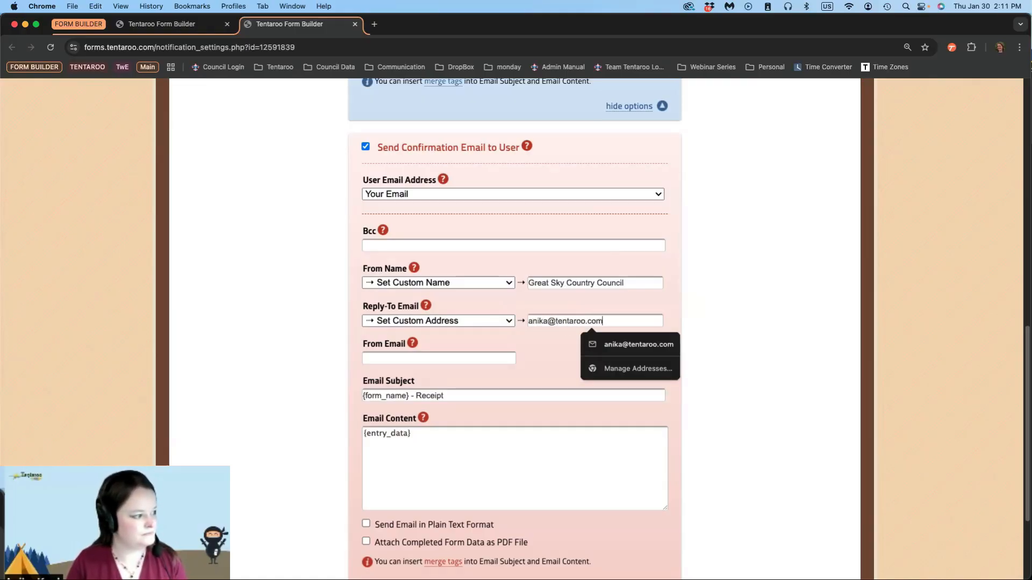
key(Tab)
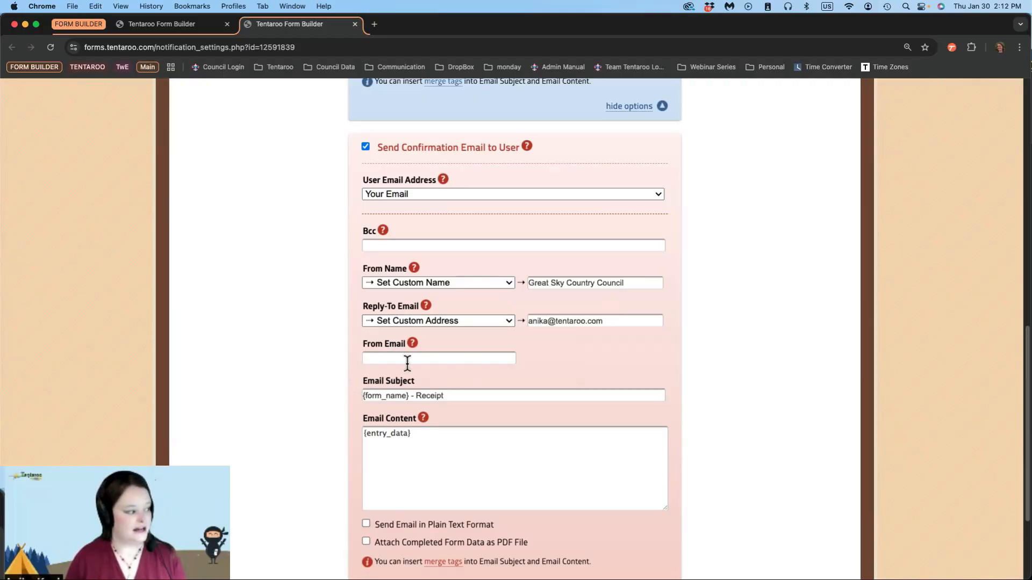
Fill in the confirmation email's From Email with the company's no-reply address, spelled without a hyphen
click(382, 358)
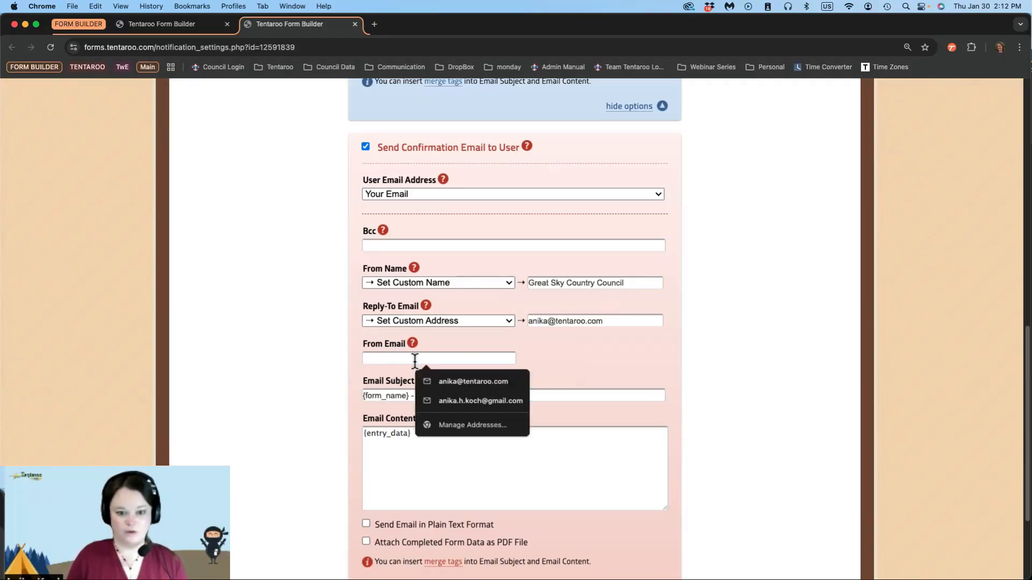
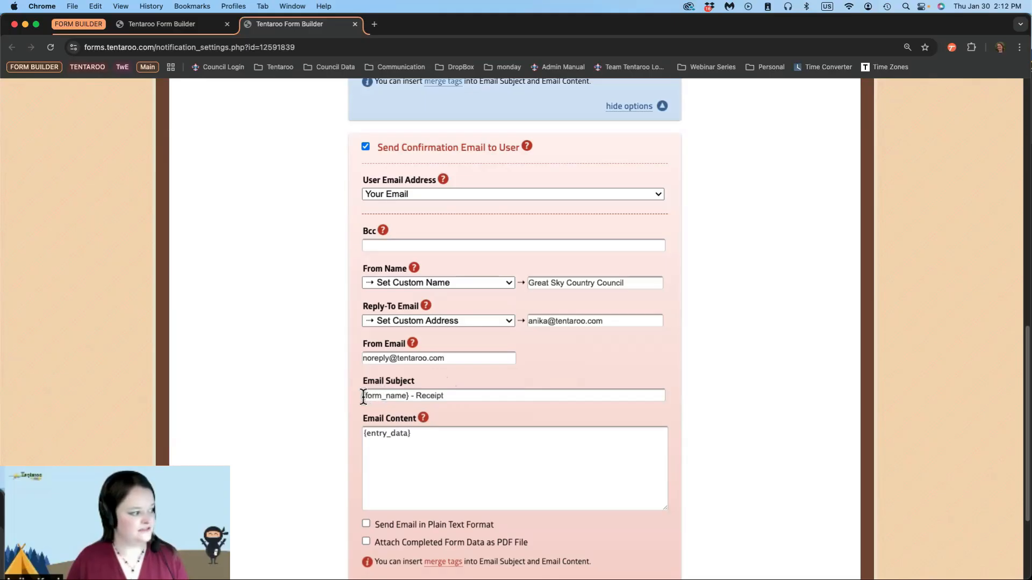
Change the confirmation email's subject to {form_name} - Confirmation
double_click(428, 396)
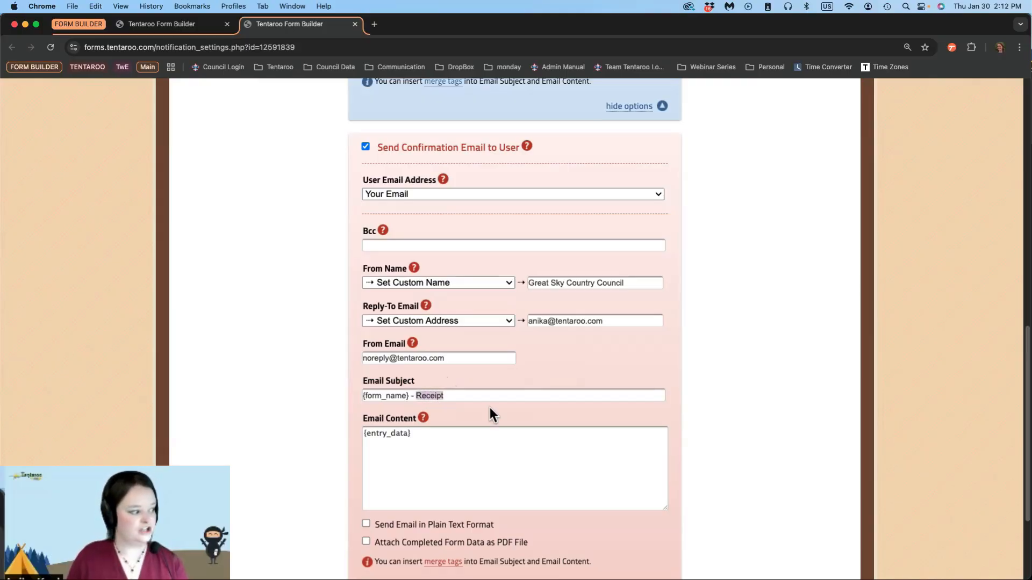
text(Confi)
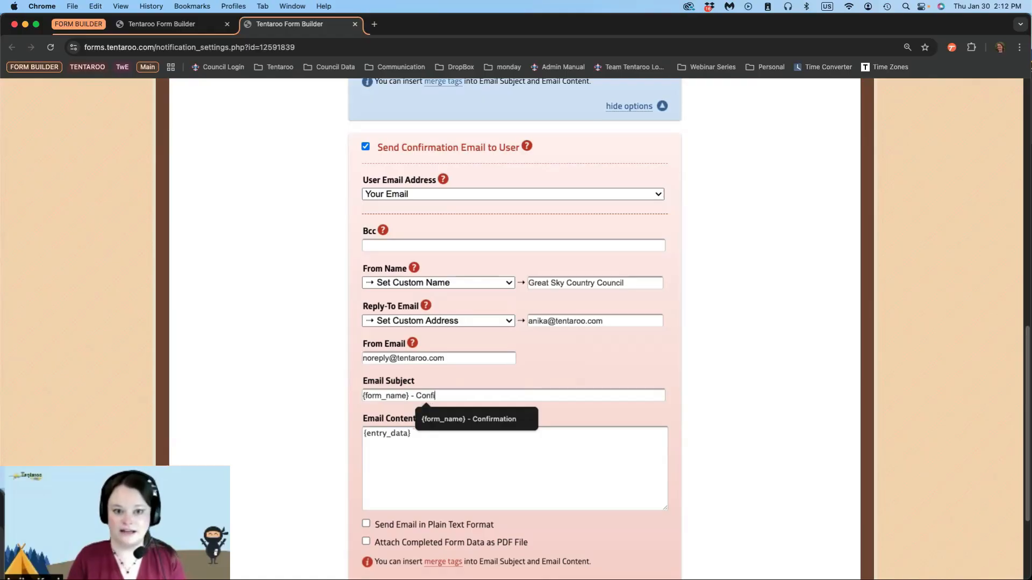
text(rmation)
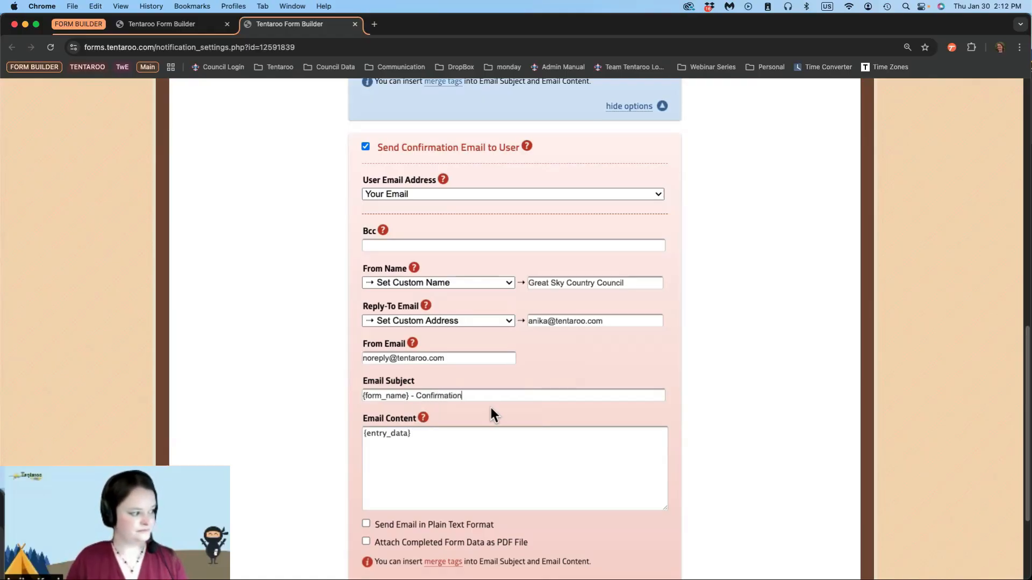
Open the Merge Tags Lookup from the confirmation email's options and move it over the settings form
scroll(492, 407, down, 3)
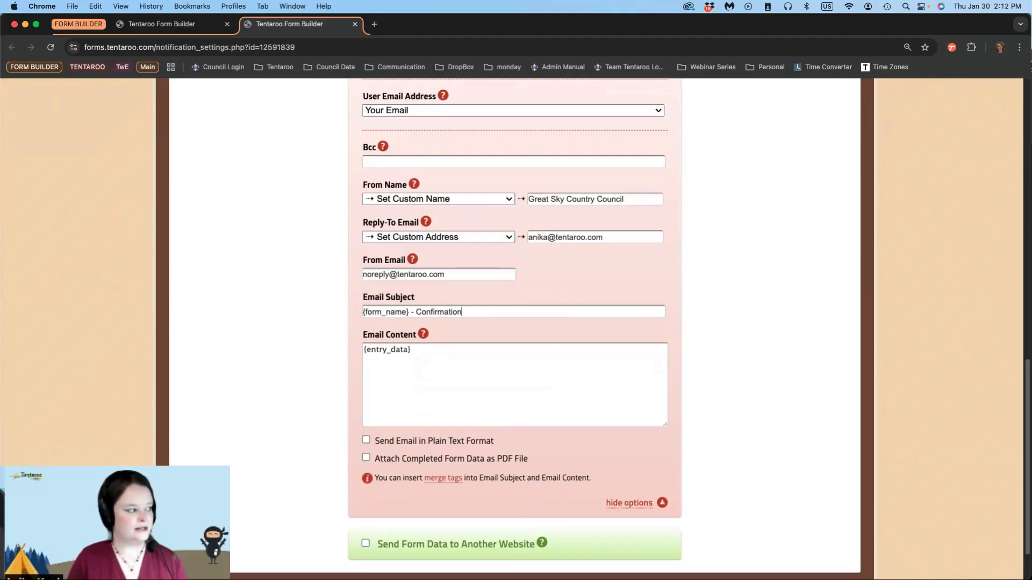
click(472, 278)
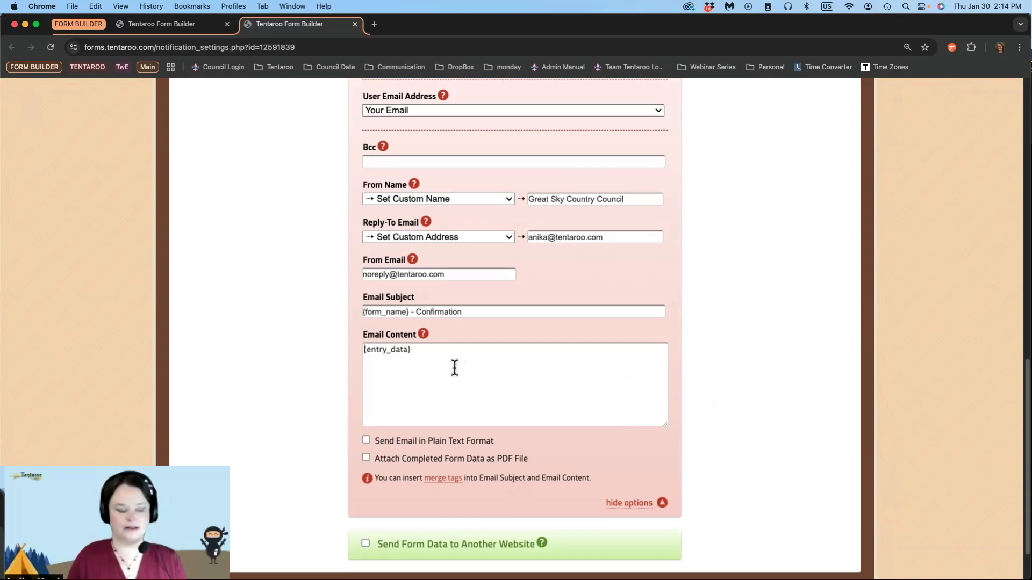
drag(362, 350, 418, 353)
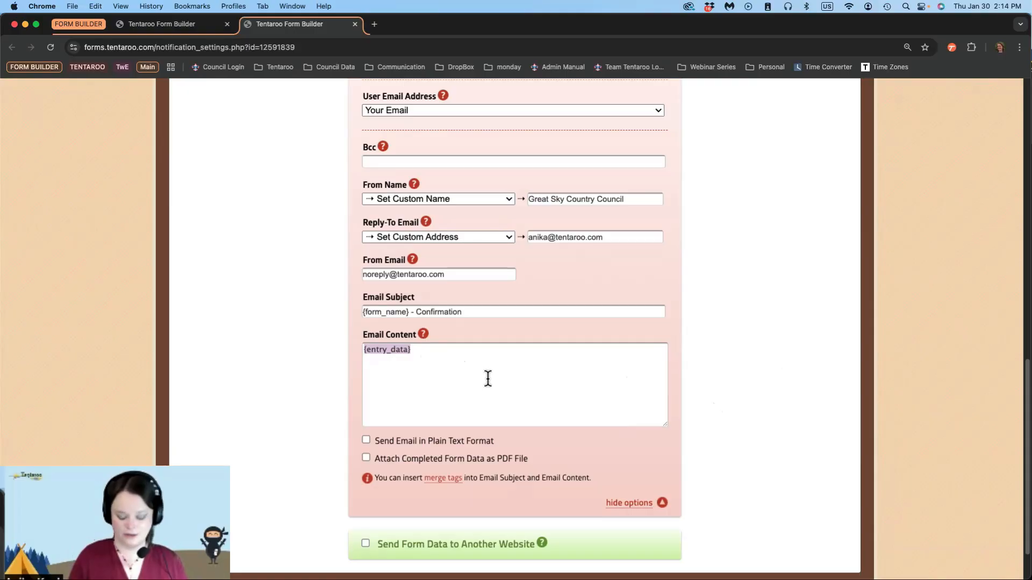
key(super+equal)
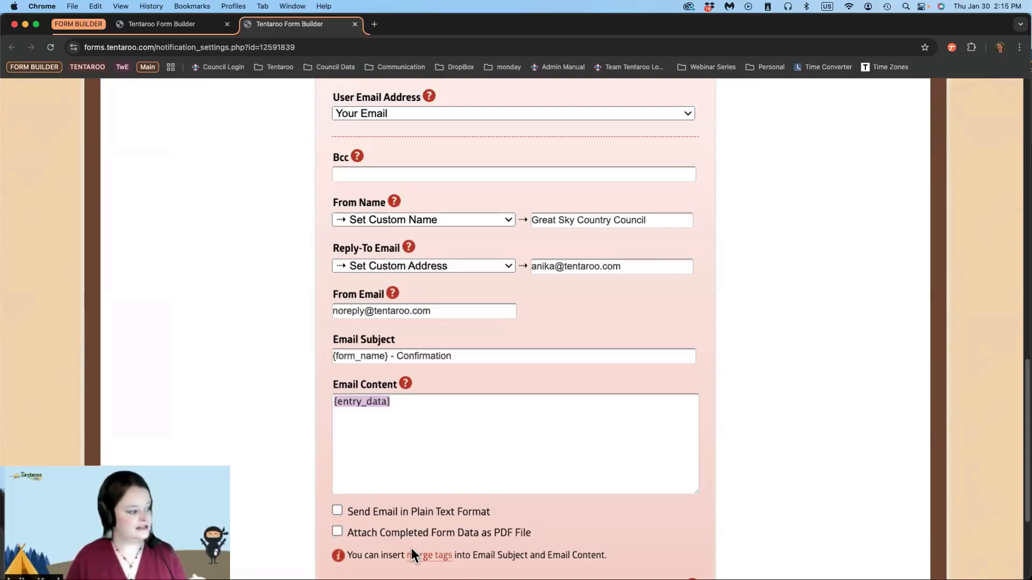
scroll(413, 546, down, 1)
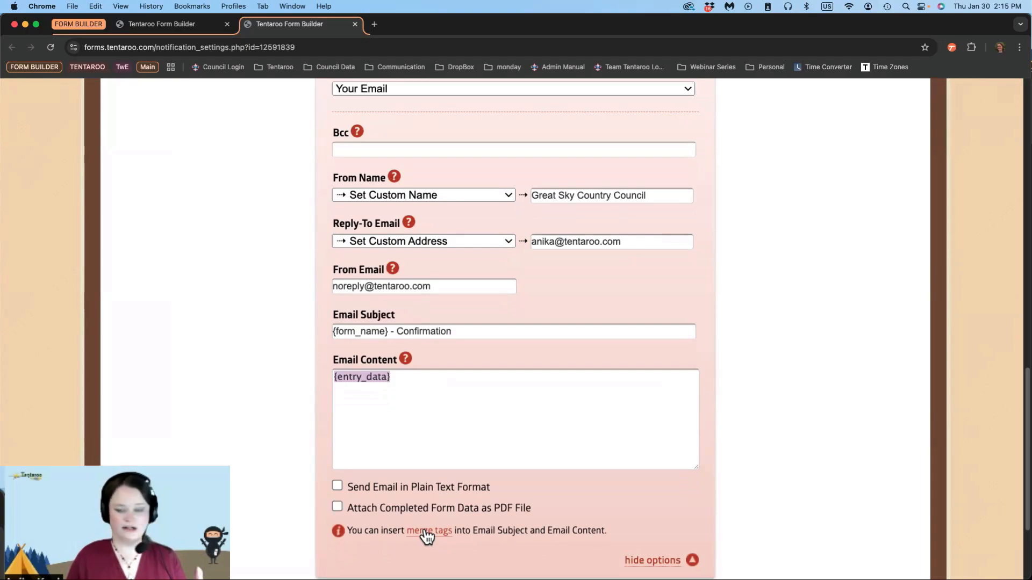
click(426, 532)
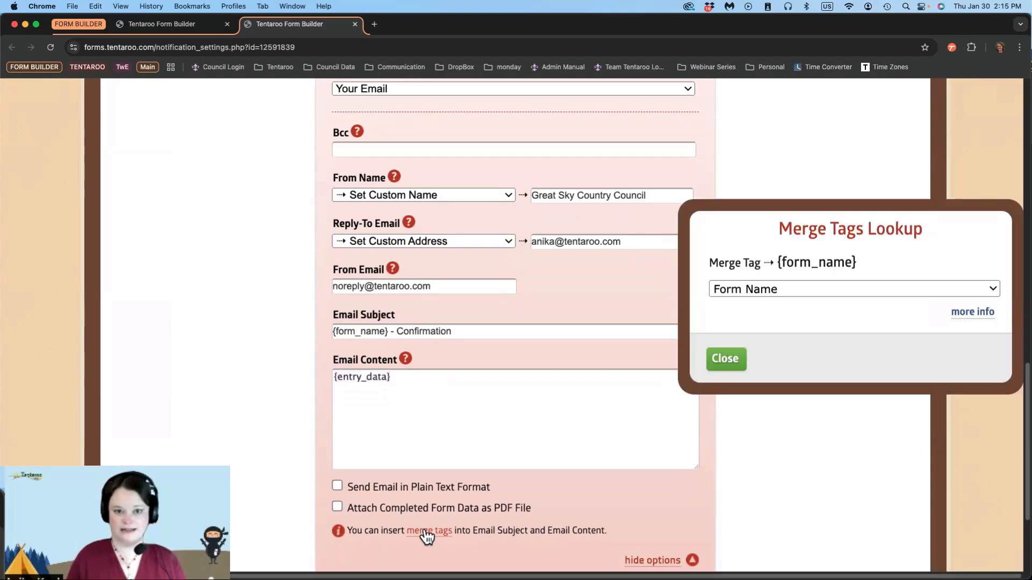
drag(925, 226, 598, 196)
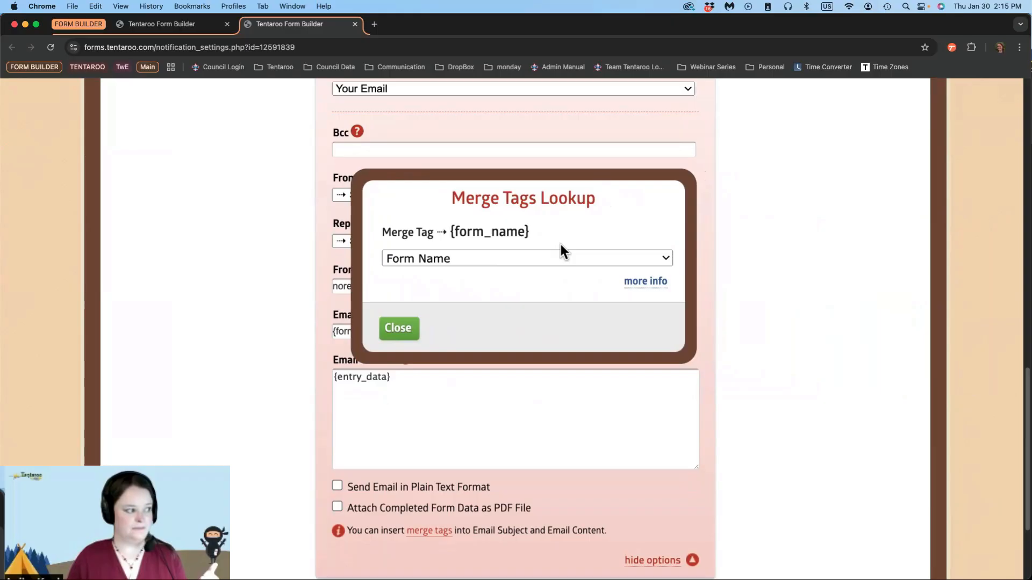
Look up the merge tag for the Your Name (First) field
click(440, 255)
scroll(440, 252, up, 3)
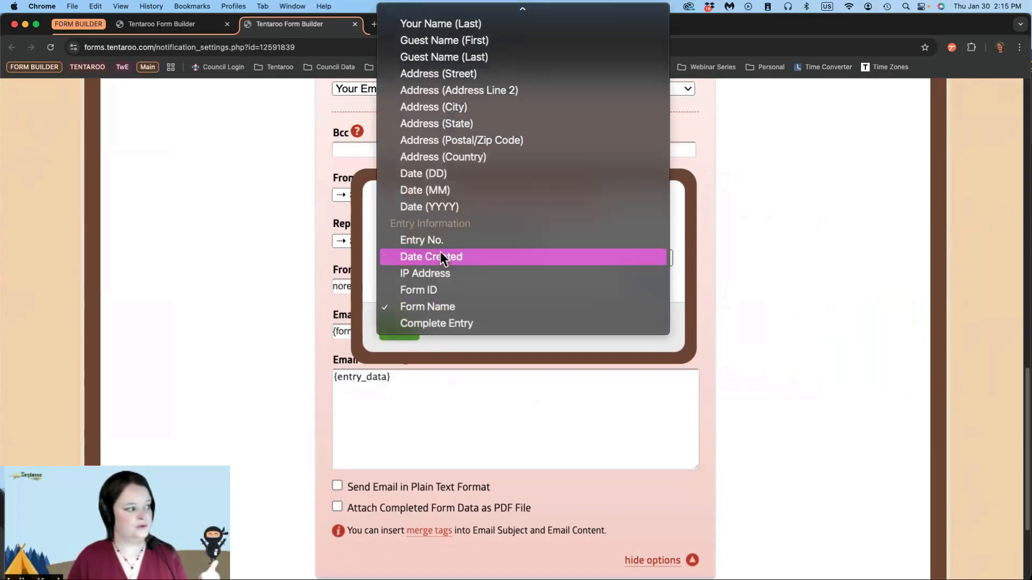
scroll(470, 273, up, 5)
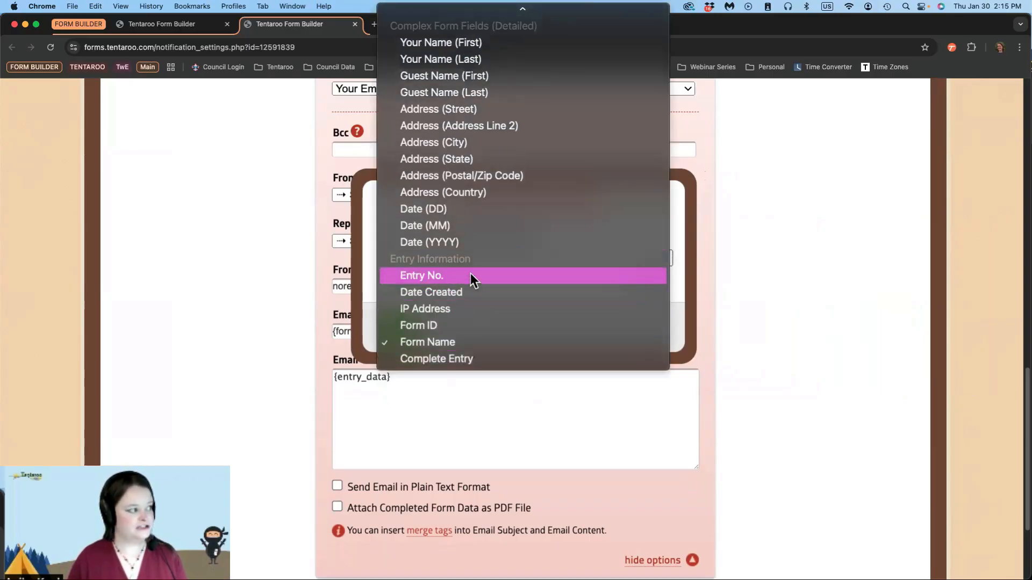
scroll(470, 270, up, 5)
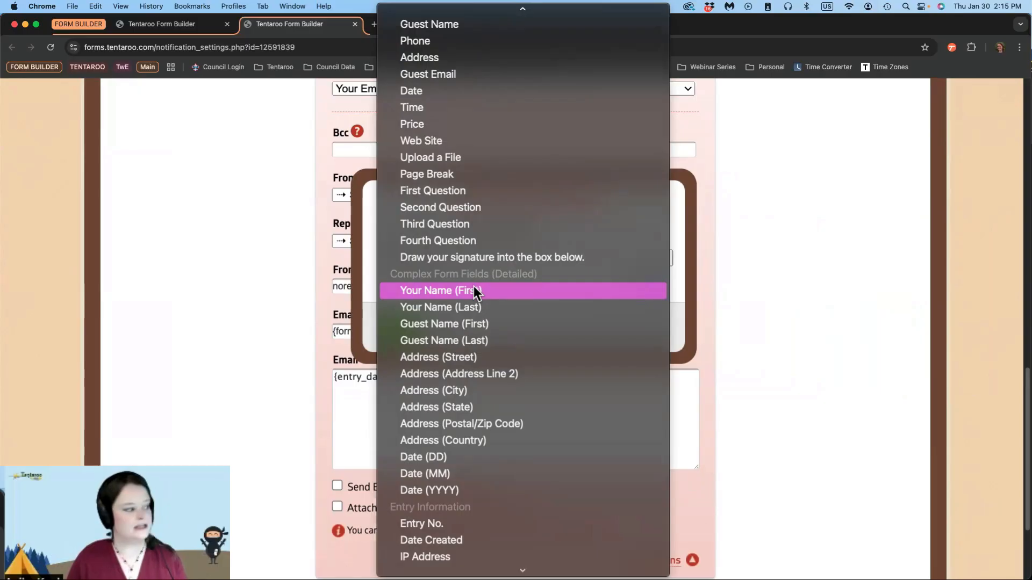
click(473, 290)
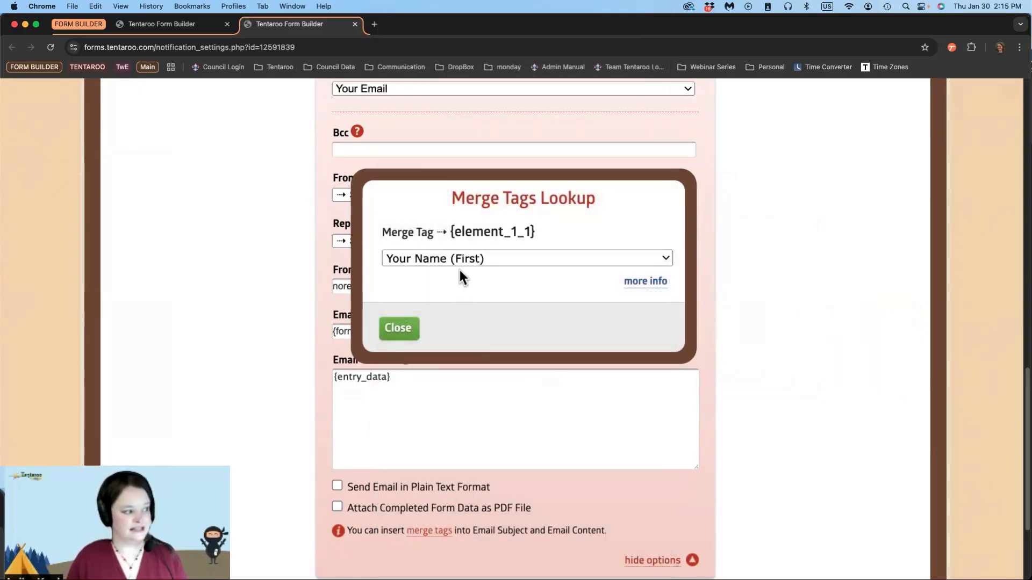
Copy the merge tag {element_1_1} from the Merge Tags Lookup
drag(449, 231, 536, 234)
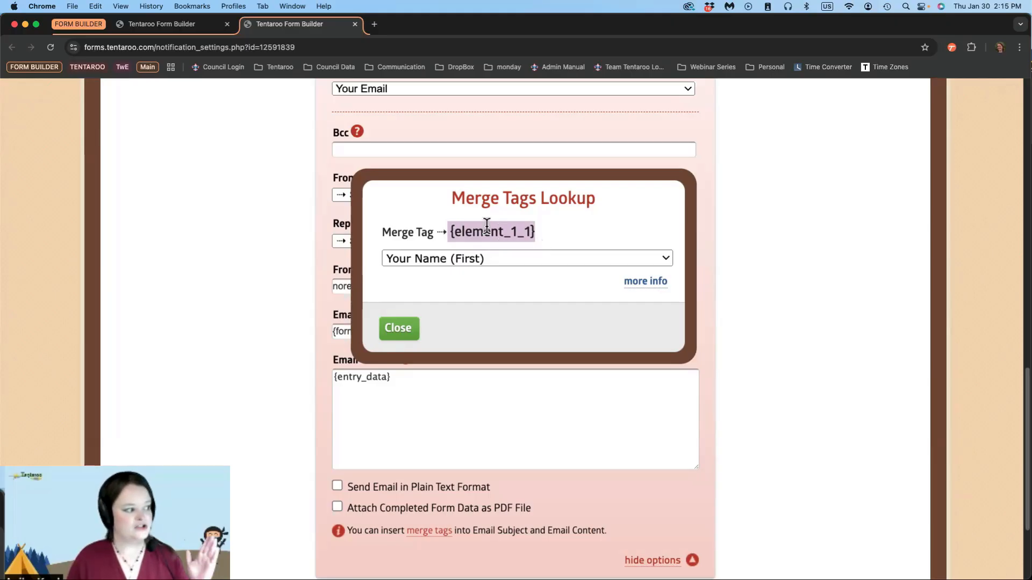
click(434, 233)
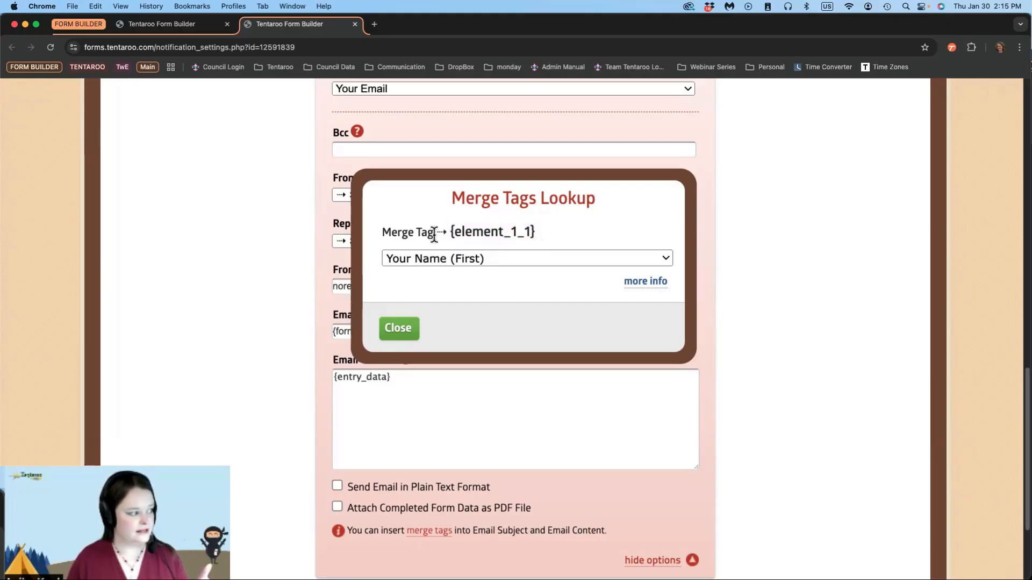
drag(450, 231, 537, 232)
right_click(511, 231)
click(537, 255)
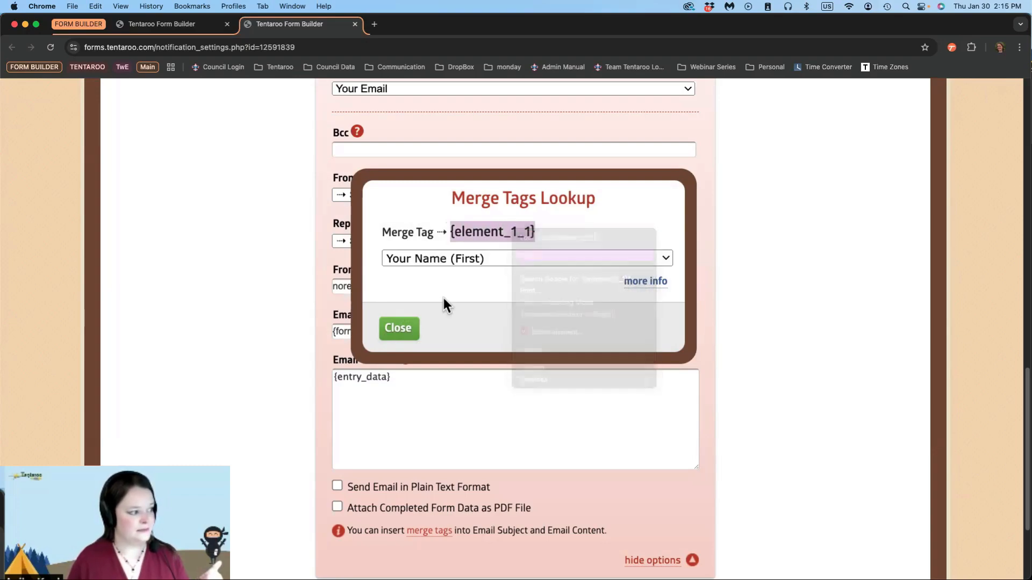
Close the merge tag lookup and add the line "{element_1_1}, thanks for registering!" above {entry_data} in the confirmation email's content
click(392, 329)
click(332, 376)
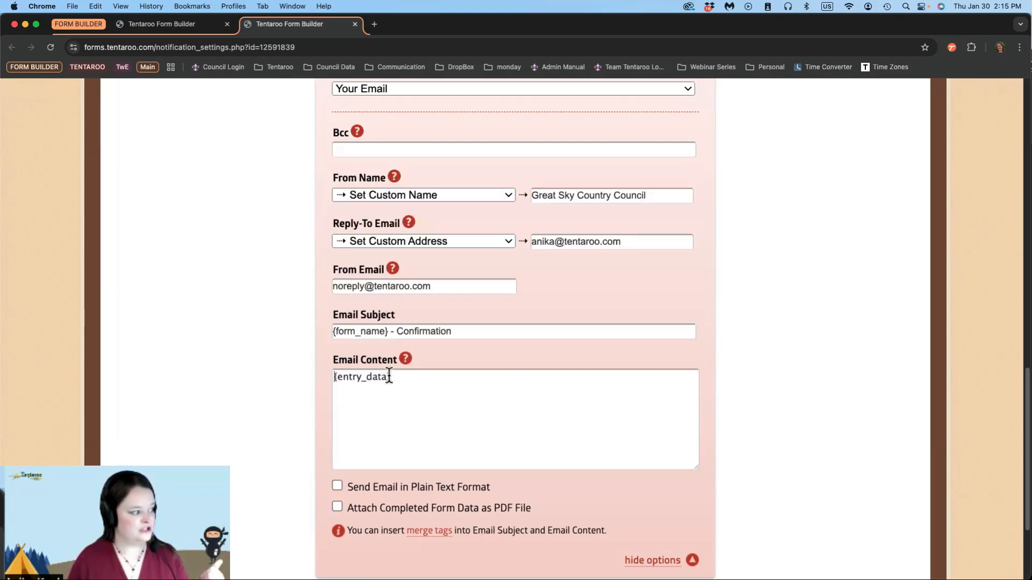
key(Return)
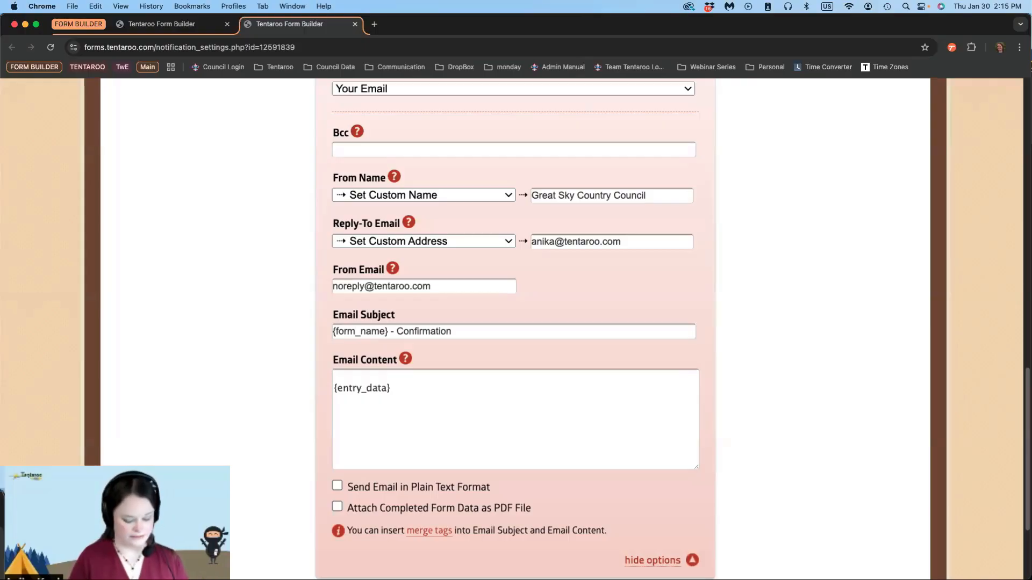
key(super+v)
text(, )
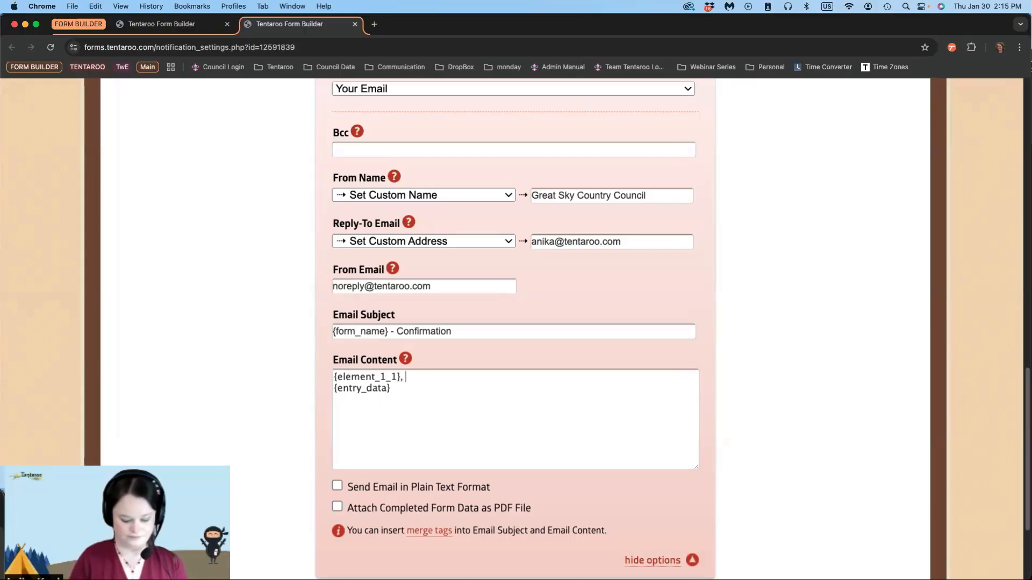
text(thanks for regist)
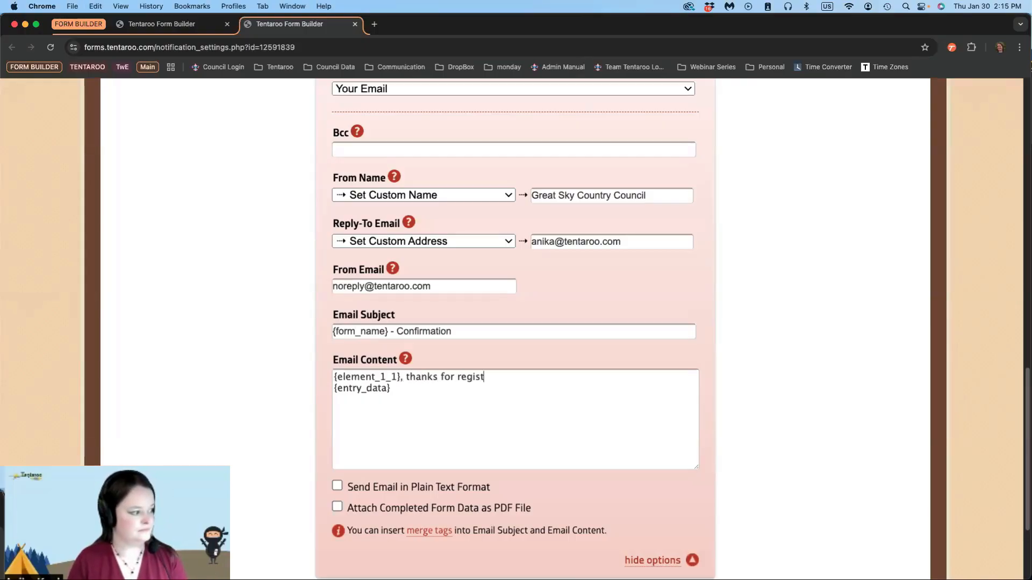
text(ering!)
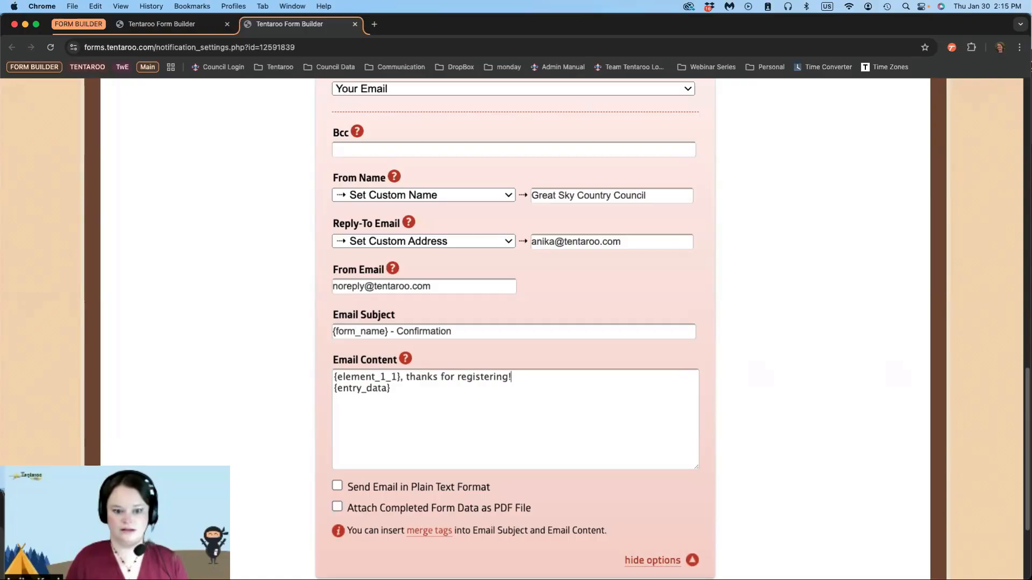
Set the confirmation email to be sent in plain text format with the completed form data attached as a PDF file
scroll(454, 367, down, 1)
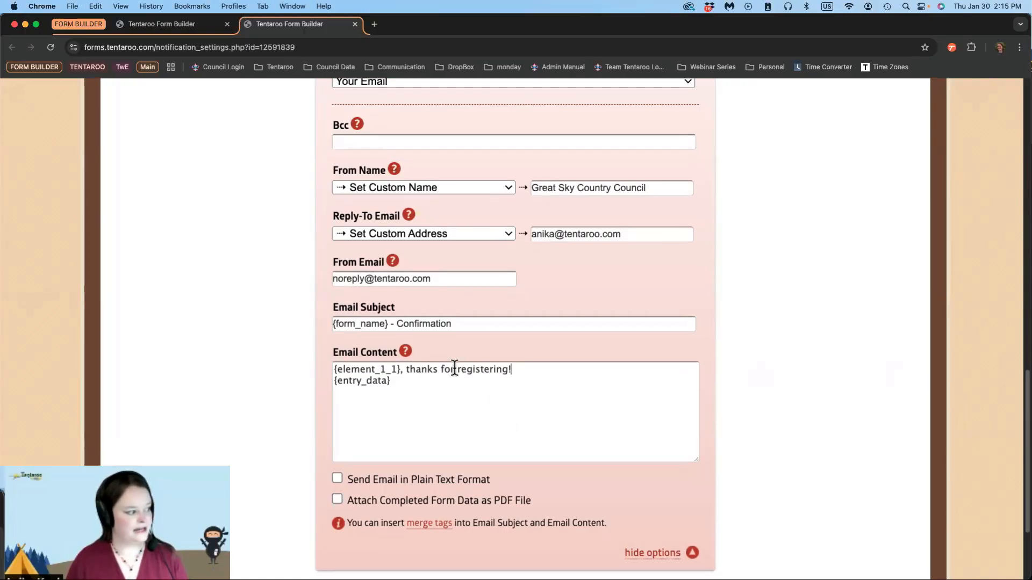
scroll(431, 365, down, 5)
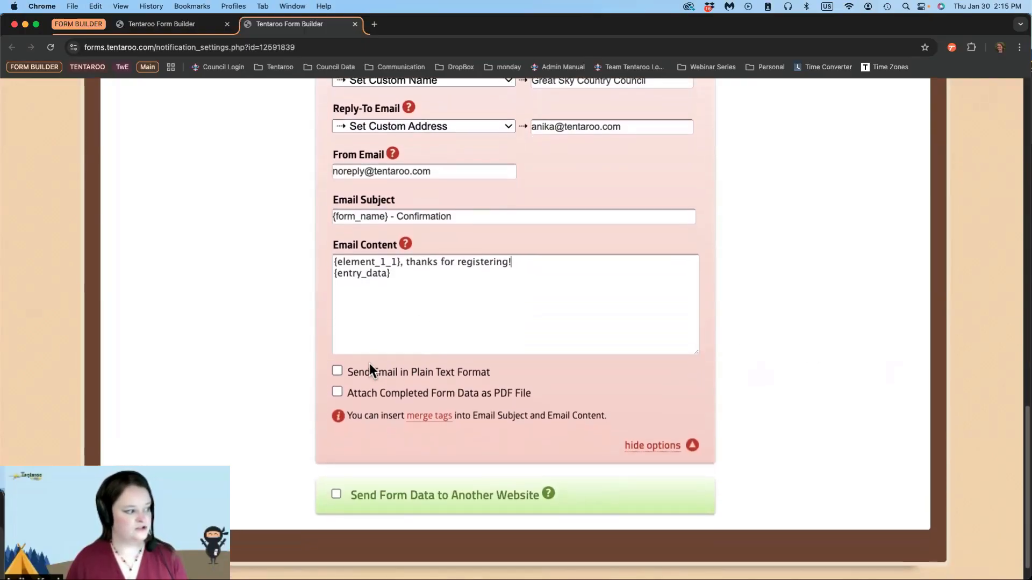
click(336, 371)
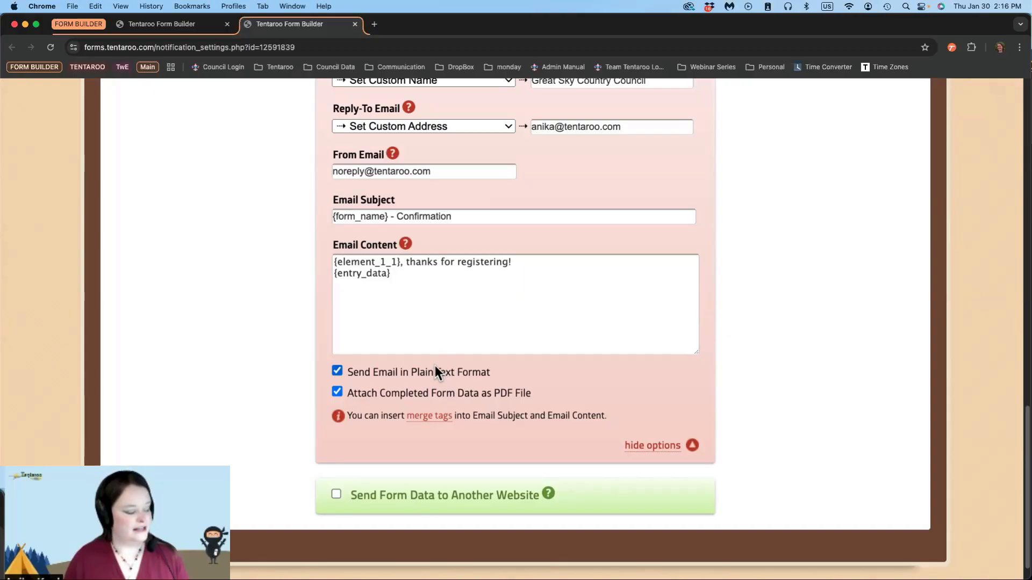
Turn on Send Form Data to Another Website, review its URL, method and parameter options, and turn it off again
scroll(425, 376, down, 1)
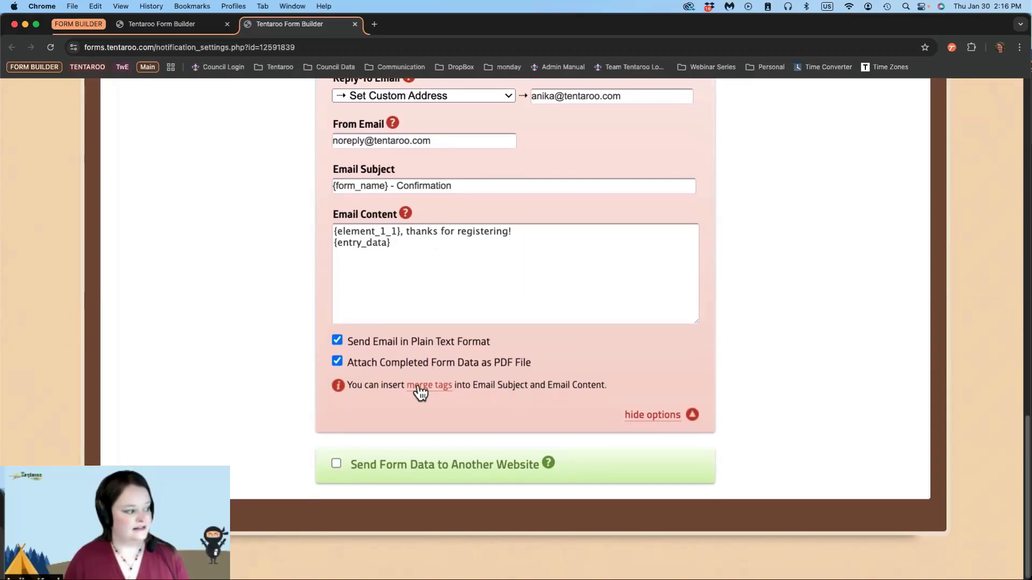
click(336, 465)
scroll(334, 467, down, 2)
scroll(334, 466, down, 5)
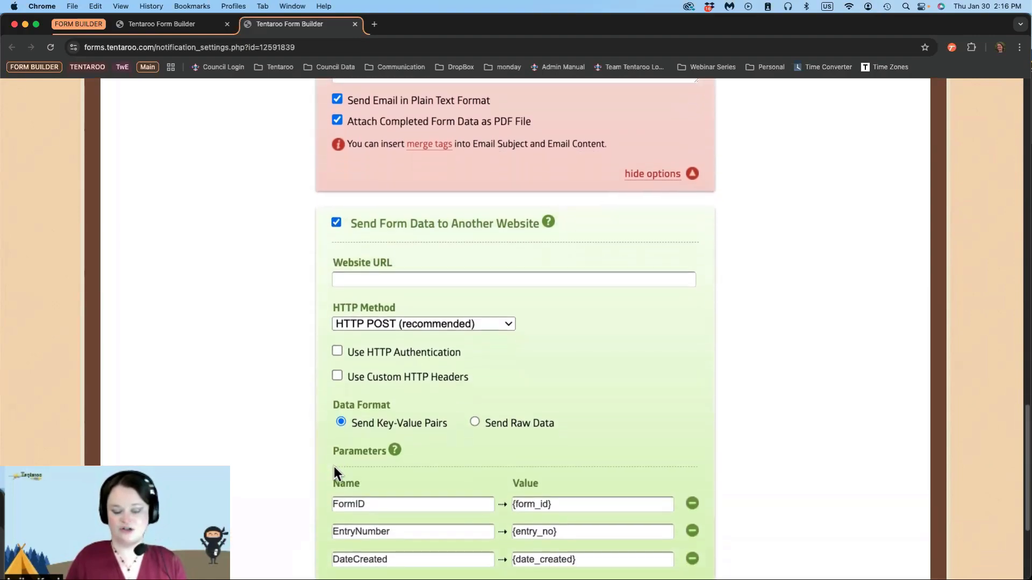
scroll(334, 466, down, 2)
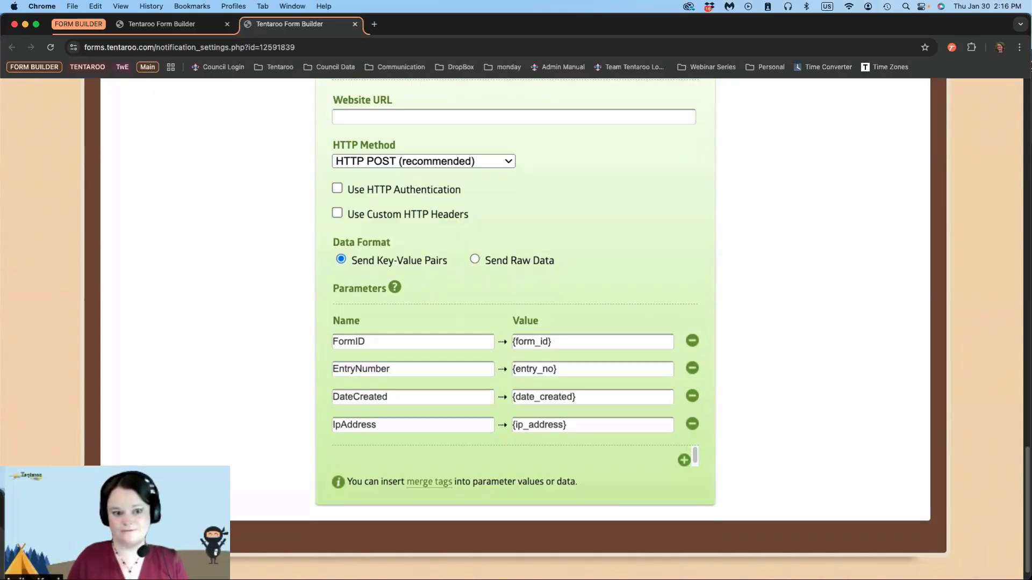
scroll(888, 278, up, 2)
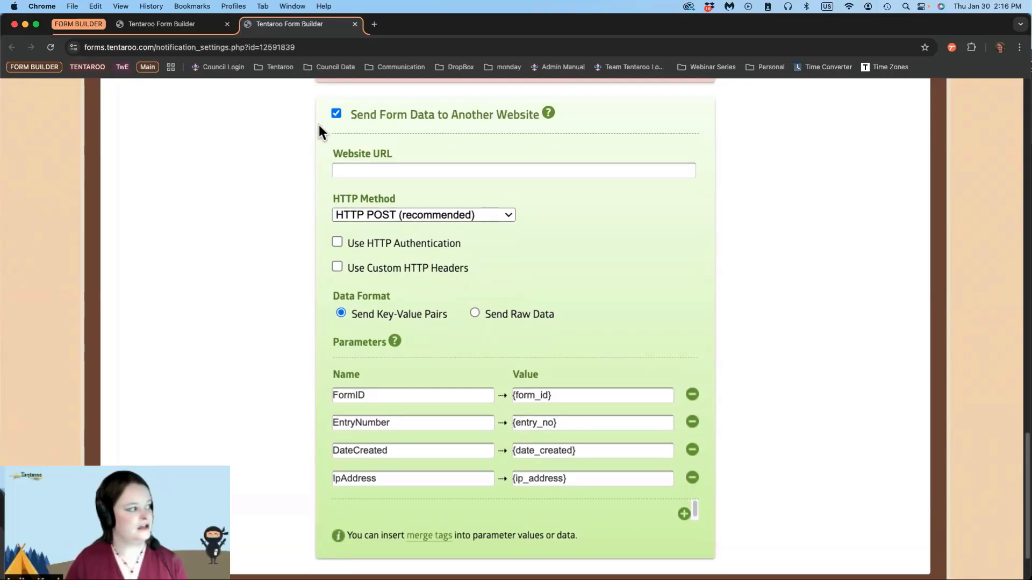
click(337, 113)
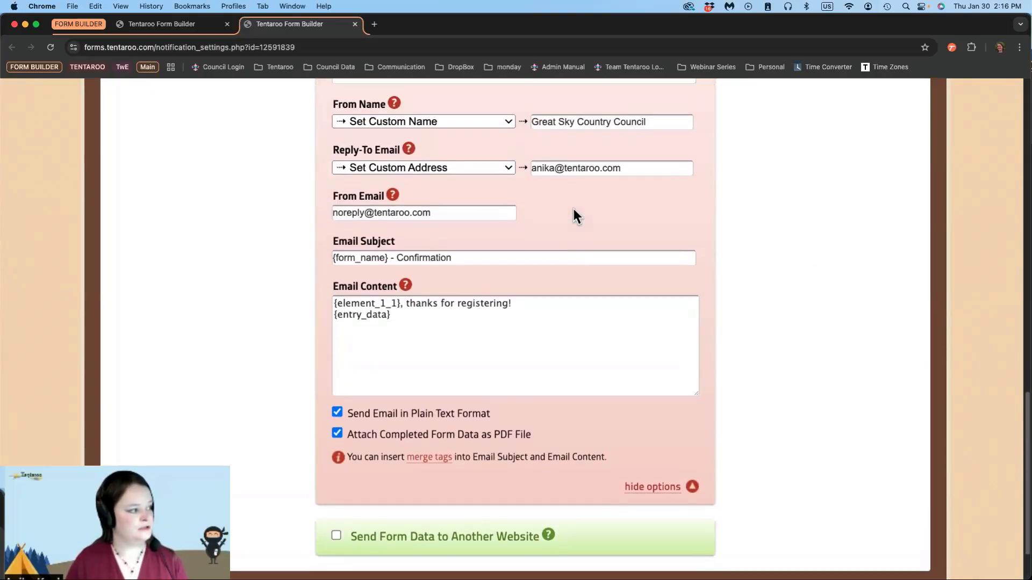
Save the notification settings of Template - Basic Form and close that browser tab to return to the filtered form list
scroll(573, 209, up, 6)
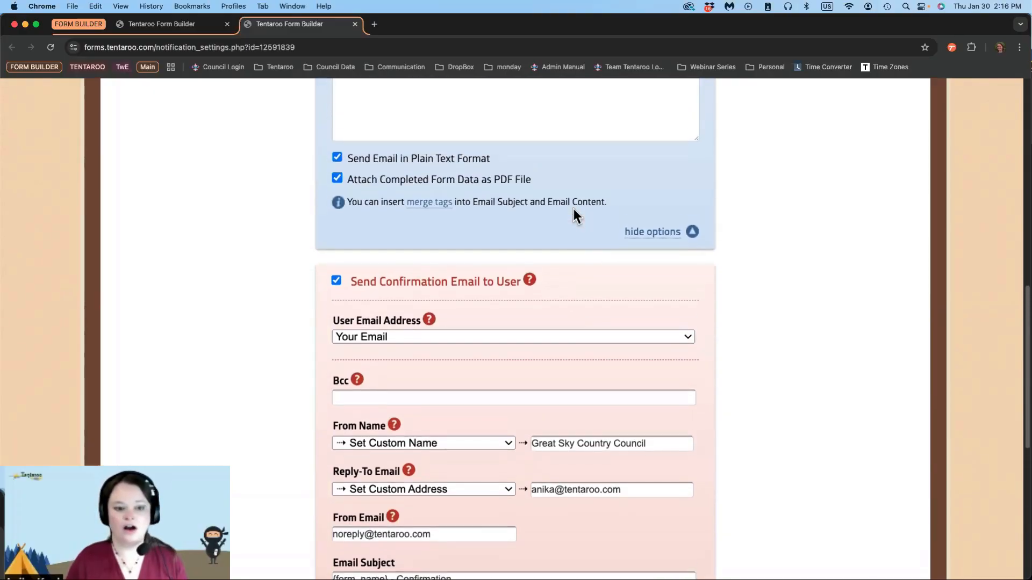
scroll(573, 208, up, 4)
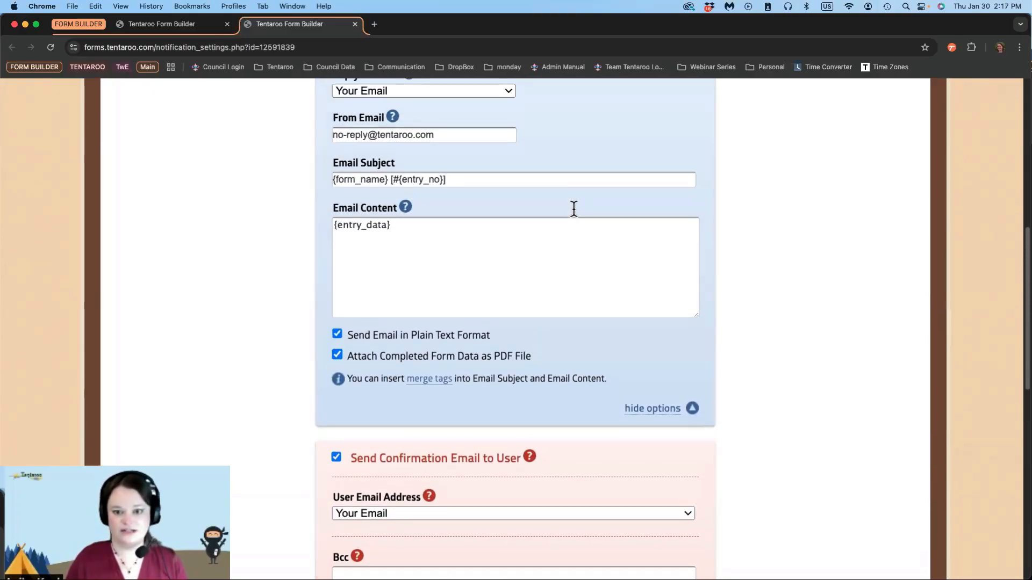
scroll(573, 208, up, 7)
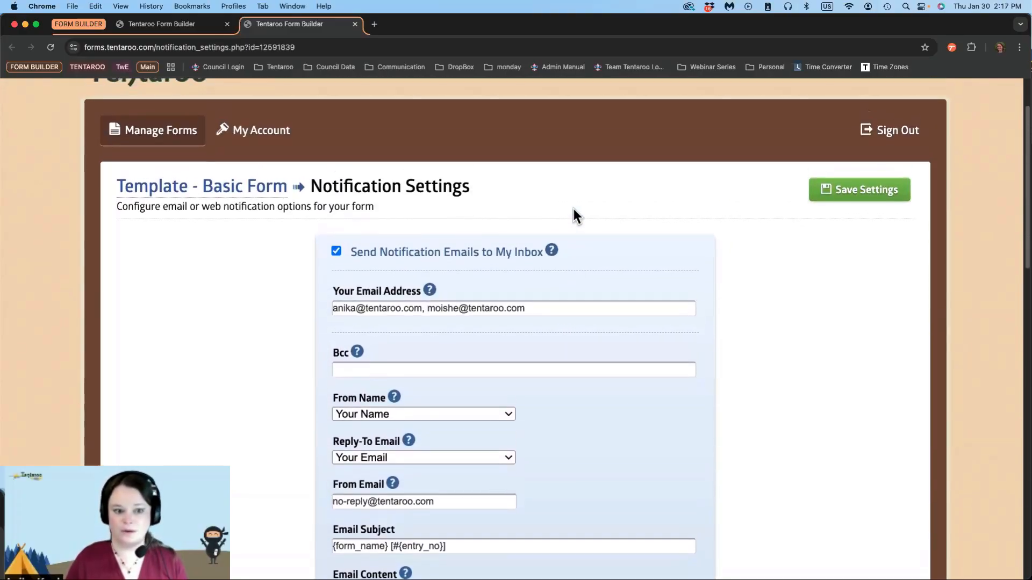
click(867, 198)
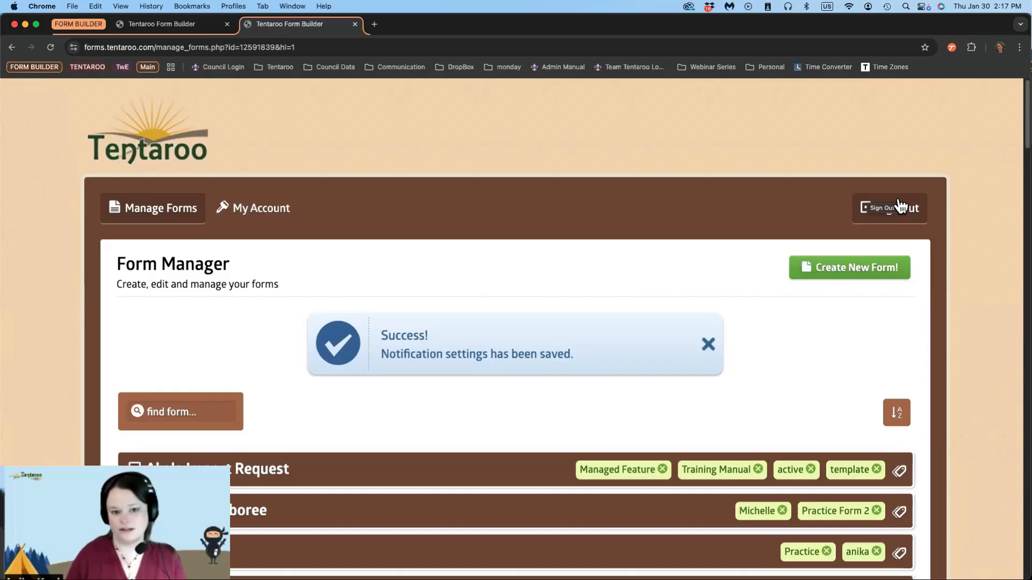
scroll(898, 206, down, 3)
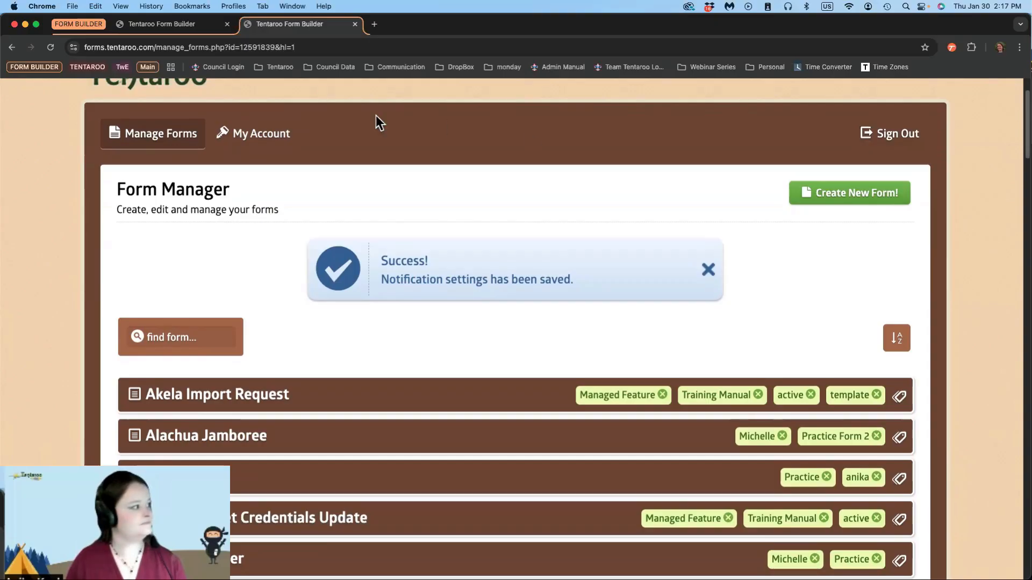
click(356, 25)
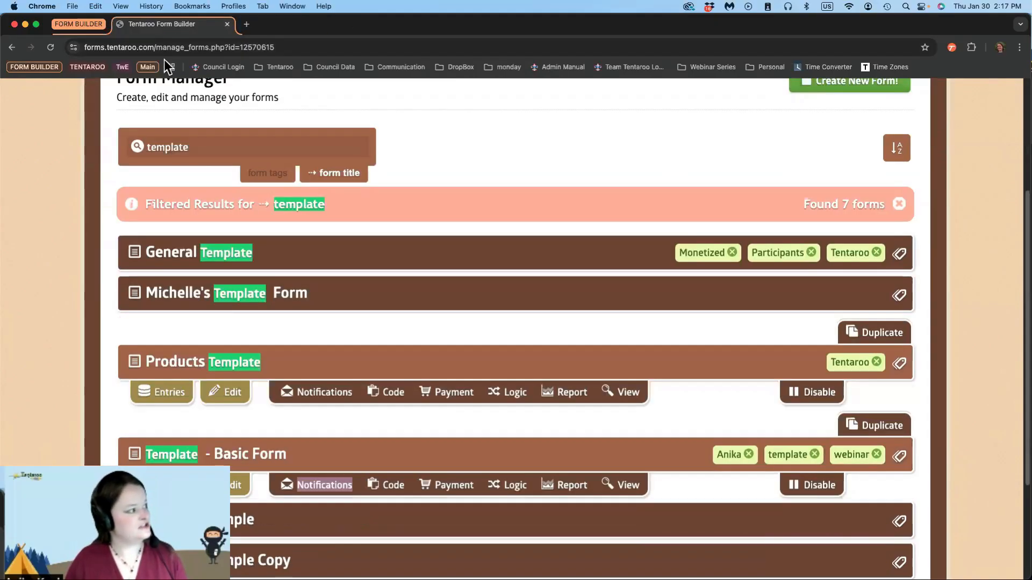
Open the payment settings of Template - Basic Form in a new browser tab and switch to it
scroll(443, 442, down, 2)
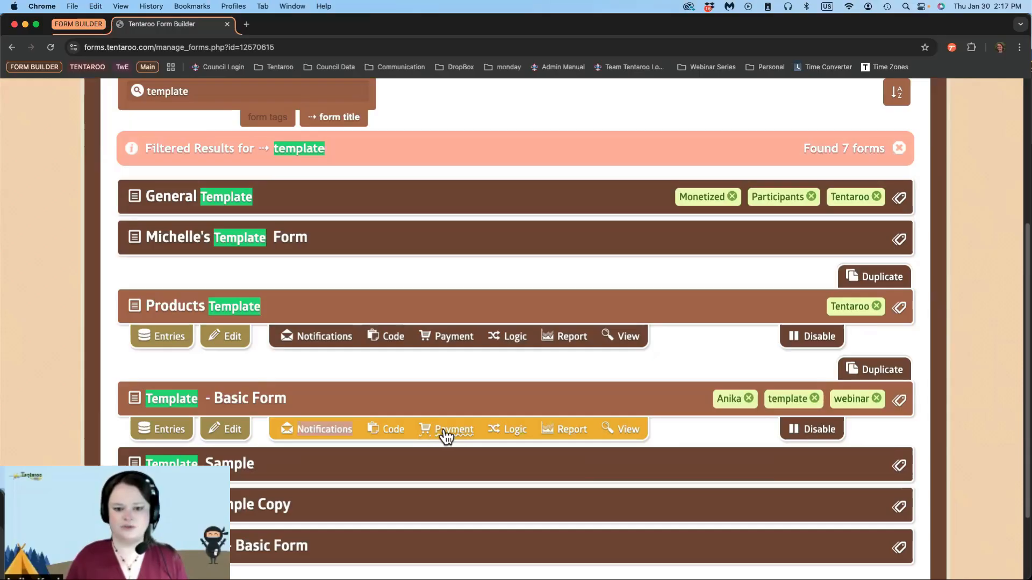
right_click(444, 434)
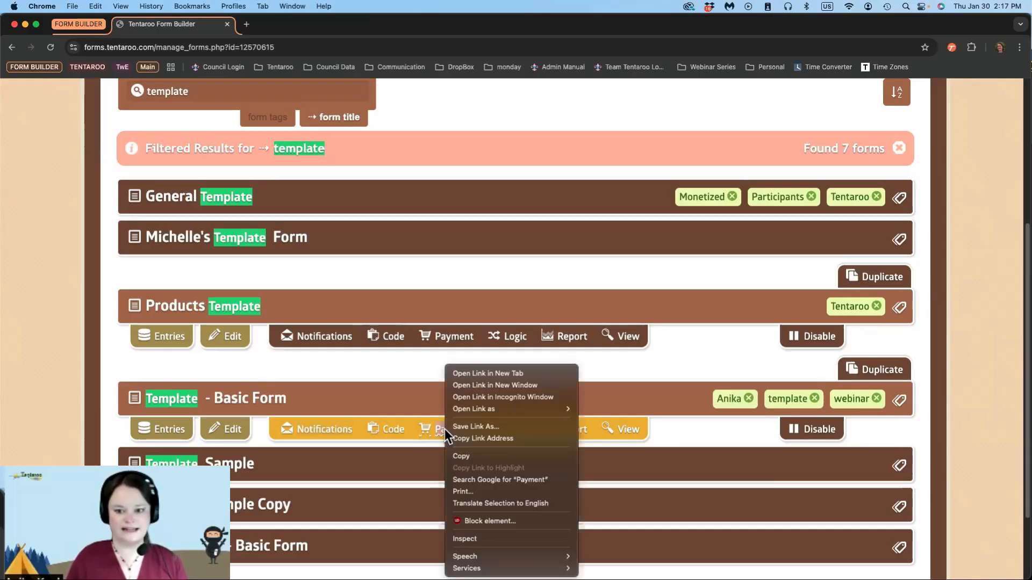
click(475, 372)
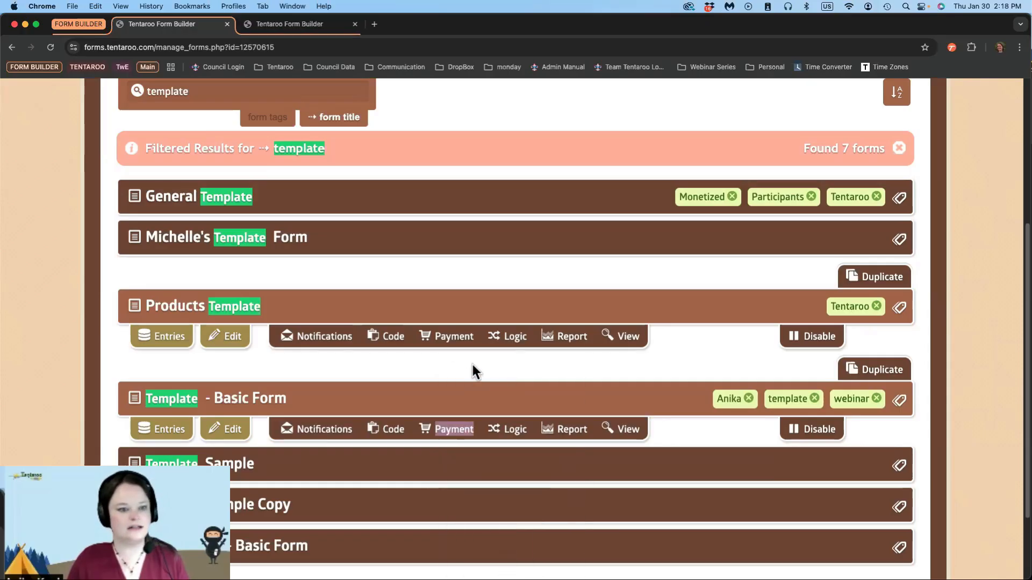
click(337, 27)
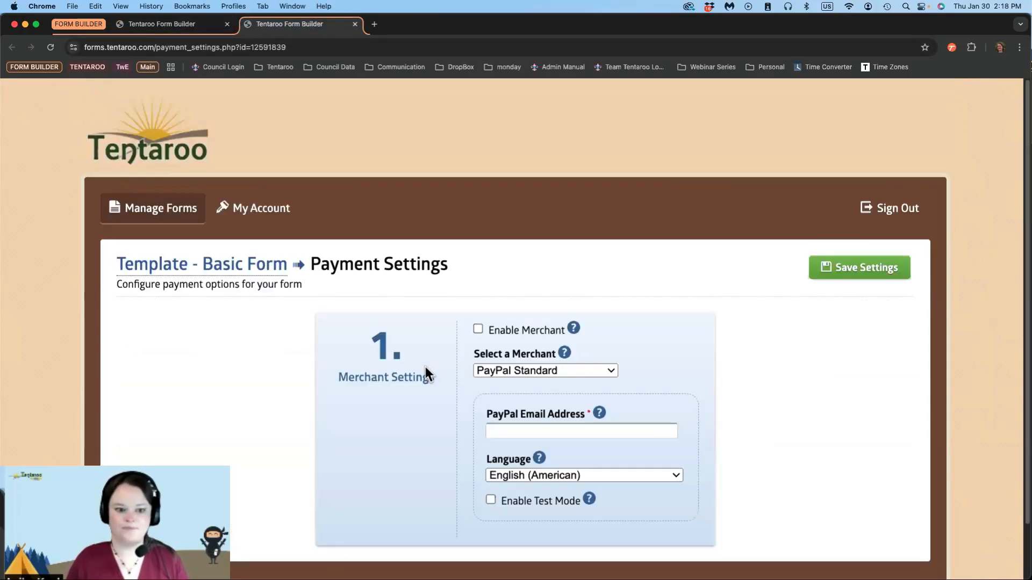
Enable the merchant for the form and select Authorize.net as the payment merchant
click(478, 329)
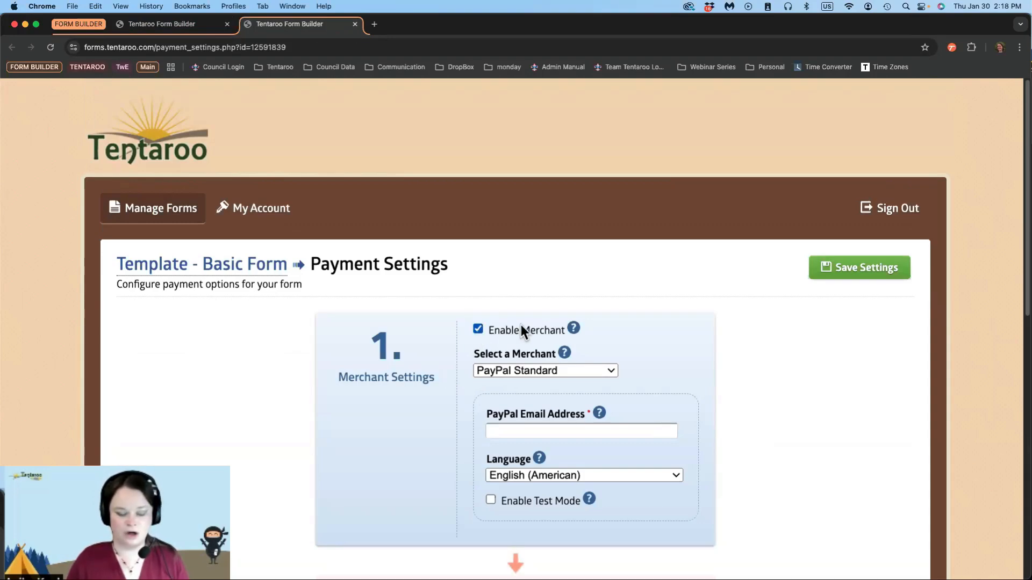
scroll(522, 325, down, 3)
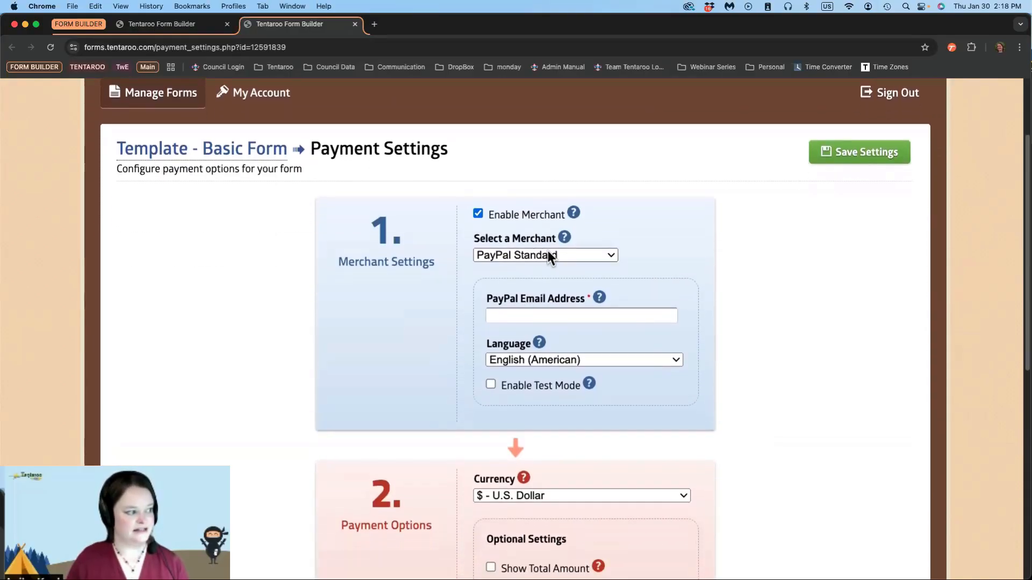
click(547, 254)
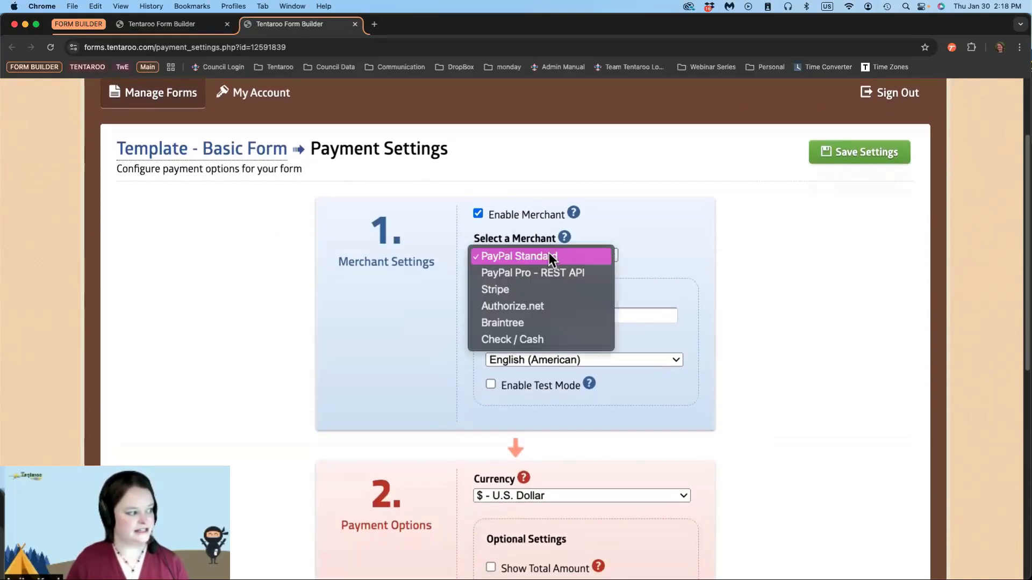
click(543, 305)
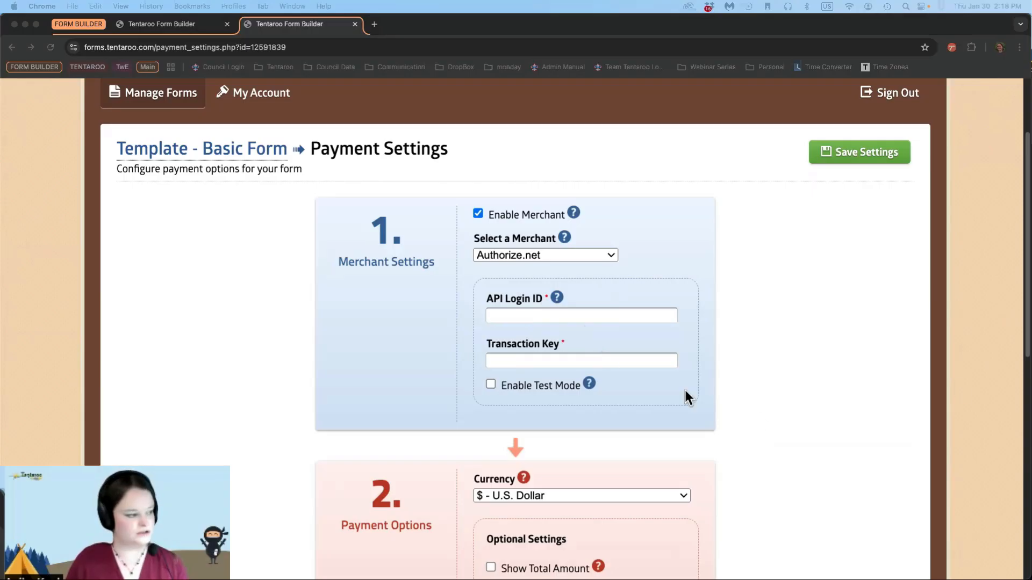
Paste the Authorize.net API Login ID and Transaction Key into the merchant settings
click(530, 314)
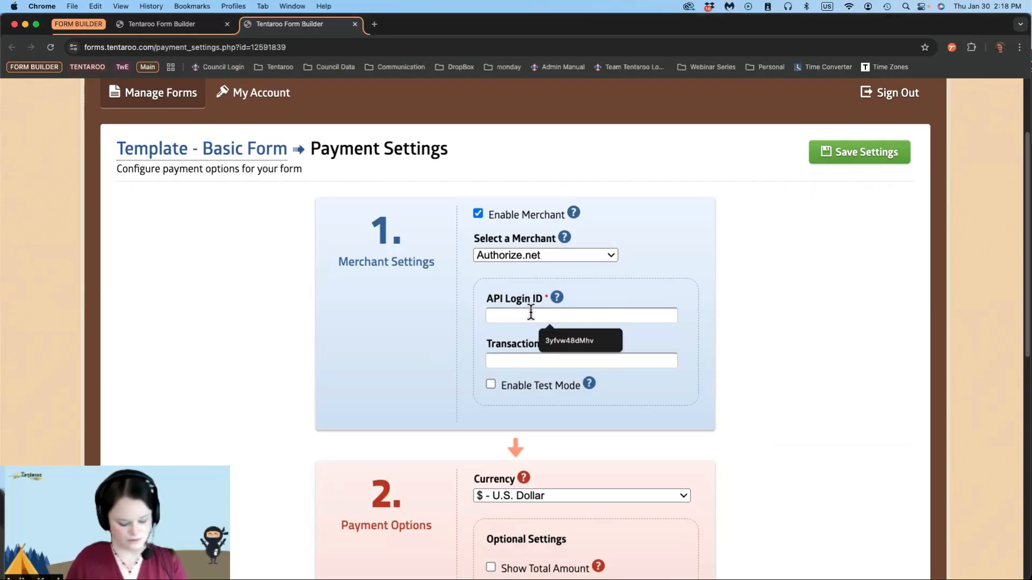
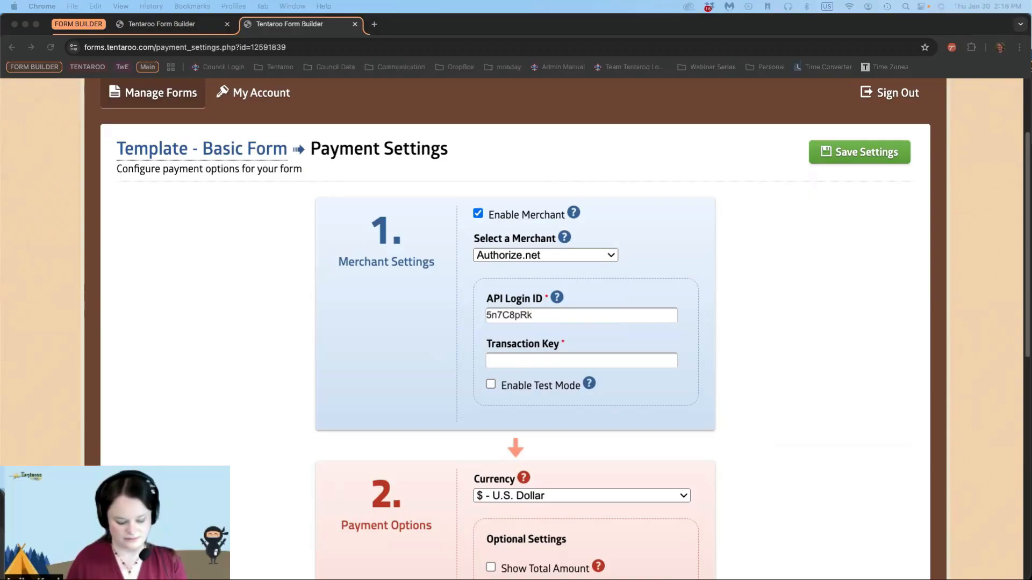
click(561, 357)
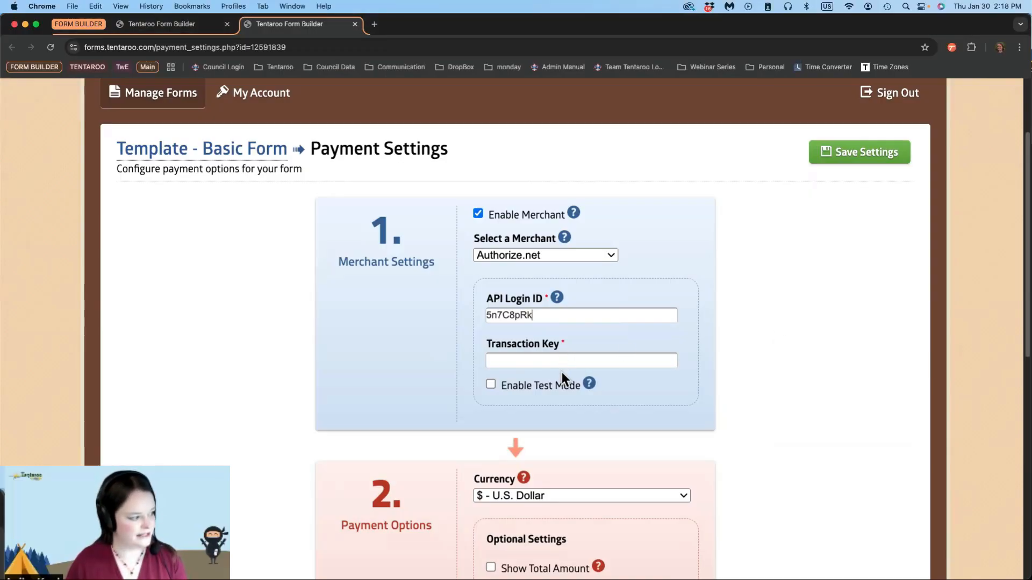
click(562, 360)
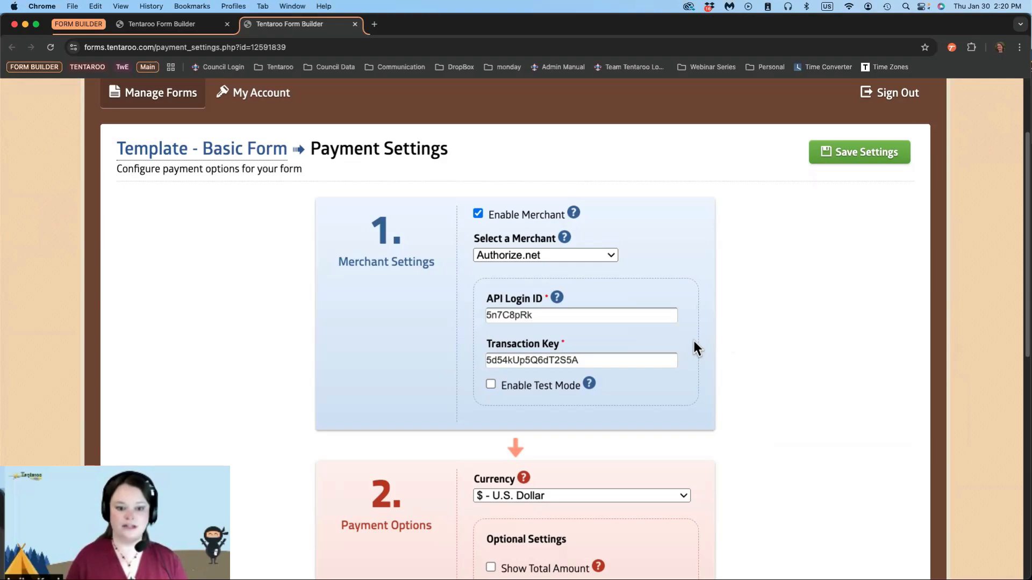
Turn on Test Mode for Authorize.net, review the sandbox credential fields, and turn it off again
scroll(695, 340, down, 3)
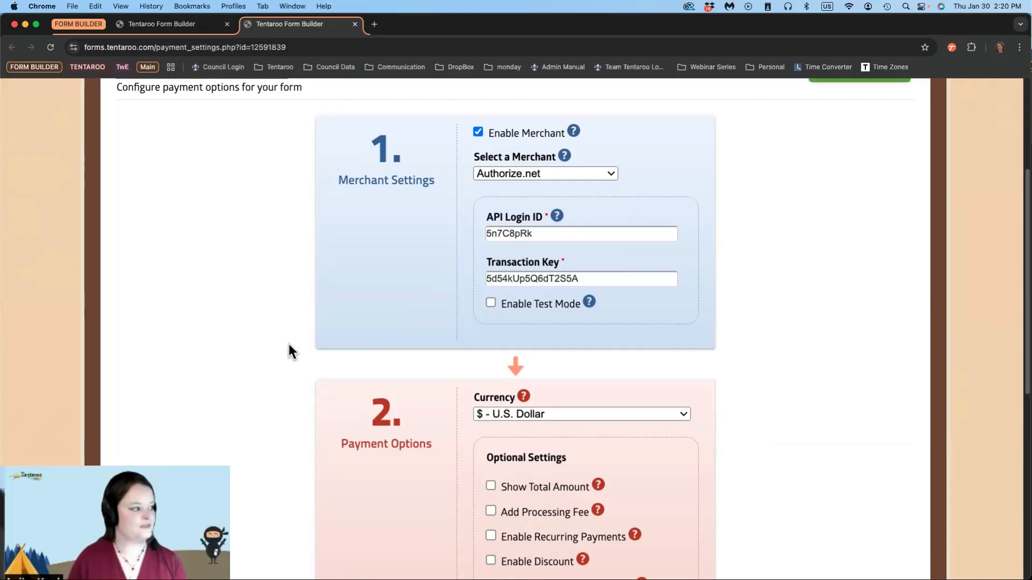
click(492, 303)
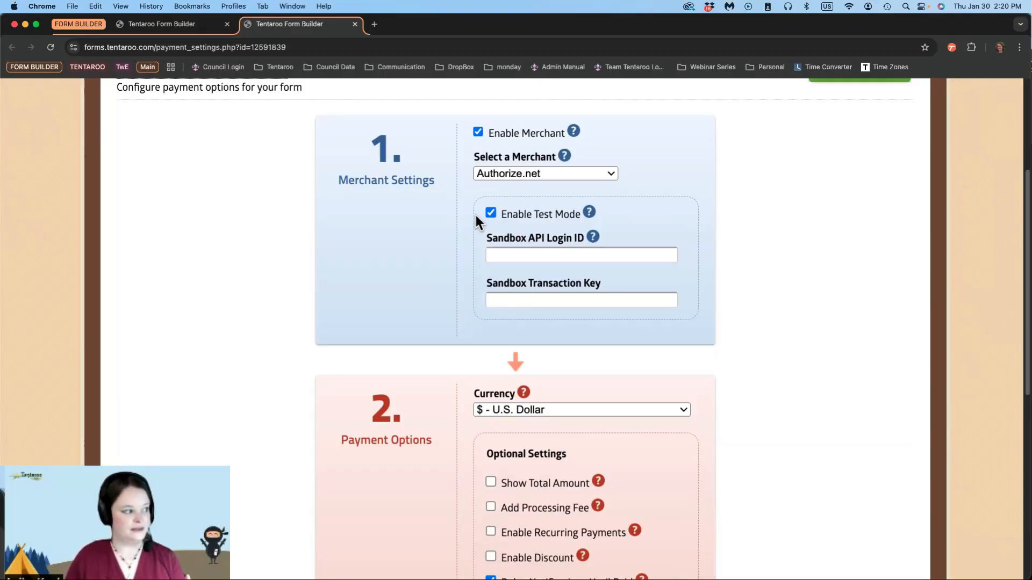
click(490, 213)
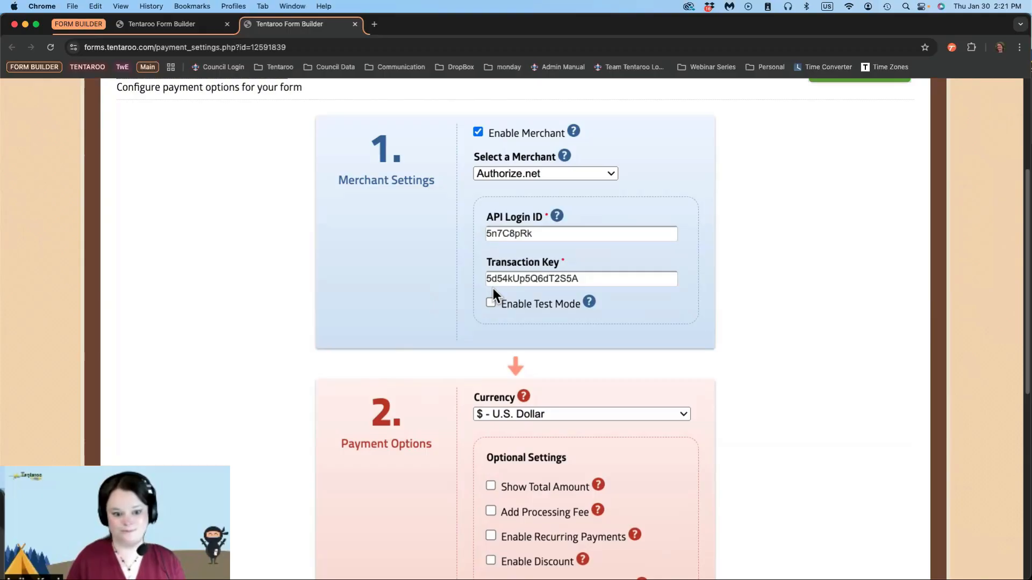
Switch the payment merchant to Check / Cash to review its settings, and change it back to Authorize.net
click(507, 174)
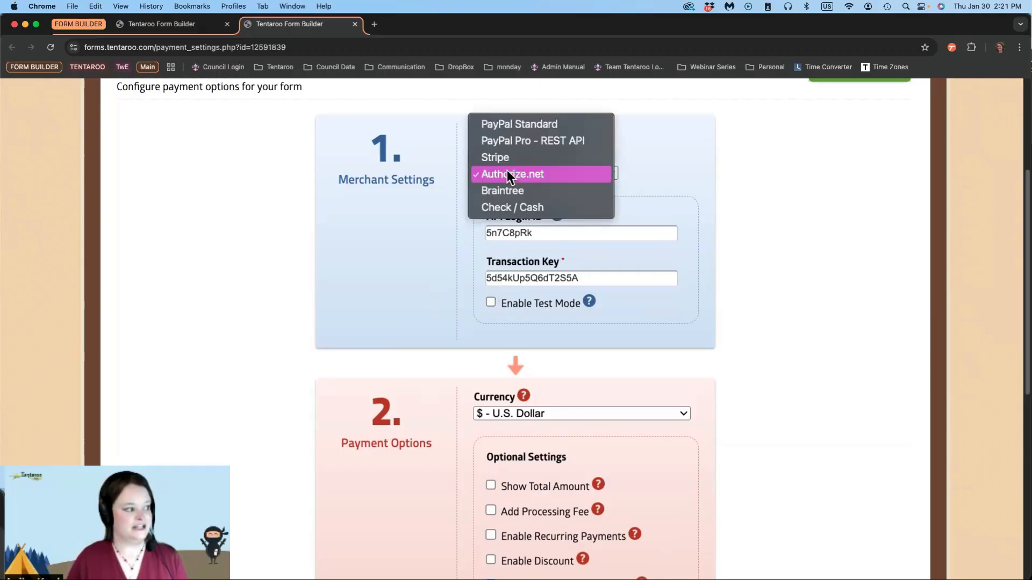
click(499, 208)
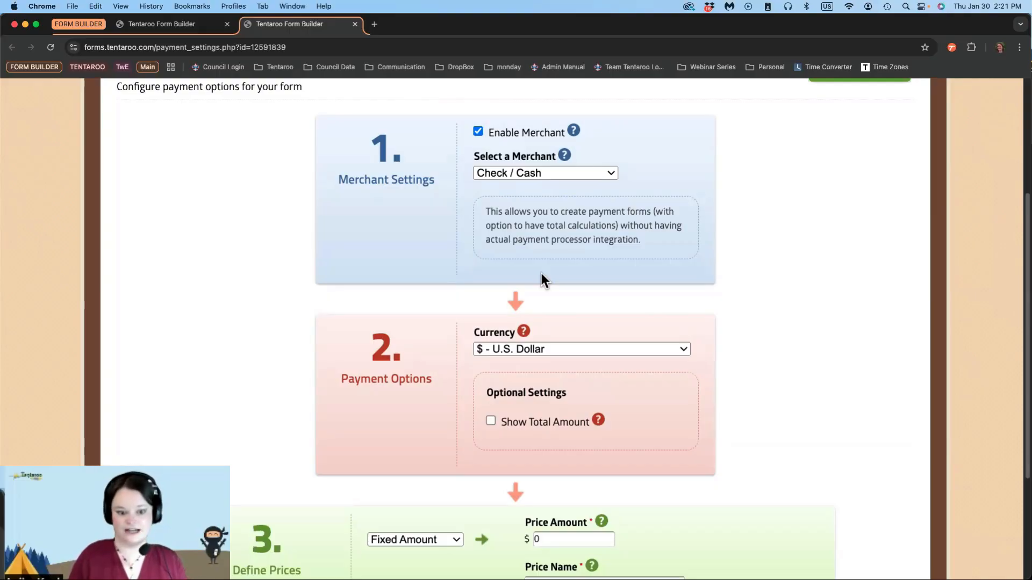
scroll(541, 273, down, 1)
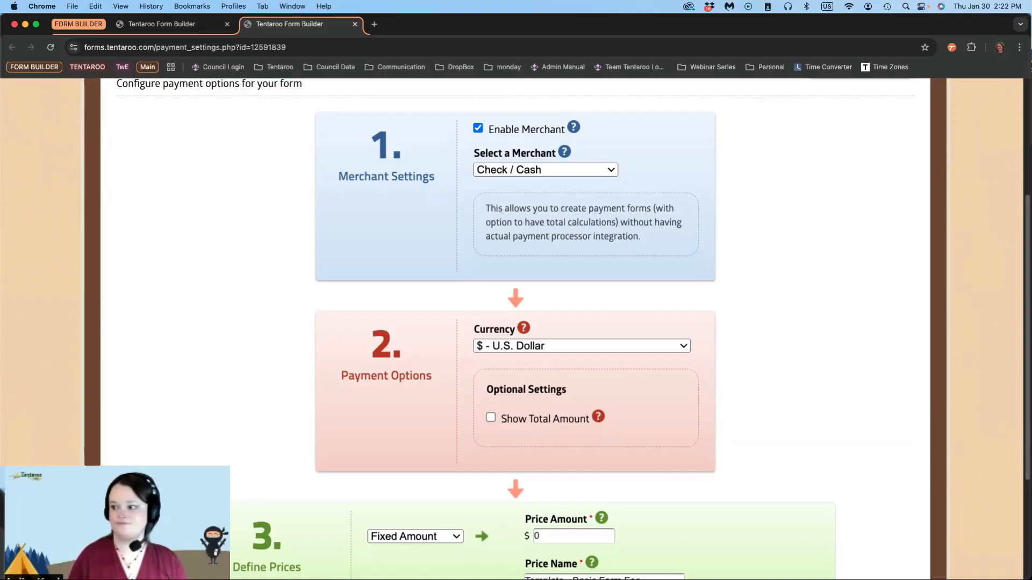
click(524, 174)
click(527, 137)
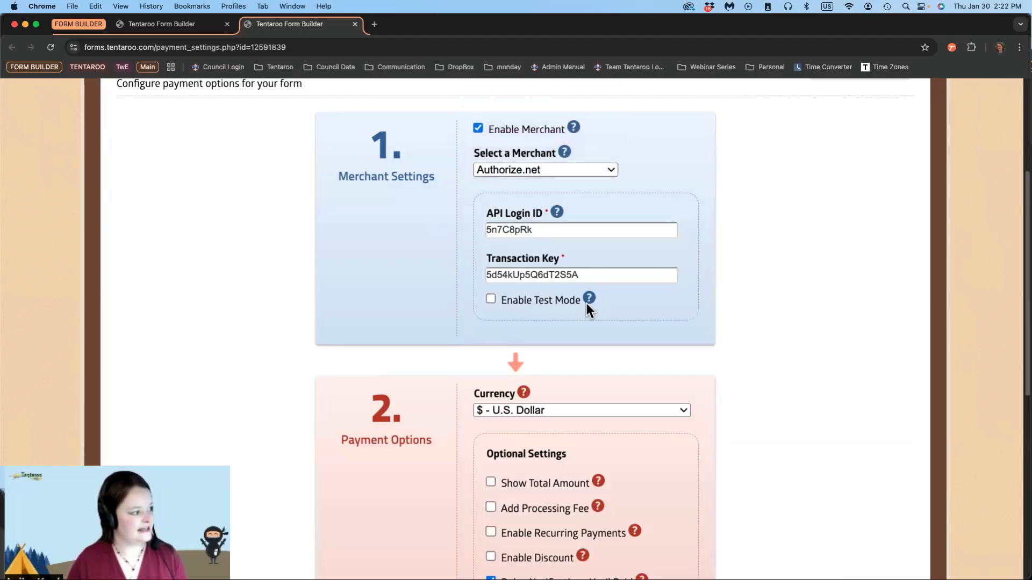
Enable Show Total Amount in the optional payment settings and display it at the top and bottom
scroll(563, 286, down, 3)
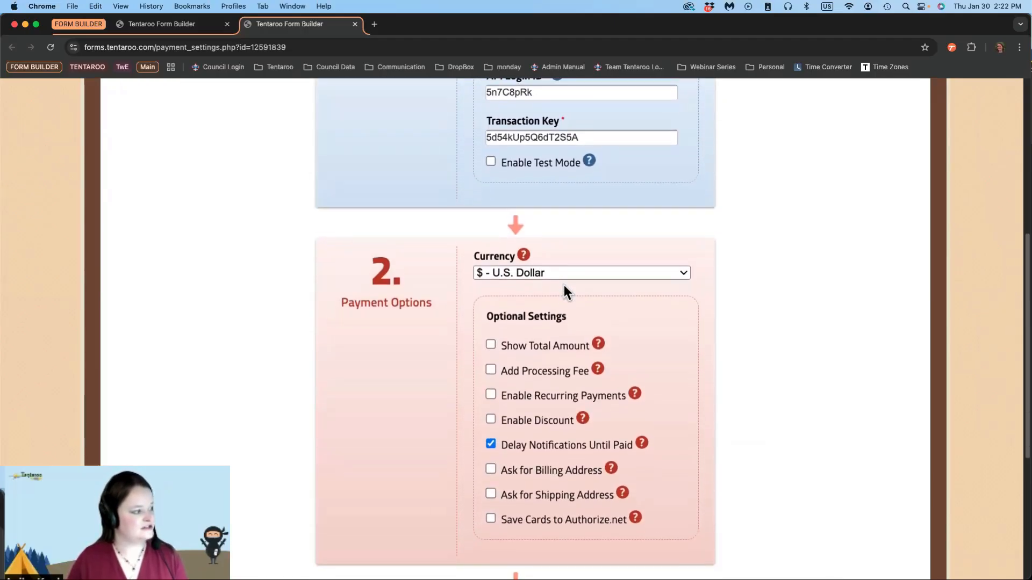
scroll(563, 285, down, 2)
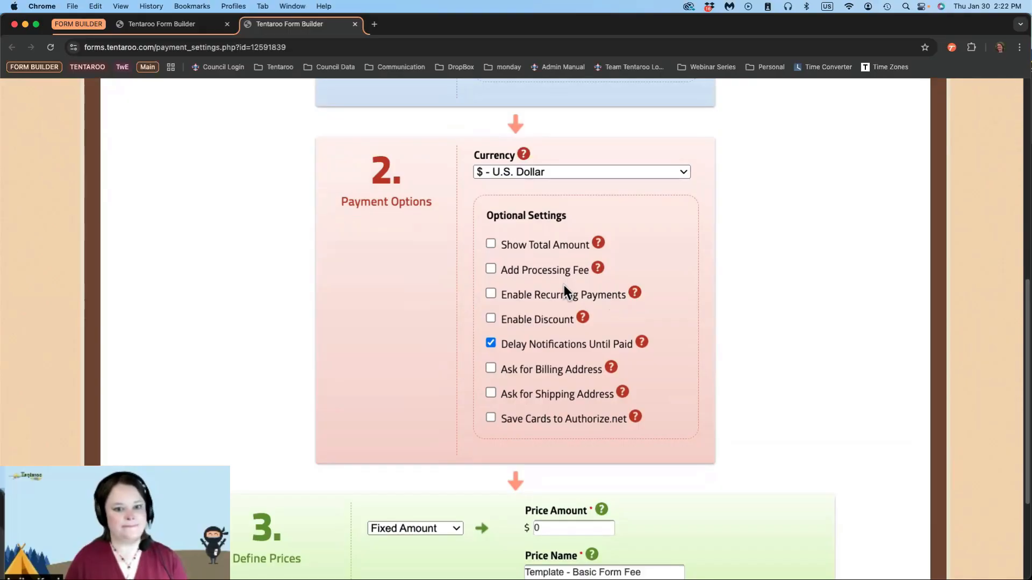
click(492, 243)
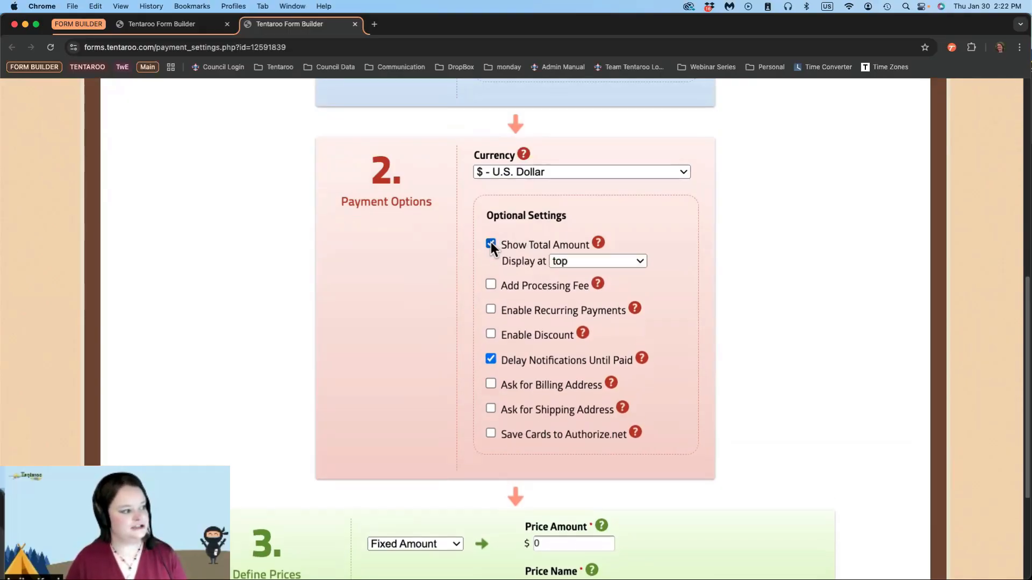
click(570, 262)
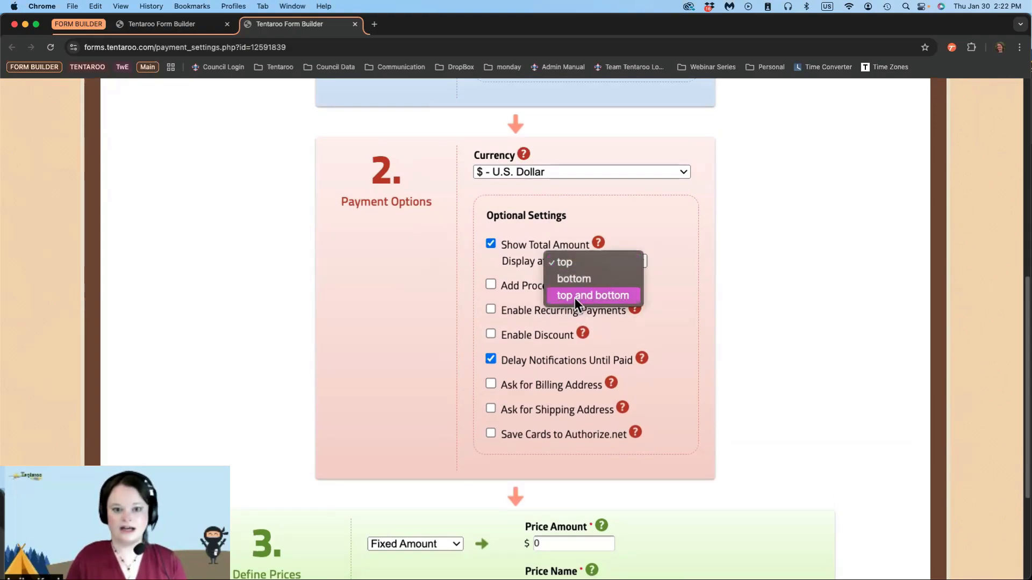
click(575, 298)
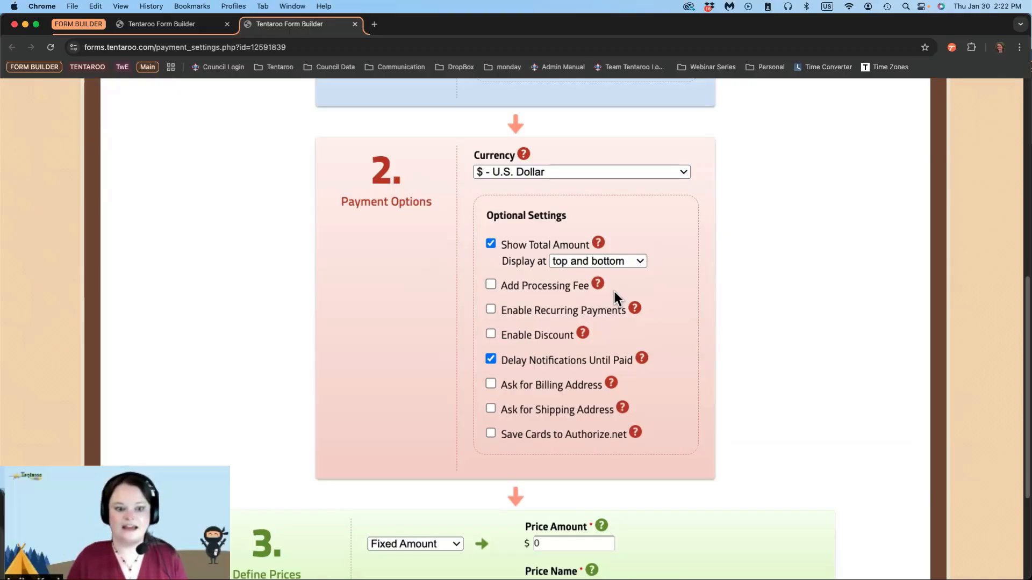
Turn on Add Processing Fee and Enable Recurring Payments, review the charge interval units, and turn both options off again
click(491, 285)
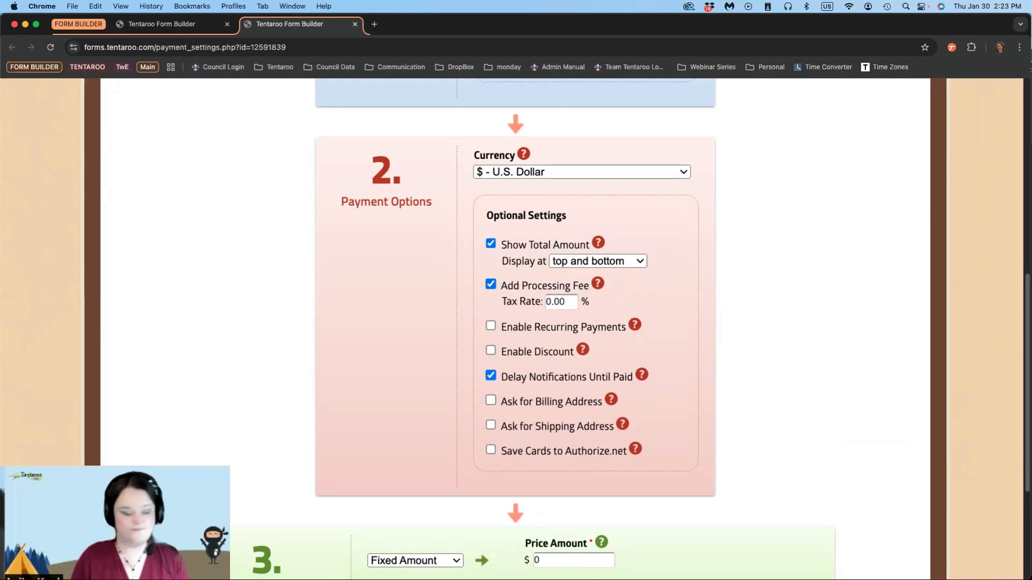
click(491, 327)
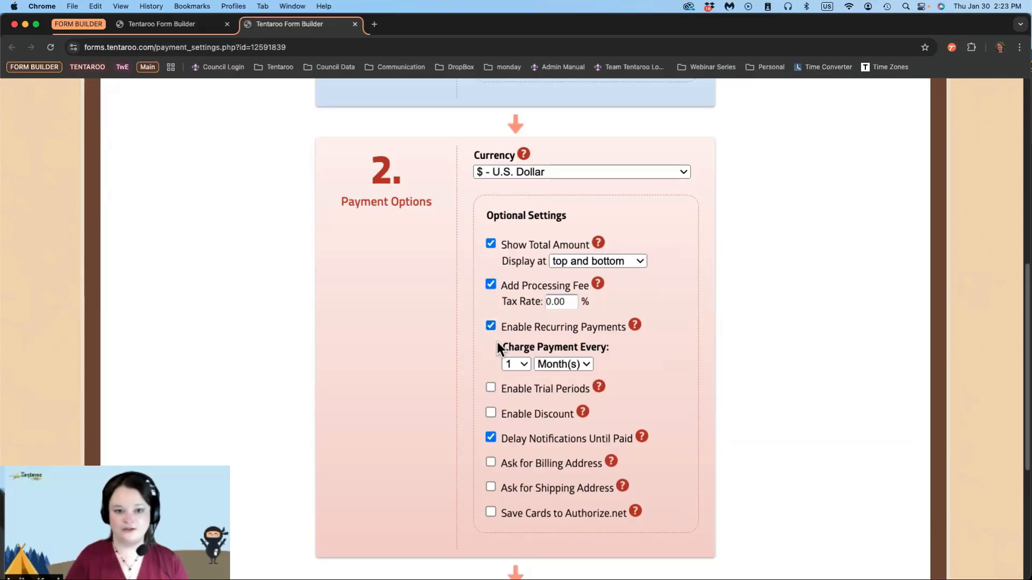
click(564, 364)
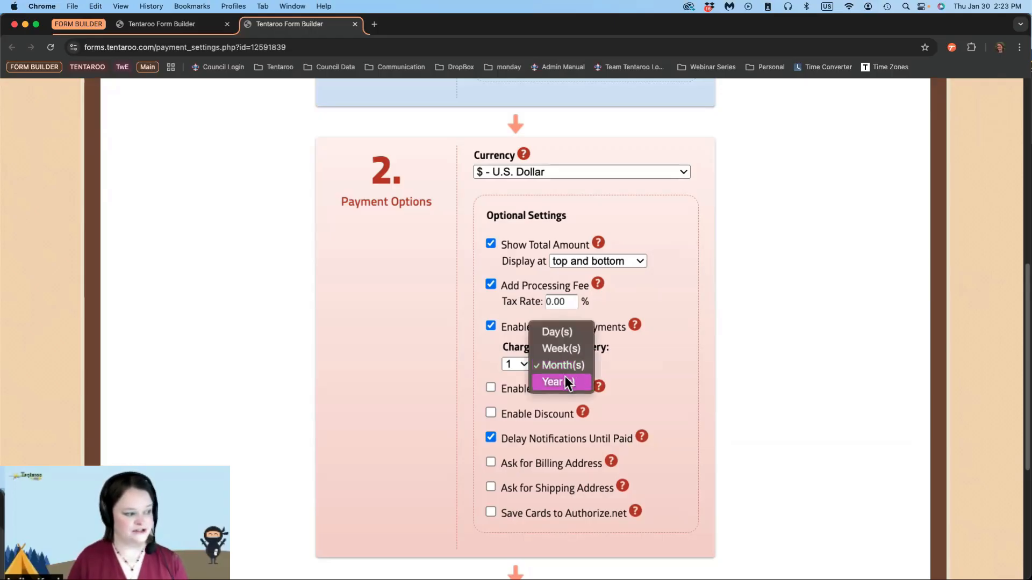
click(626, 363)
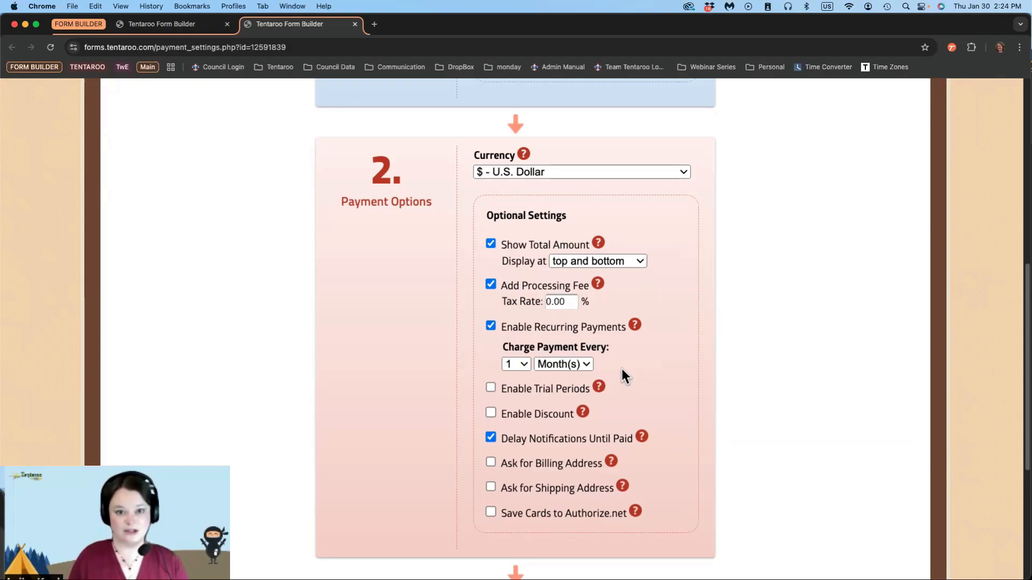
click(490, 326)
click(491, 285)
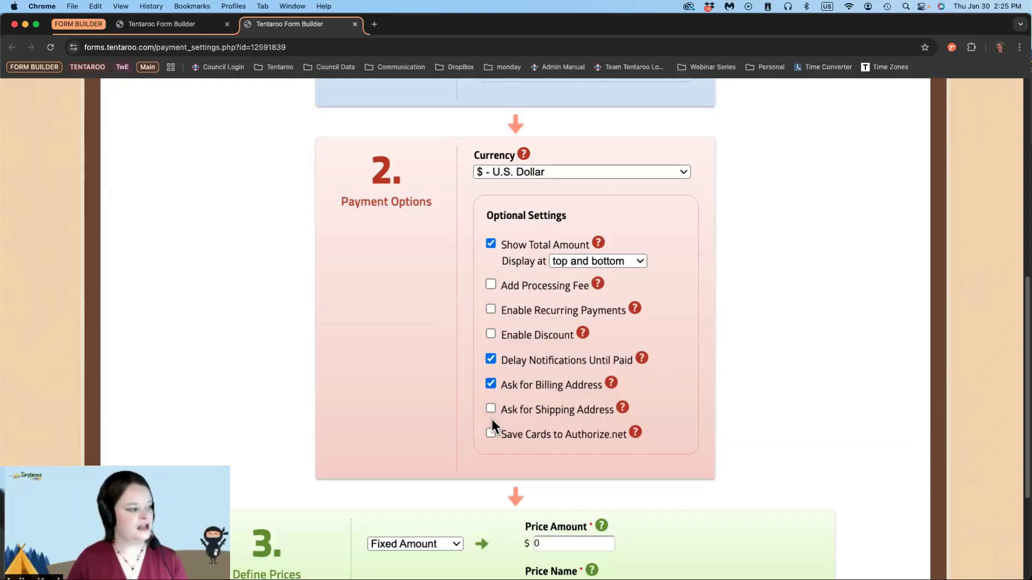
Try to enable the discount option in the optional payment settings and dismiss the alert
click(491, 335)
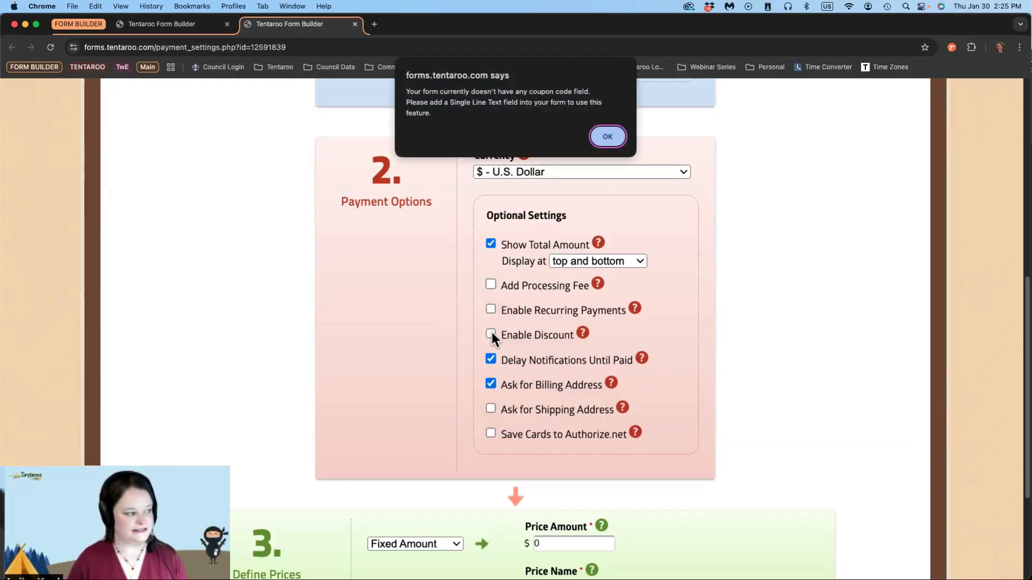
click(598, 135)
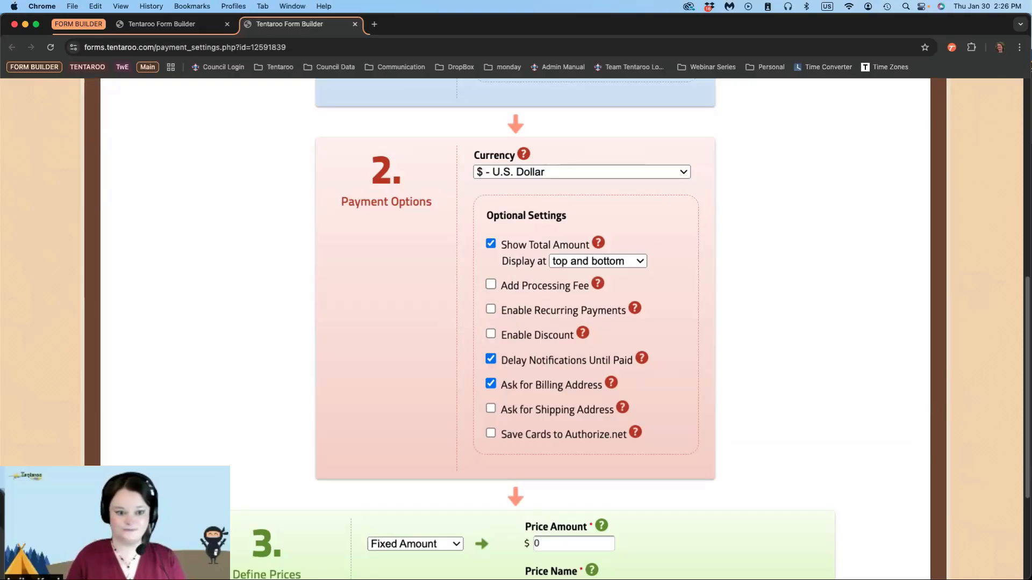
Review the fixed price fields under Define Prices and change the pricing type to Variable Amount
scroll(601, 403, down, 1)
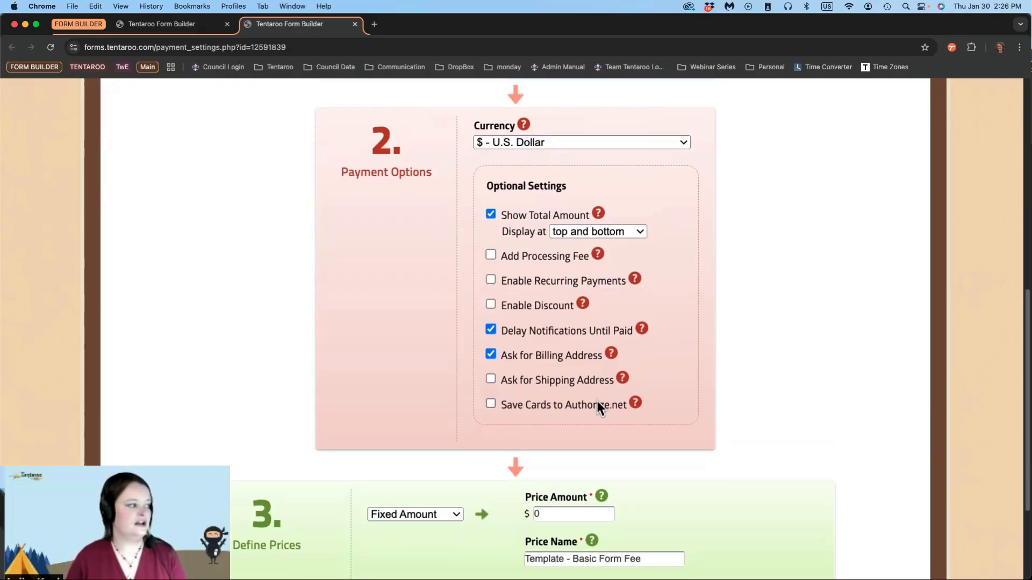
scroll(598, 401, down, 5)
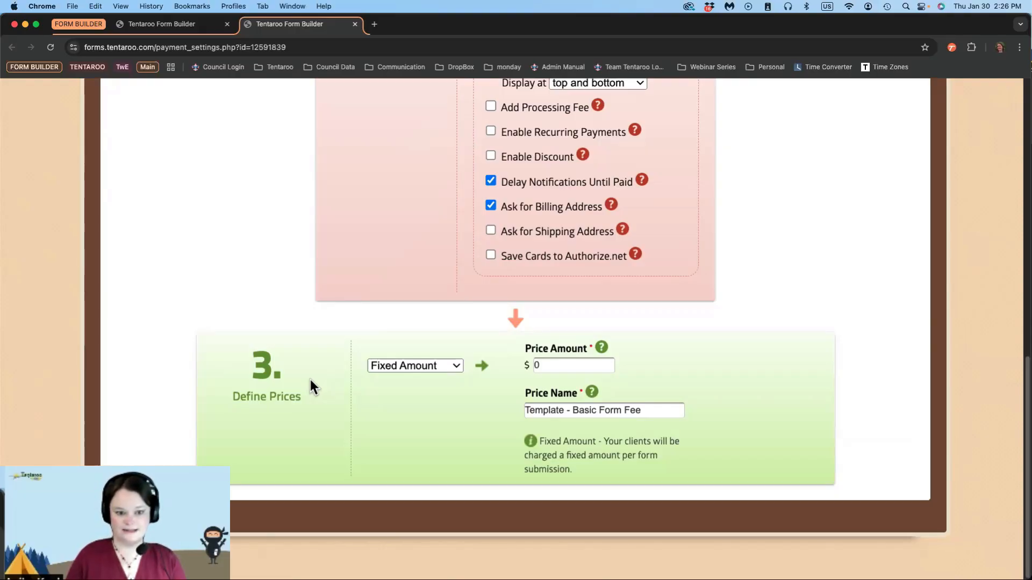
click(398, 366)
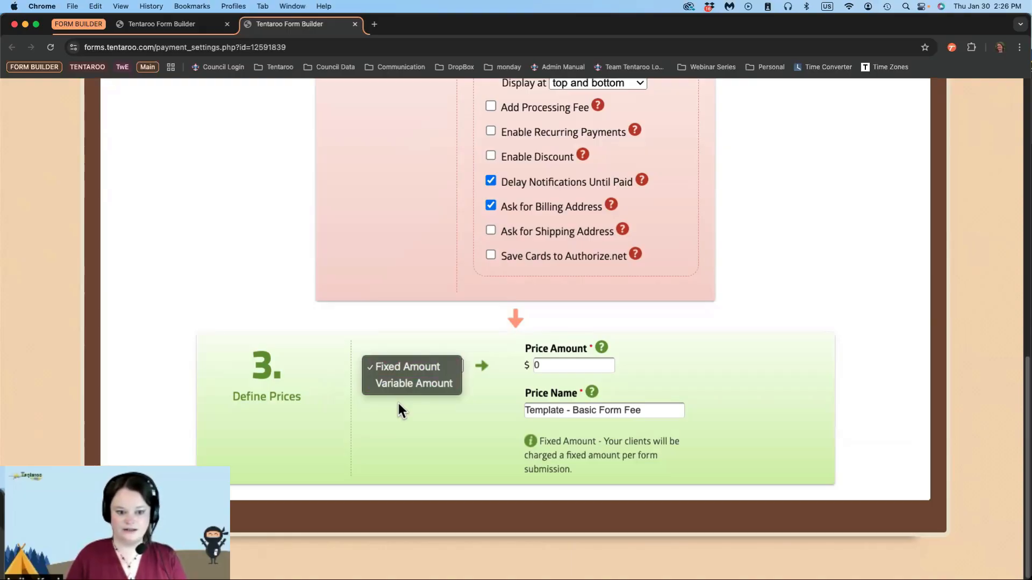
click(479, 360)
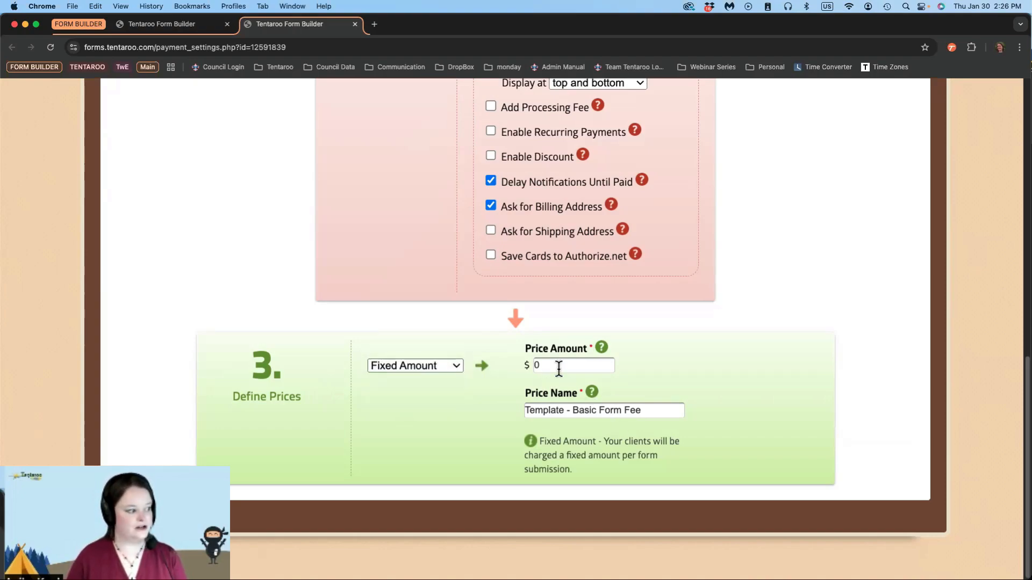
click(566, 408)
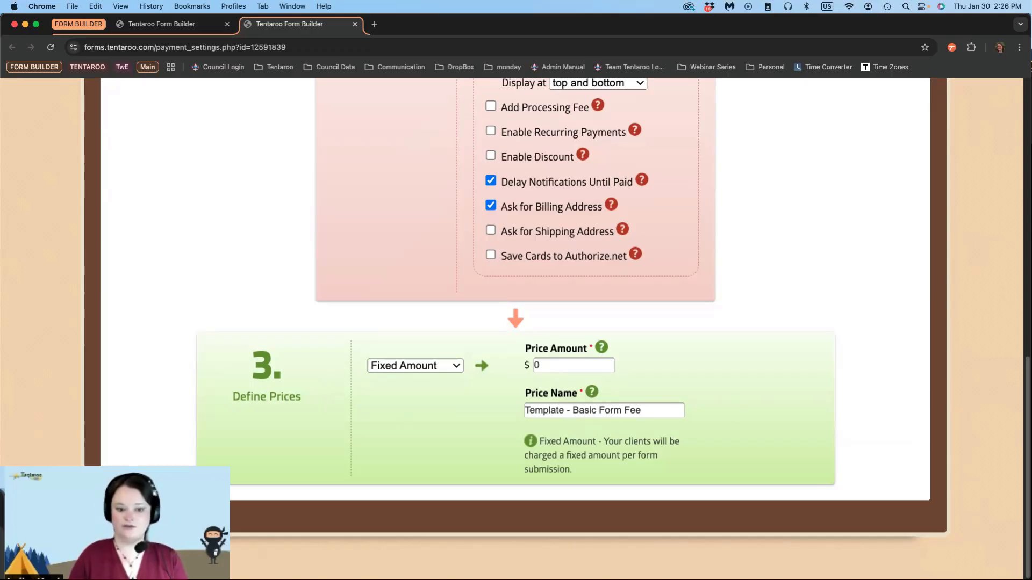
click(404, 366)
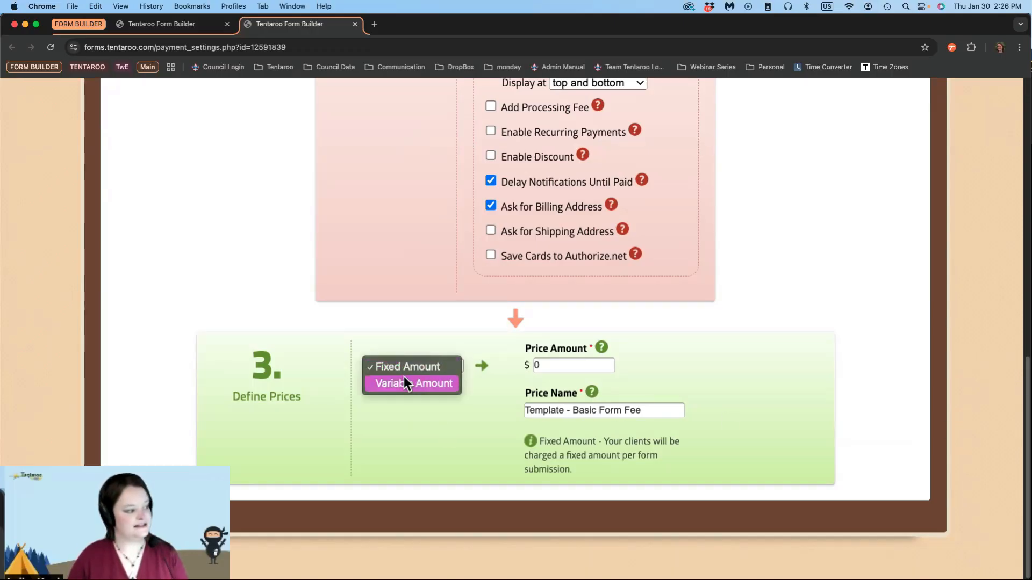
click(405, 381)
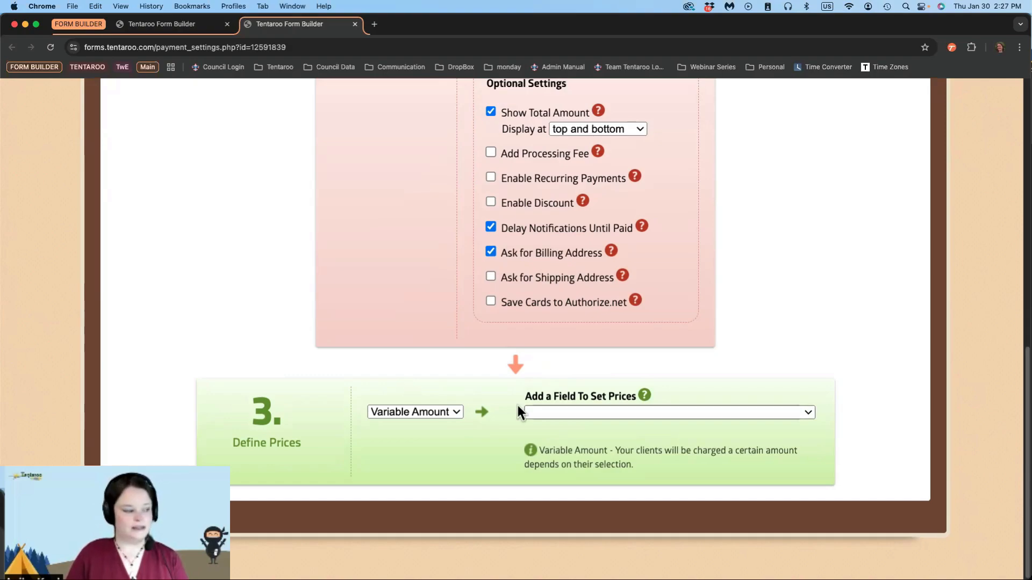
Add the Meal Options drop-down and the Price field as the fields that set the form's prices
click(614, 414)
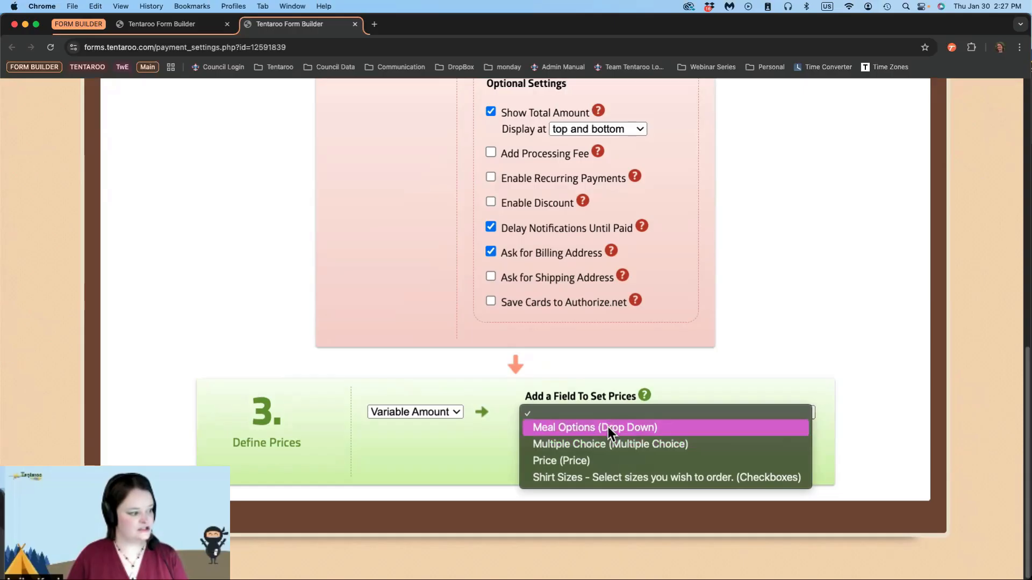
click(608, 427)
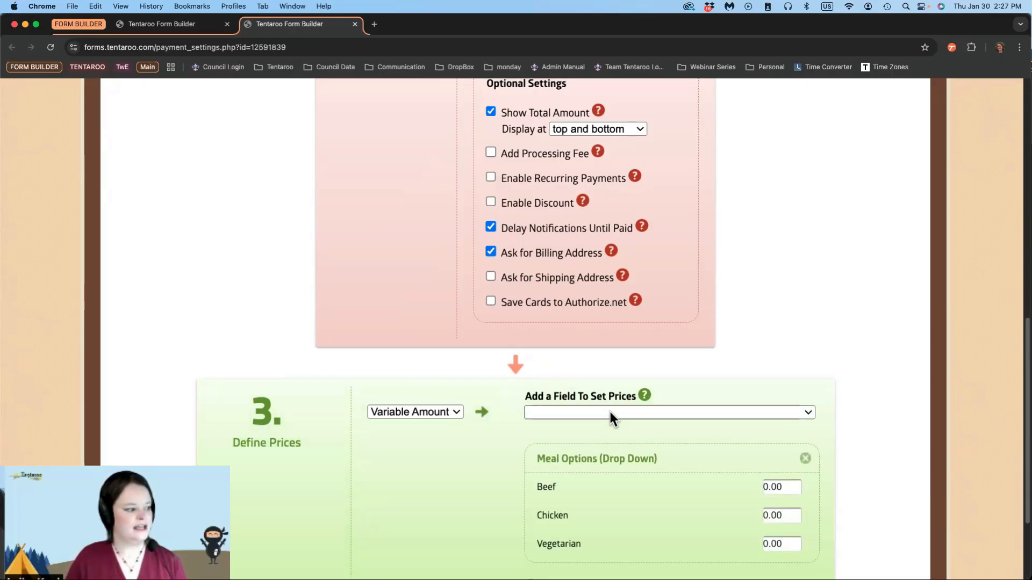
click(610, 412)
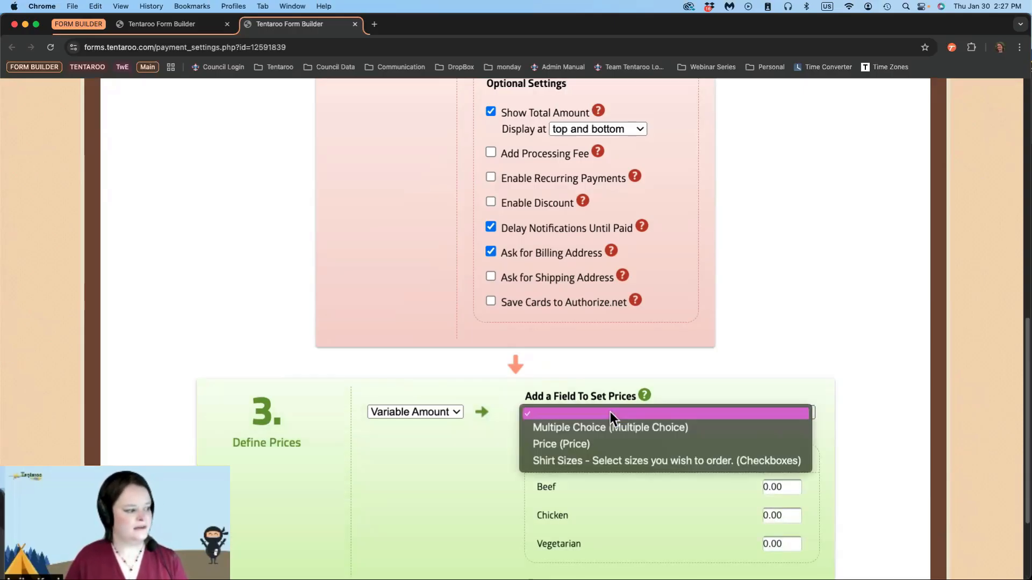
click(607, 444)
Set the Meal Options prices to 25 for Beef, 20 for Chicken and 20 for Vegetarian
scroll(652, 419, down, 1)
scroll(653, 422, down, 3)
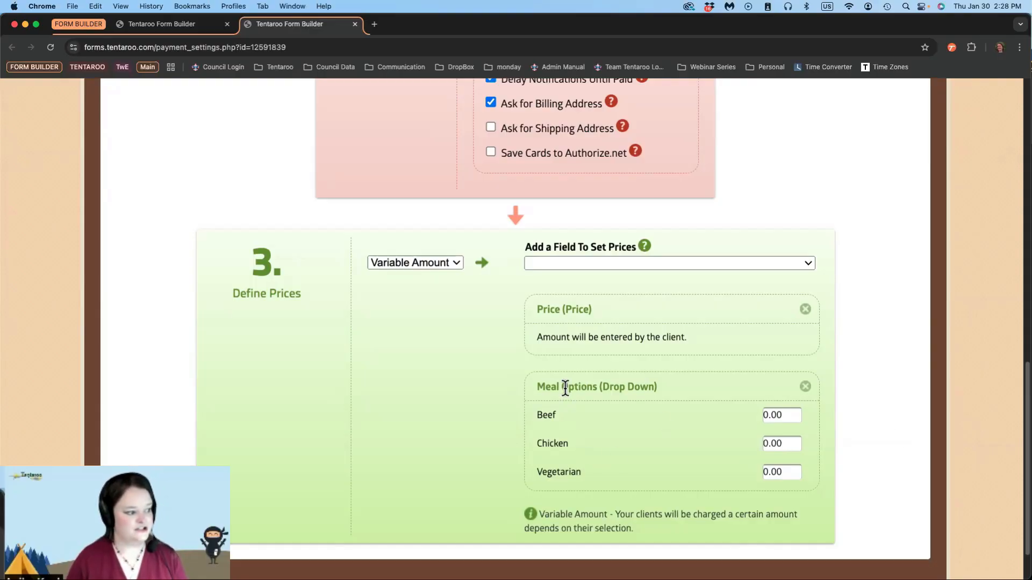
scroll(564, 386, down, 2)
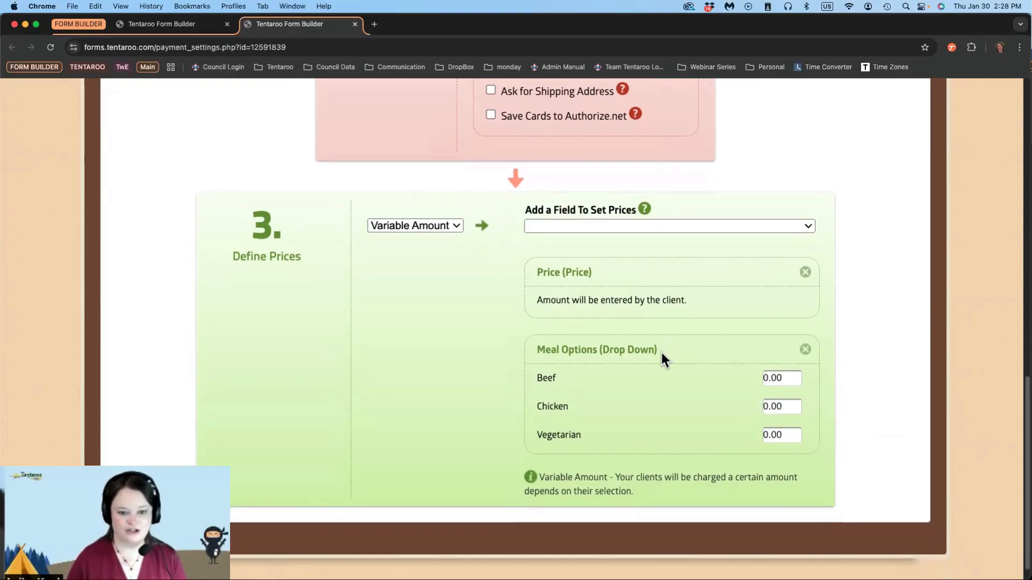
drag(791, 379, 767, 379)
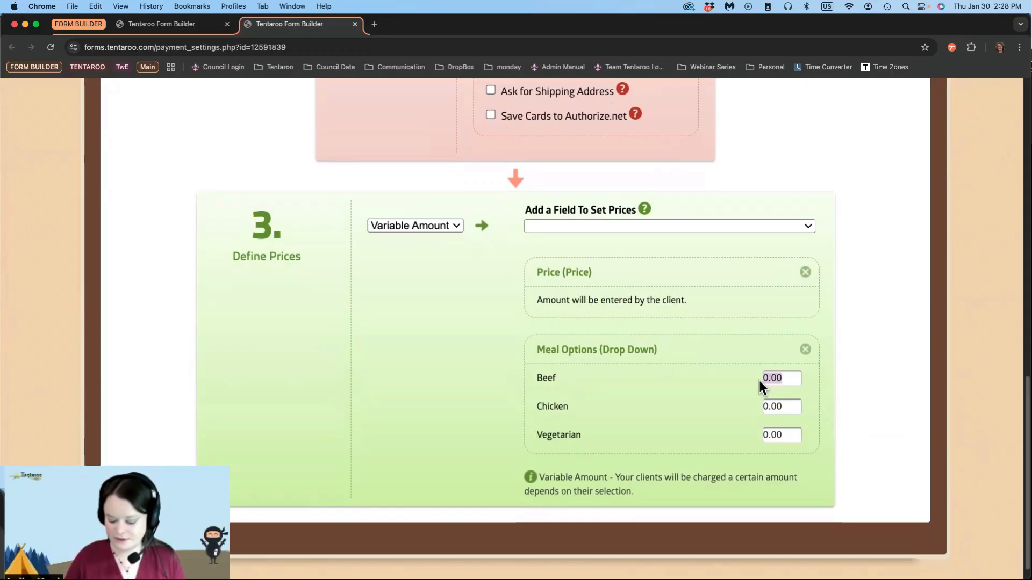
text(25)
key(Tab)
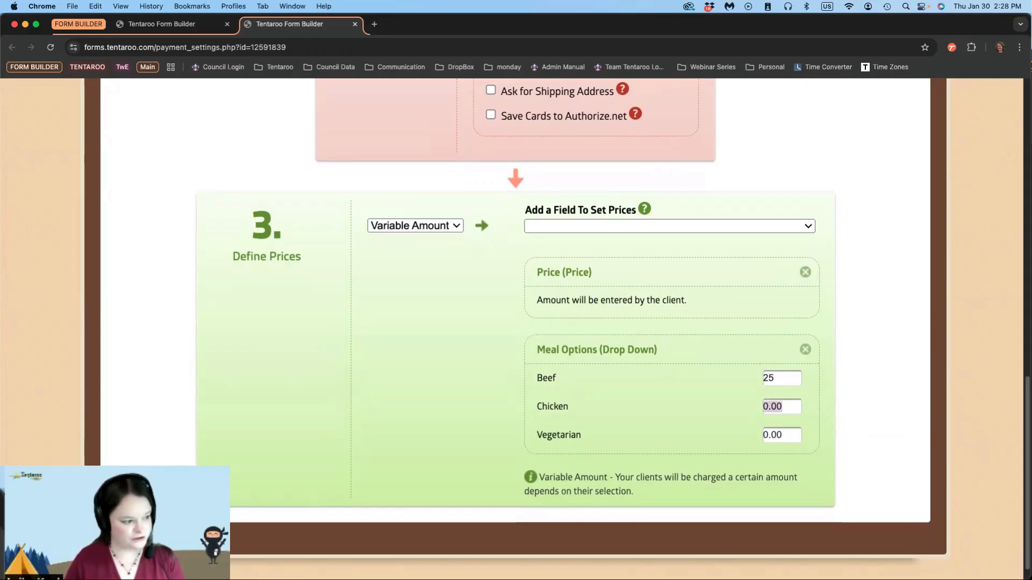
text(20)
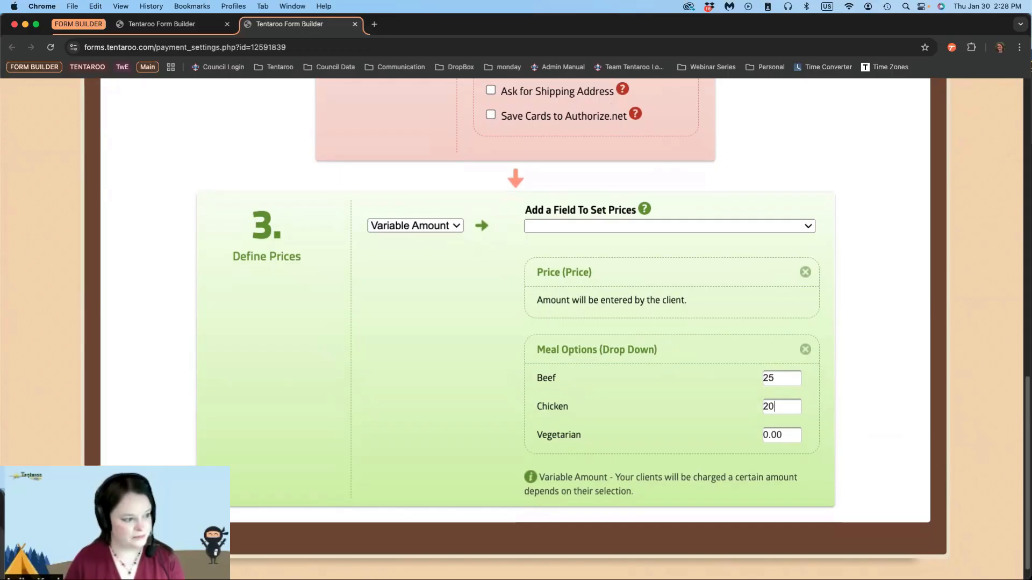
key(Tab)
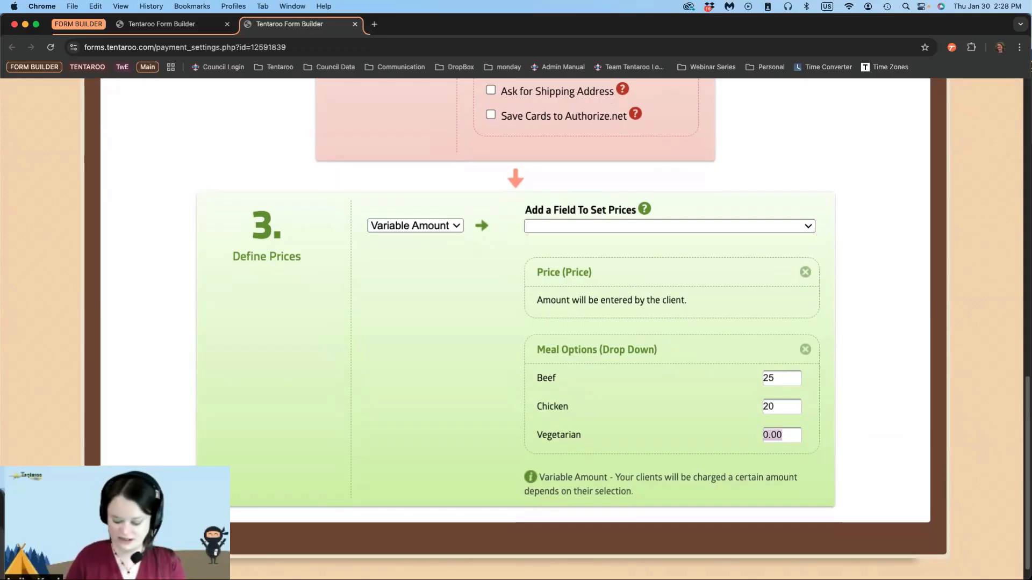
text(20)
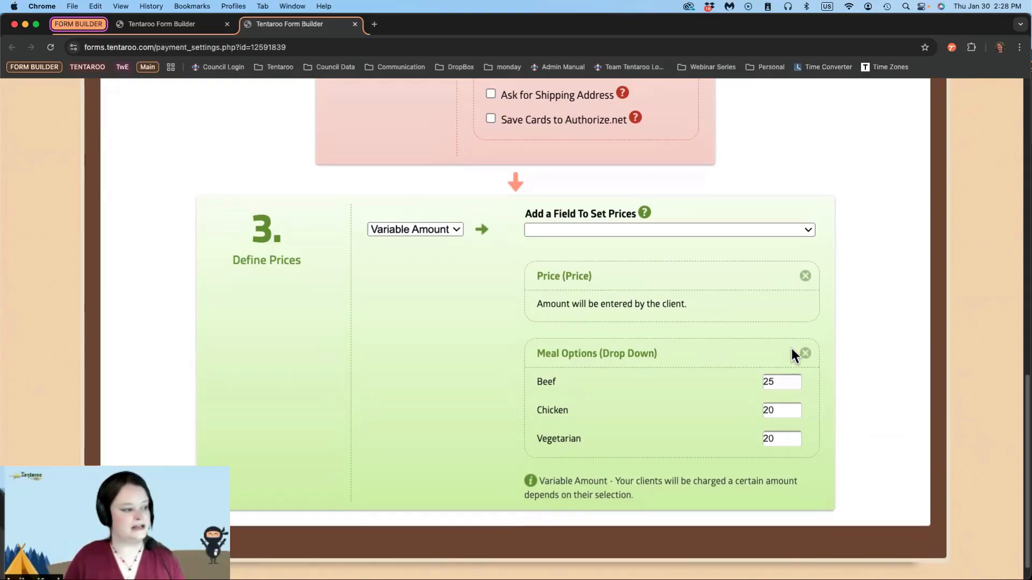
Save the payment settings of Template - Basic Form
scroll(794, 351, up, 5)
scroll(861, 341, up, 10)
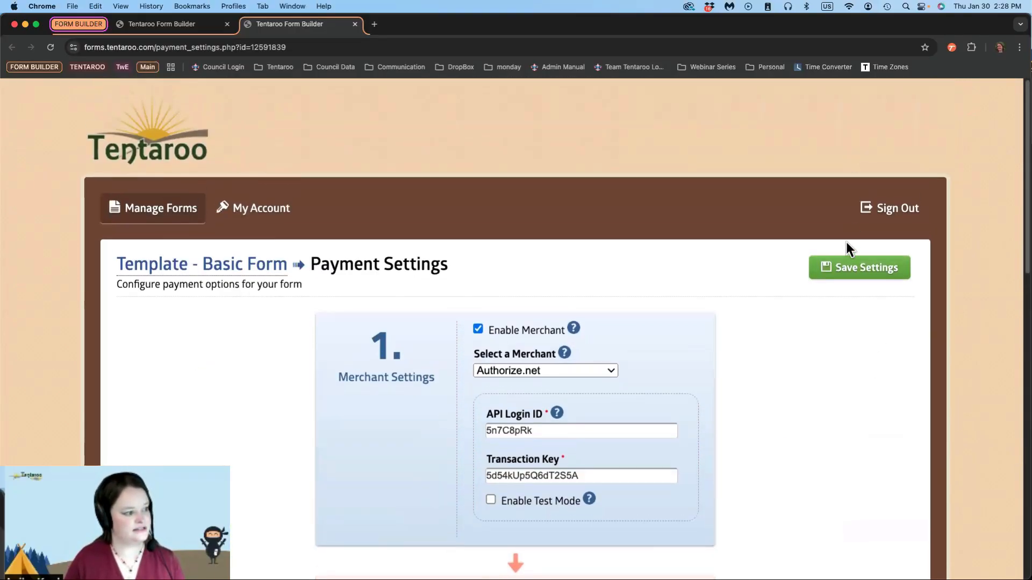
click(851, 267)
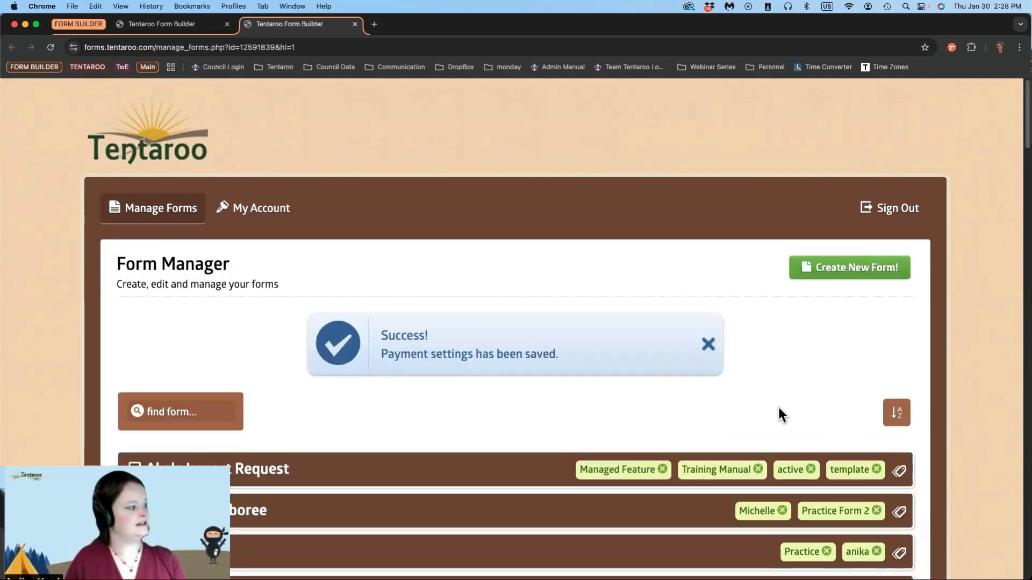
Open the live view of Template - Basic Form from the form list and choose Beef under Meal Options
click(157, 25)
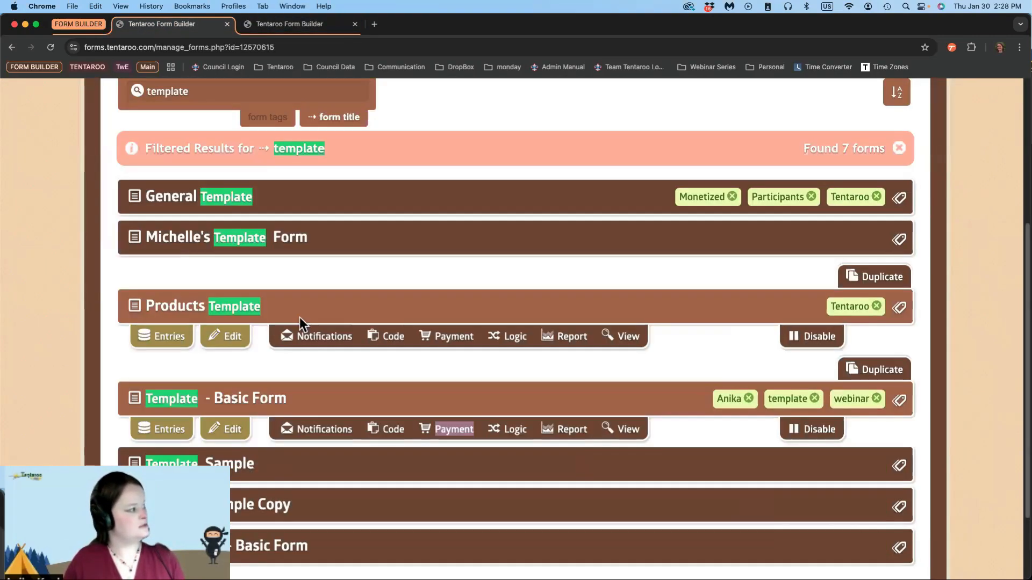
click(627, 335)
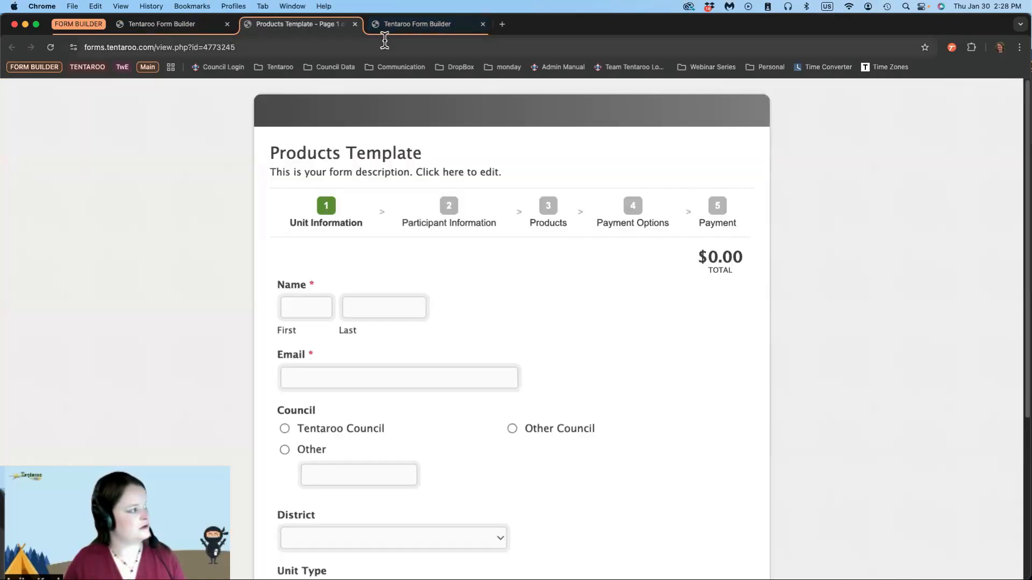
click(352, 25)
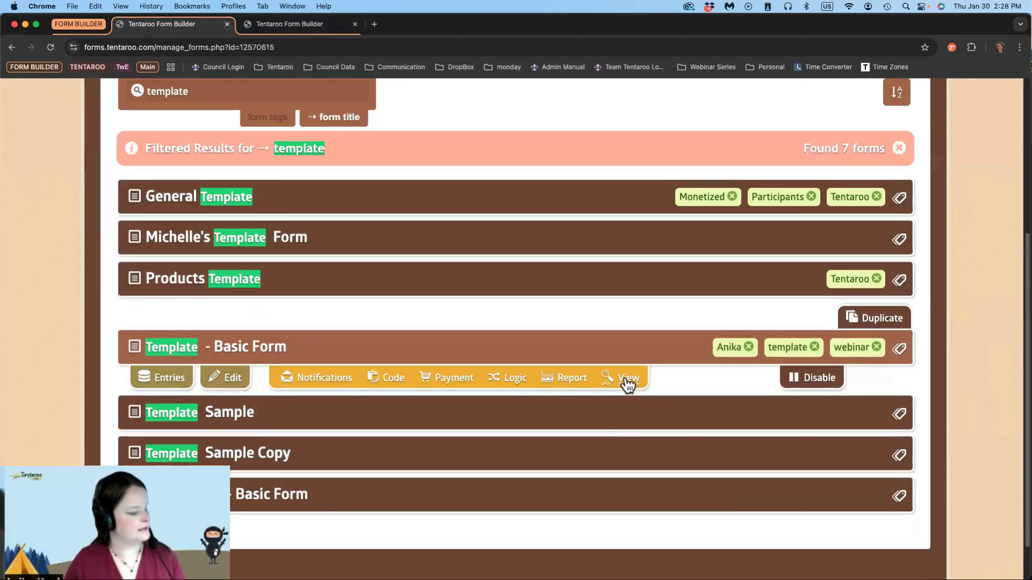
click(628, 383)
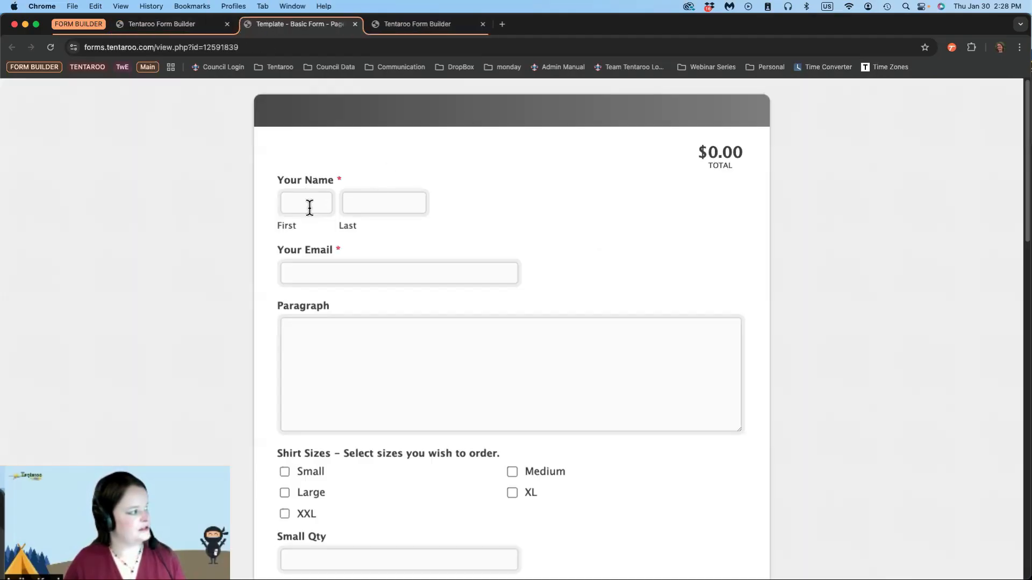
scroll(462, 275, down, 7)
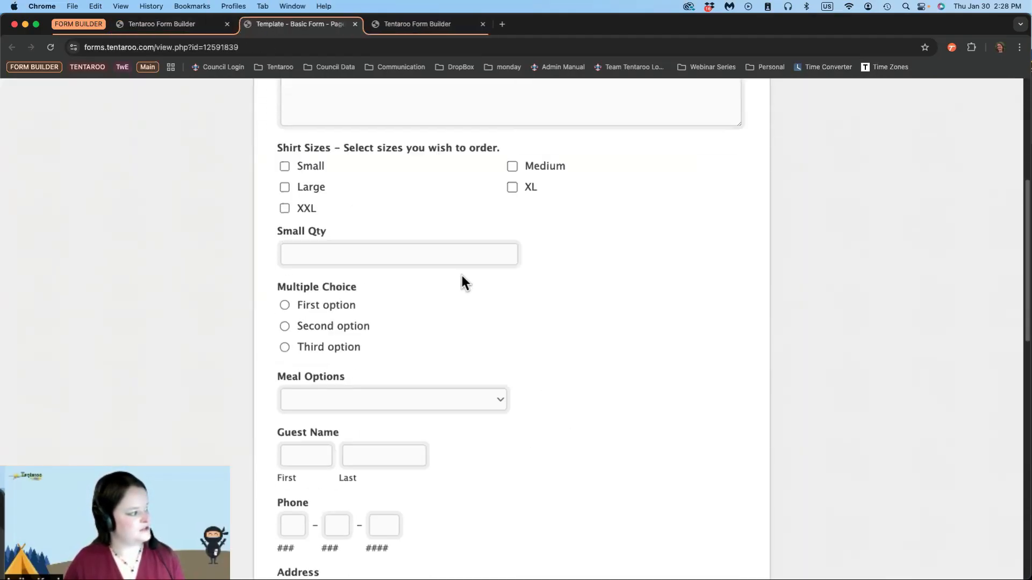
scroll(462, 275, down, 3)
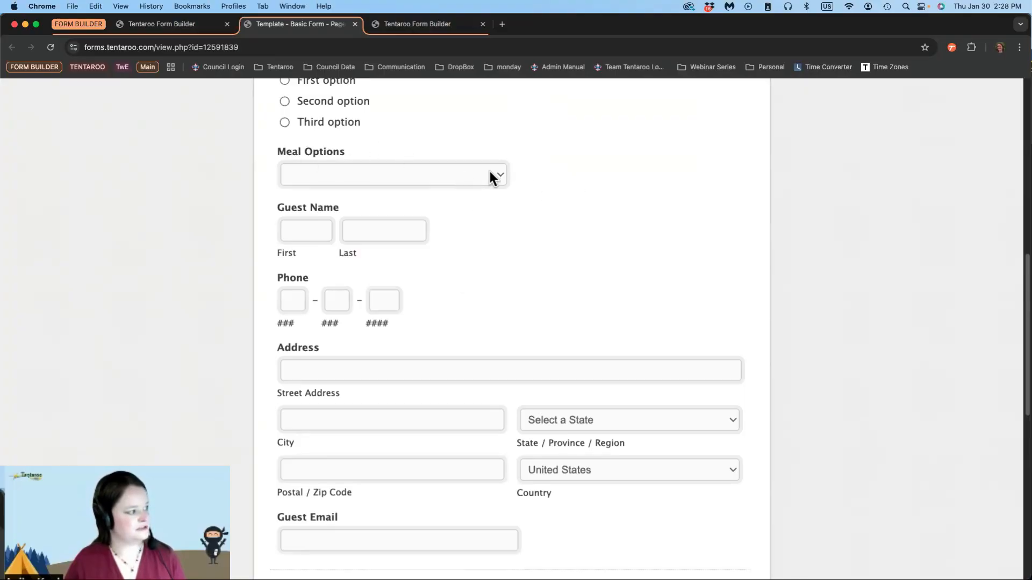
click(490, 174)
click(470, 188)
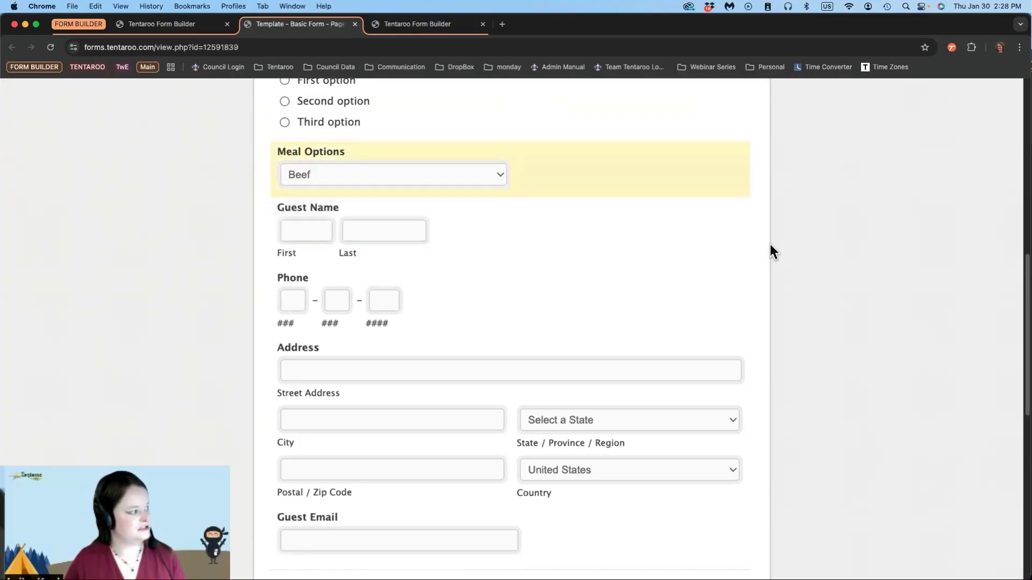
Check the total shown at the start and at the end of the live form
scroll(770, 248, up, 10)
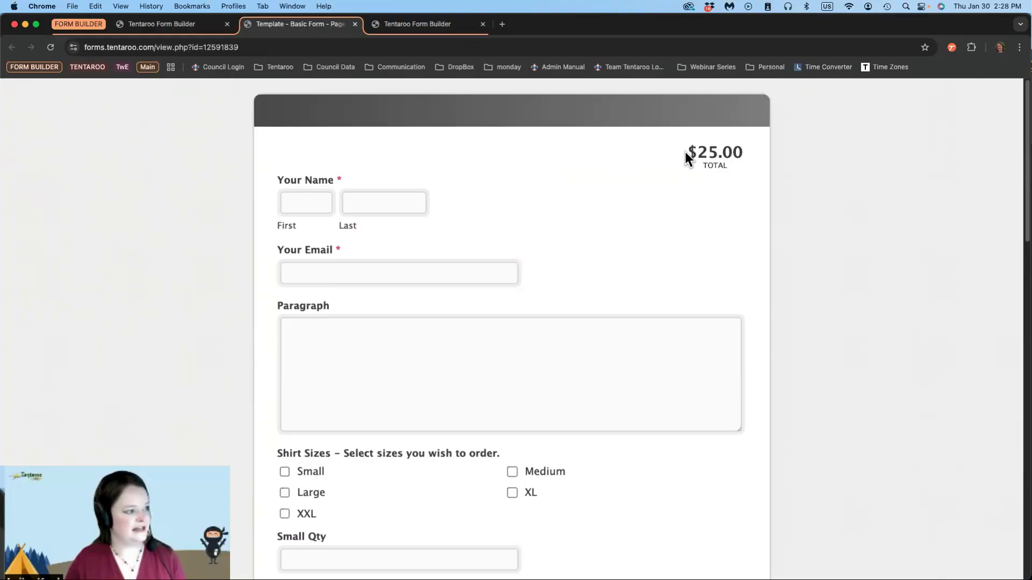
drag(685, 153, 738, 161)
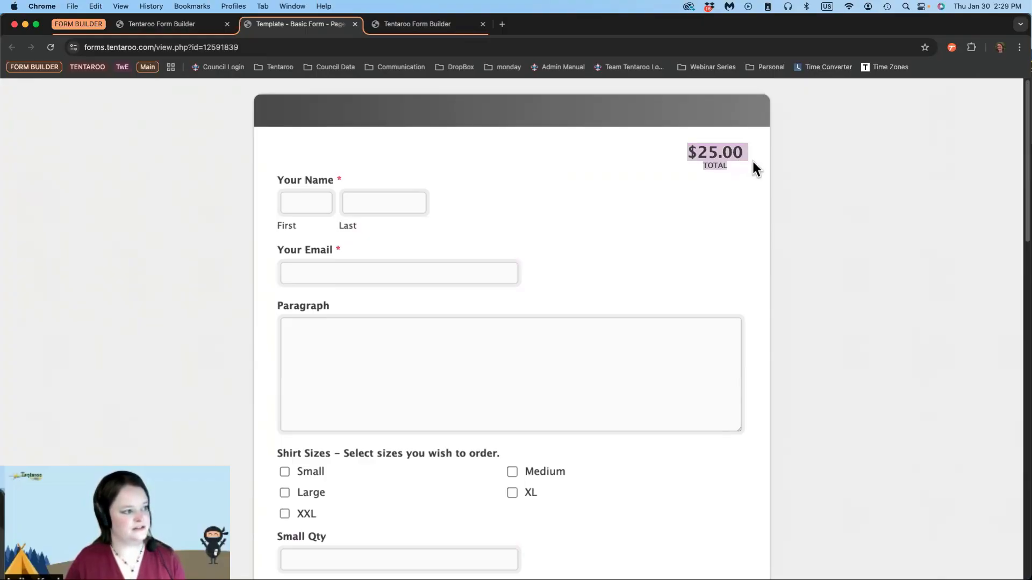
scroll(746, 337, down, 20)
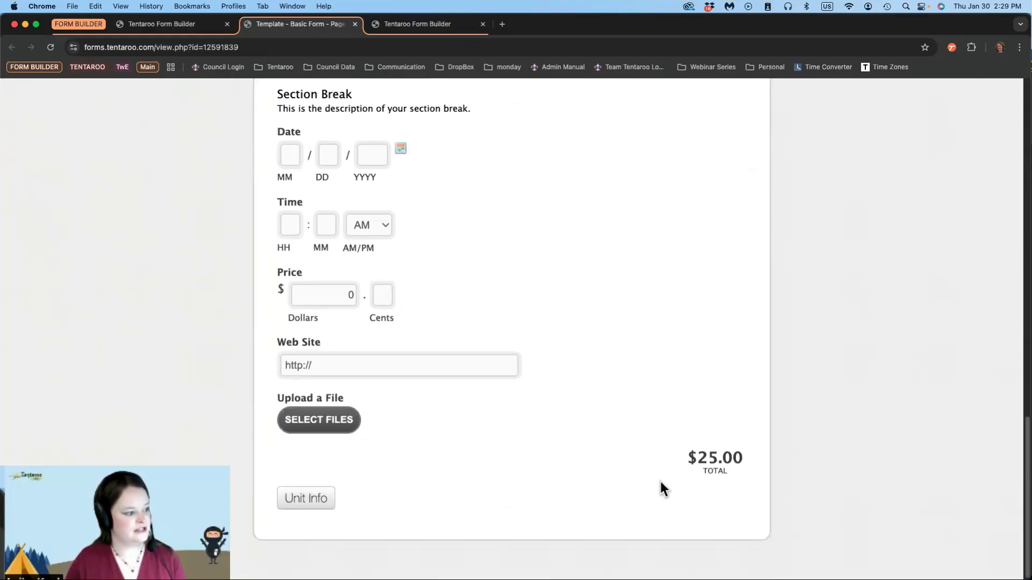
drag(679, 461, 729, 459)
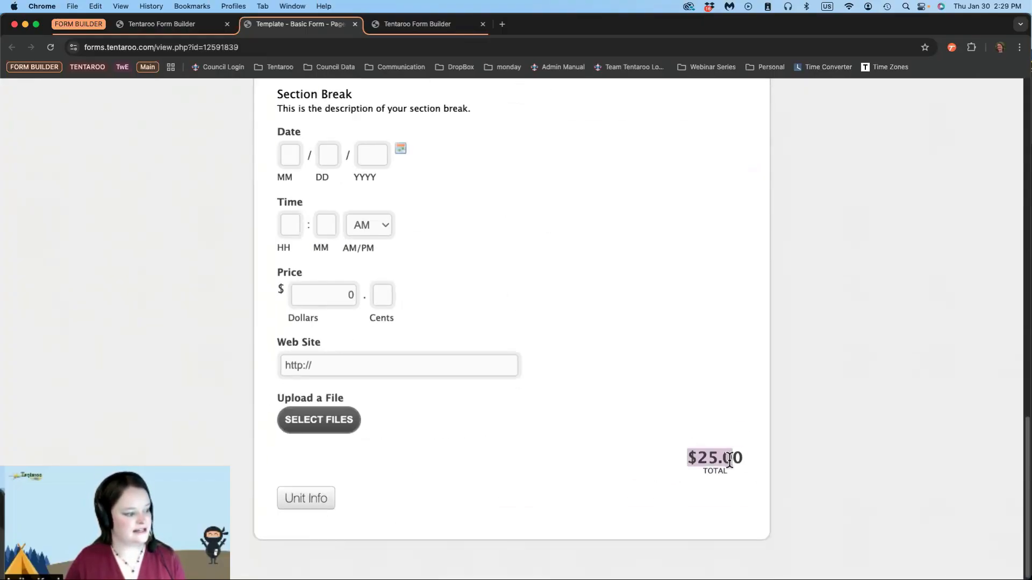
click(704, 331)
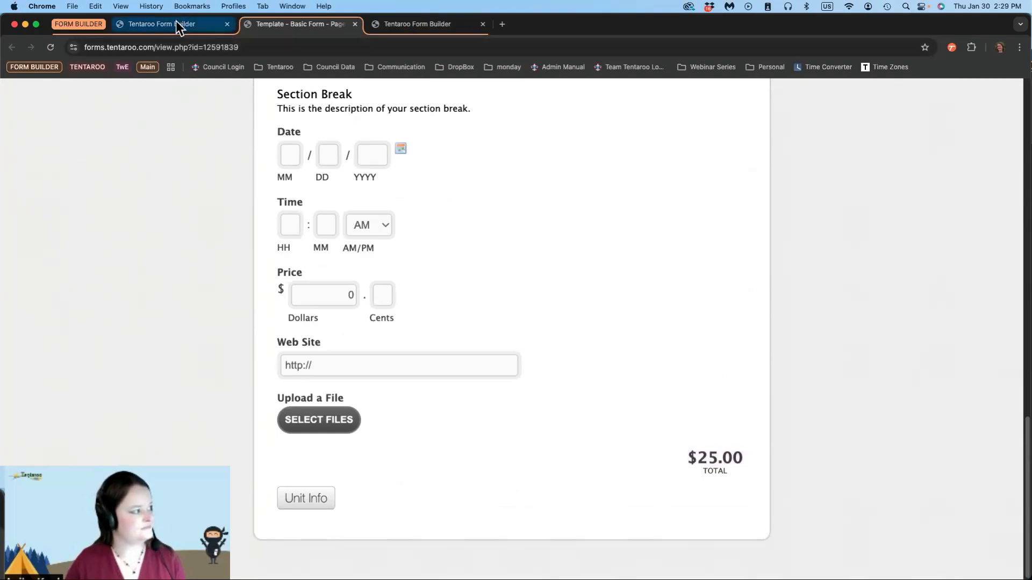
Open the payment settings of Template - Basic Form in a new tab and go to its Define Prices section
click(483, 25)
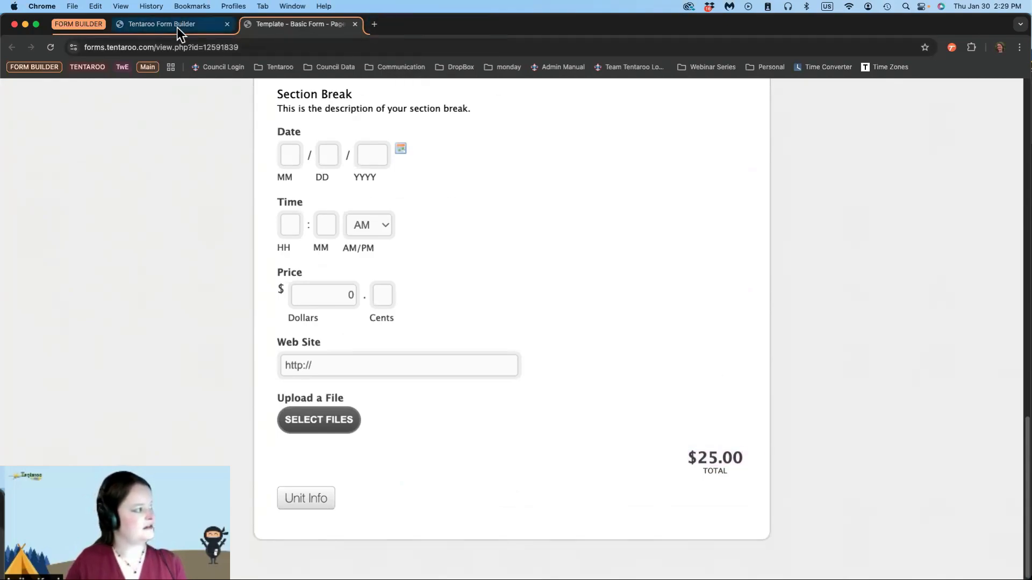
click(176, 26)
right_click(450, 378)
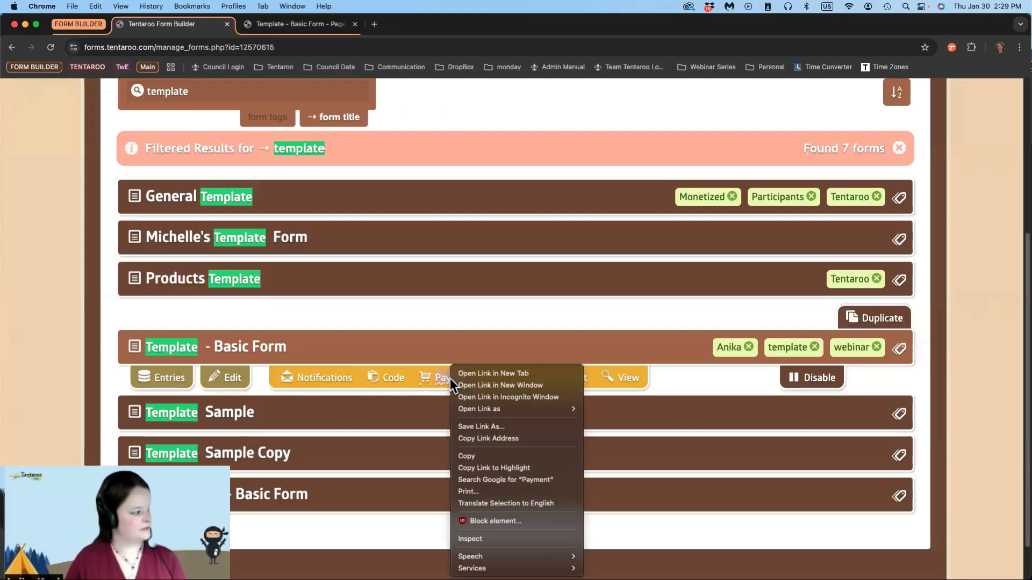
click(466, 373)
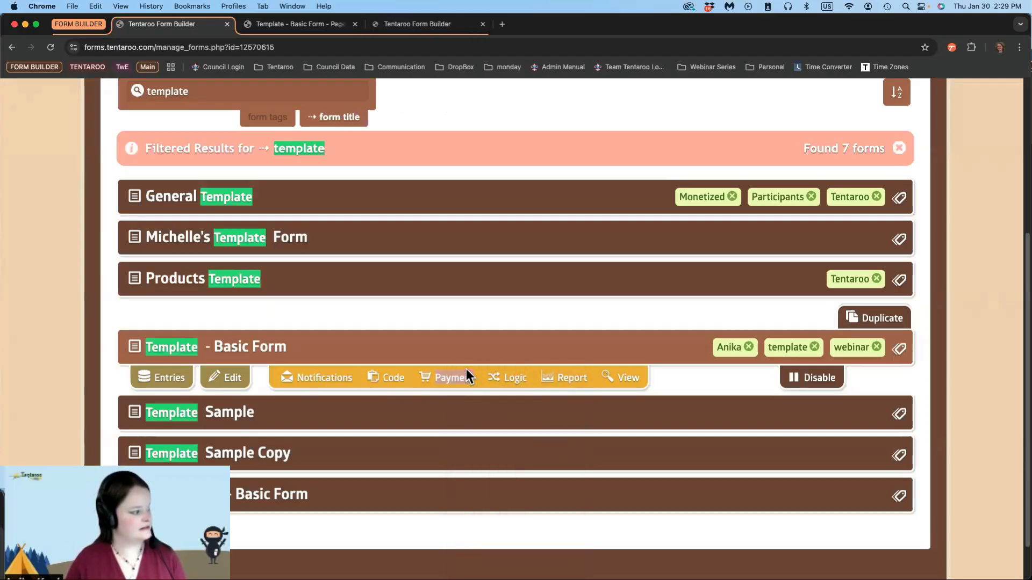
click(419, 22)
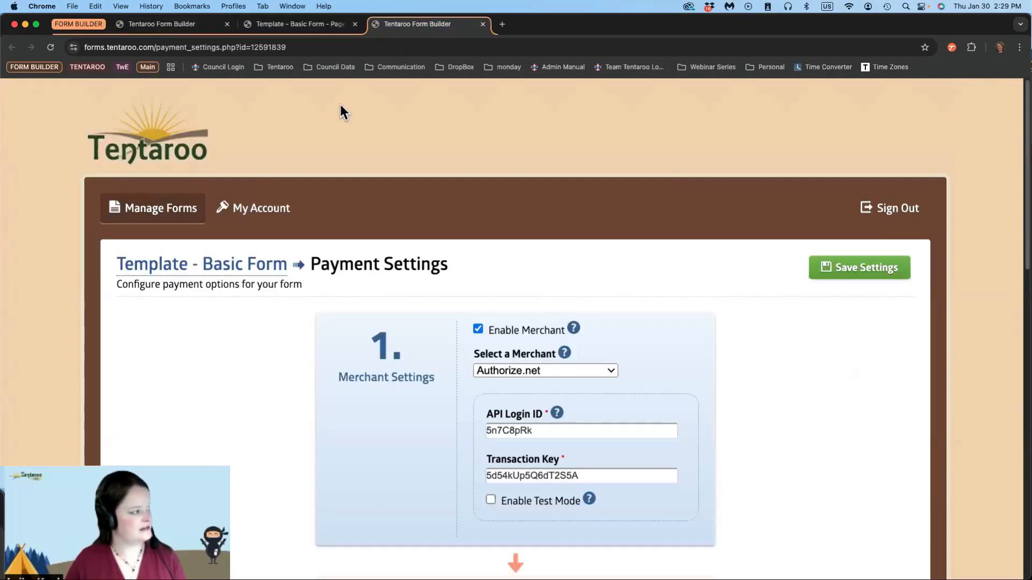
scroll(620, 318, down, 15)
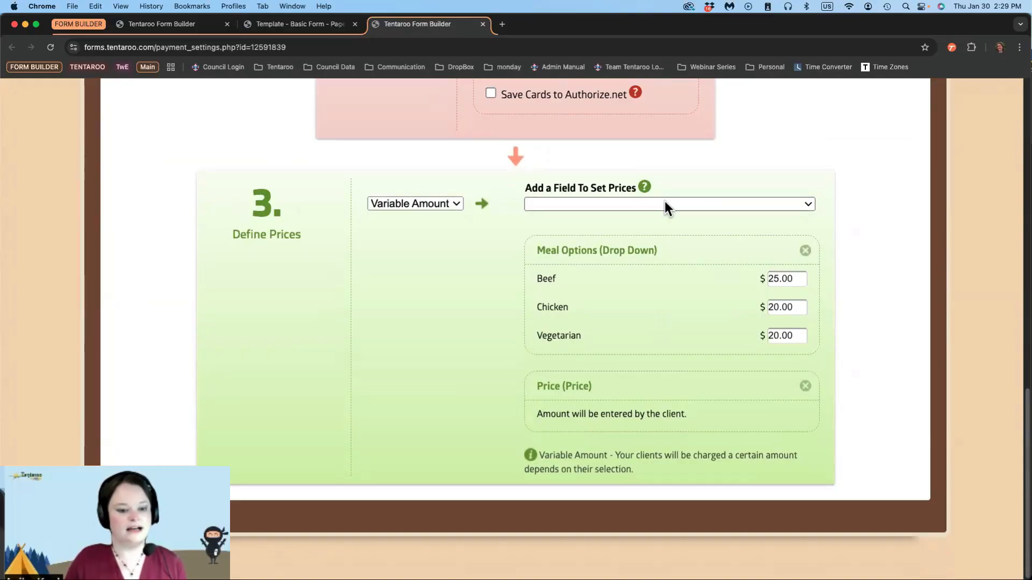
Open Template - Basic Form for editing in a new tab and find the shirt size fields
click(163, 23)
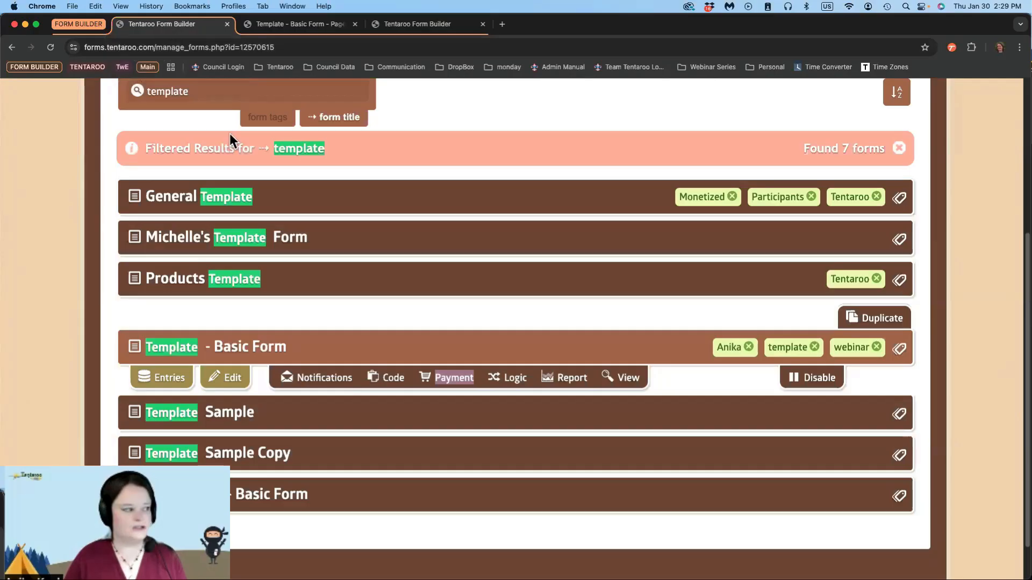
right_click(229, 371)
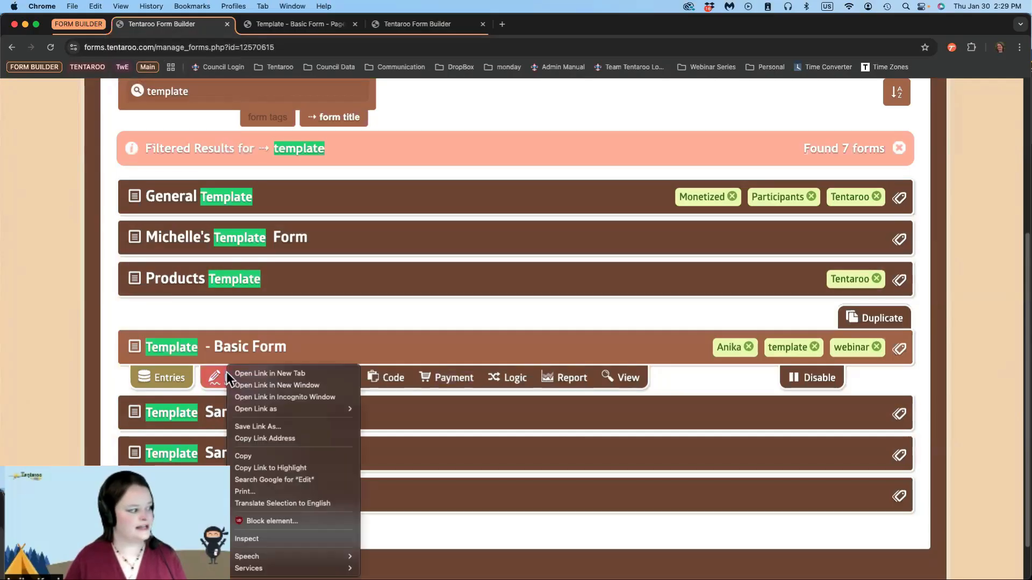
click(256, 373)
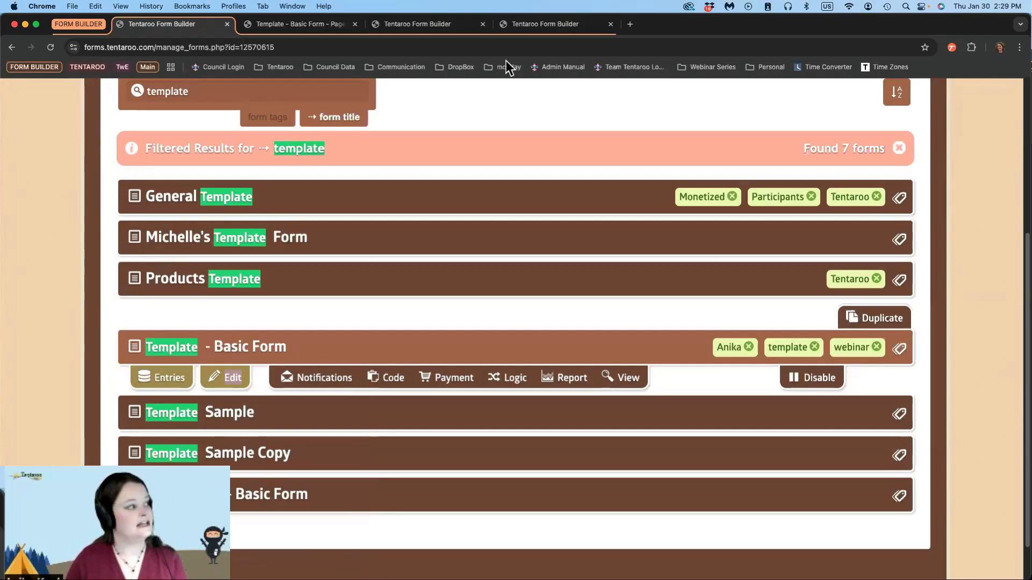
click(569, 24)
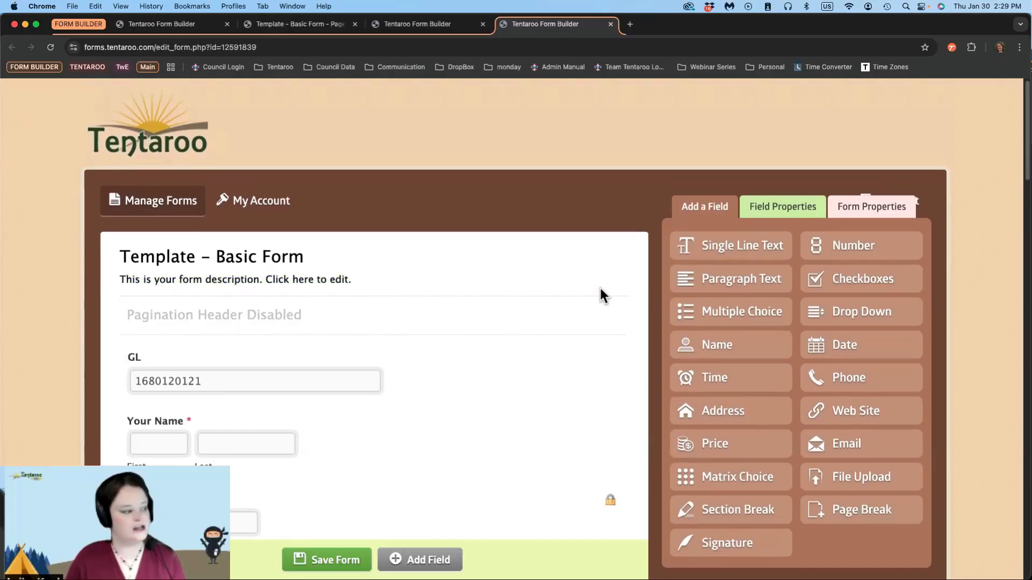
scroll(603, 296, down, 2)
scroll(603, 296, down, 3)
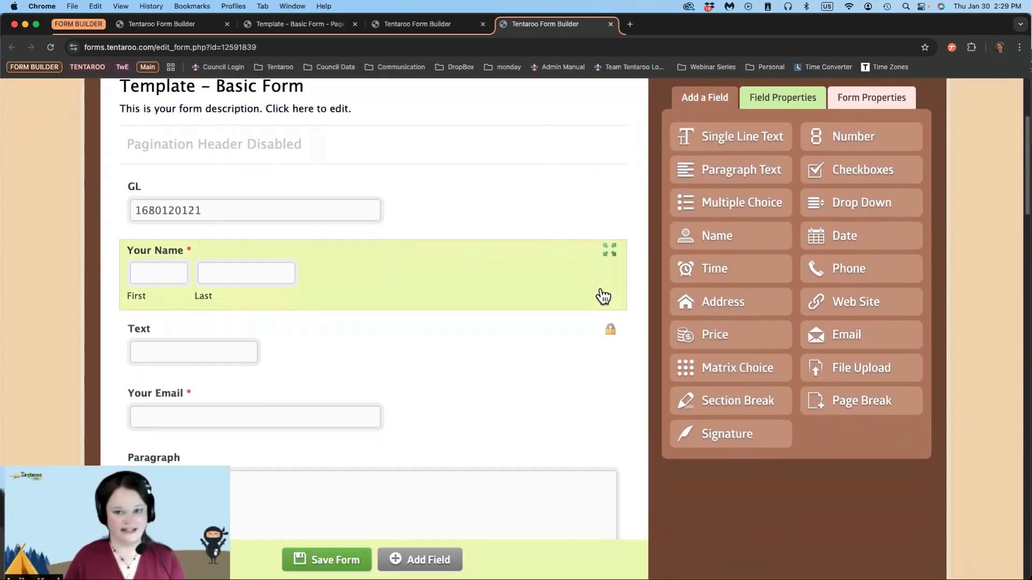
scroll(603, 295, down, 6)
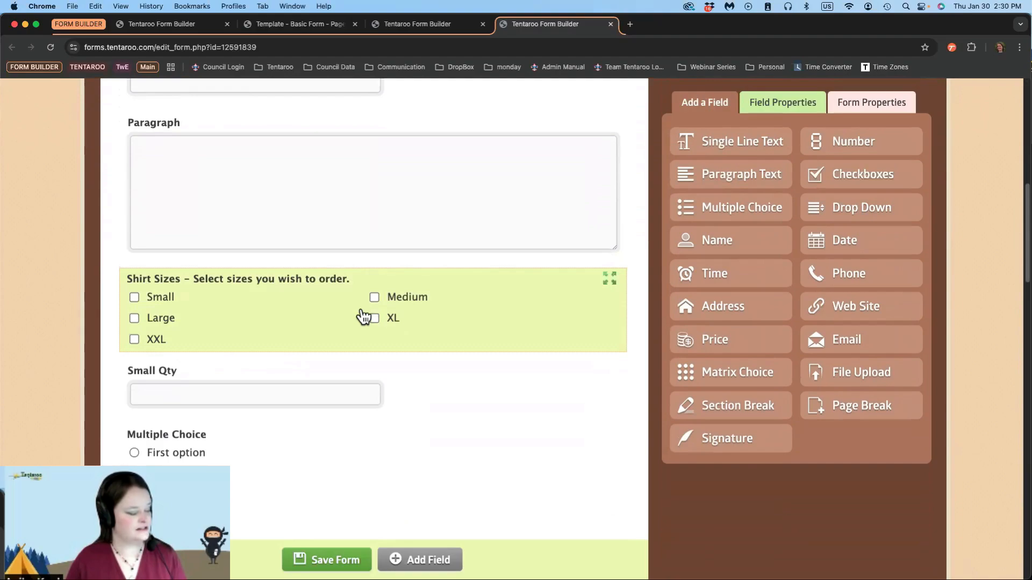
Enable Small Qty as a quantity field calculated with Small (#5) and save the form
click(328, 380)
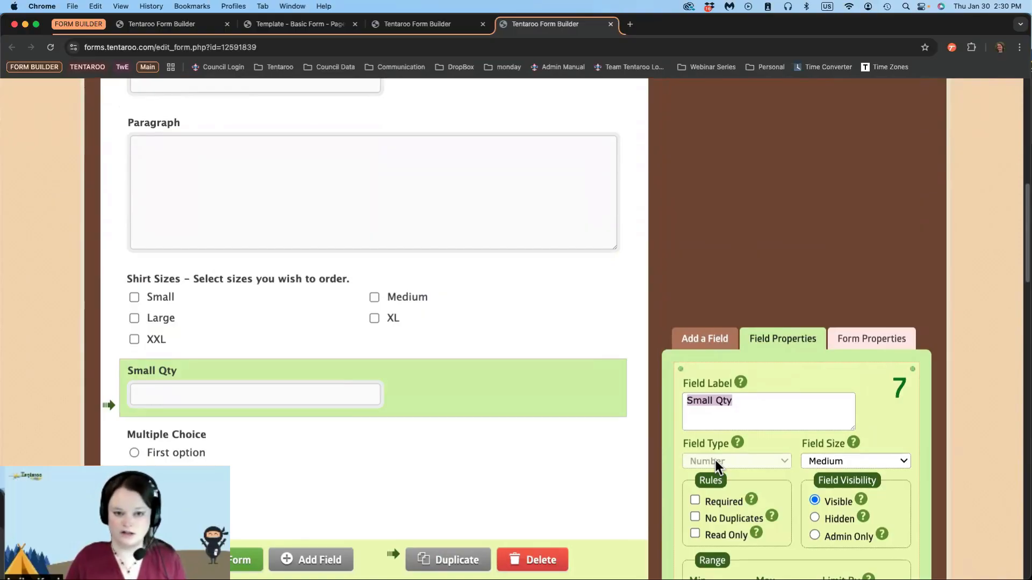
scroll(628, 438, down, 5)
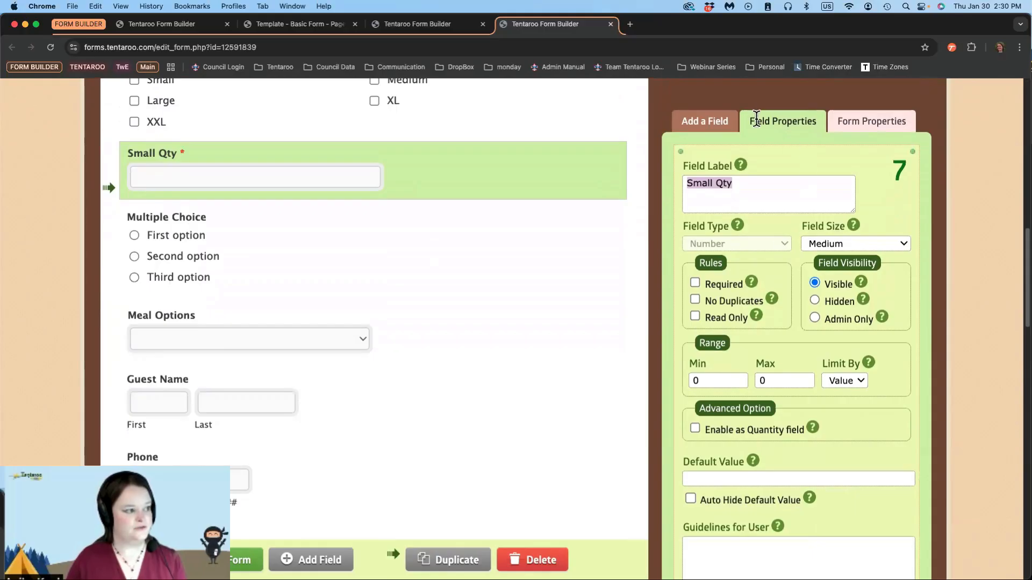
click(694, 426)
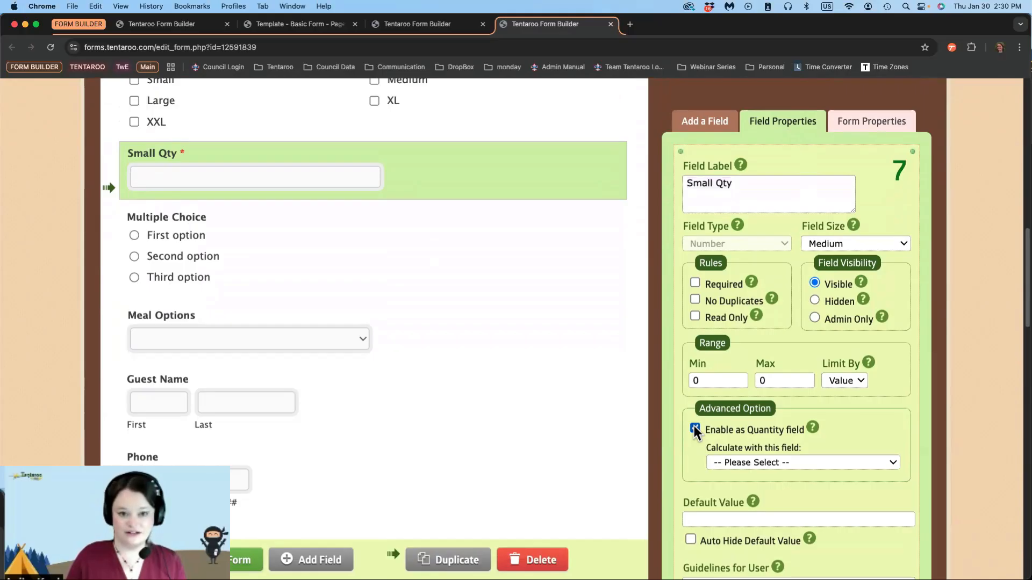
click(753, 463)
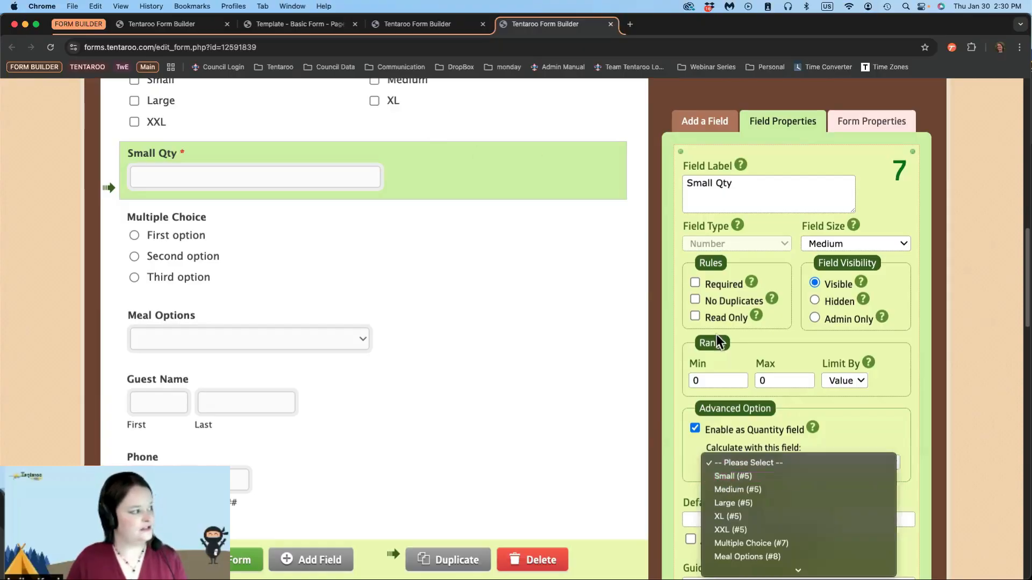
click(734, 476)
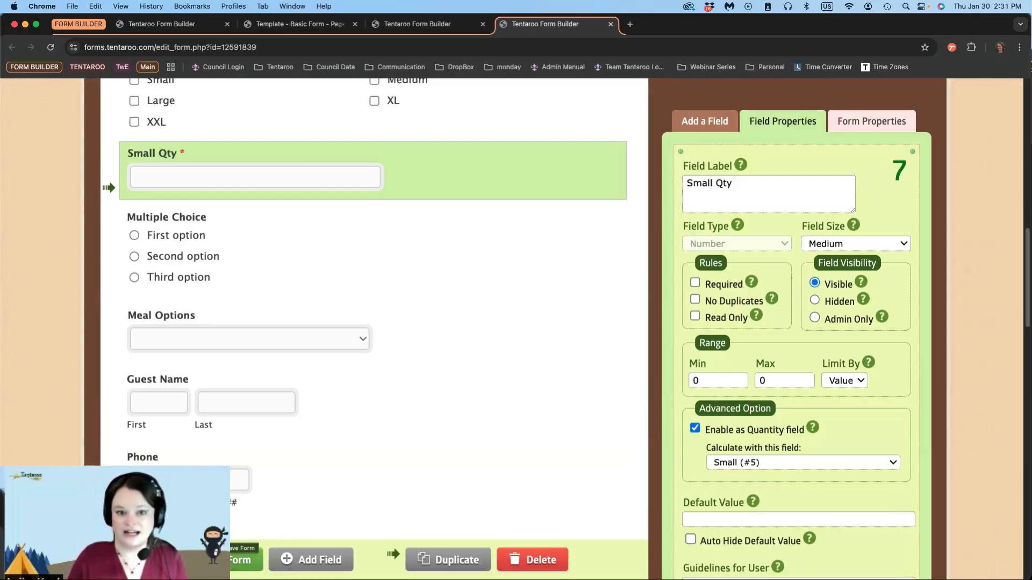
click(227, 560)
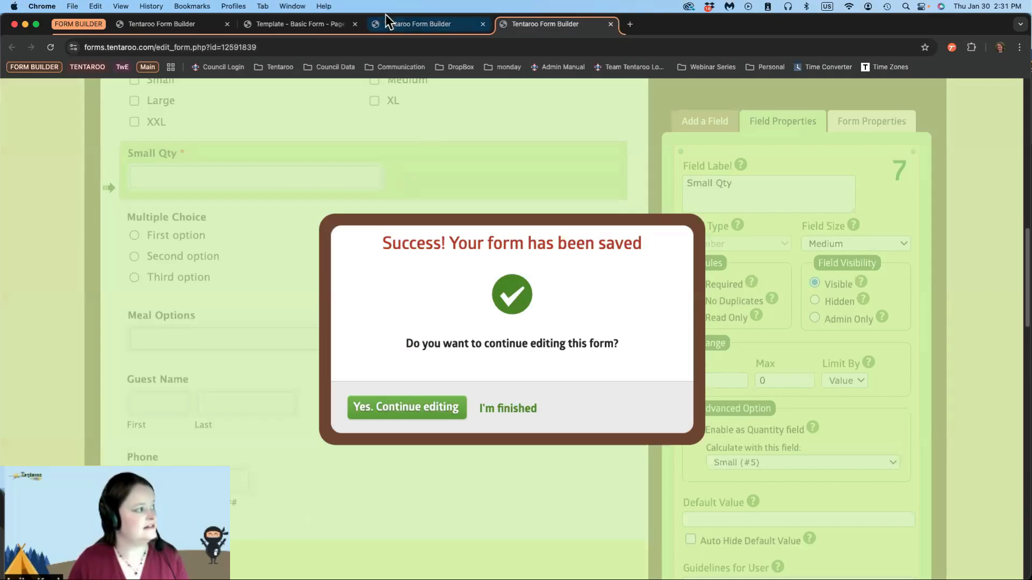
Reload the form's payment settings and add the Shirt Sizes checkboxes as a field that sets prices
click(406, 27)
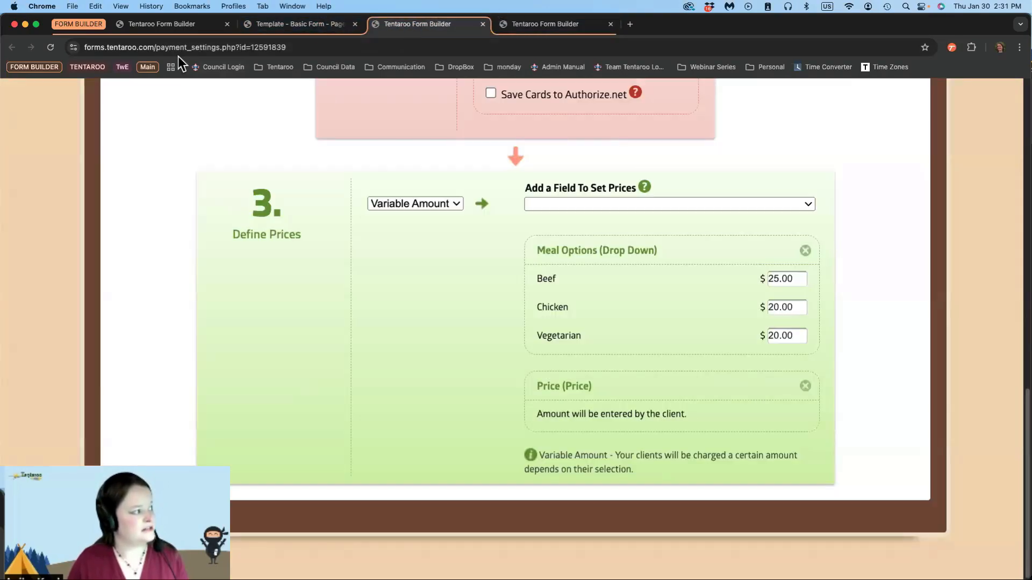
click(51, 49)
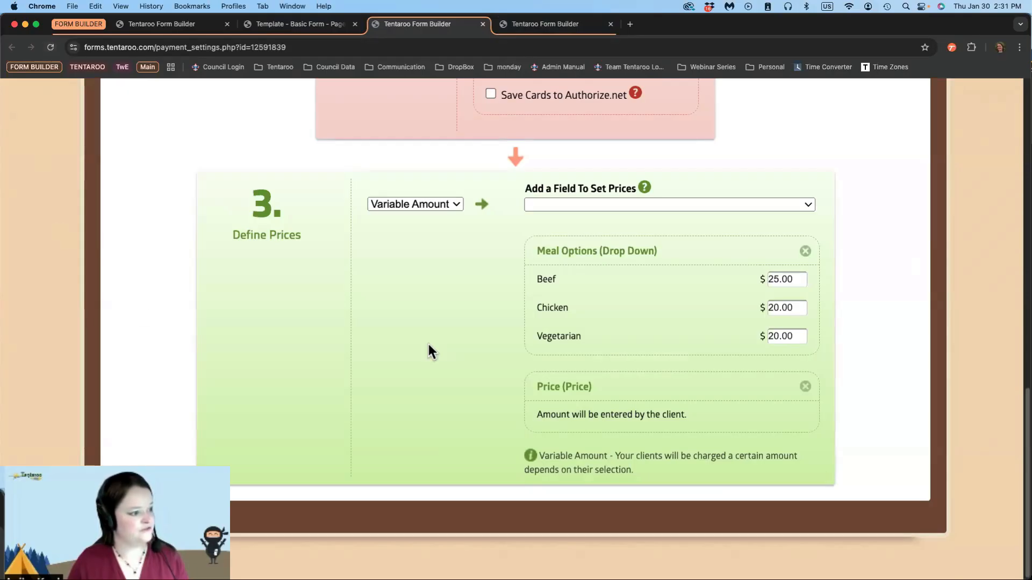
click(653, 206)
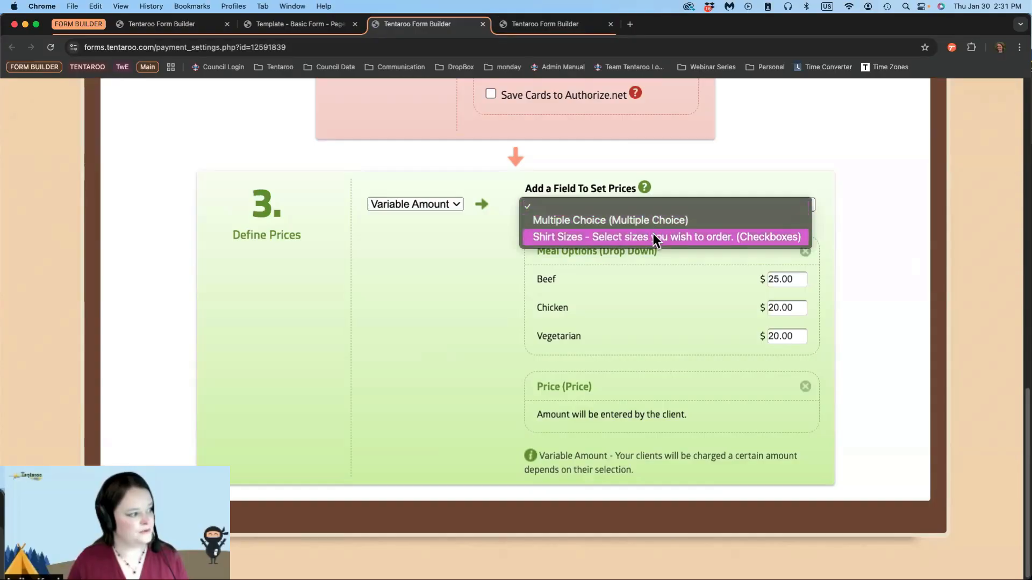
click(764, 239)
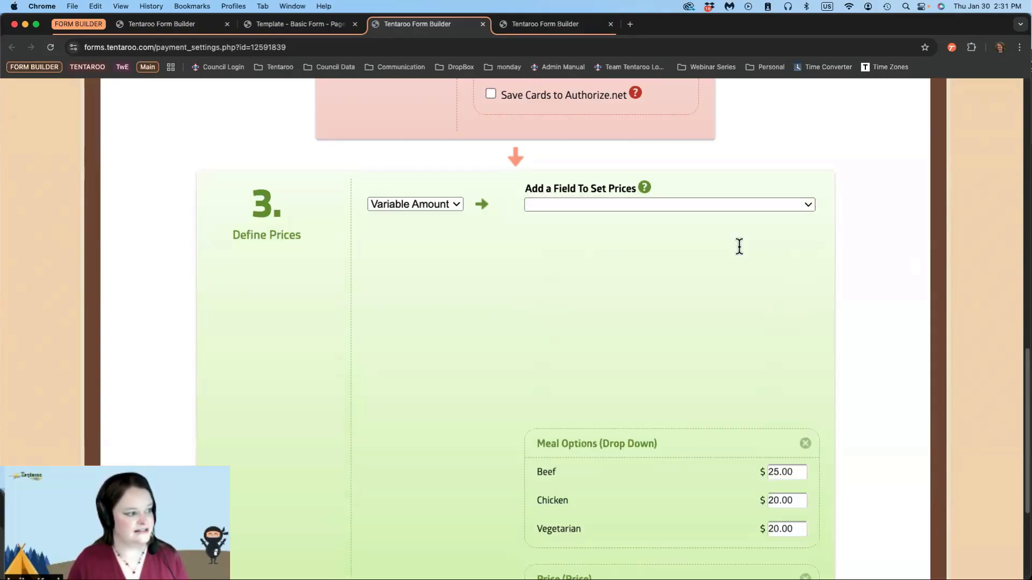
Set the Small, Medium, Large, XL and XXL shirt prices to 15 each and save the payment settings
scroll(765, 255, down, 2)
drag(788, 219, 757, 222)
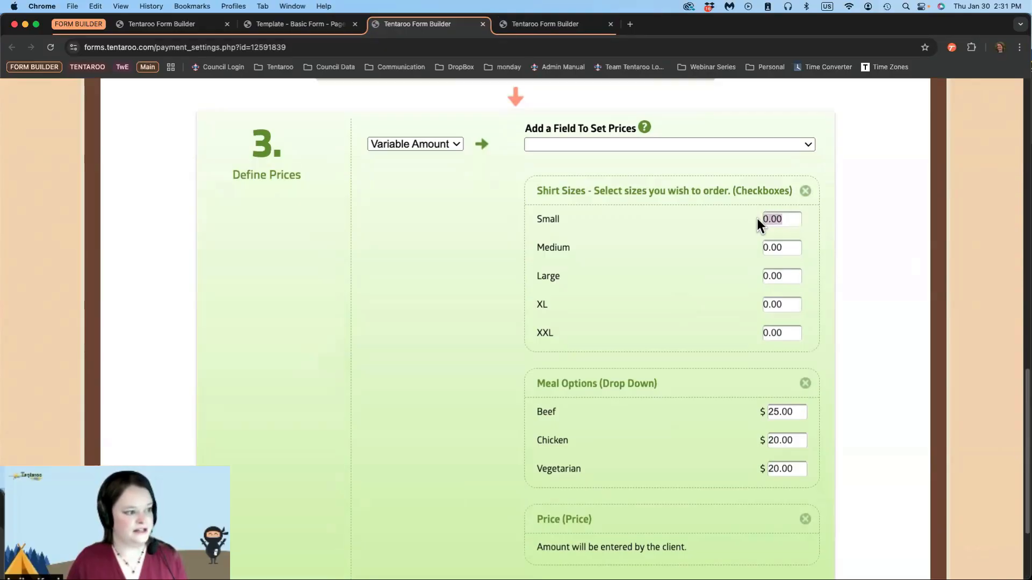
text(15)
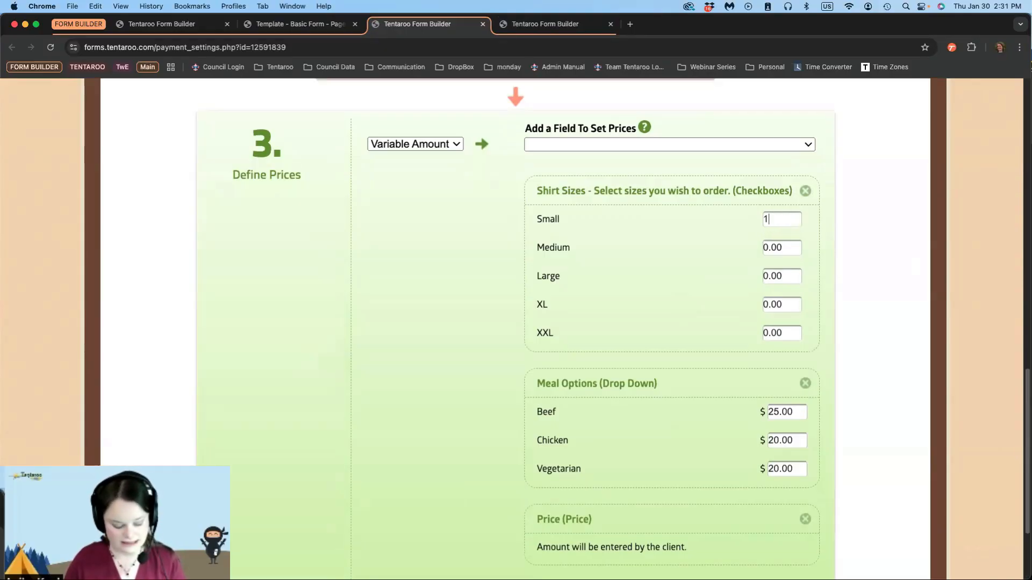
key(Tab)
text(15)
key(Tab)
text(15)
key(Tab)
text(15)
key(Tab)
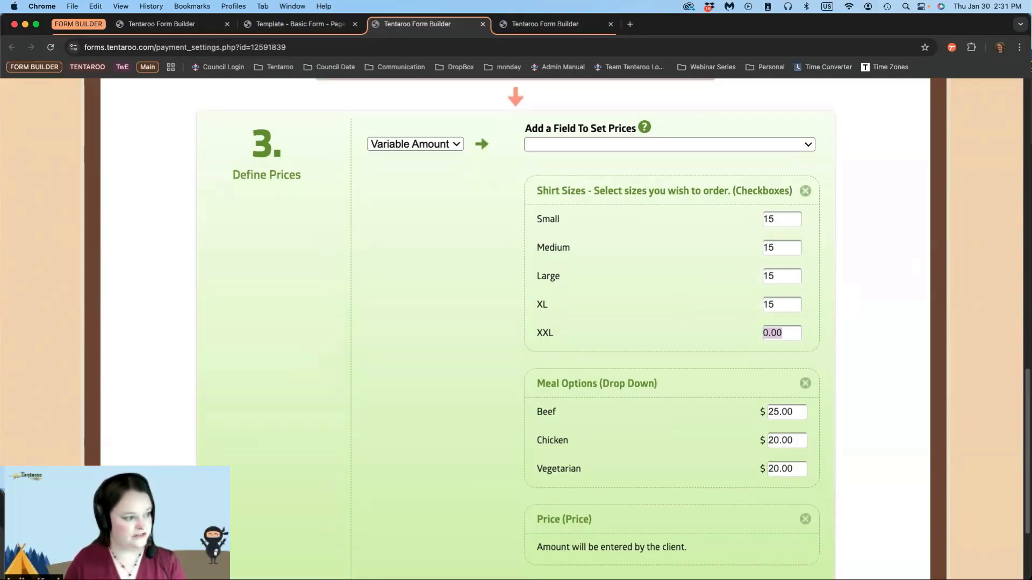
text(15)
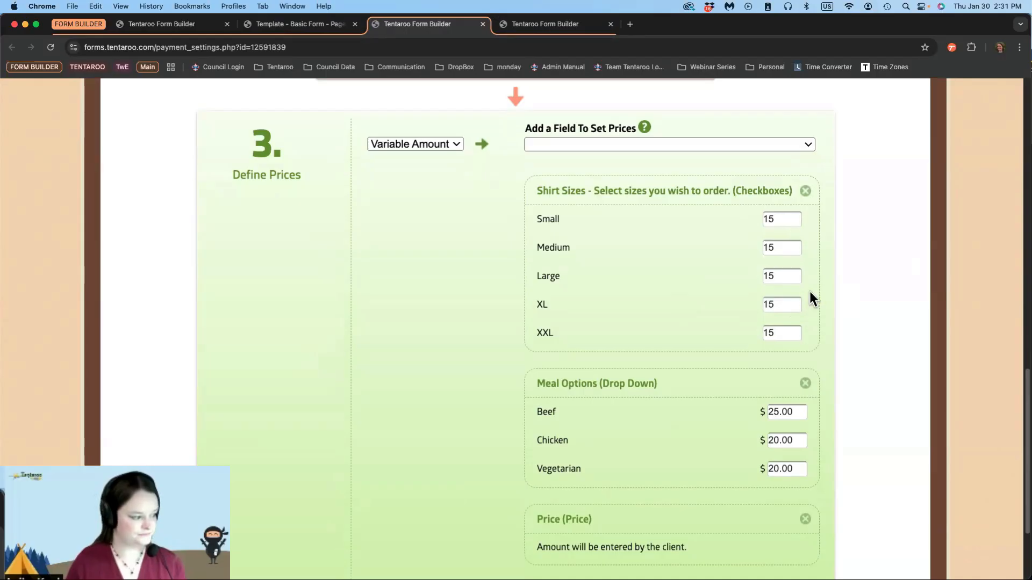
scroll(806, 280, up, 15)
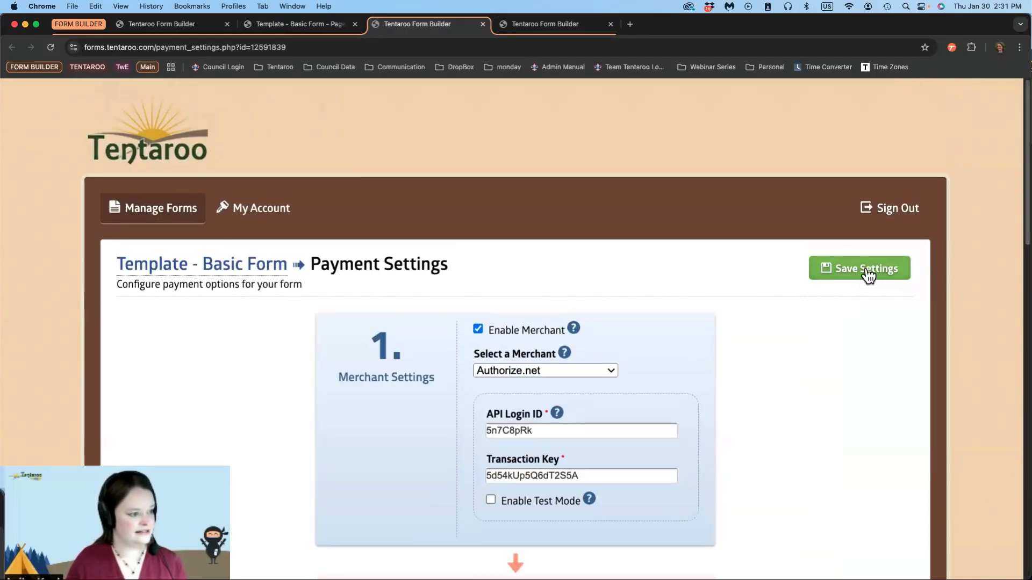
click(867, 273)
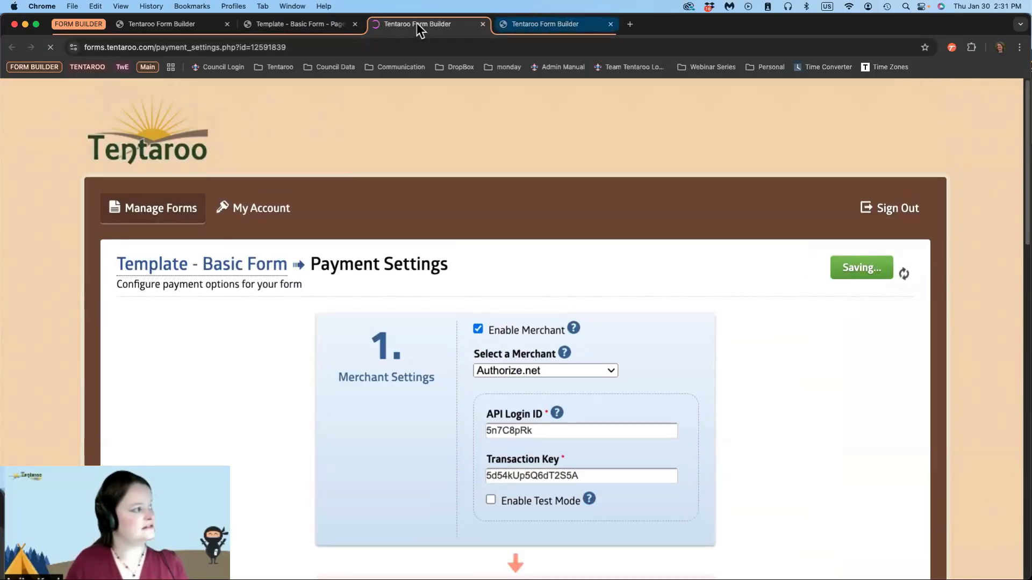
Reload the form's public view, select the Small shirt size and enter 2 as the Small Qty
click(291, 27)
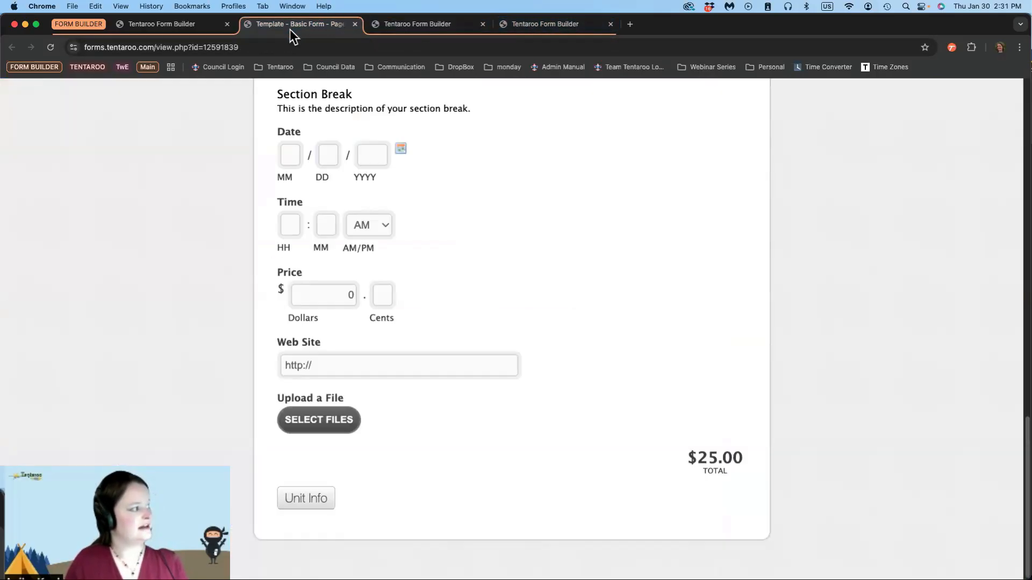
click(47, 47)
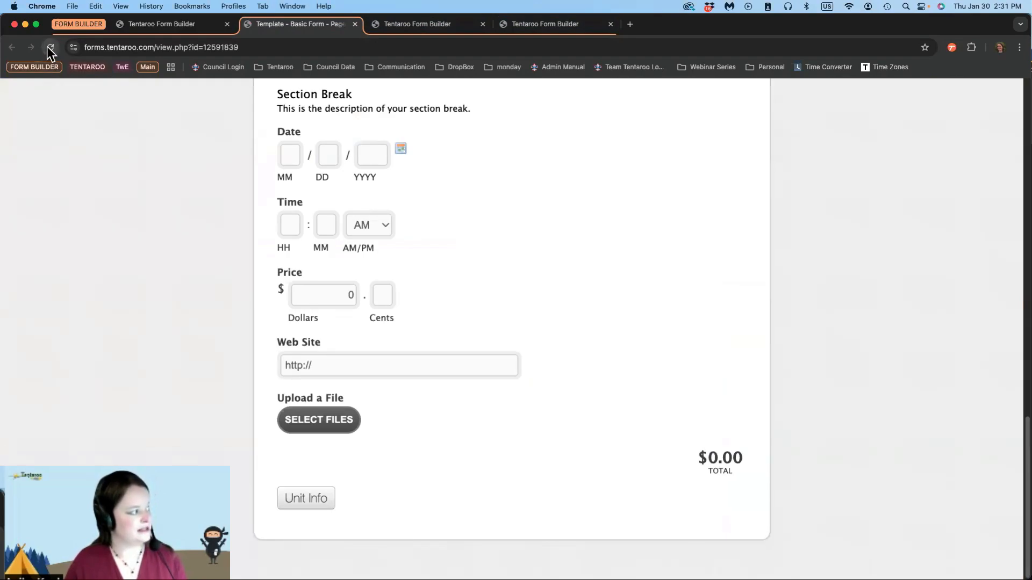
scroll(709, 247, up, 7)
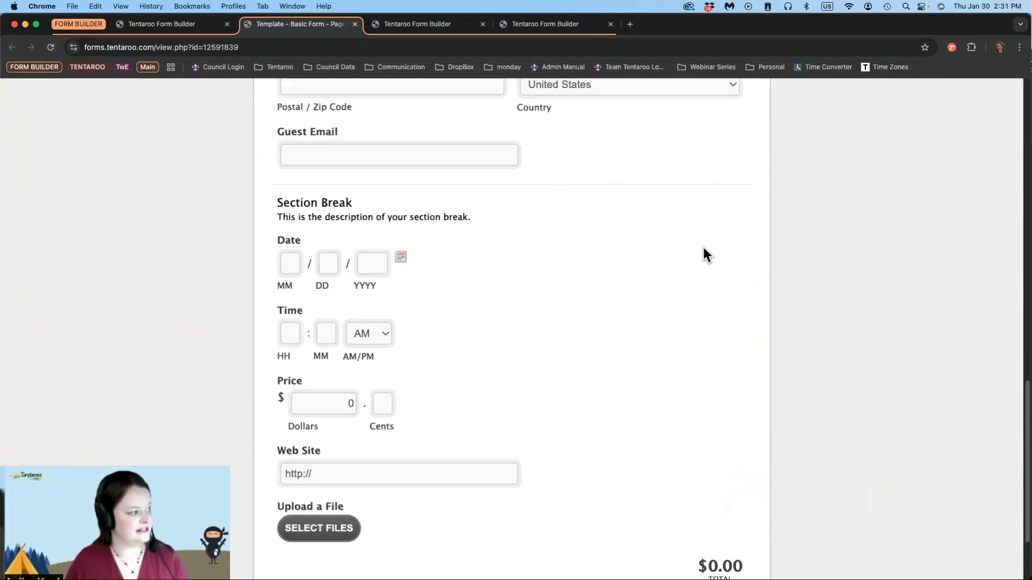
scroll(704, 249, up, 8)
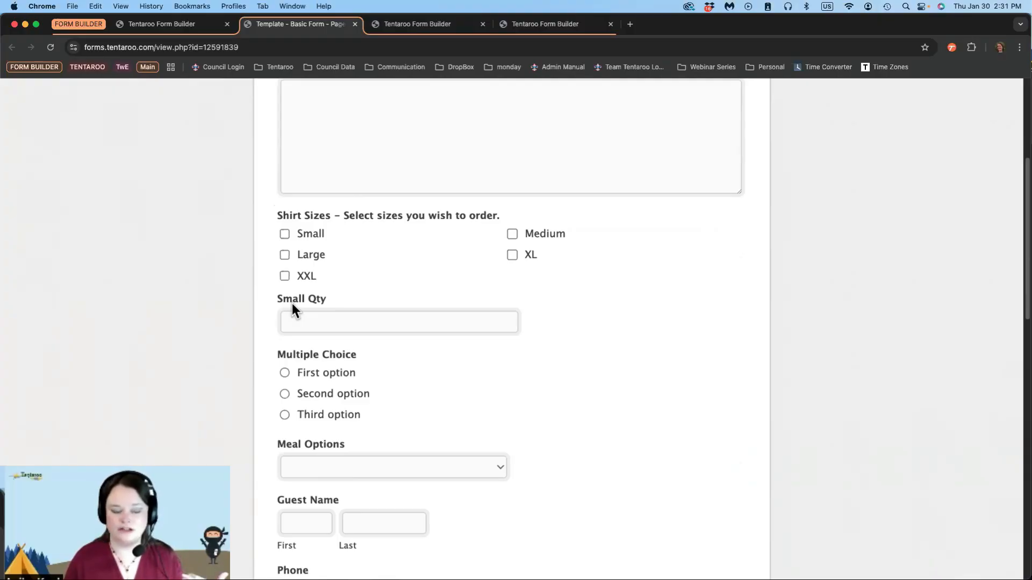
click(285, 235)
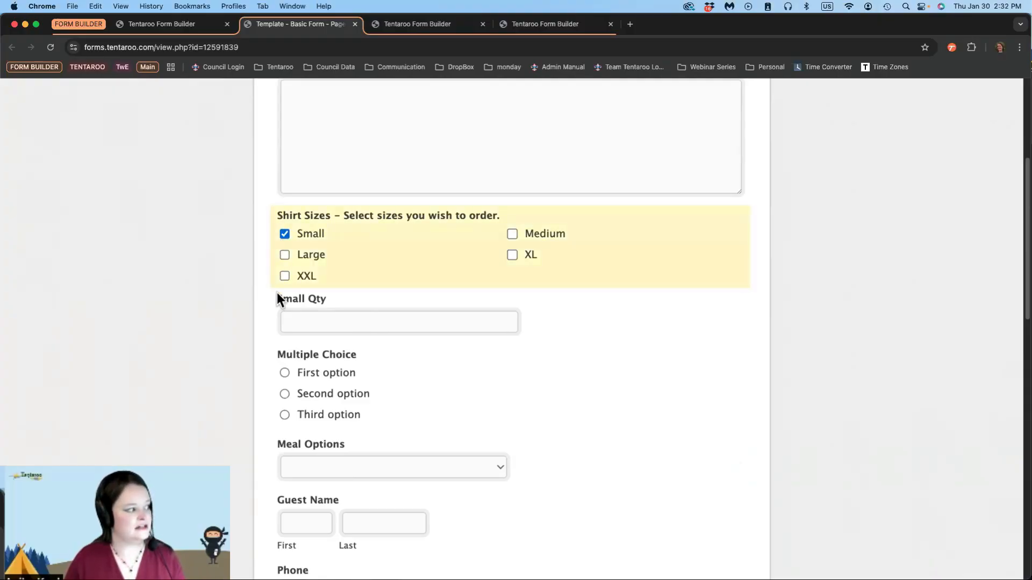
click(312, 321)
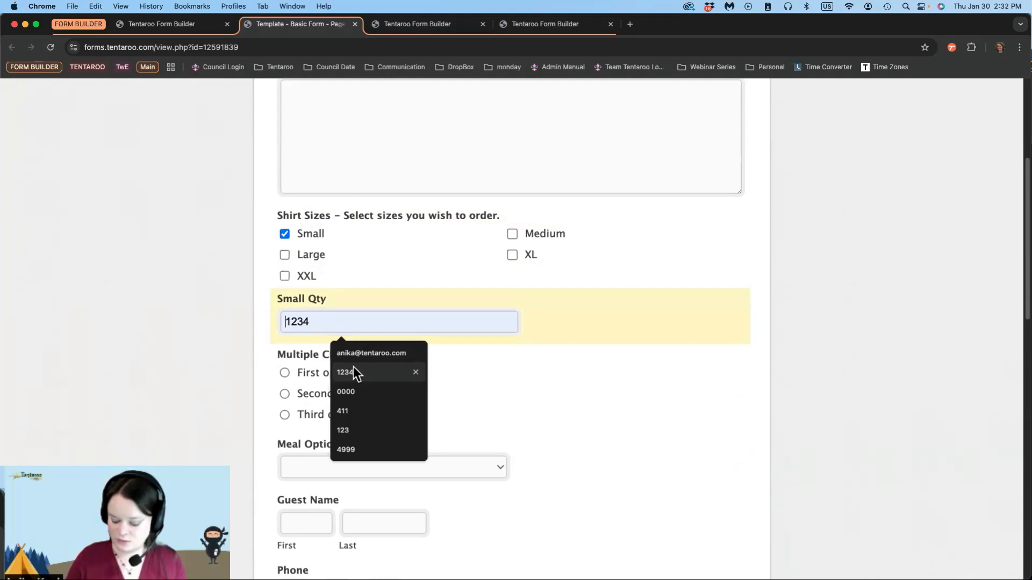
text(2)
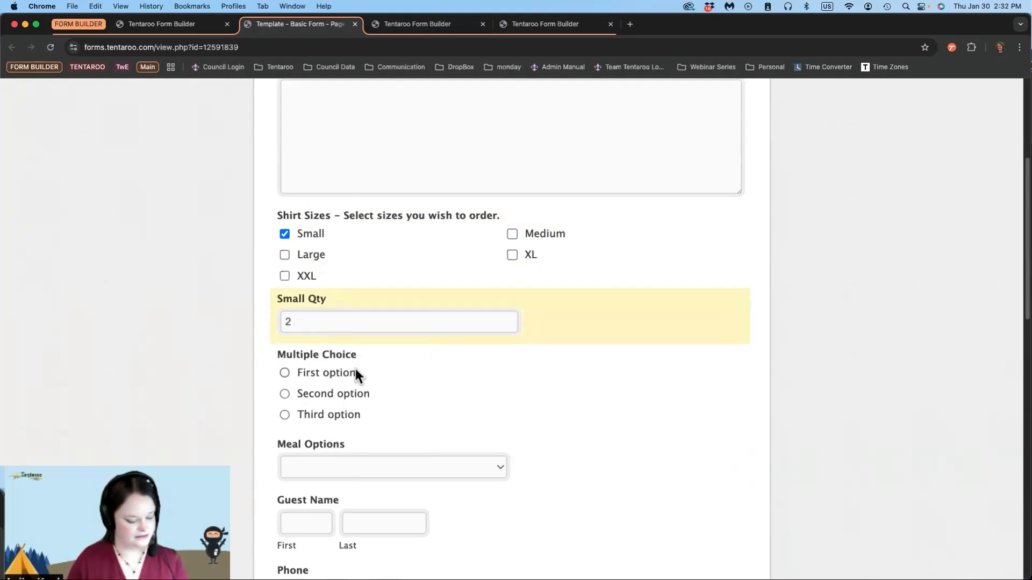
Check the order total at the end of the form and return to the shirt size fields
scroll(815, 324, down, 15)
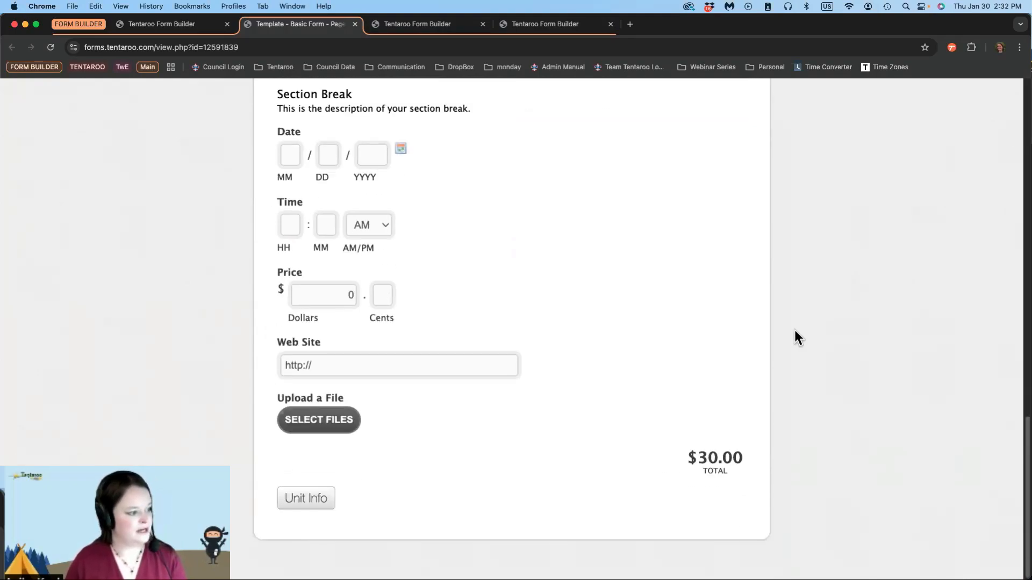
drag(688, 456, 751, 462)
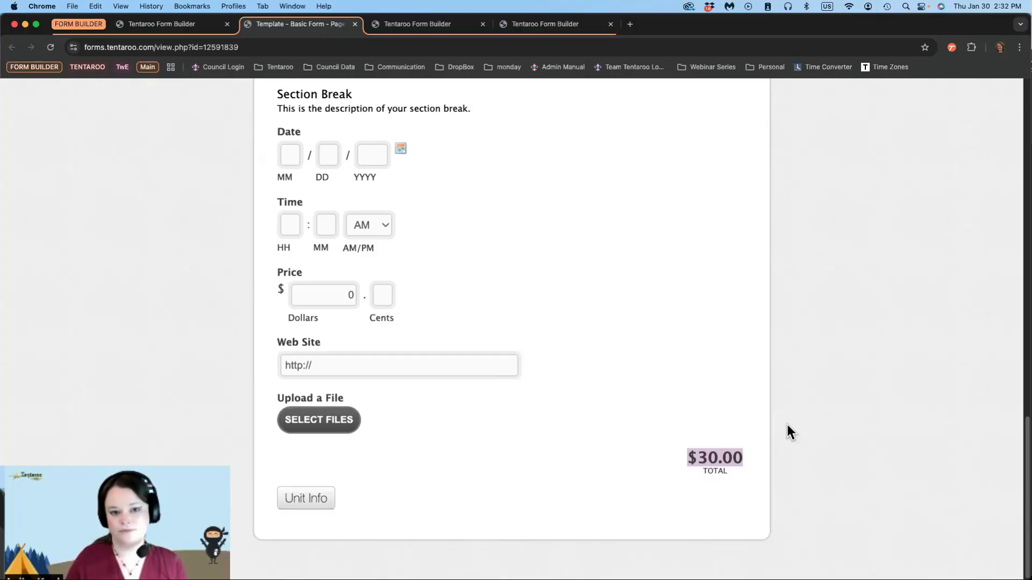
scroll(787, 426, up, 6)
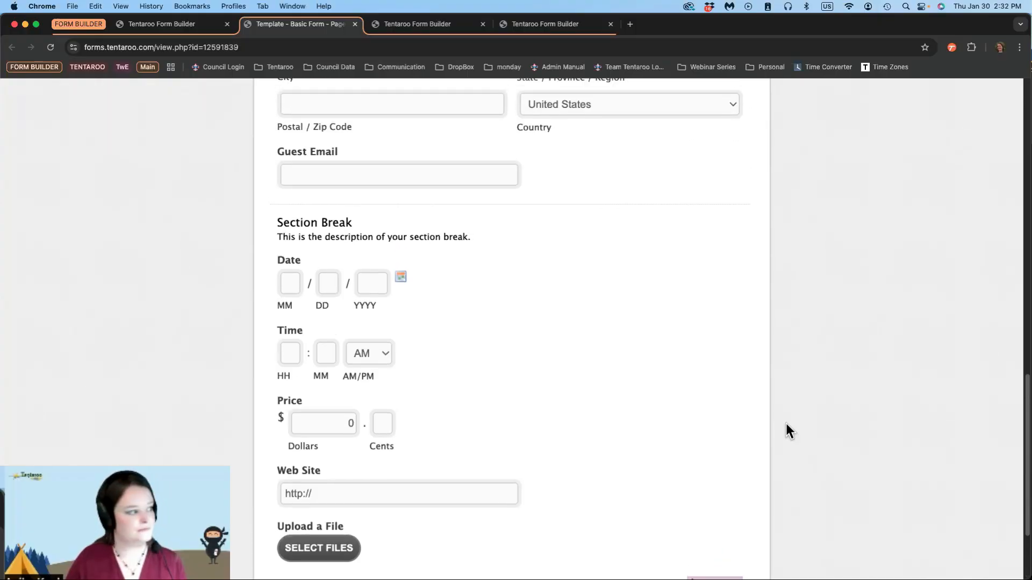
scroll(783, 422, up, 10)
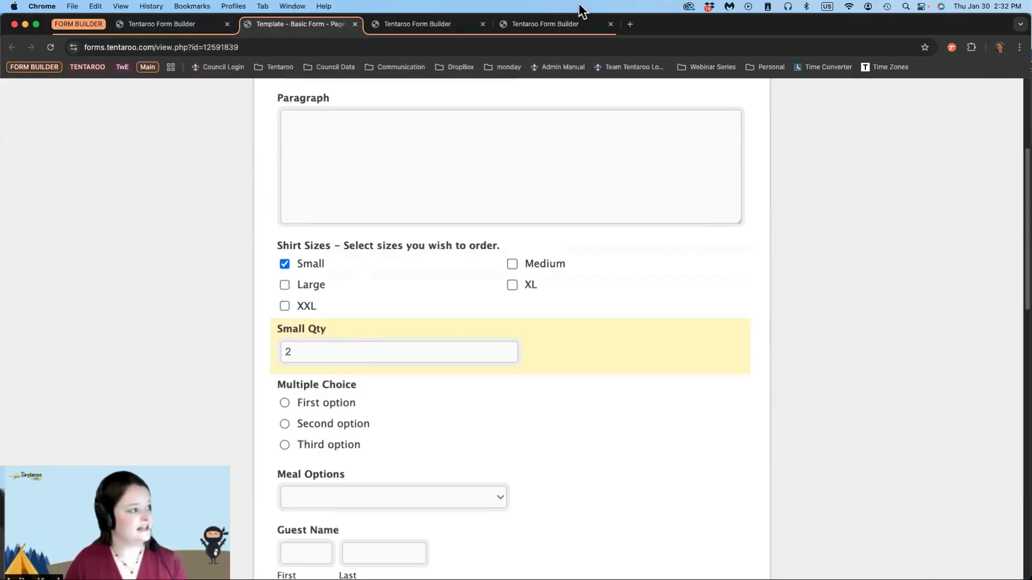
Continue editing the form, make the Small Qty field required and set its field size to Small
click(579, 24)
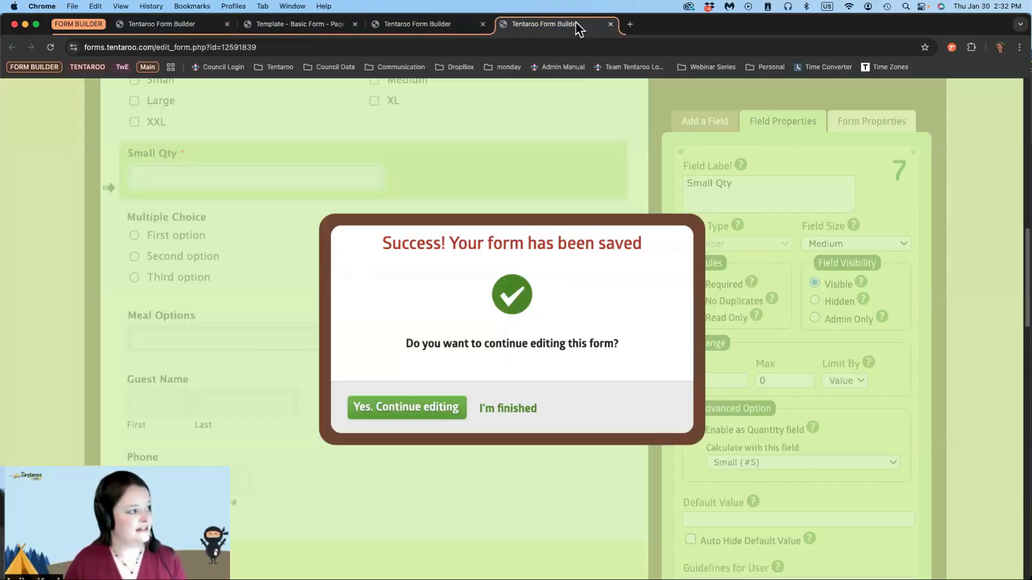
click(384, 408)
scroll(383, 406, down, 10)
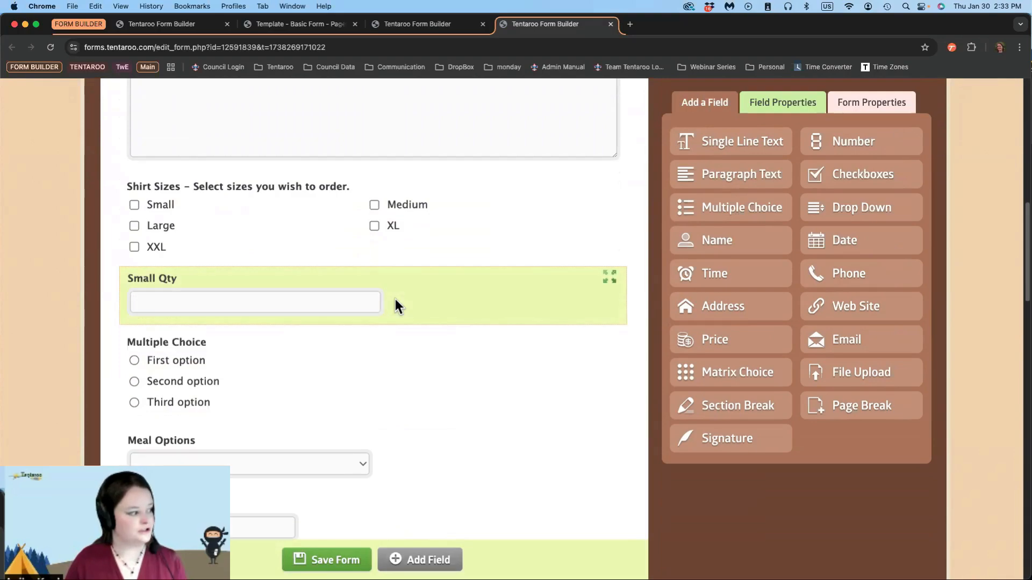
click(436, 303)
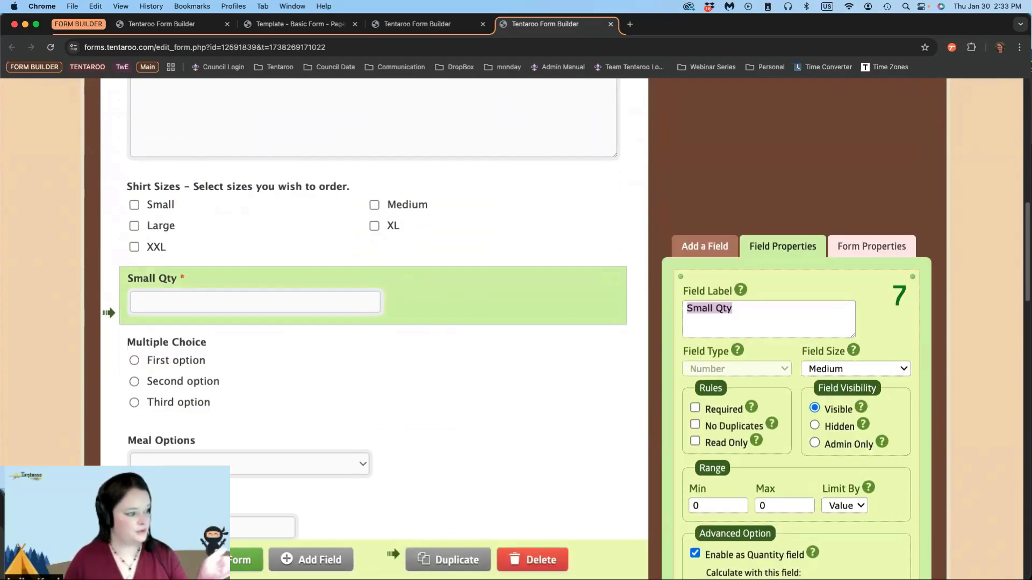
click(694, 407)
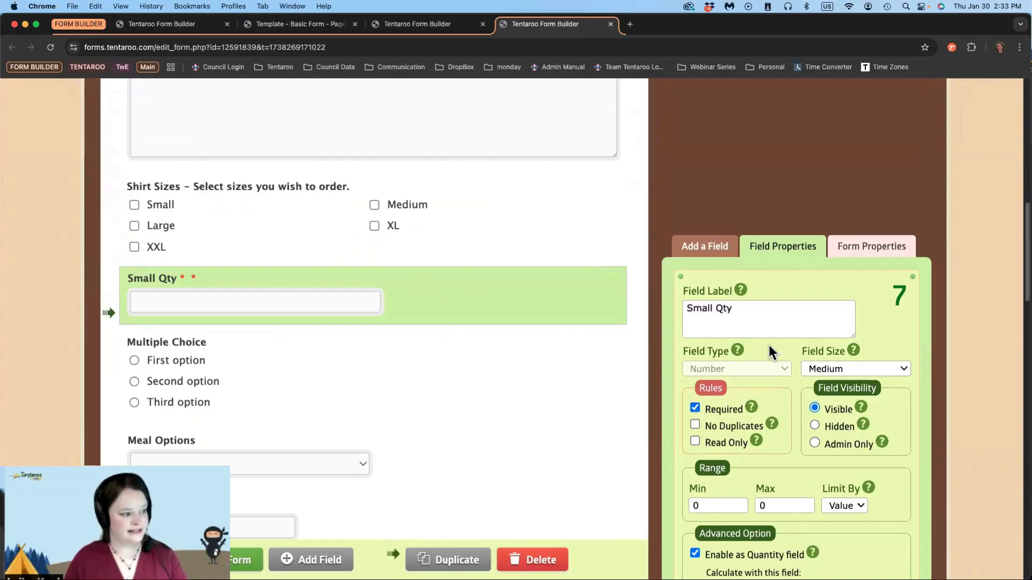
click(872, 369)
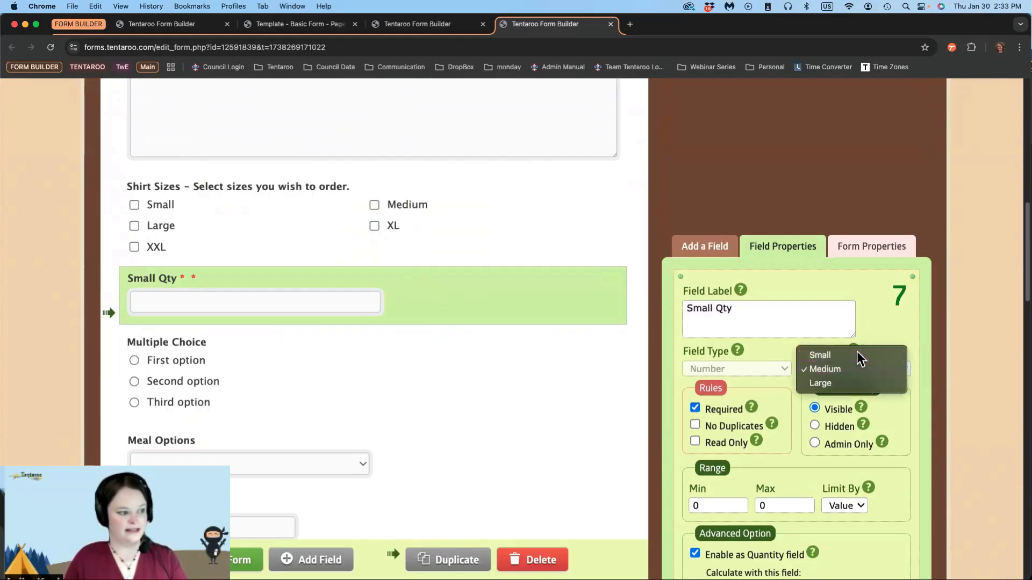
click(854, 355)
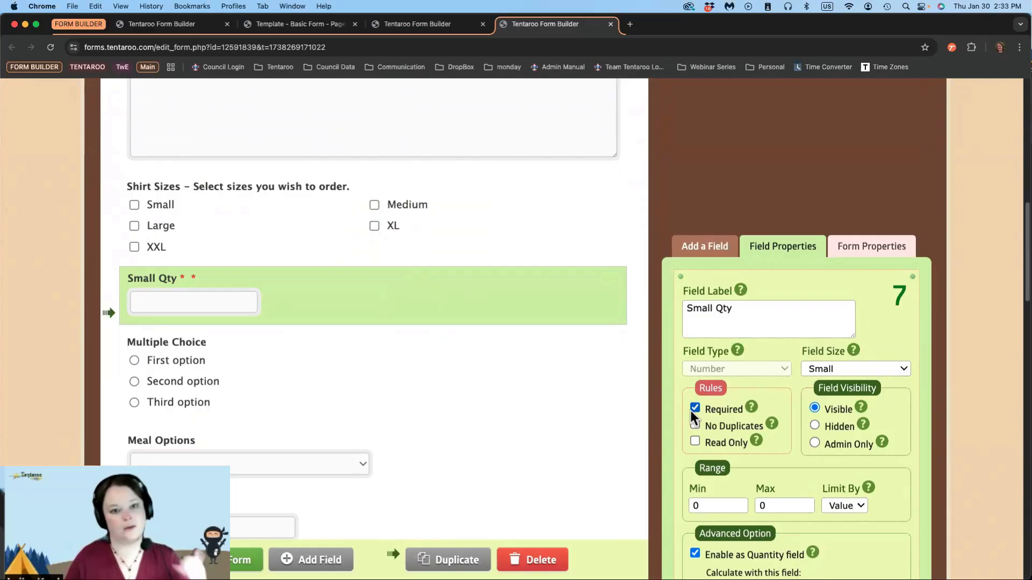
Duplicate the Small Qty field and label the copy Medium Qty
scroll(694, 411, down, 2)
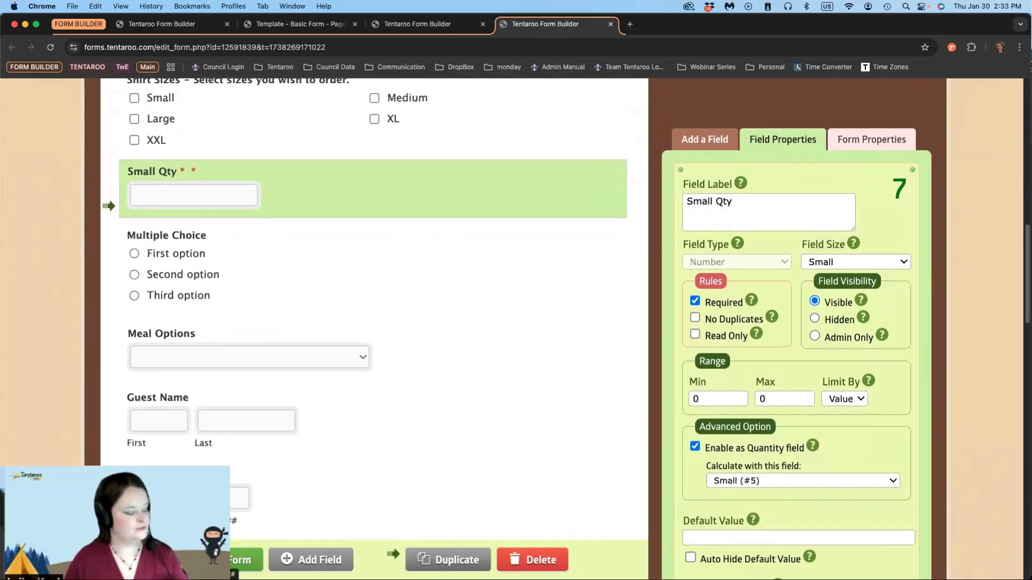
click(448, 560)
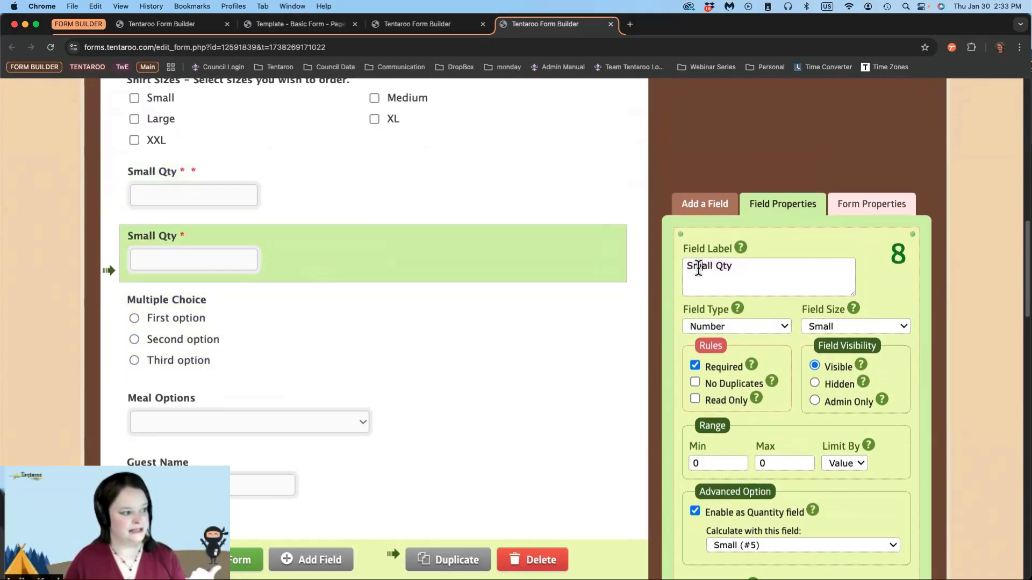
double_click(701, 272)
text(Mediu)
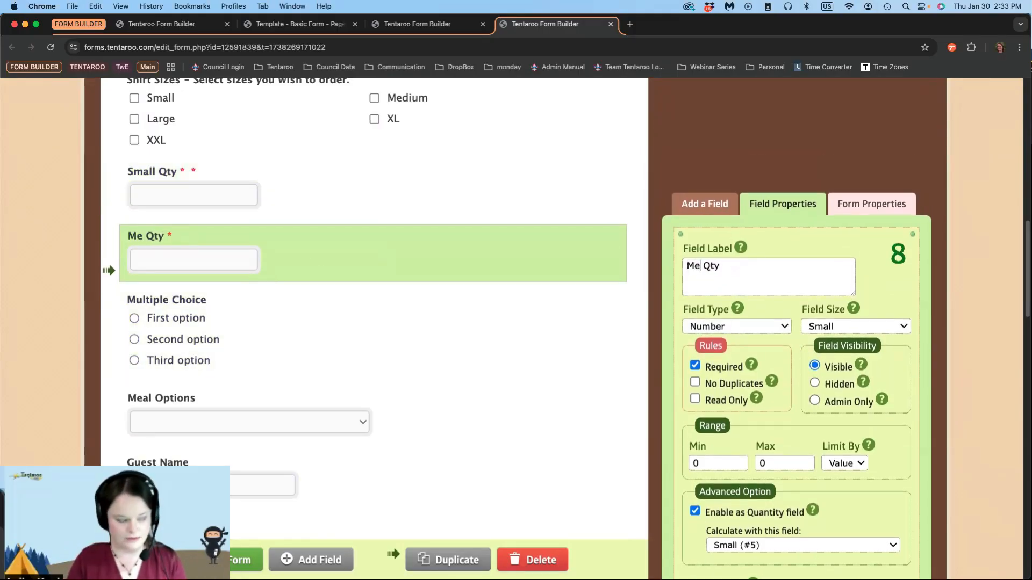
text(m)
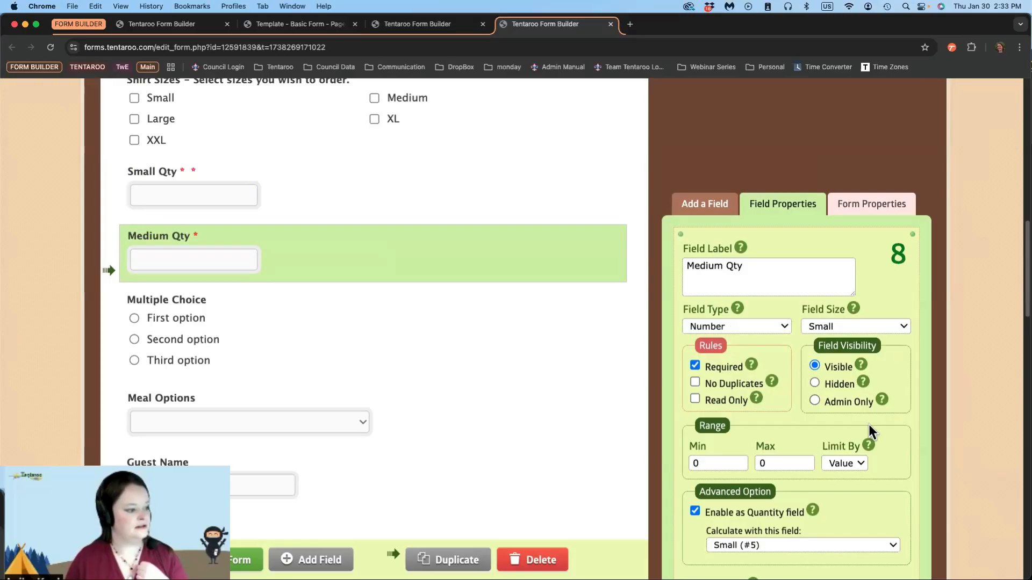
Set Medium Qty to calculate with Medium (#5) and save the form
scroll(737, 526, down, 1)
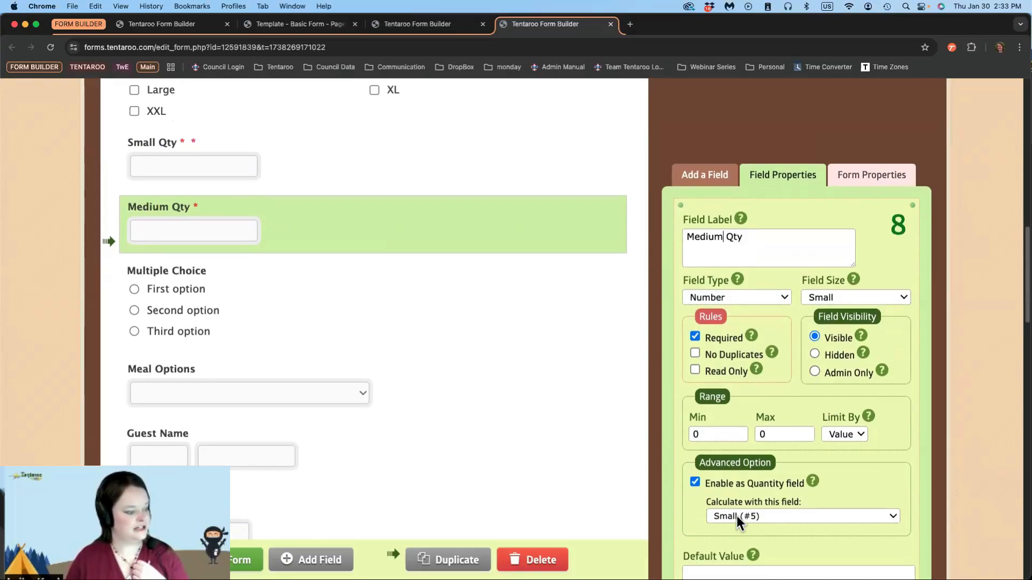
scroll(737, 516, down, 3)
click(755, 449)
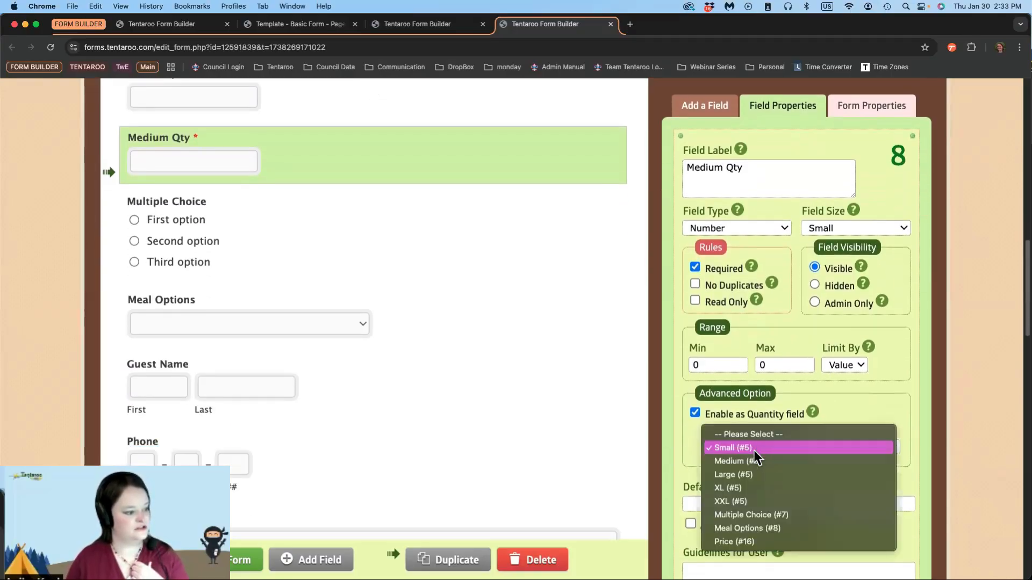
click(753, 458)
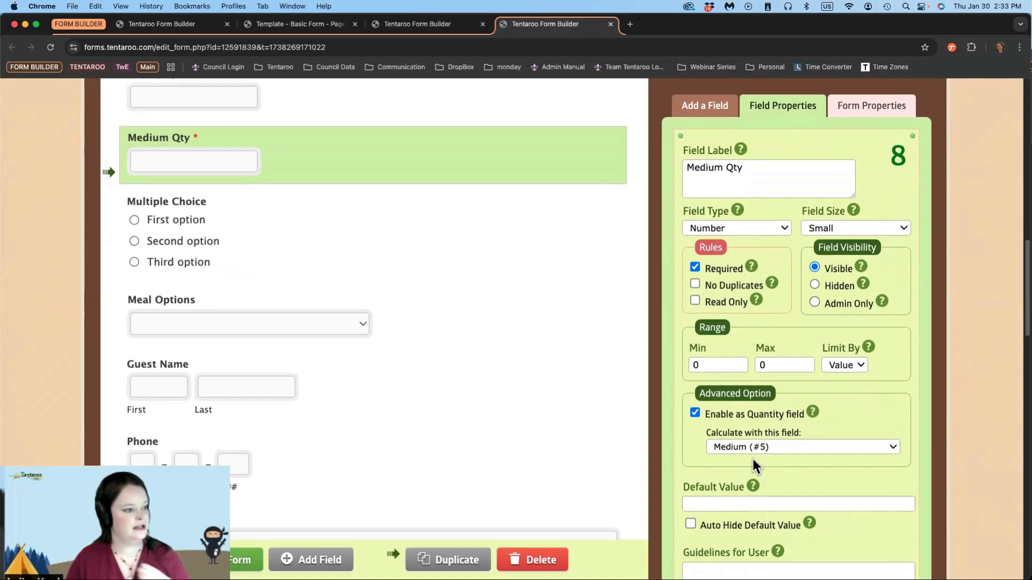
scroll(461, 208, up, 5)
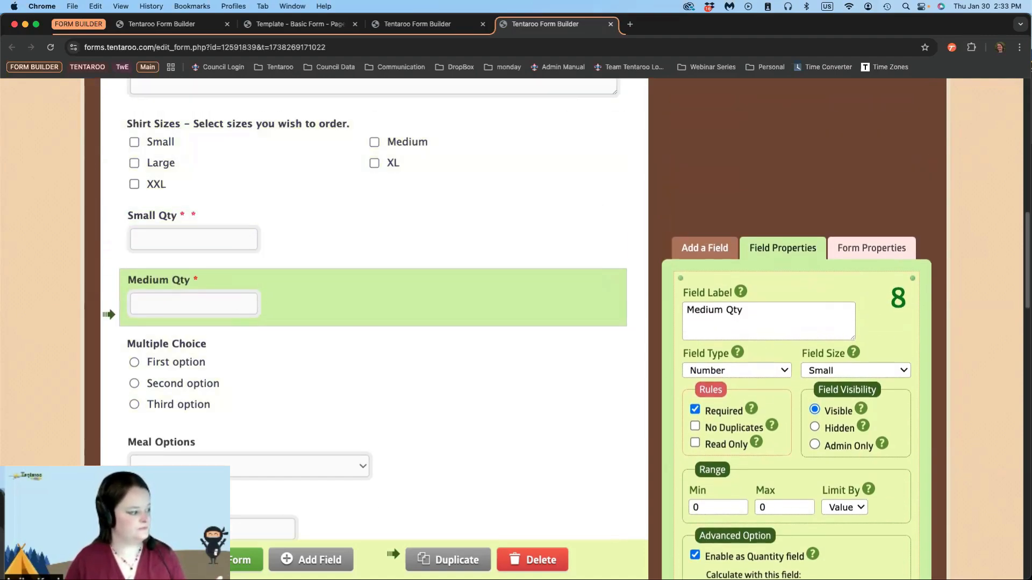
click(231, 563)
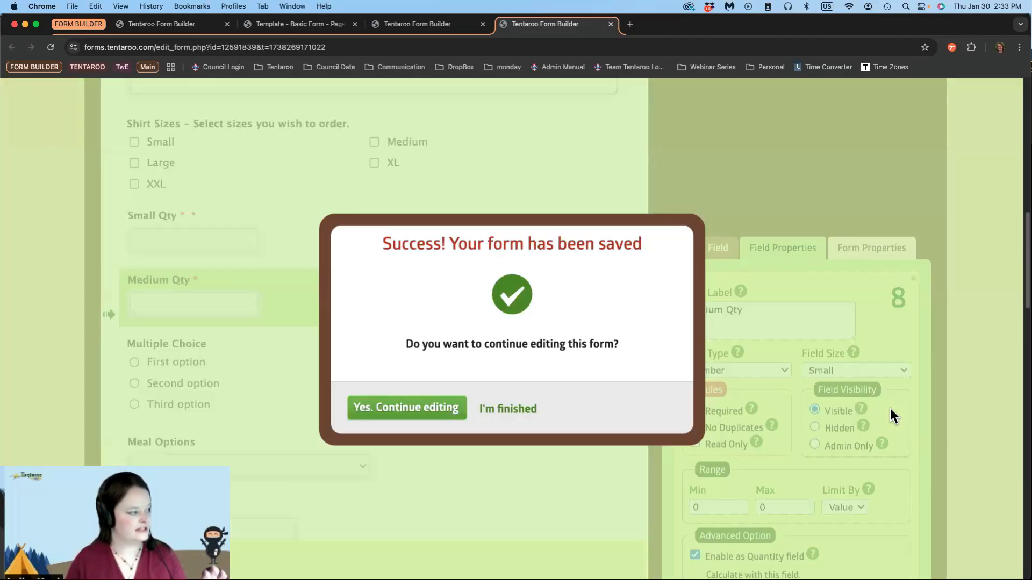
Return to the form list and open the logic settings of Template - Basic Form in a new tab
click(175, 30)
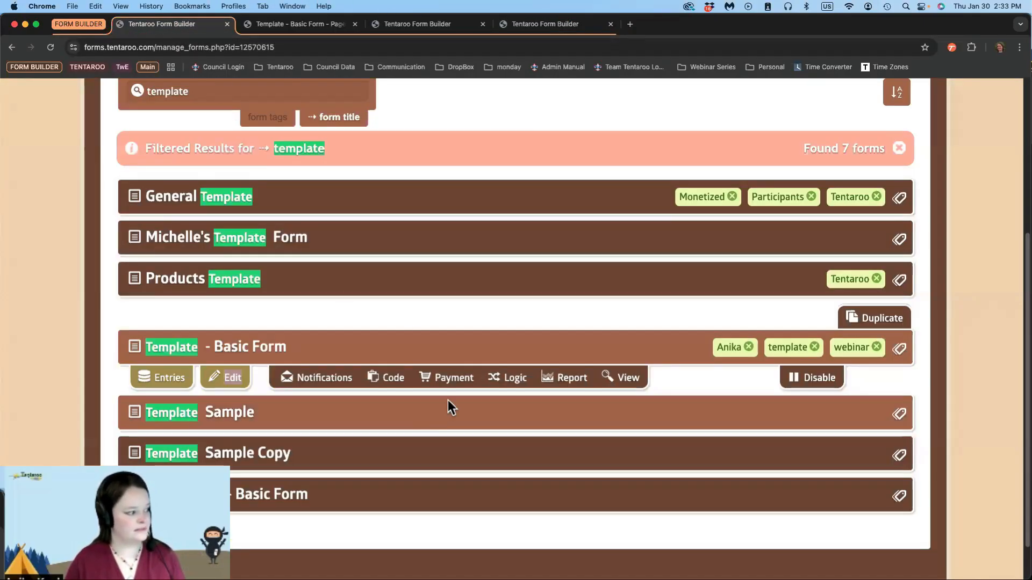
right_click(513, 375)
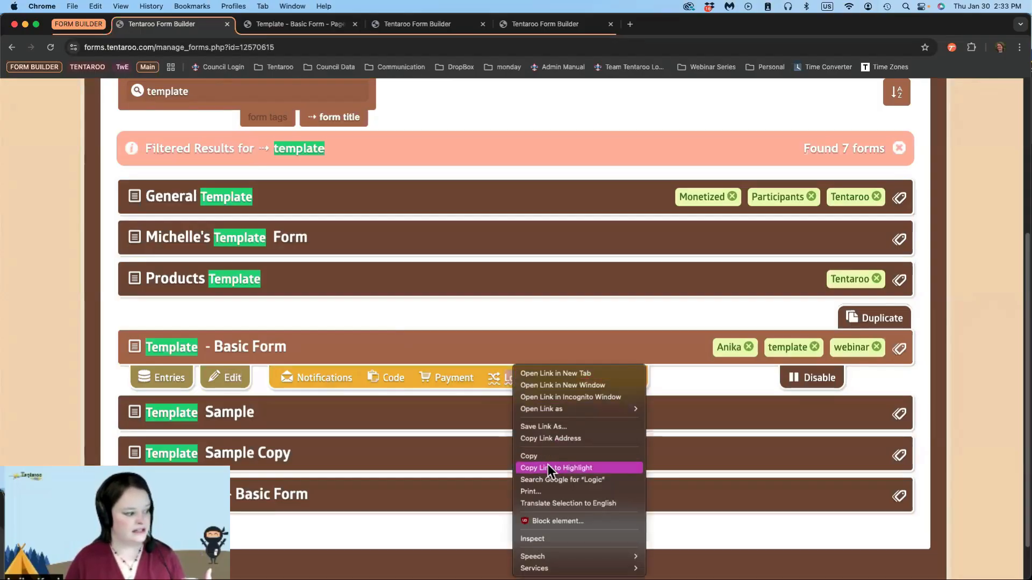
click(547, 372)
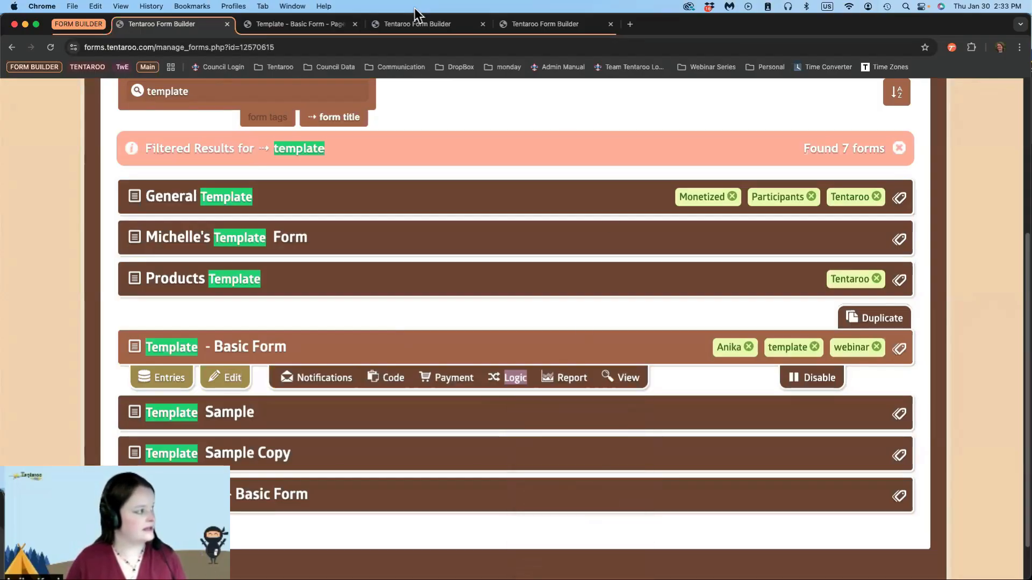
Enable the show/hide field rules and add a rule showing Small Qty when Small is checked
click(692, 22)
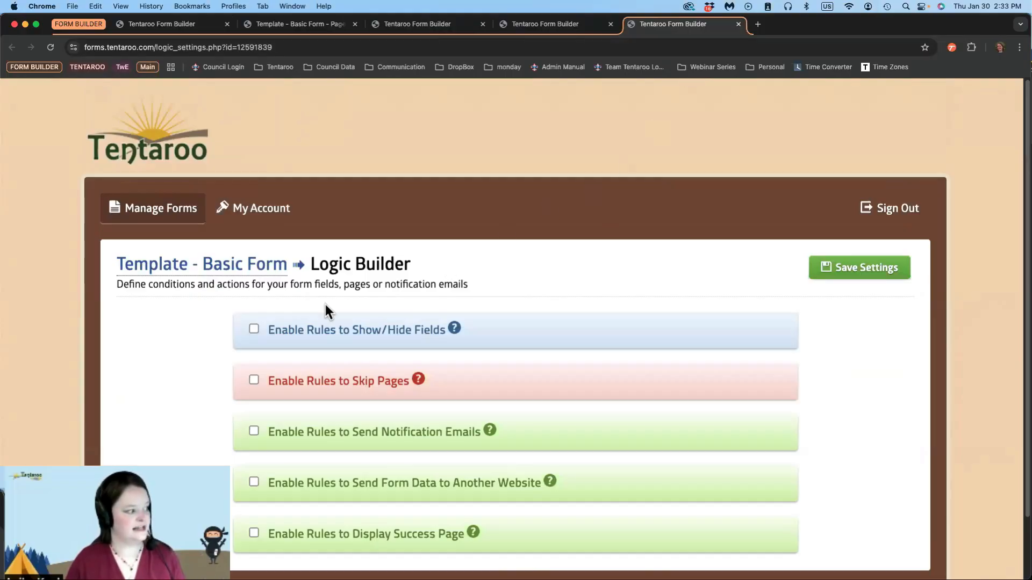
click(254, 329)
scroll(497, 279, down, 3)
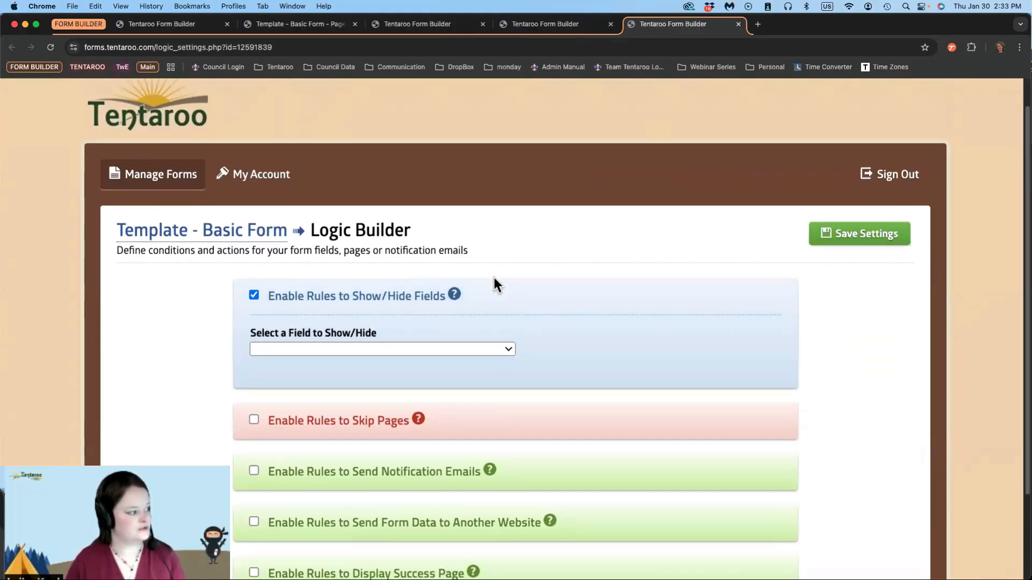
click(383, 304)
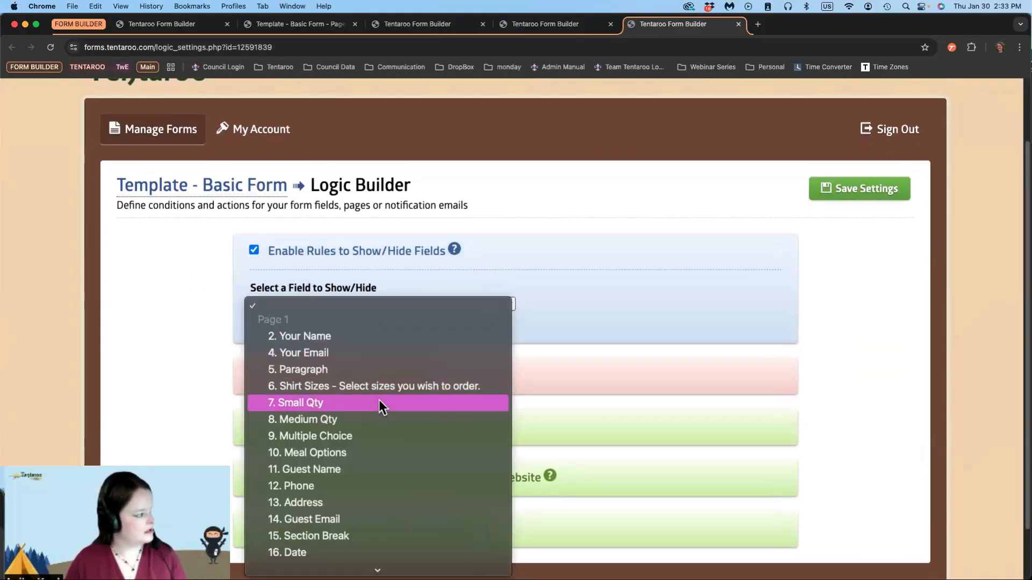
click(327, 404)
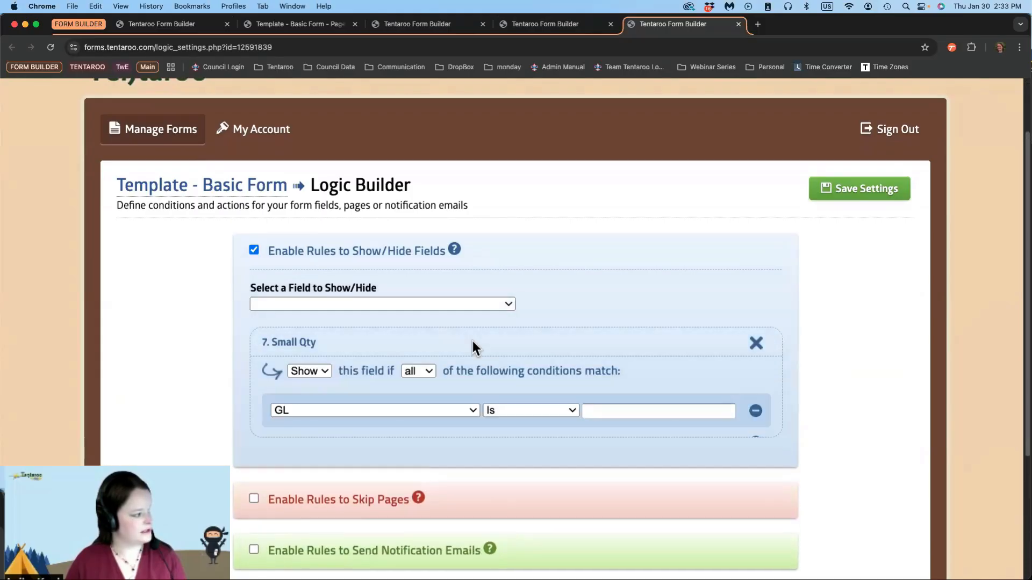
click(383, 408)
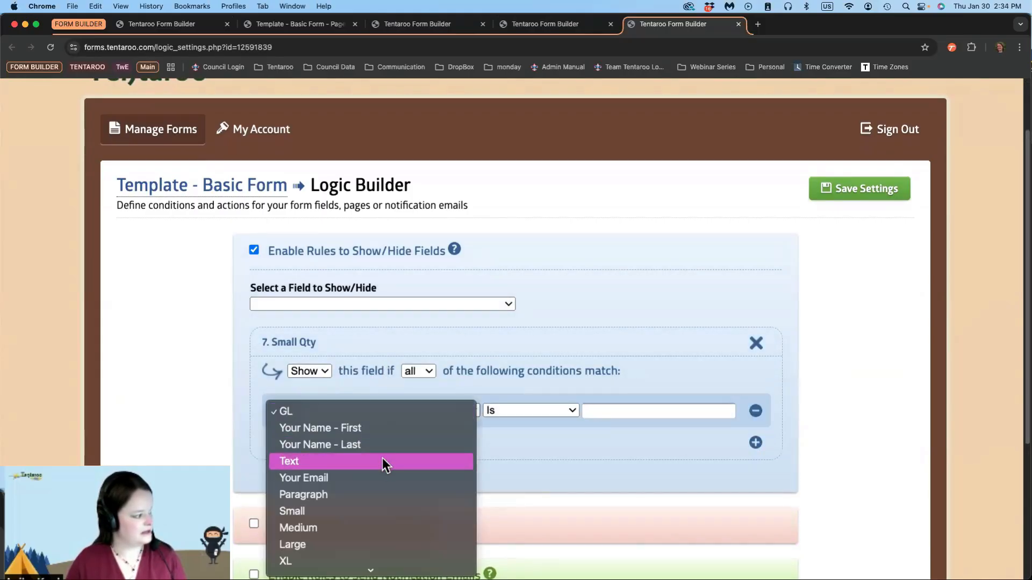
scroll(382, 525, down, 5)
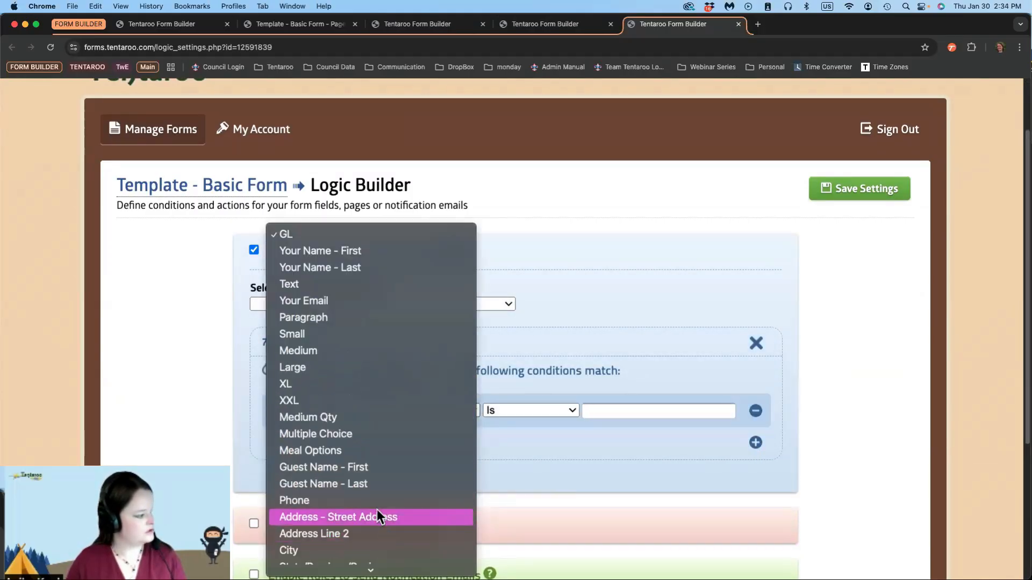
click(356, 333)
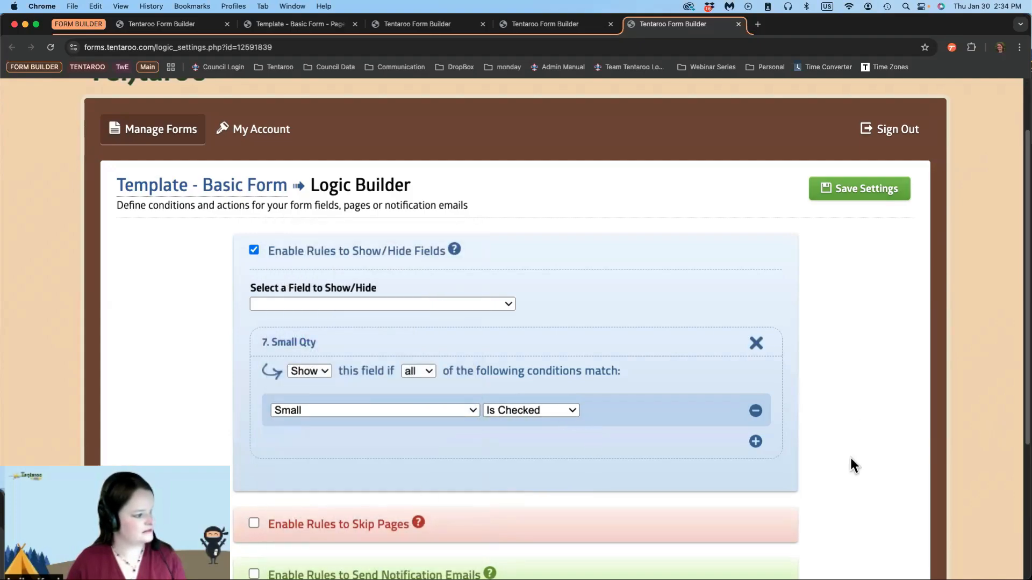
Add a rule showing Medium Qty when Medium is checked and save the logic settings
click(443, 304)
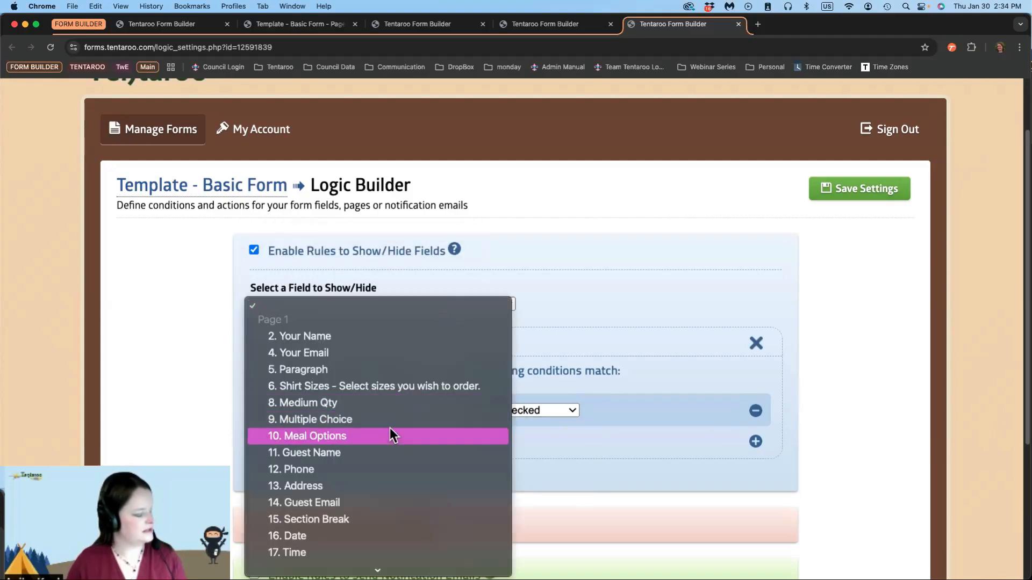
click(382, 403)
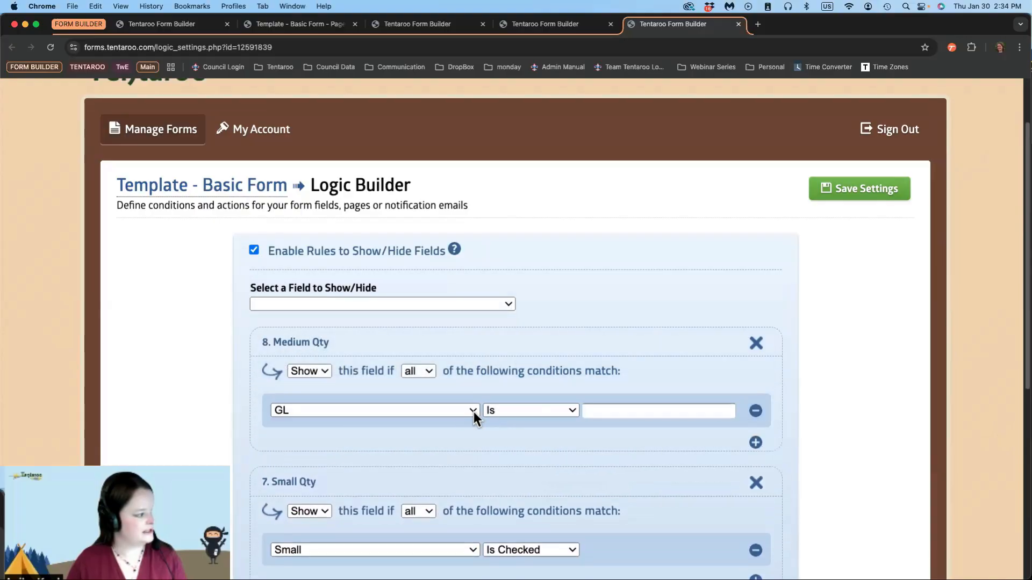
click(383, 410)
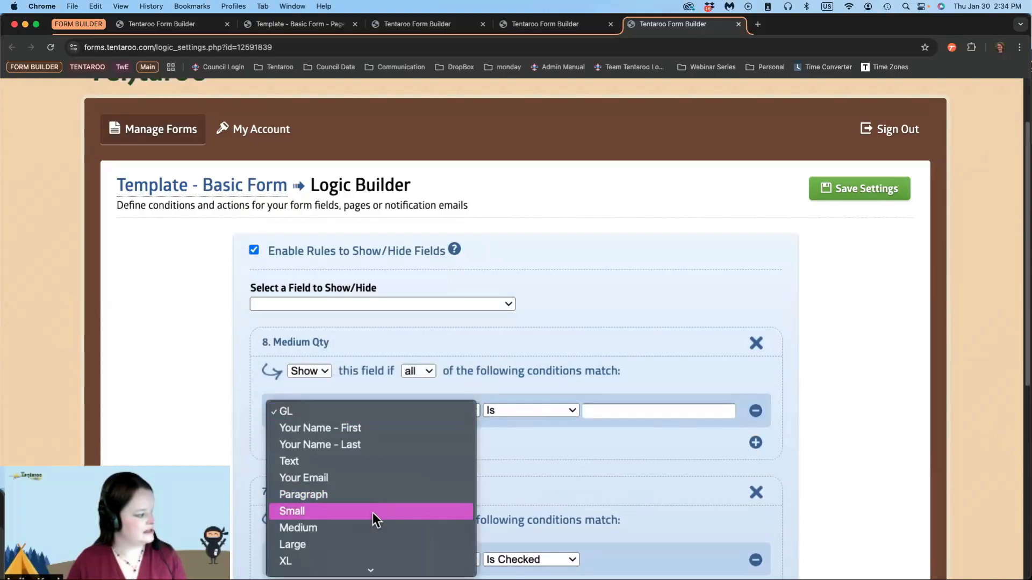
click(369, 531)
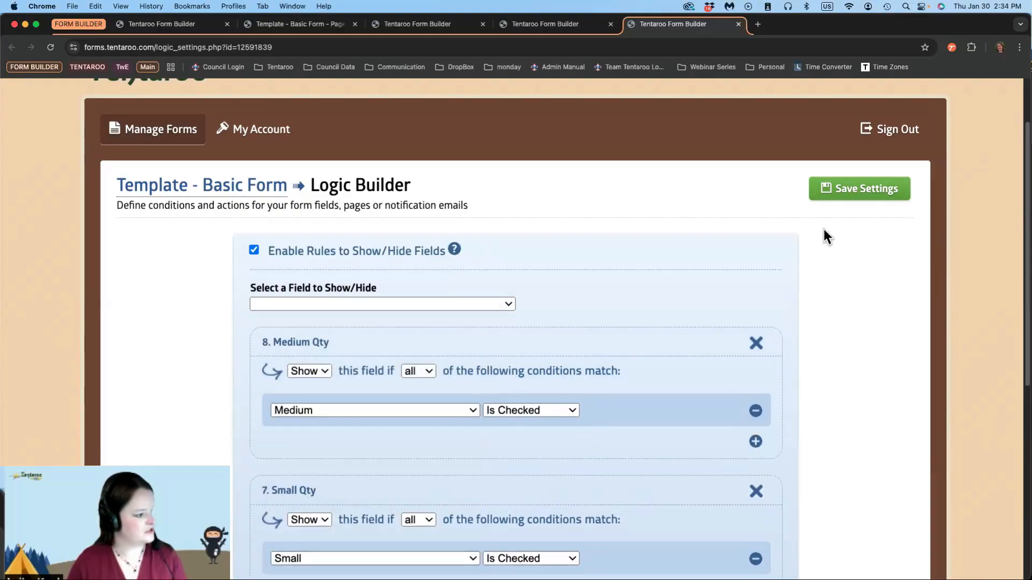
click(866, 191)
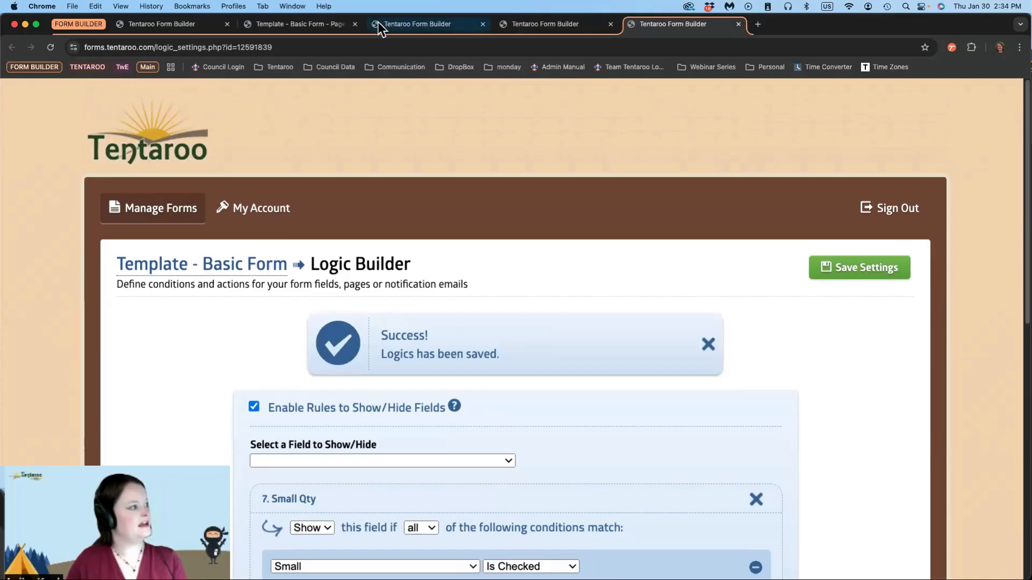
Reload the live Template - Basic Form and test the rules by selecting the Small and Medium shirt sizes
click(318, 28)
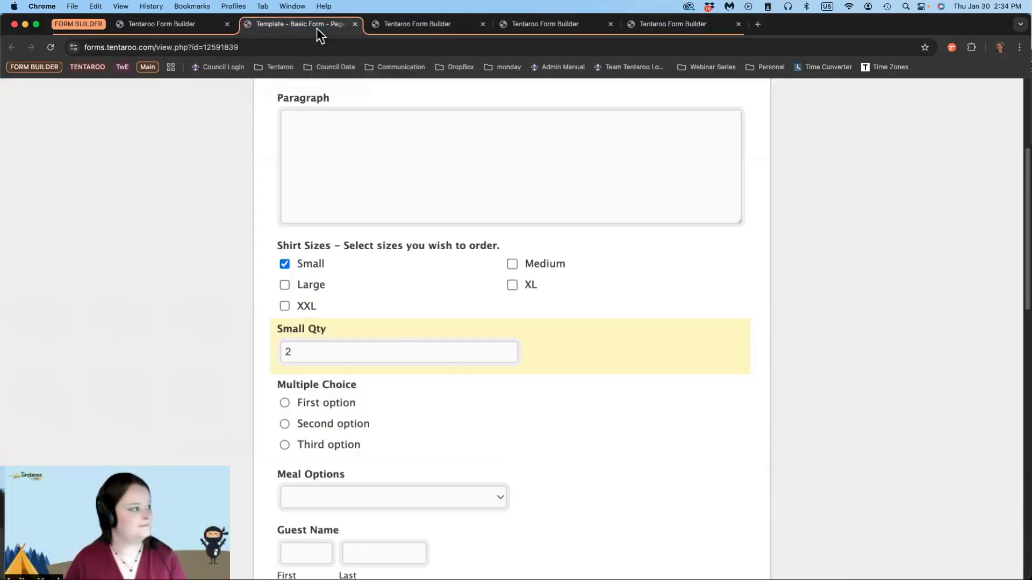
click(50, 48)
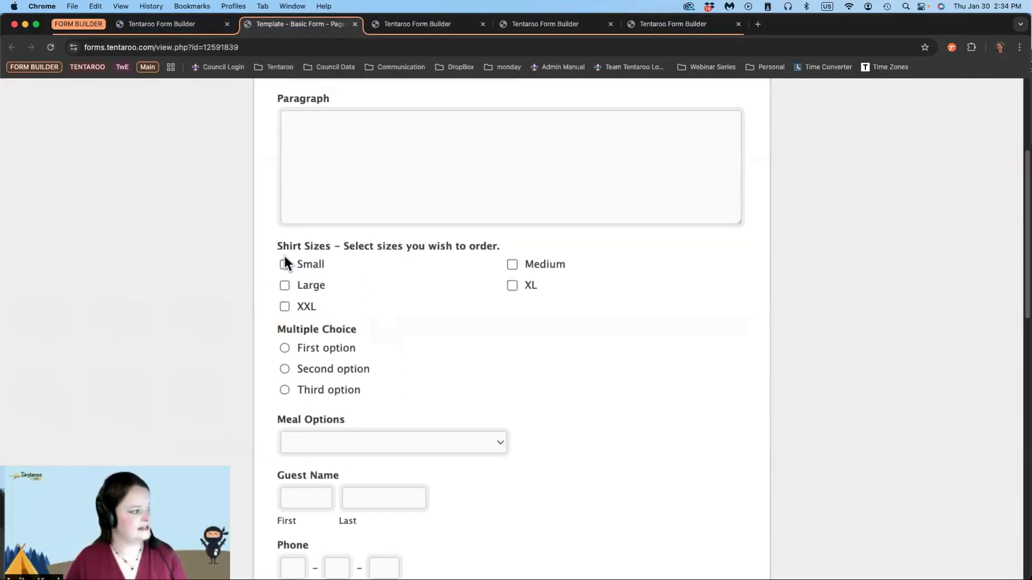
drag(278, 241, 559, 261)
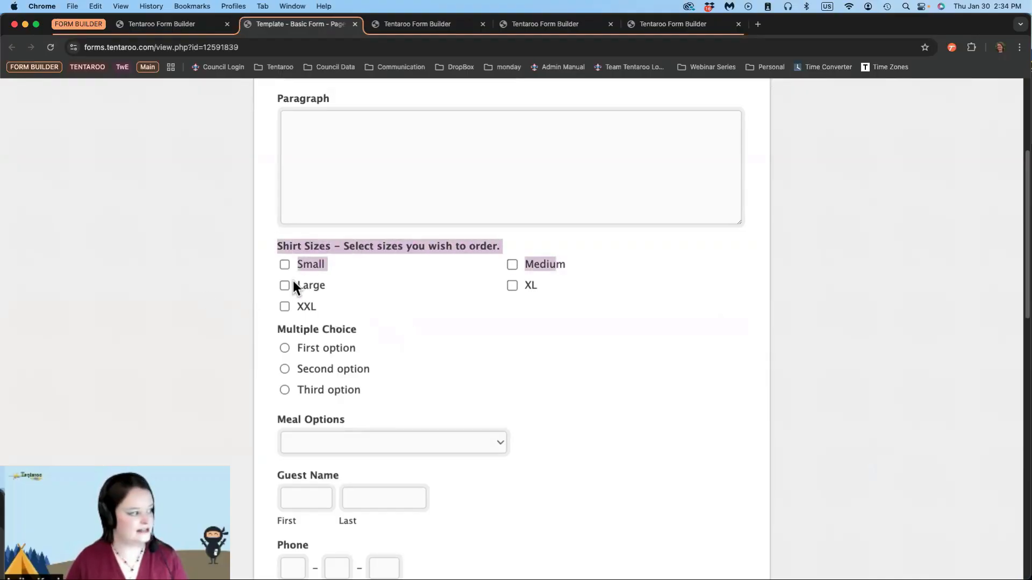
click(285, 264)
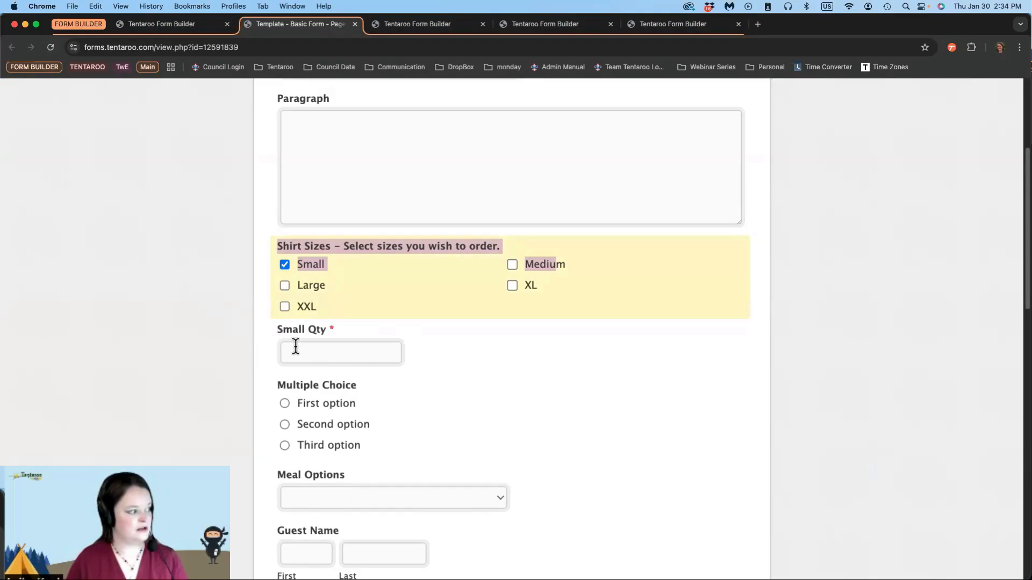
click(512, 265)
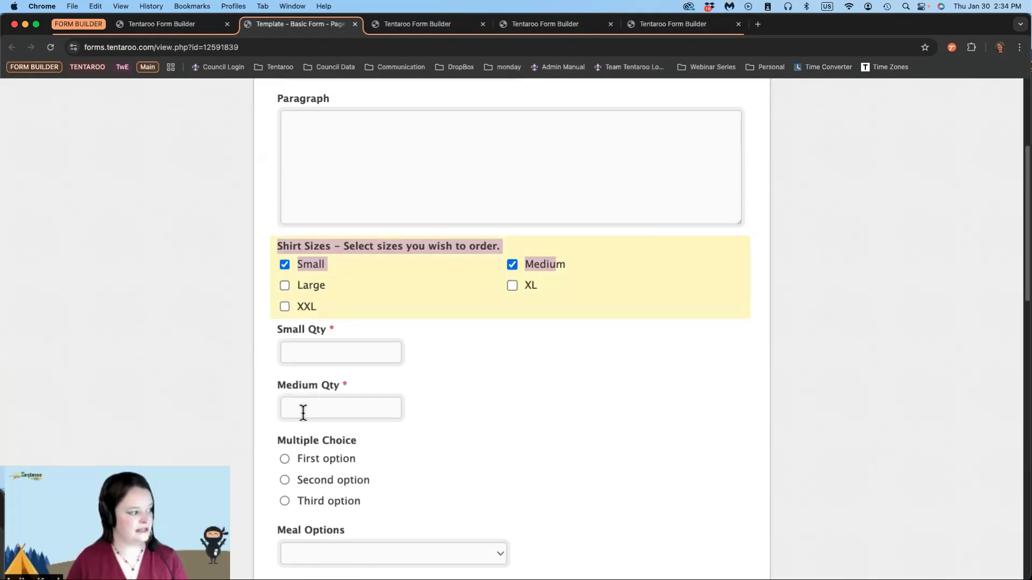
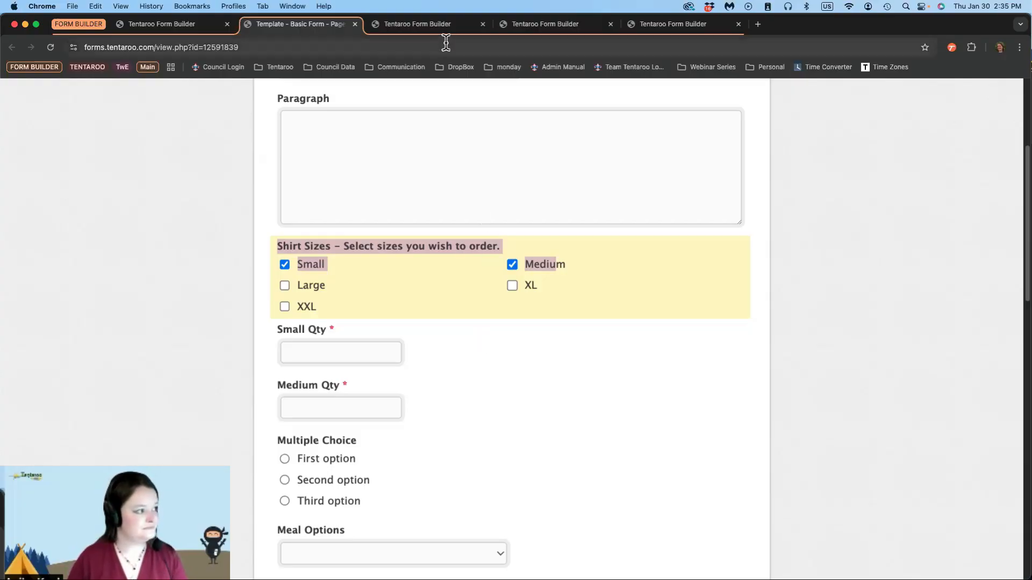
Return to the form list and open the payment settings of Template - Basic Form in a new tab
click(434, 23)
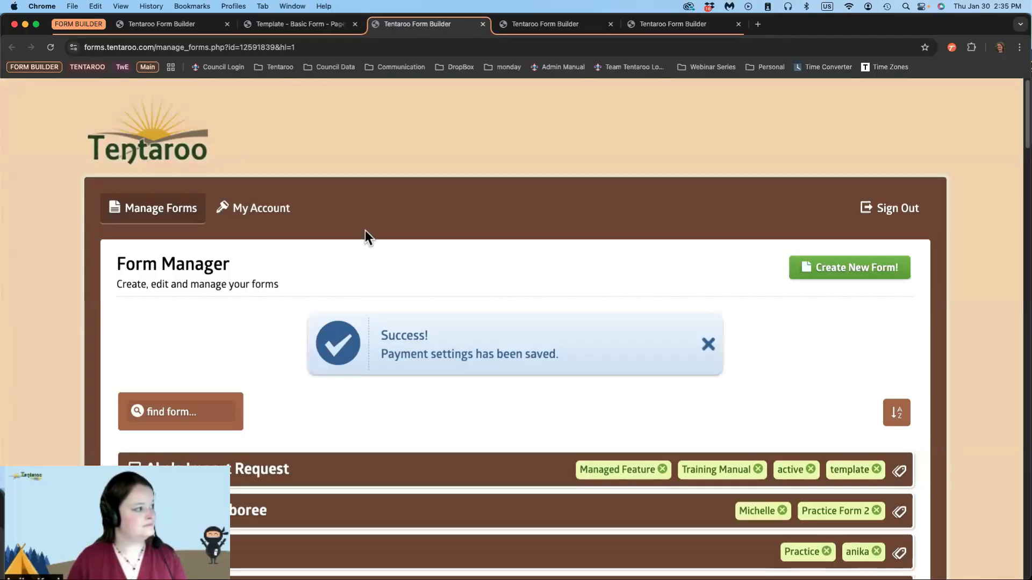
click(192, 27)
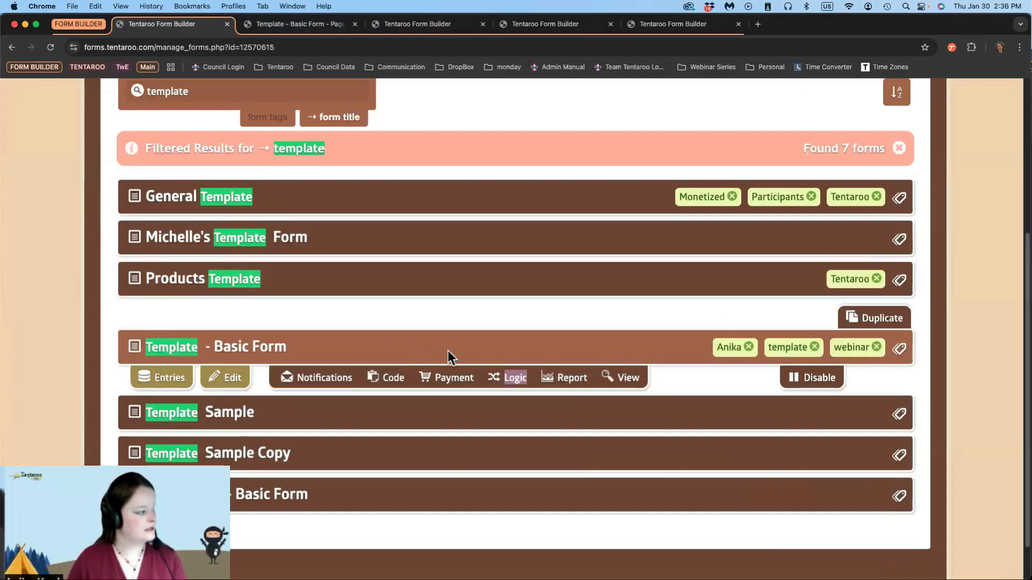
right_click(462, 381)
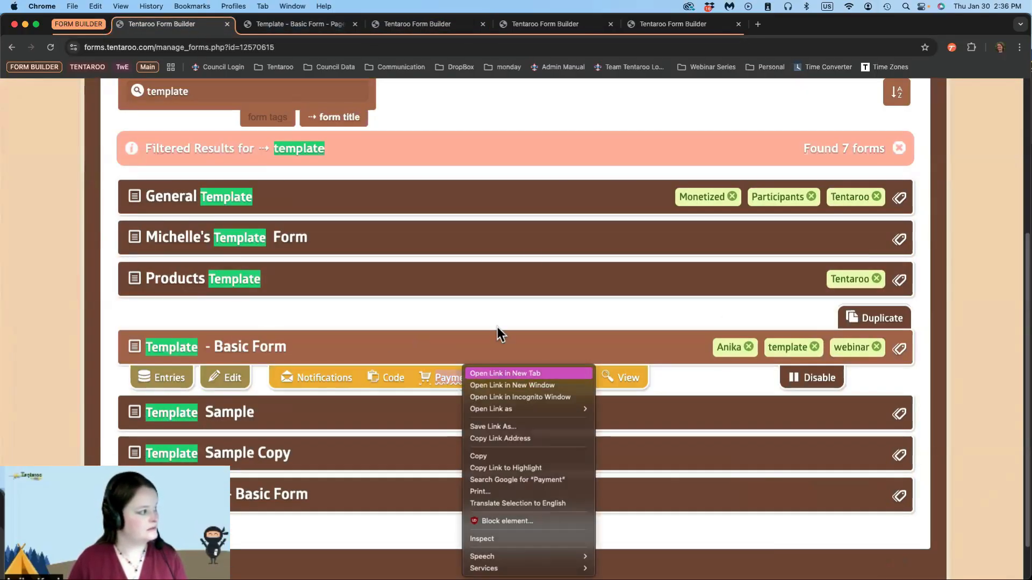
click(481, 373)
click(811, 25)
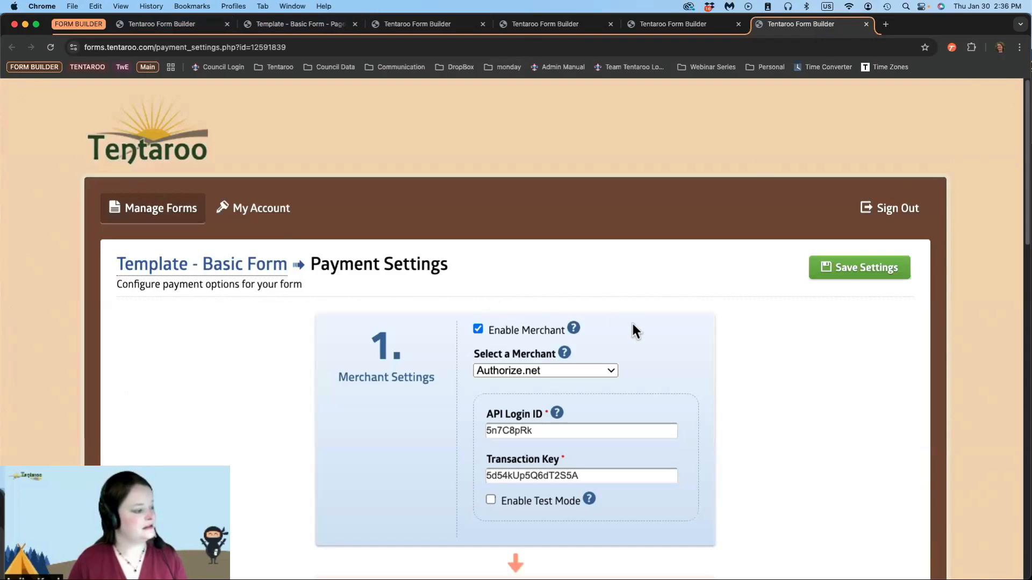
Add the Multiple Choice field to the variable-amount prices and save the payment settings
scroll(632, 324, down, 10)
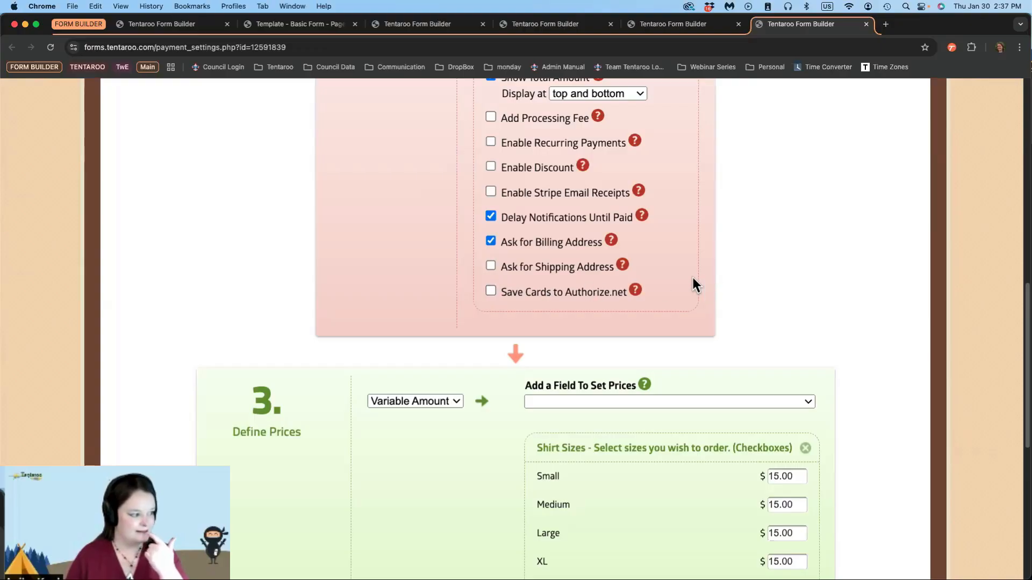
mouse_move(636, 292)
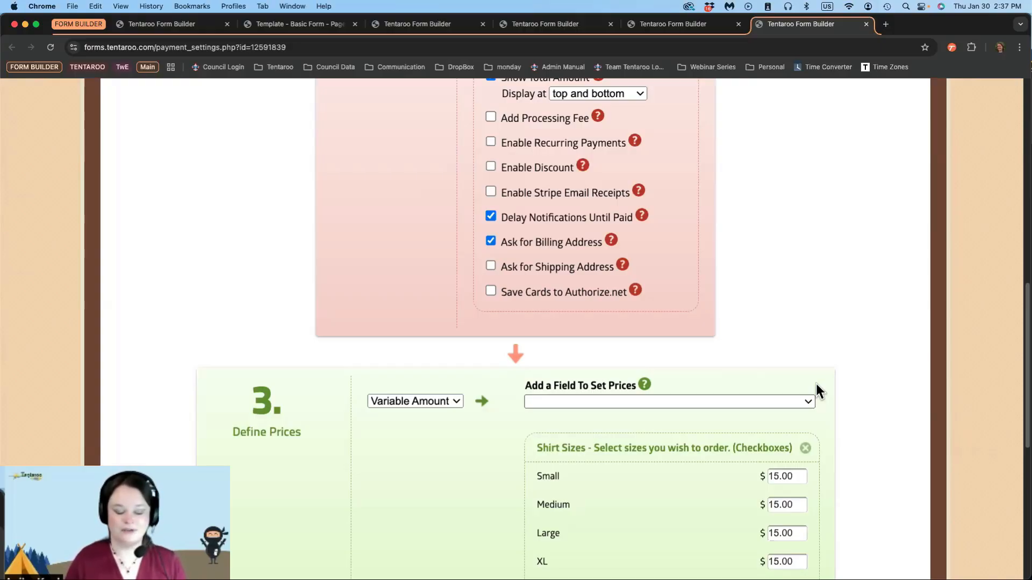
scroll(816, 384, down, 10)
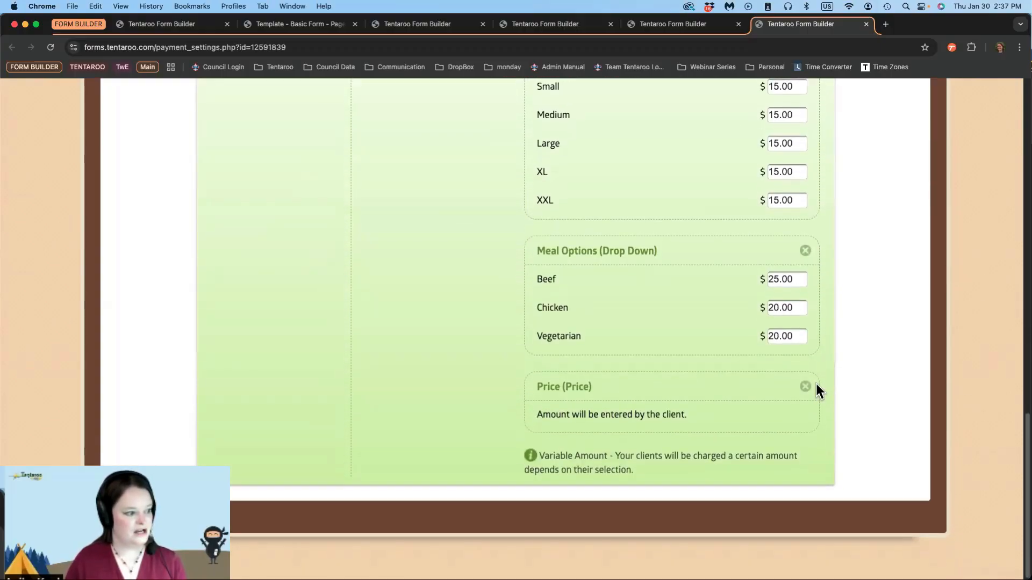
scroll(816, 384, up, 6)
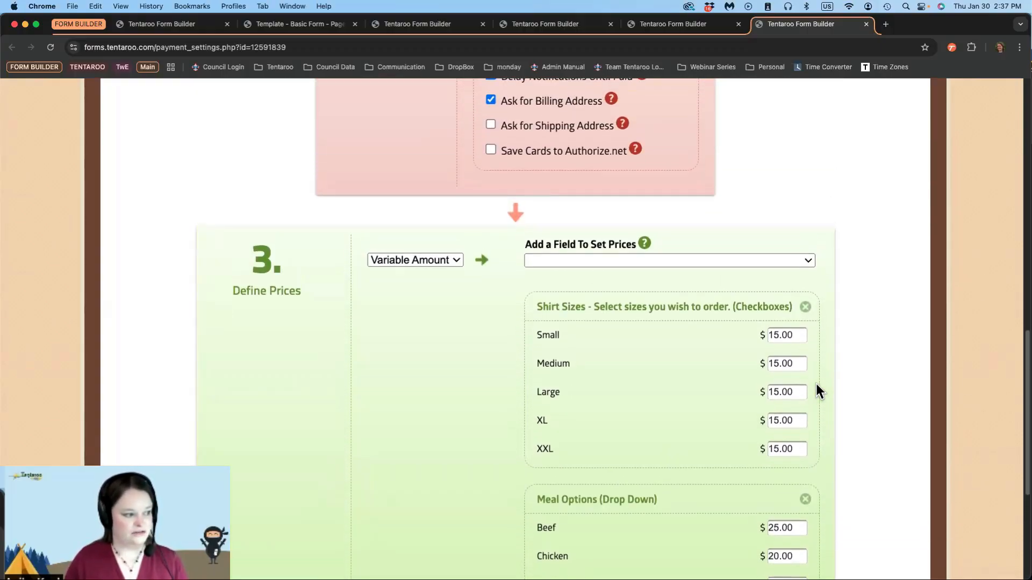
click(744, 271)
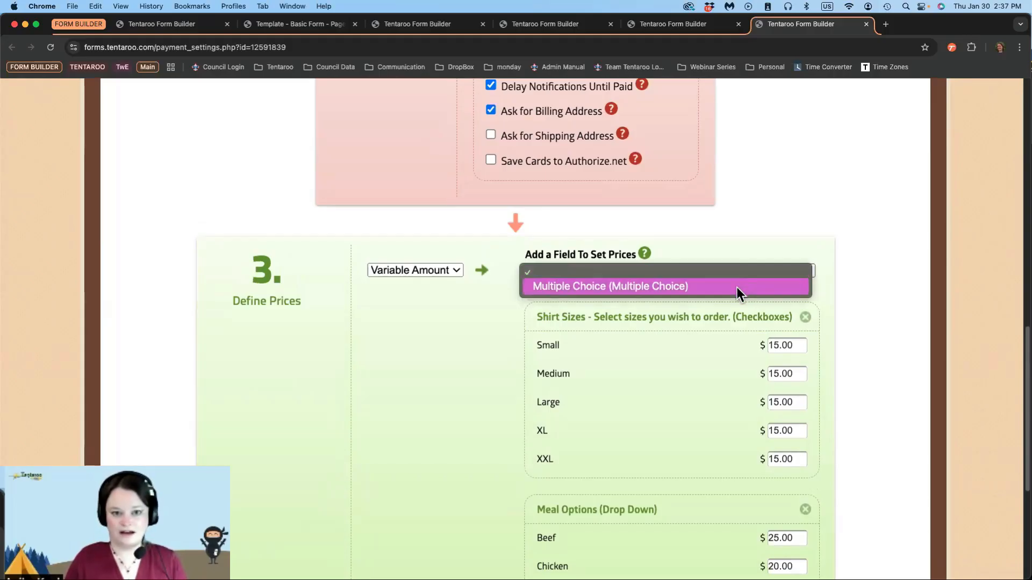
click(737, 287)
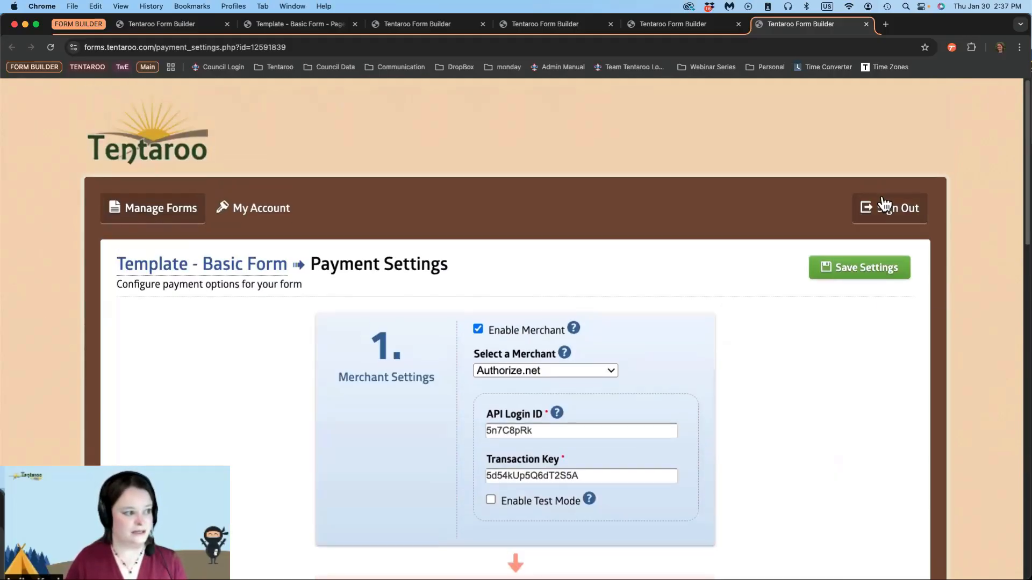
click(843, 268)
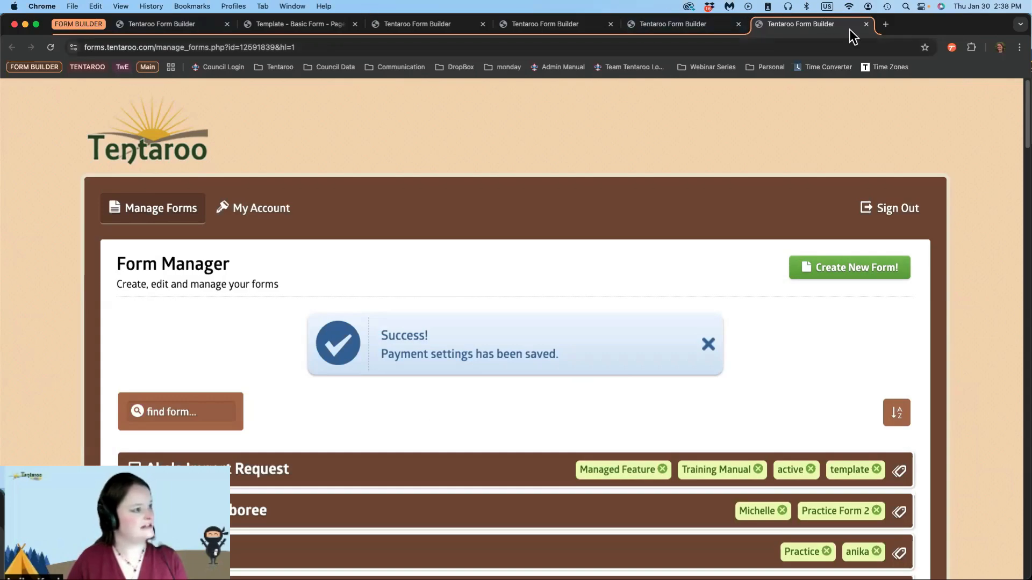
Finish editing the saved form and close the leftover logic, form editor and Form Manager tabs
click(738, 24)
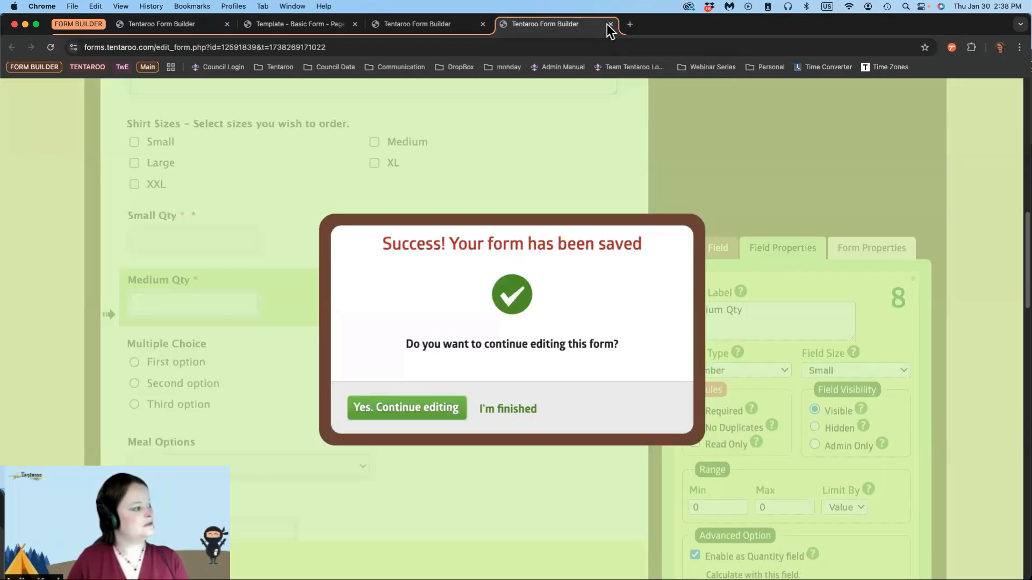
click(515, 413)
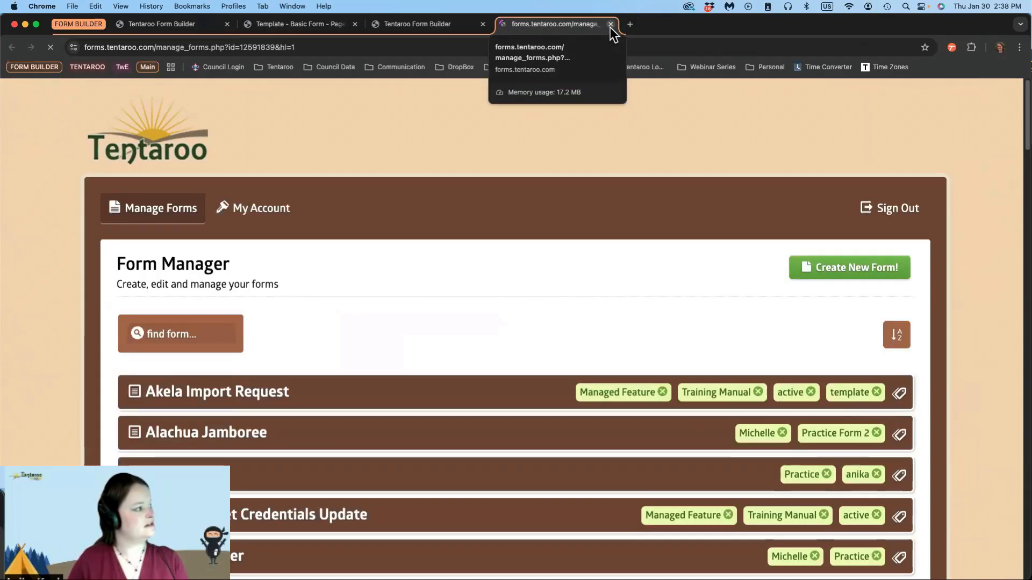
click(611, 25)
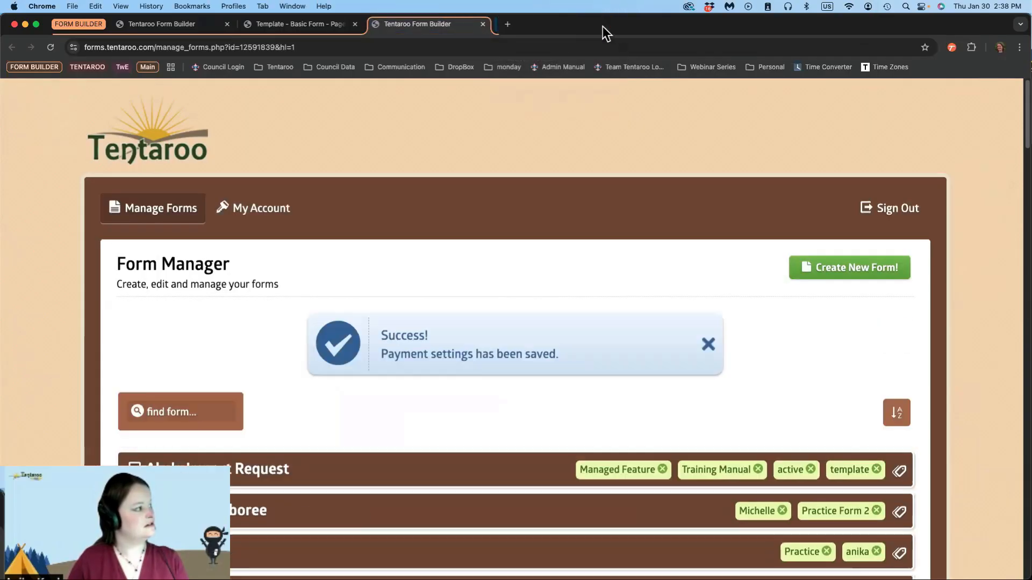
click(483, 24)
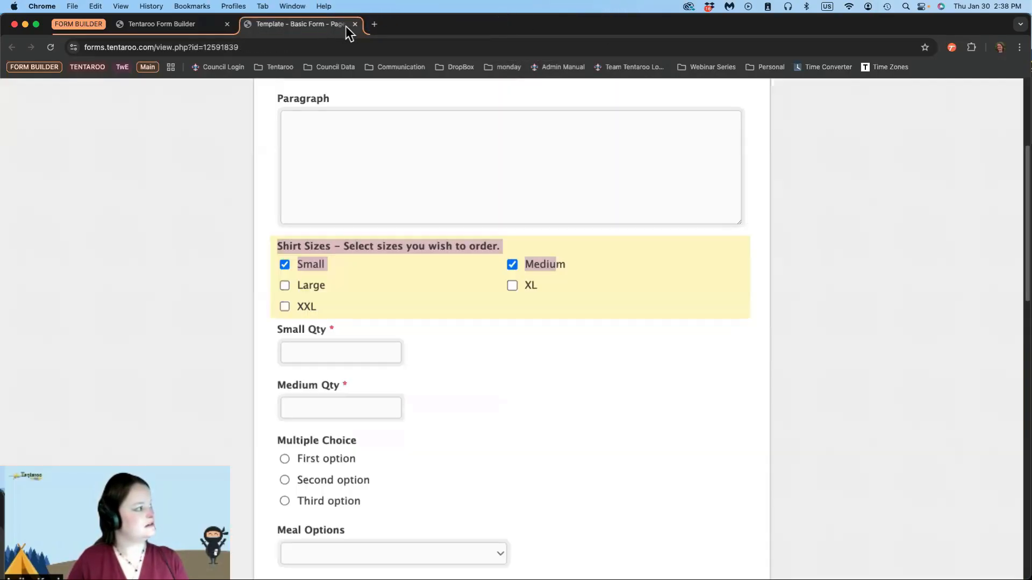
Return to the filtered form list and open the entries of Products Template in a new tab
click(194, 31)
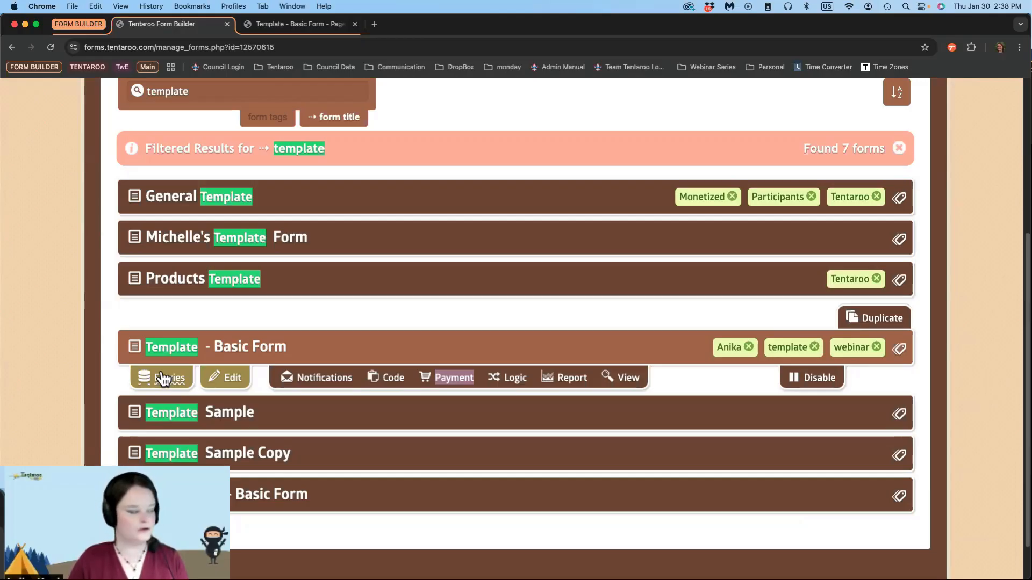
click(179, 275)
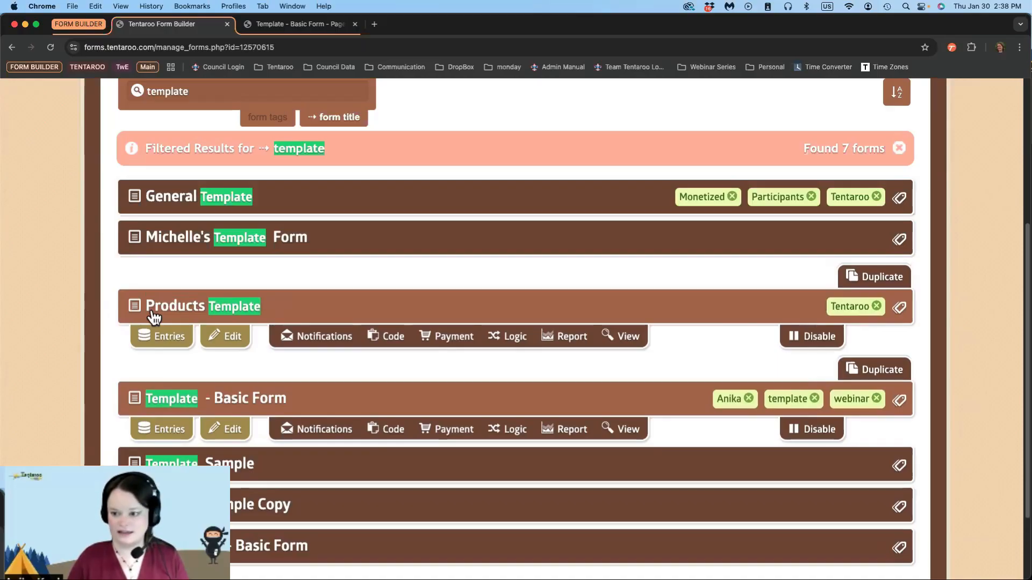
right_click(177, 343)
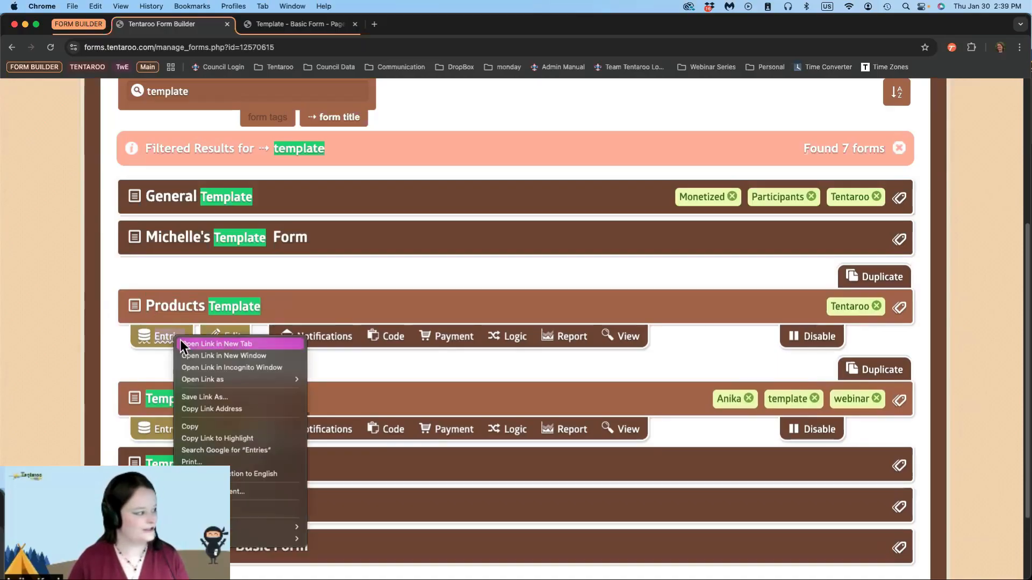
click(183, 342)
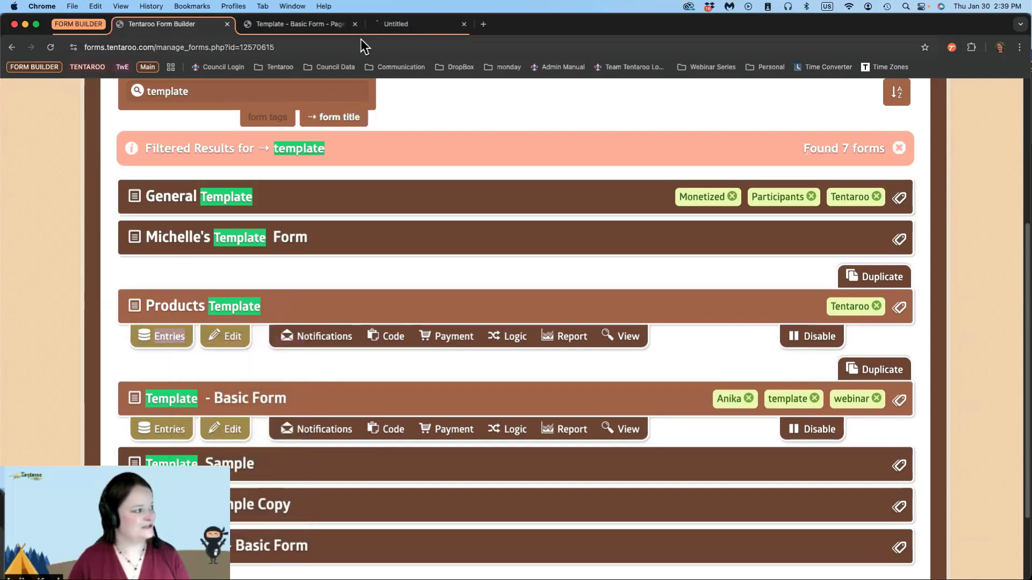
click(422, 23)
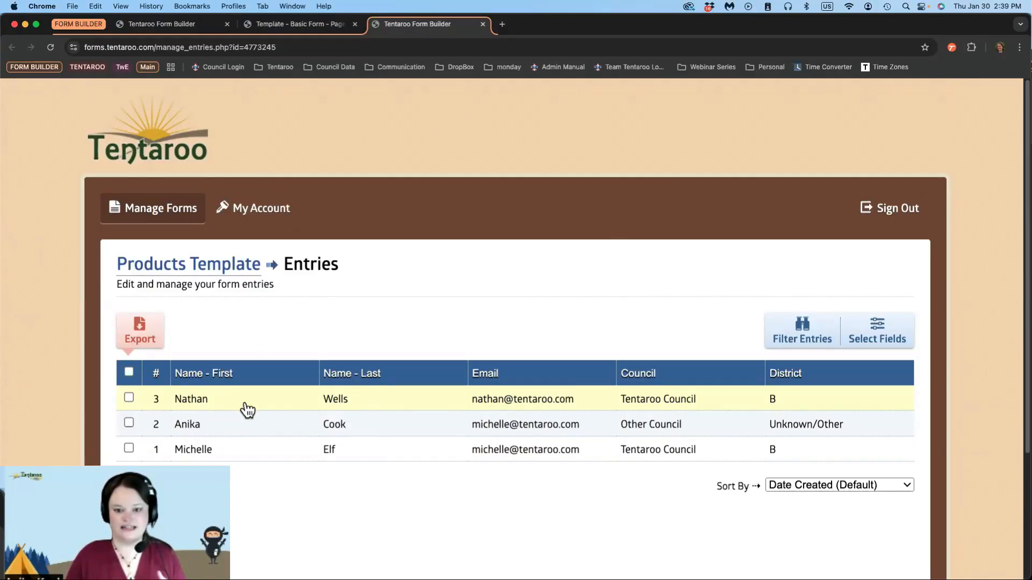
Try to display Number of Youth Participants and Number of Adult Participants in the entries table, and close the field selection
click(887, 329)
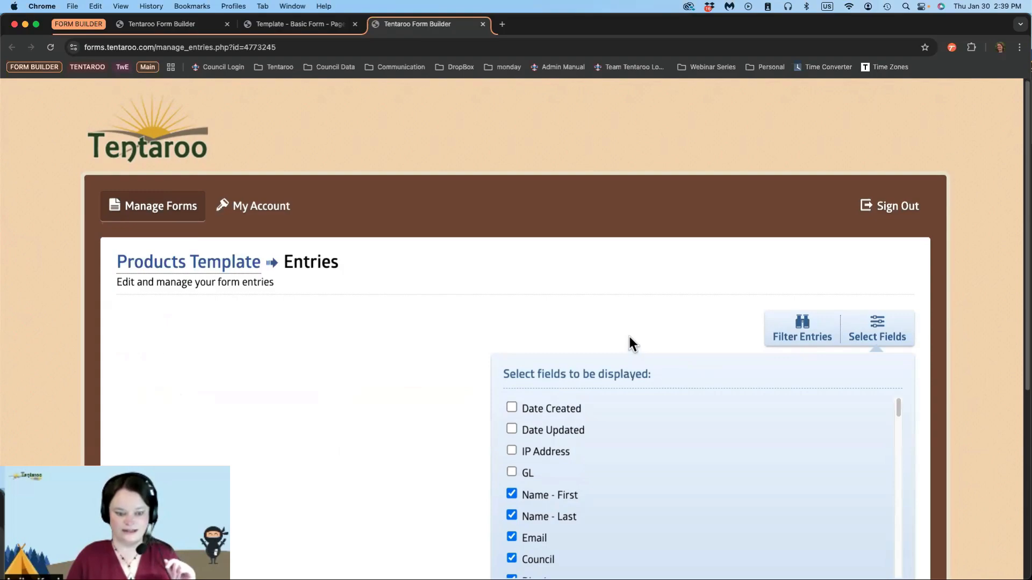
scroll(628, 344, down, 4)
scroll(524, 395, down, 3)
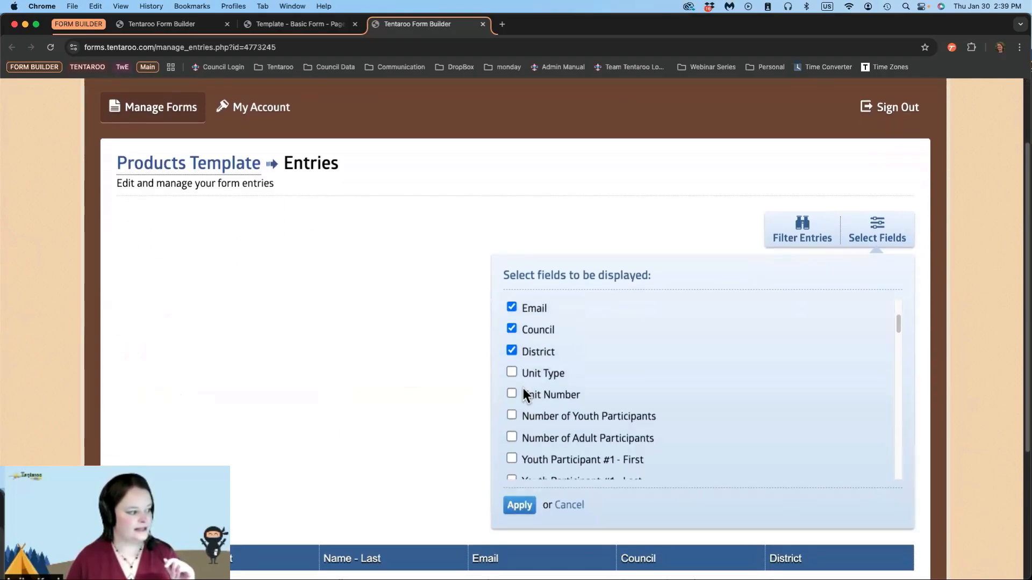
scroll(523, 387, up, 2)
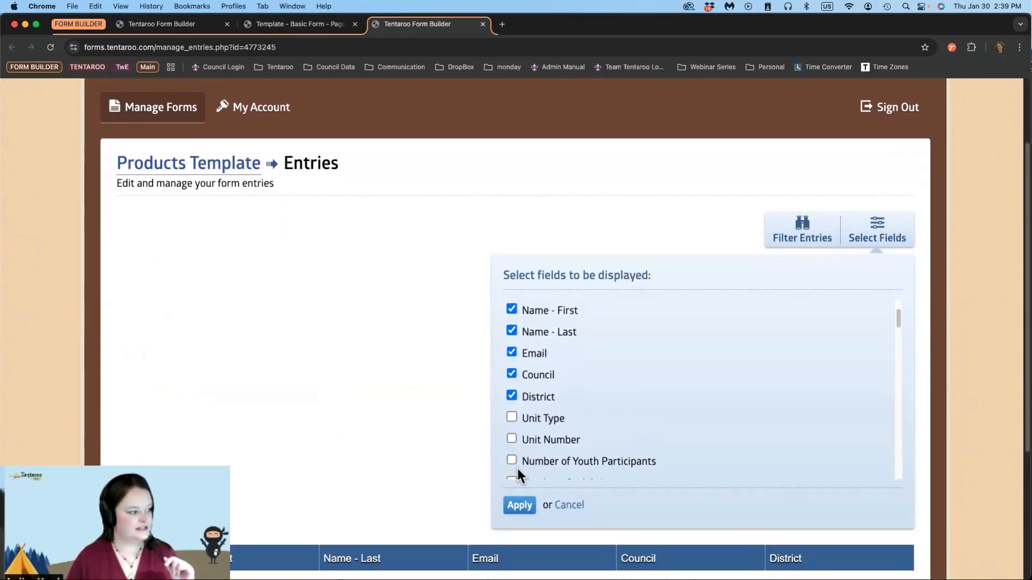
scroll(518, 462, down, 3)
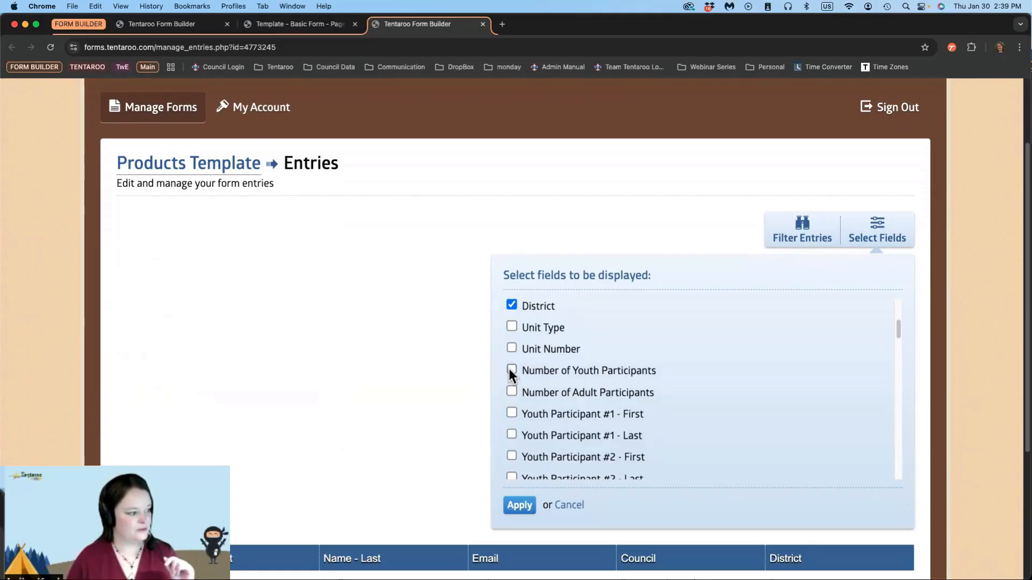
click(511, 390)
click(519, 505)
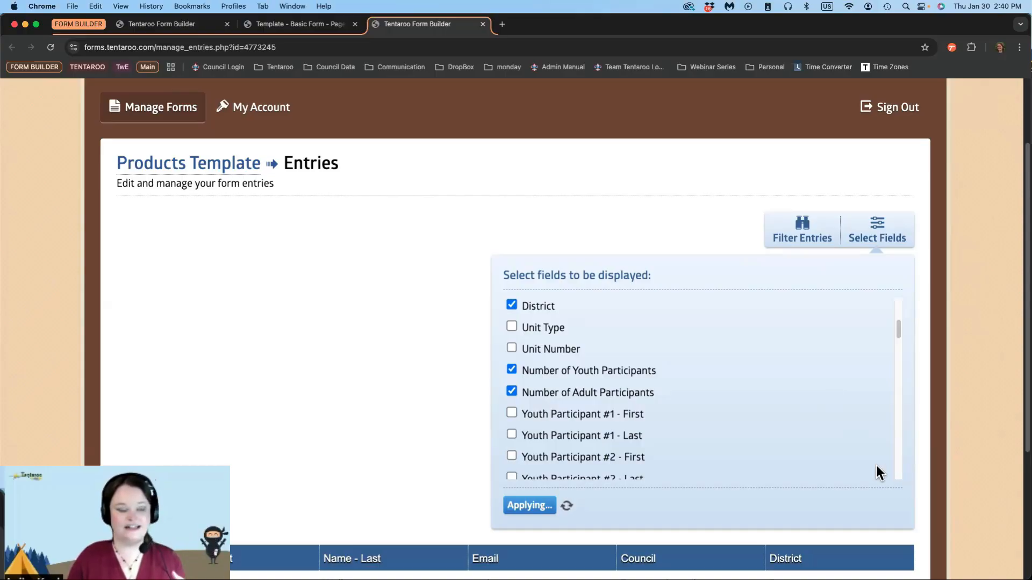
scroll(768, 391, down, 2)
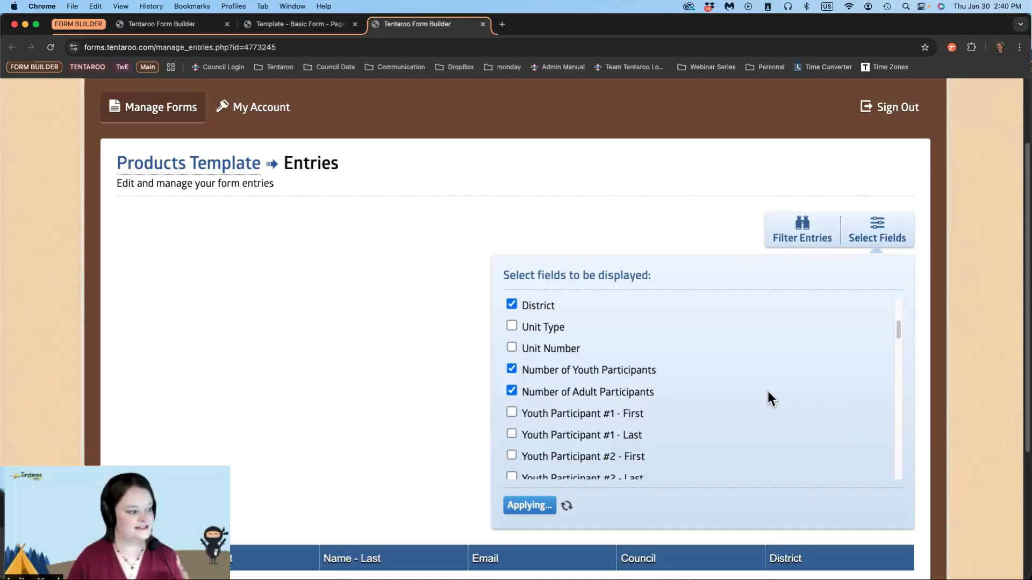
scroll(767, 390, up, 1)
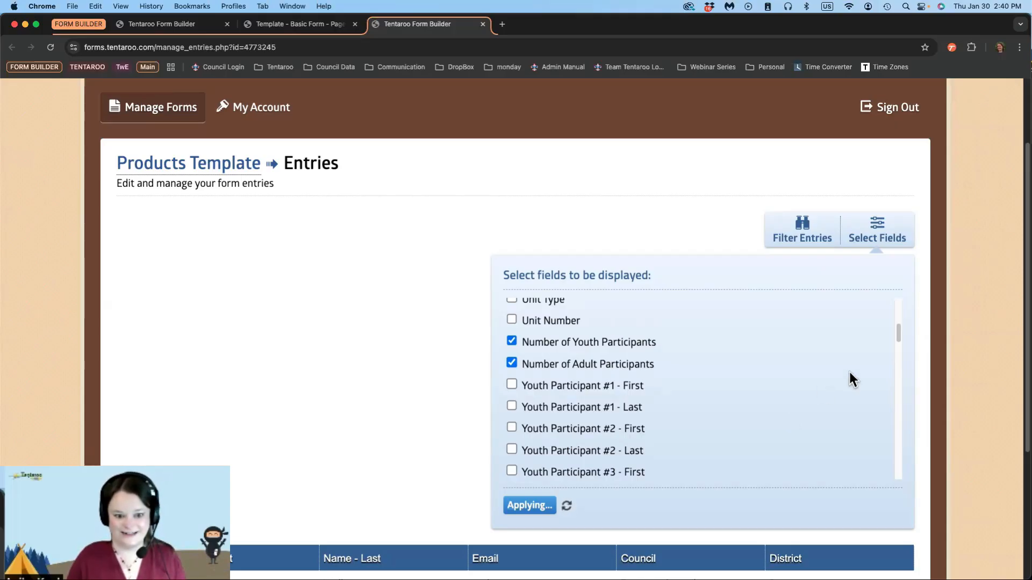
scroll(488, 375, down, 3)
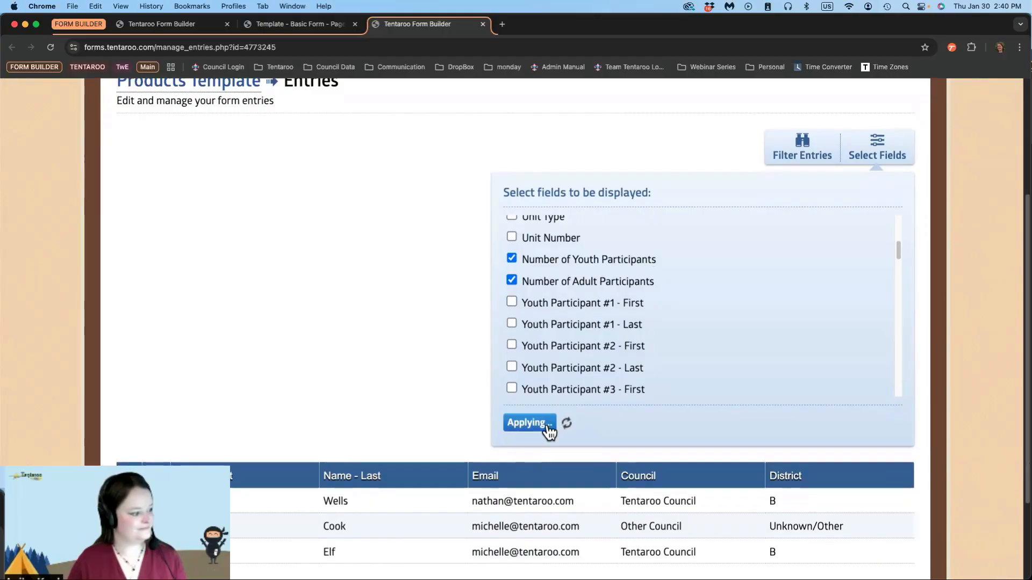
click(871, 156)
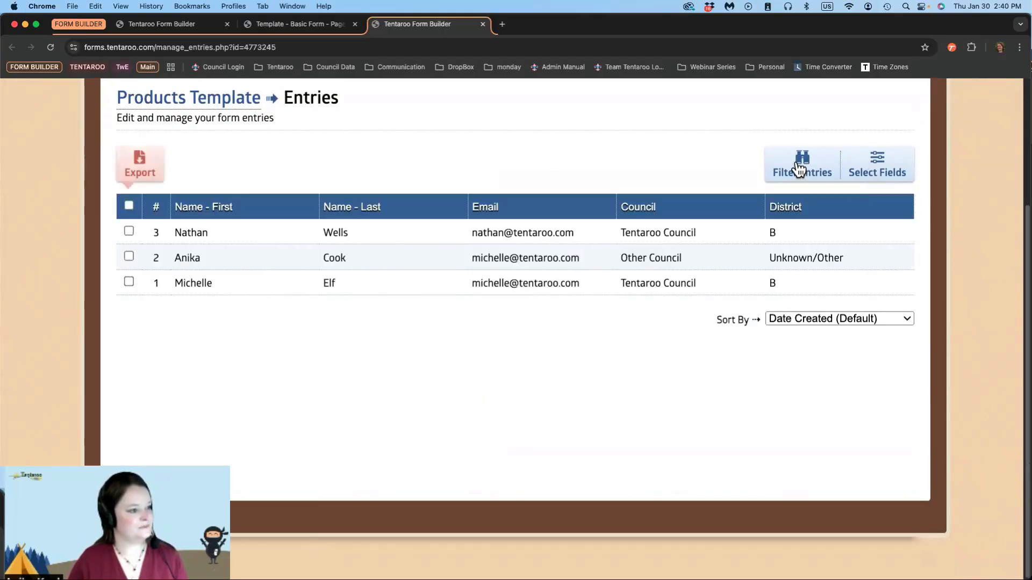
Try a filter condition on Name - First for the entries, and close the filter without applying it
click(799, 169)
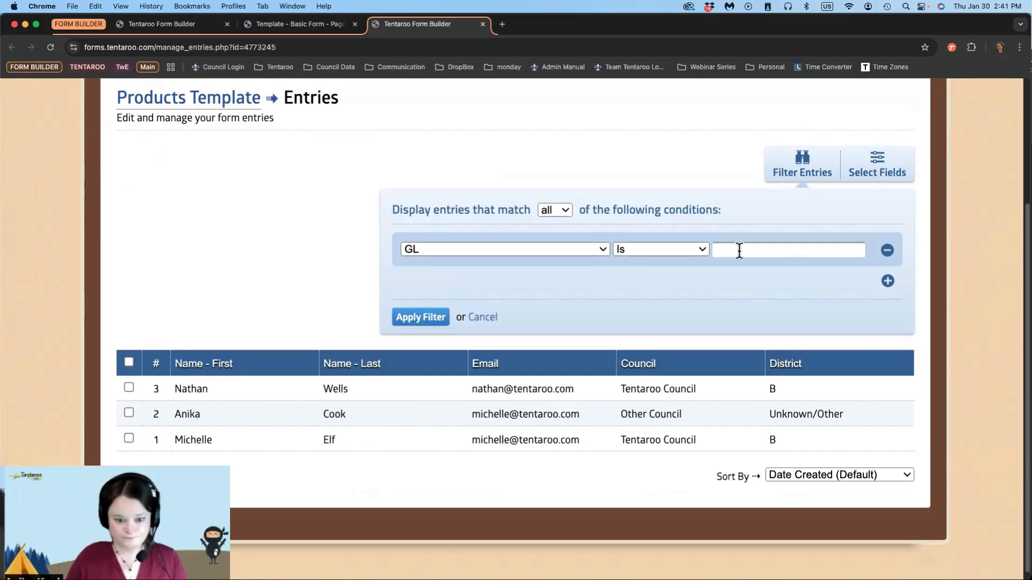
scroll(739, 251, down, 1)
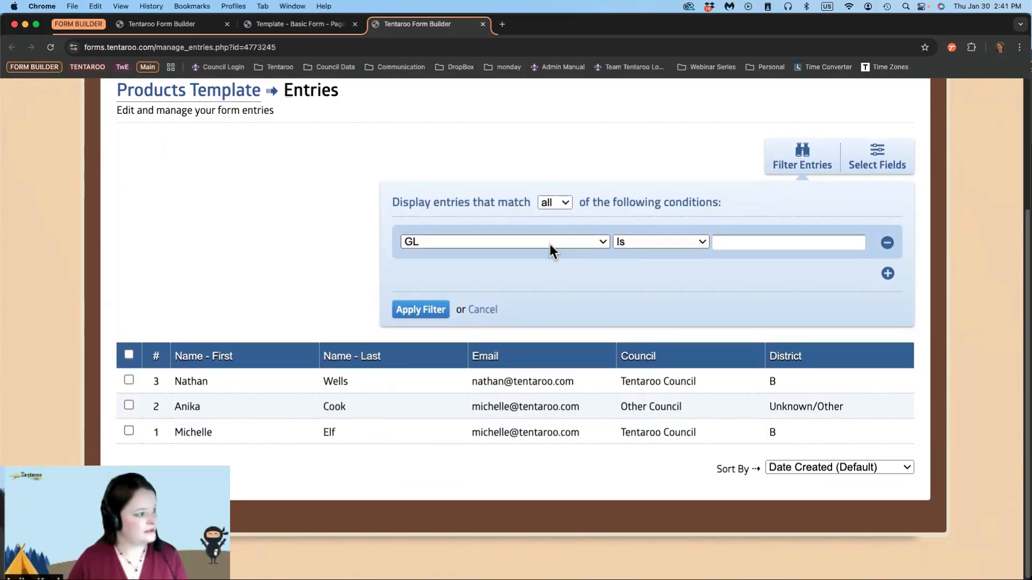
click(549, 244)
scroll(543, 408, down, 8)
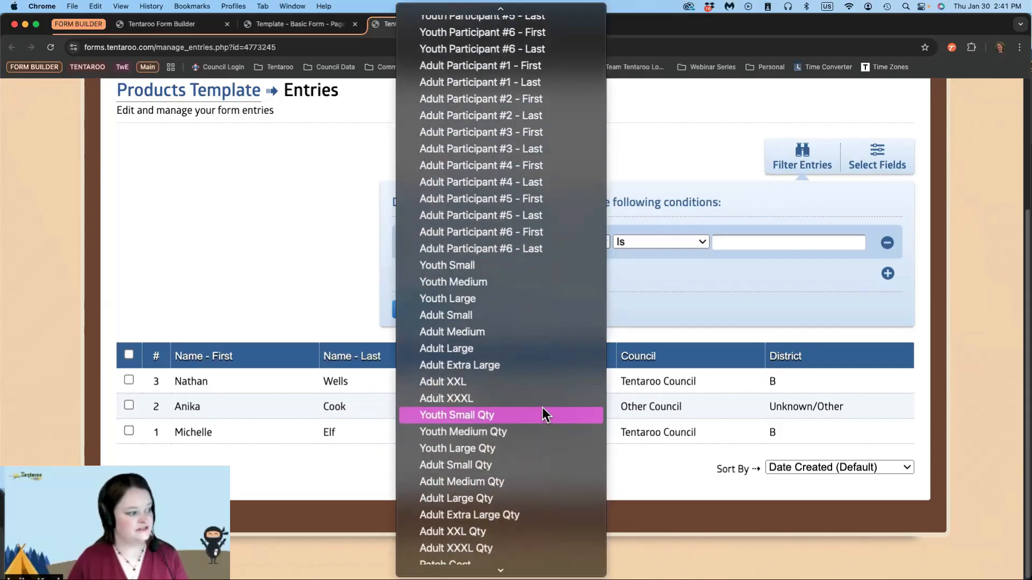
scroll(543, 409, down, 10)
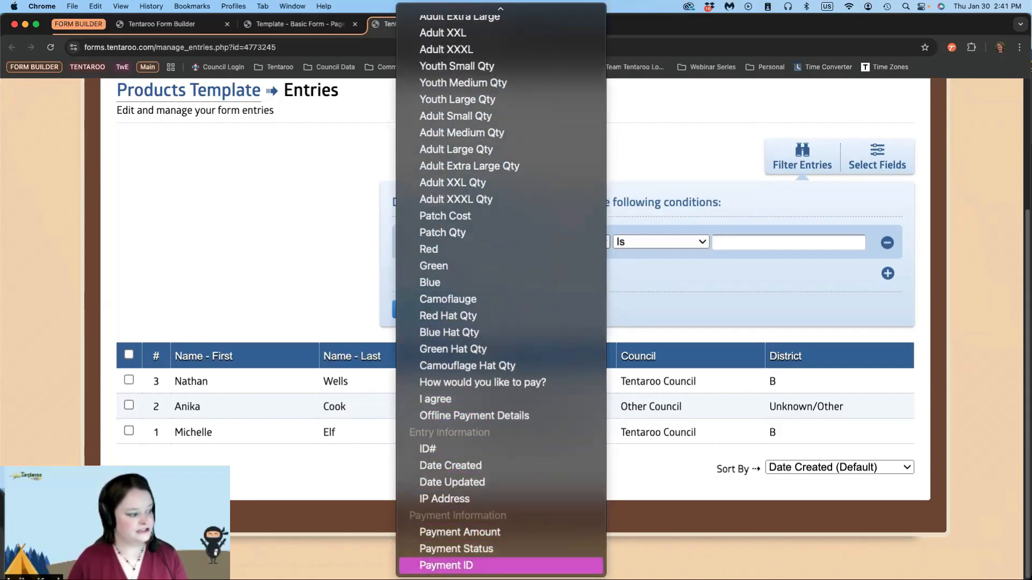
scroll(557, 344, up, 15)
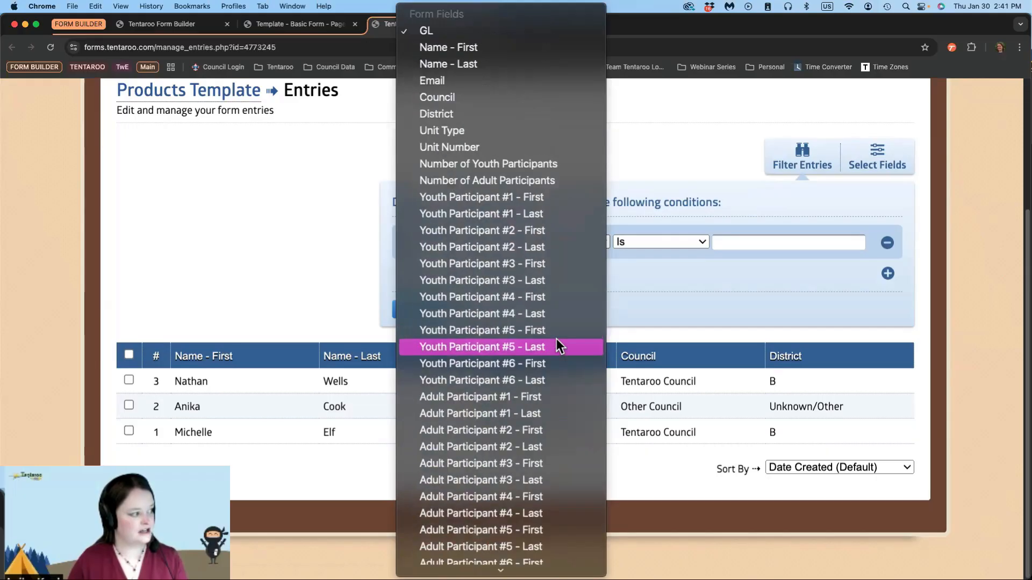
click(551, 48)
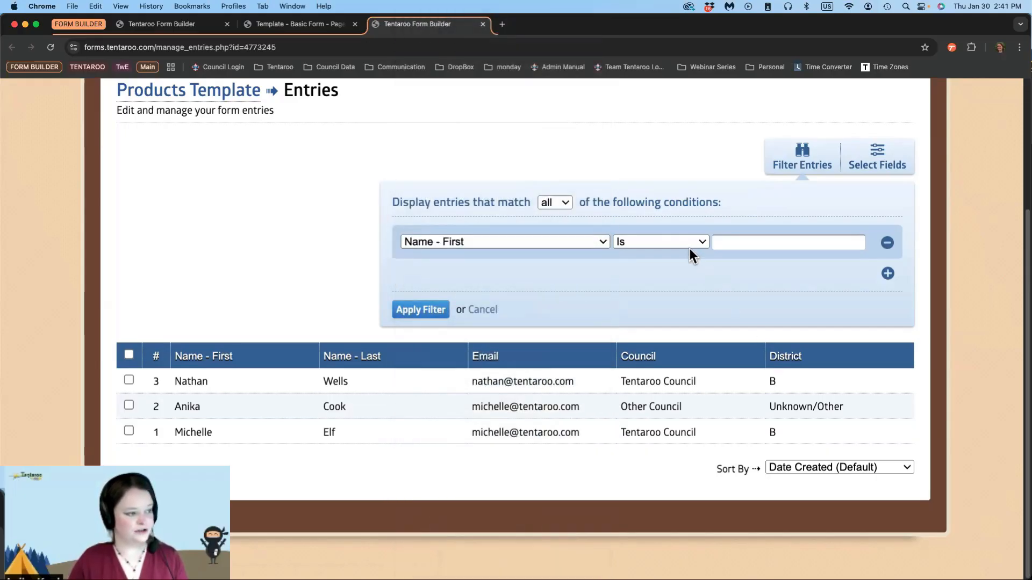
click(794, 160)
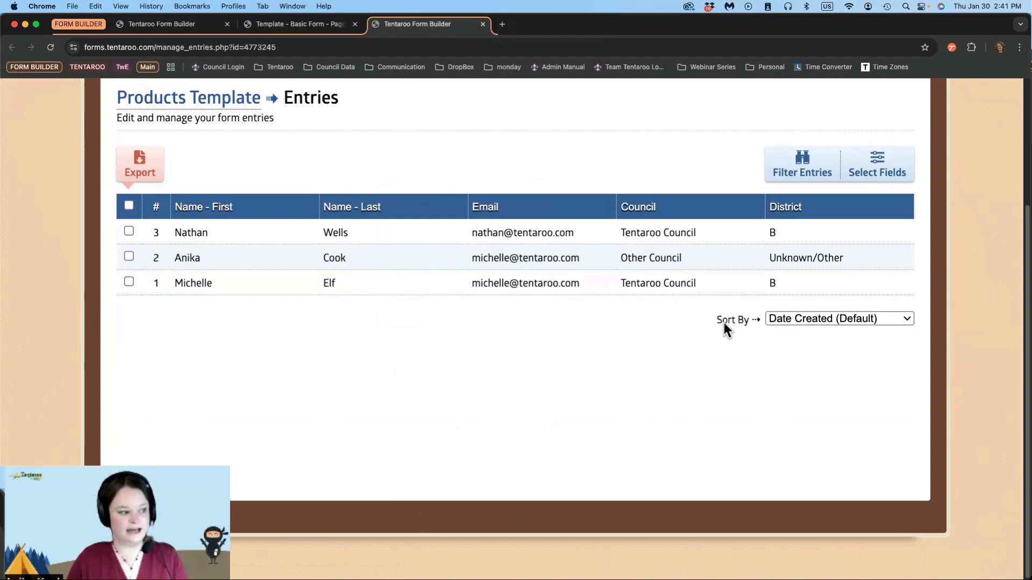
Look through the fields available for sorting the entries and keep Date Created (Default)
click(834, 320)
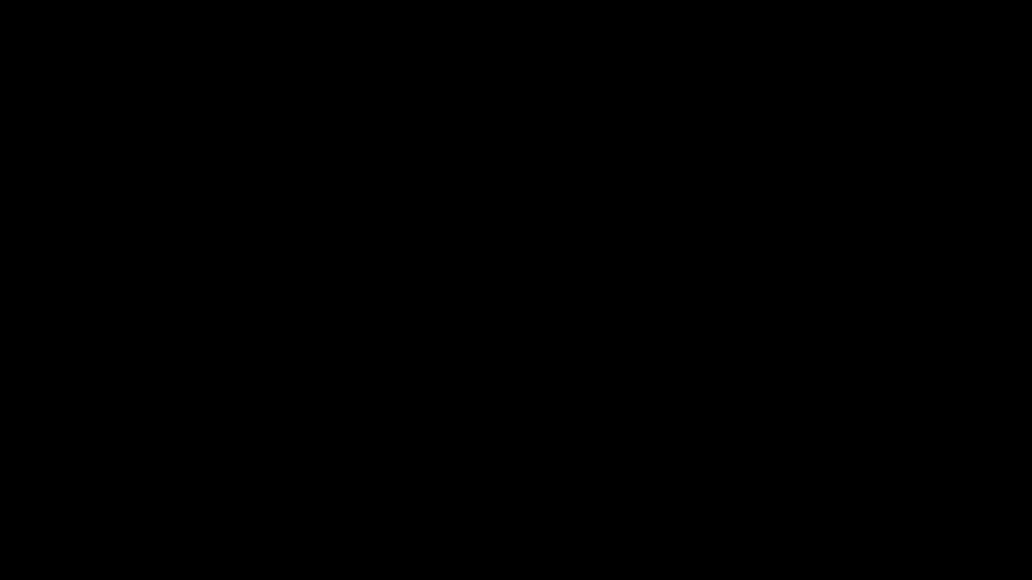
scroll(838, 363, up, 2)
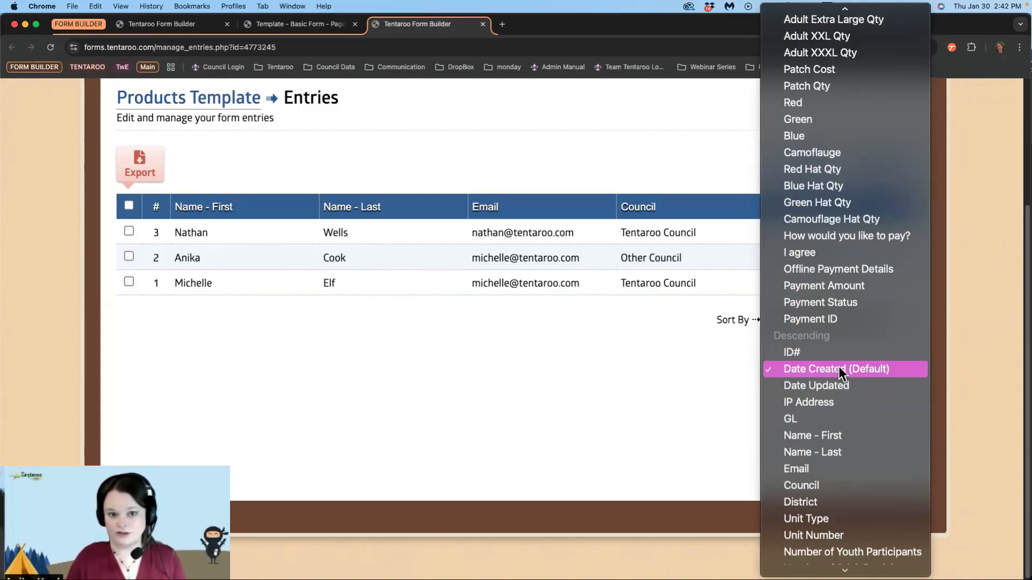
click(726, 359)
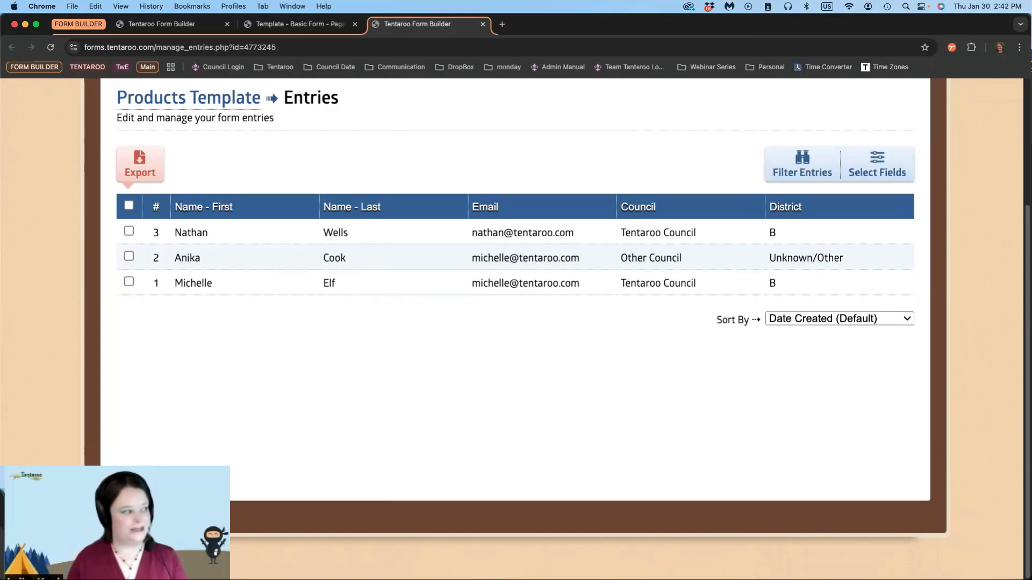
Export only the selected fields of the entries as a comma-separated (.csv) file and close the export dialog
click(133, 162)
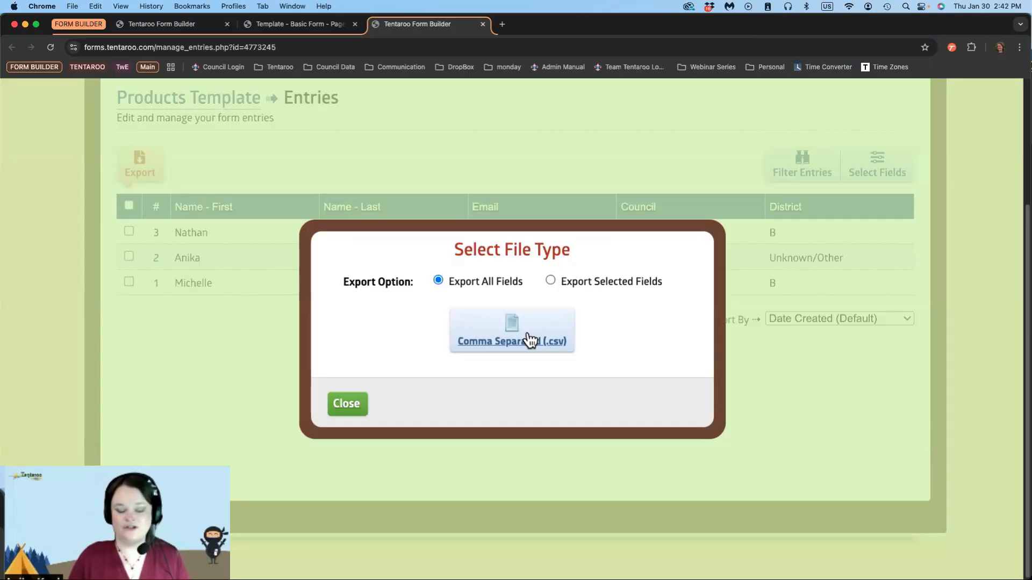
click(550, 276)
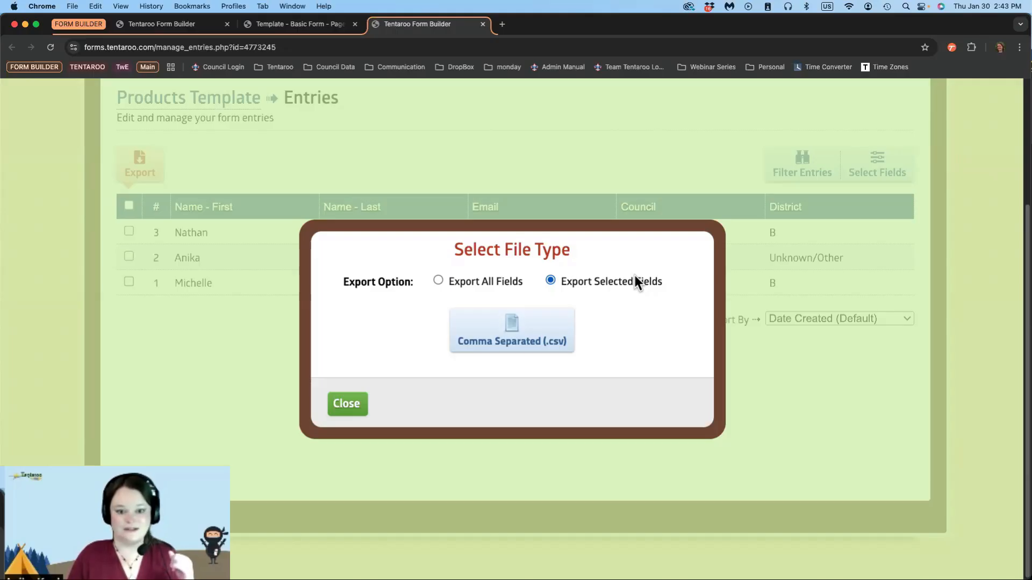
click(513, 343)
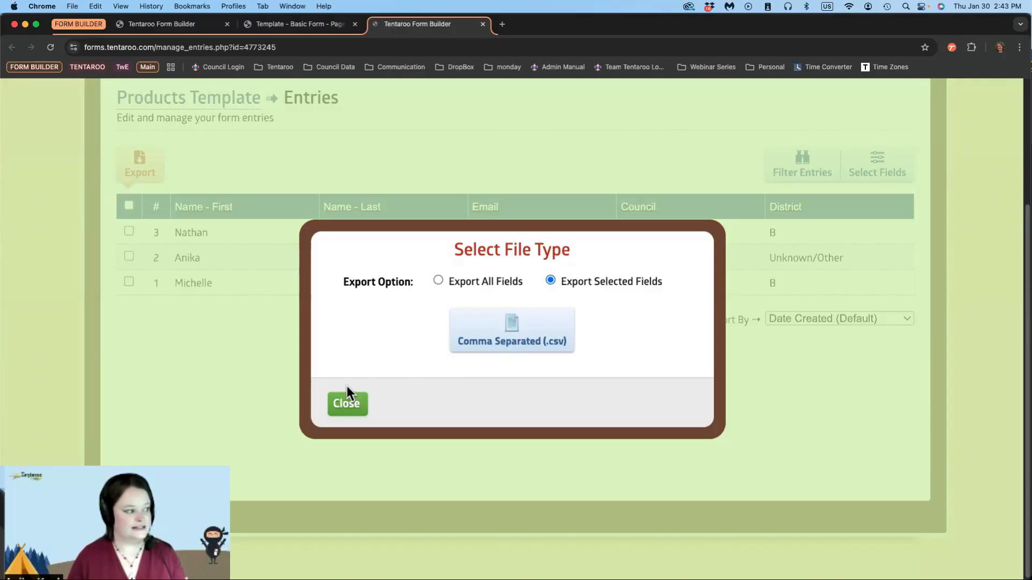
click(353, 405)
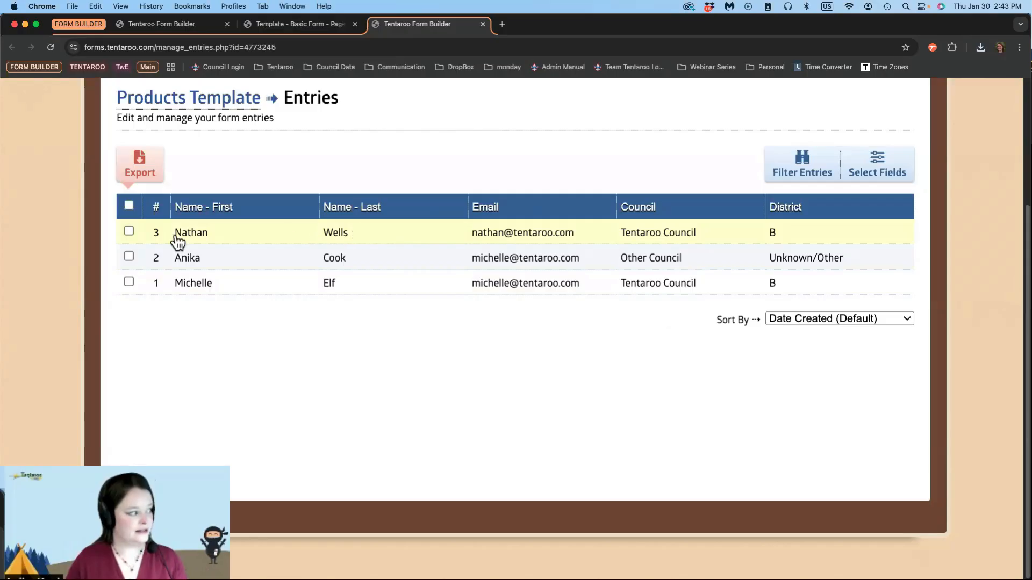
Open entry #3, view its options for emailing the entry, and cancel without sending
click(244, 232)
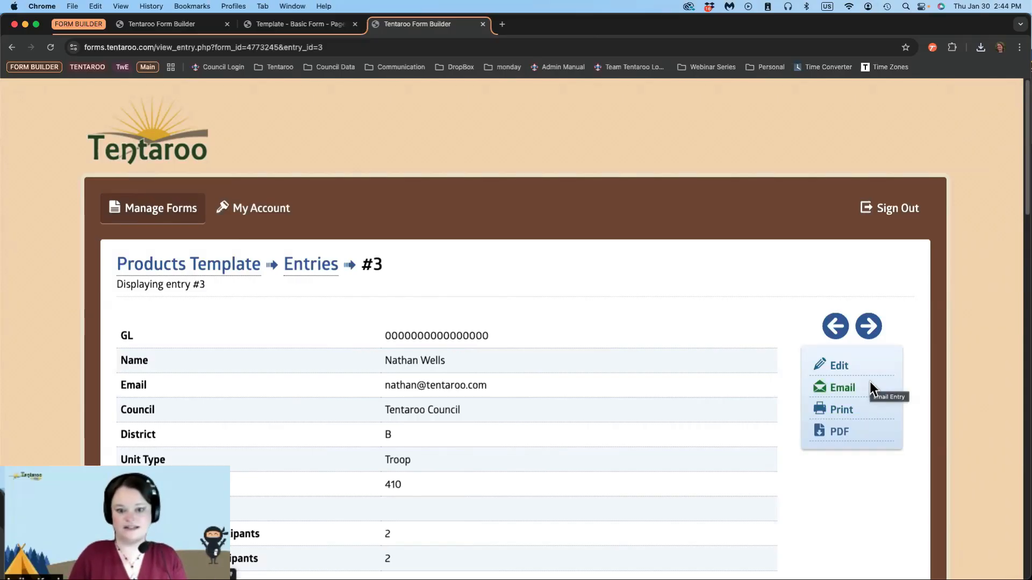
click(832, 386)
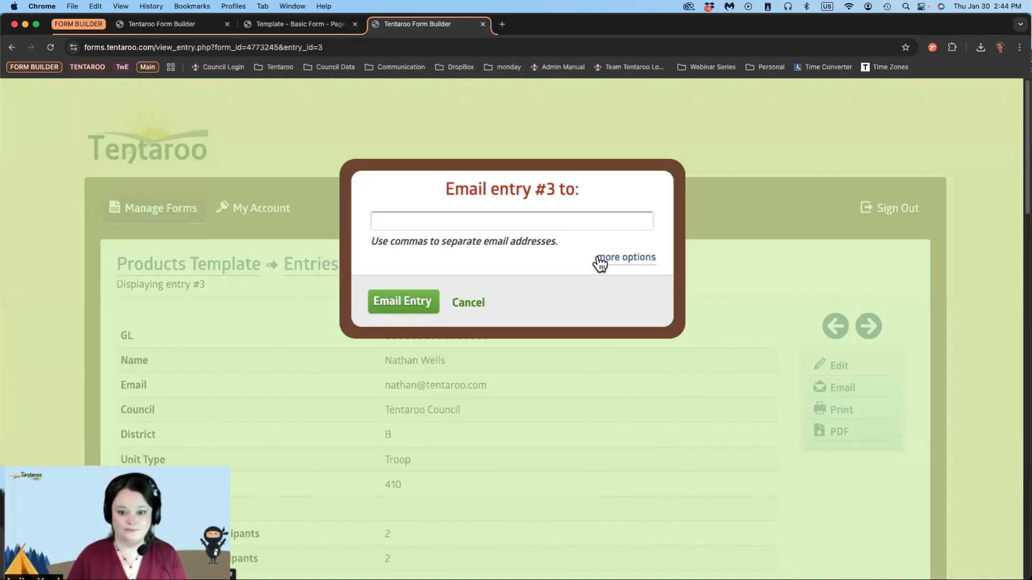
click(475, 308)
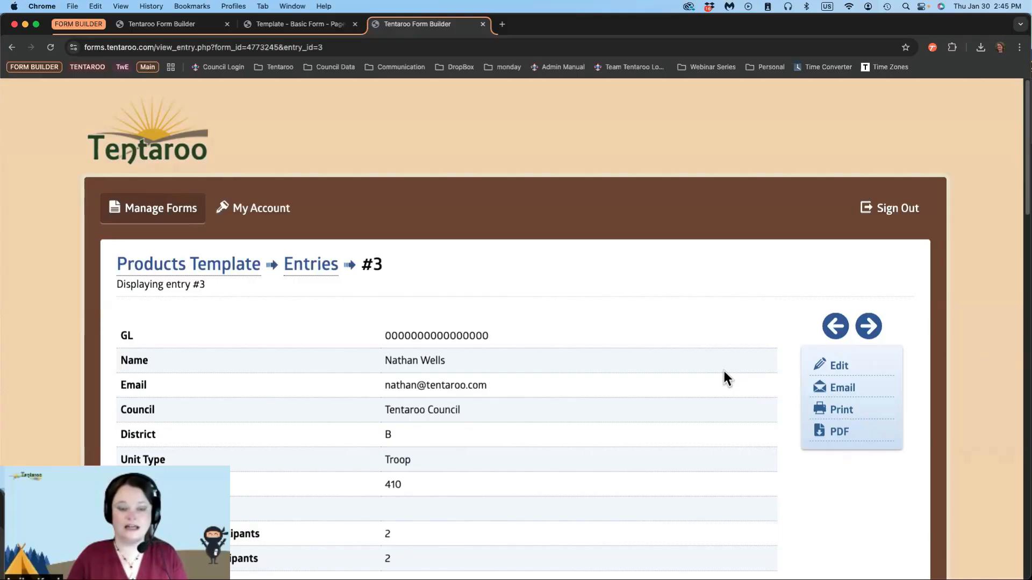
Review entry #3 down to its payment details, view the available payment statuses, and cancel the status change
scroll(723, 372, down, 3)
scroll(723, 372, down, 10)
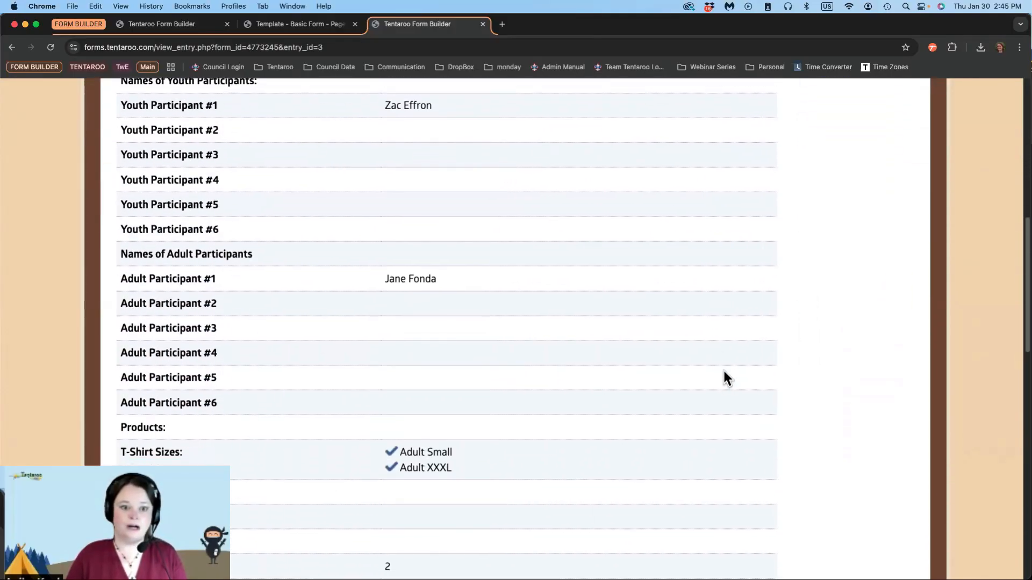
scroll(723, 372, down, 7)
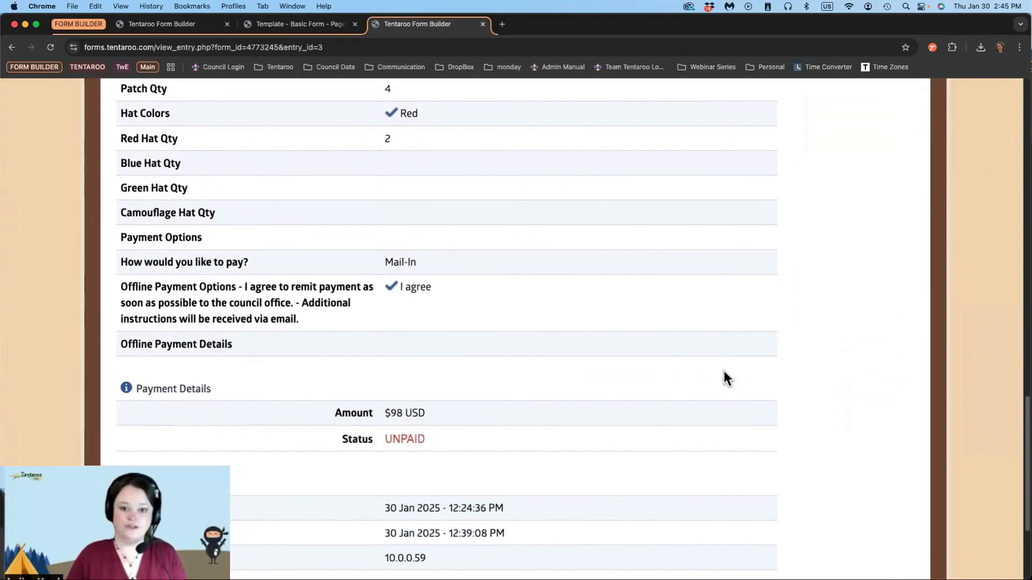
scroll(722, 368, up, 2)
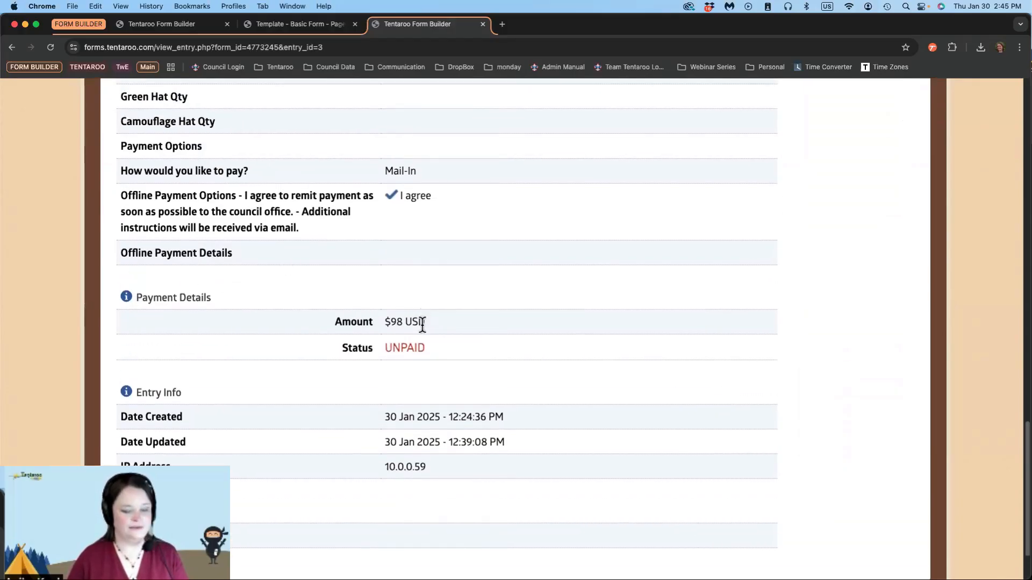
mouse_move(404, 346)
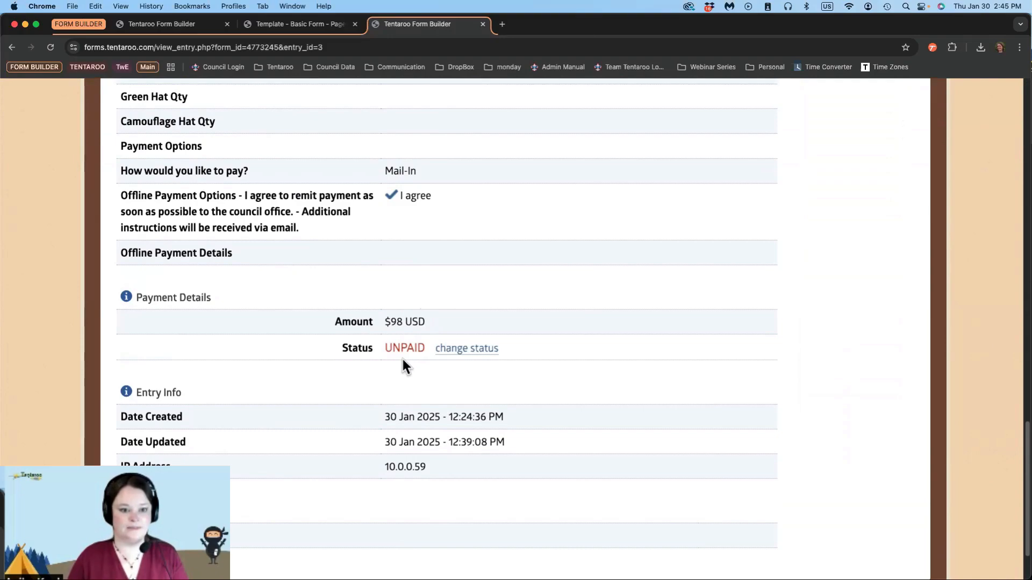
click(460, 355)
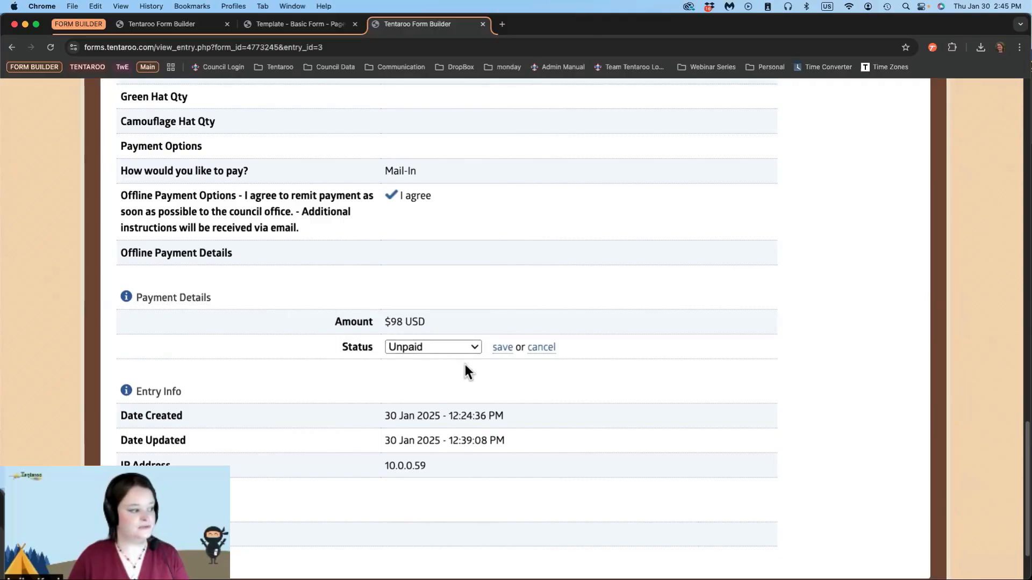
click(451, 347)
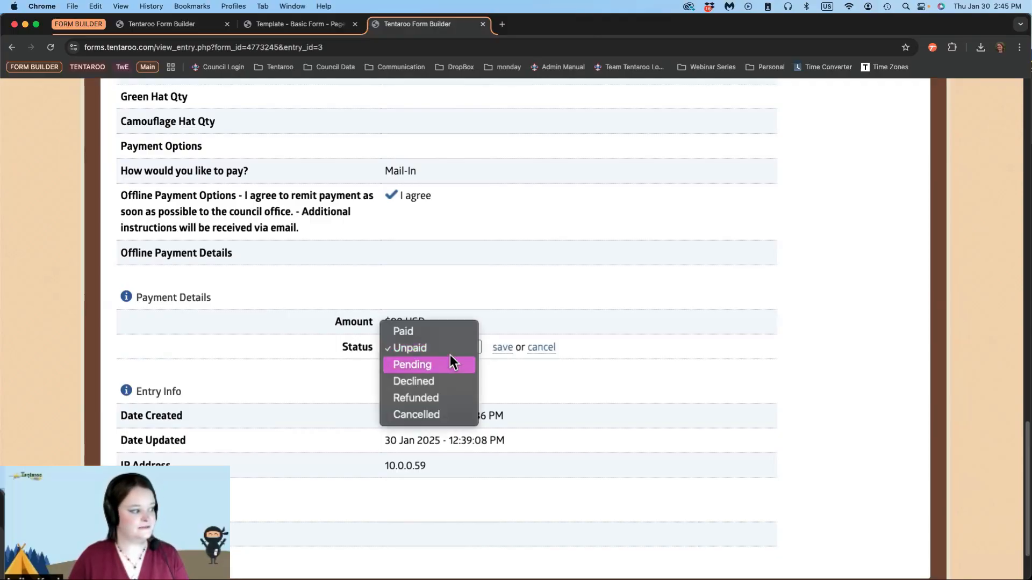
click(559, 339)
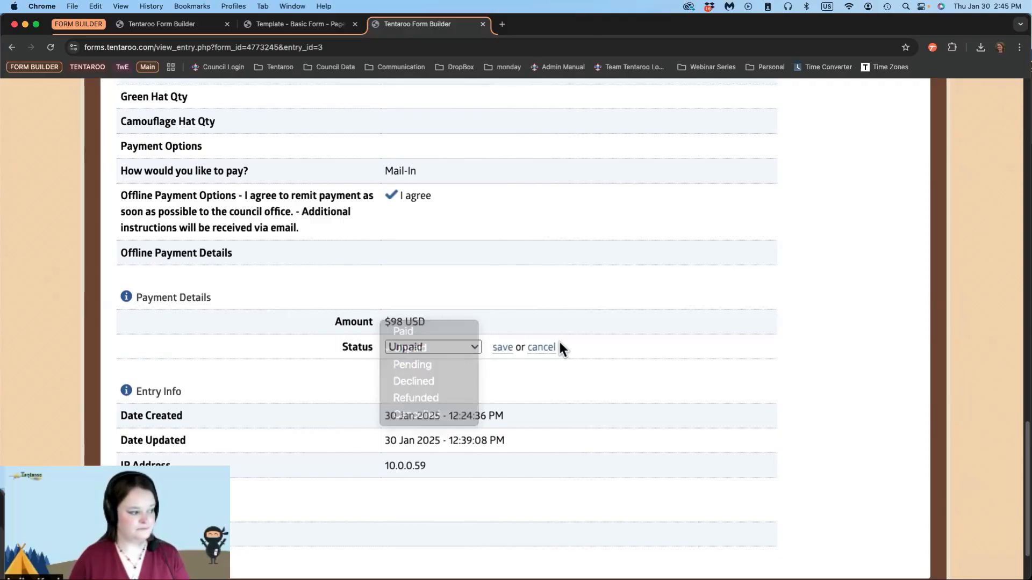
click(540, 347)
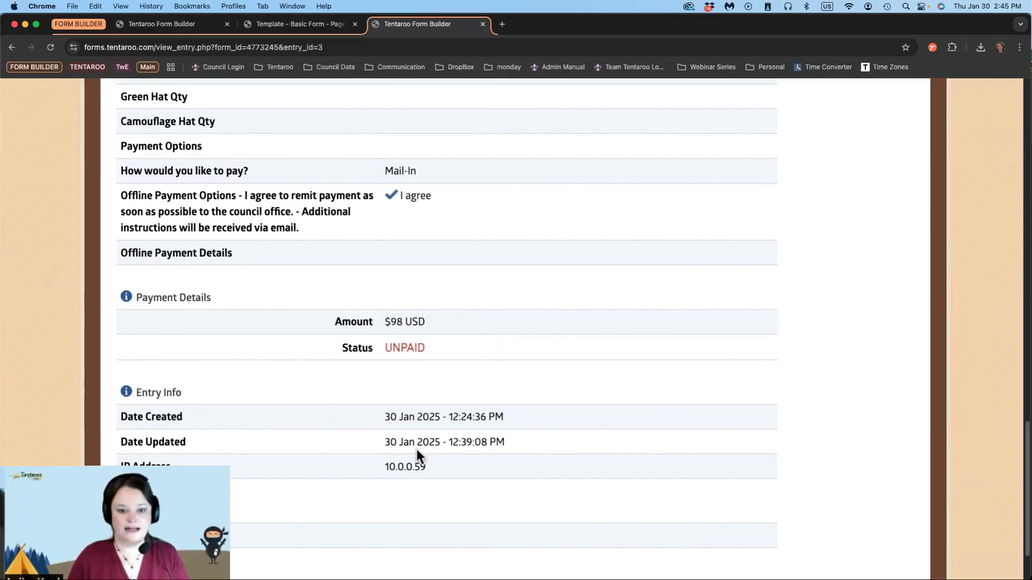
Open the payment page of entry #3 and copy its web address
scroll(417, 454, down, 3)
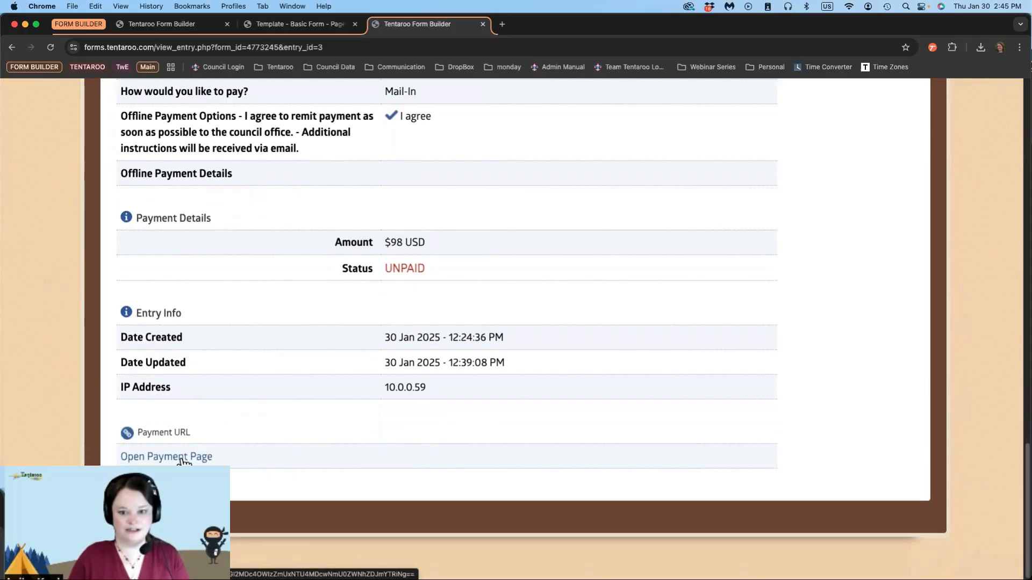
click(183, 458)
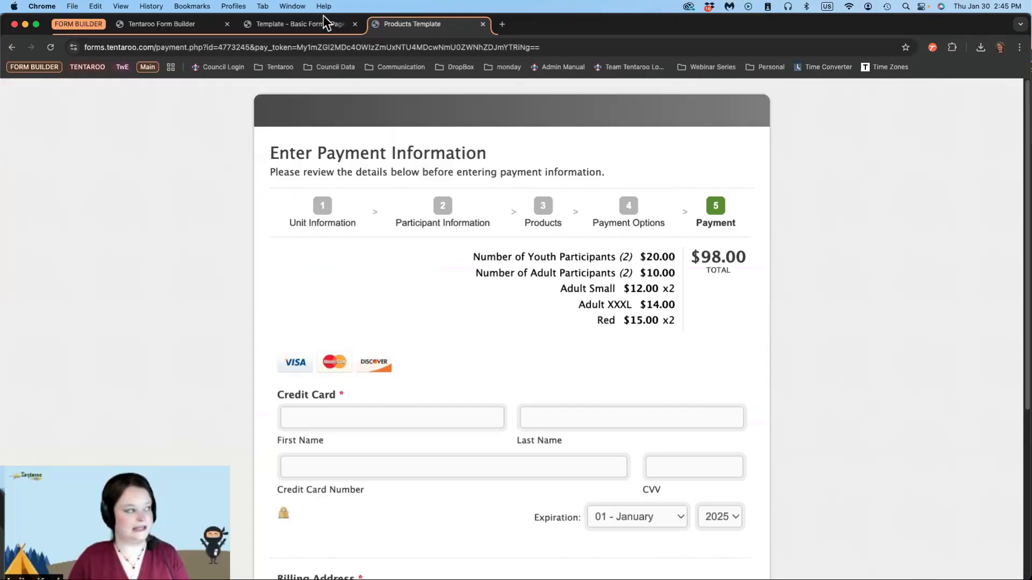
click(332, 41)
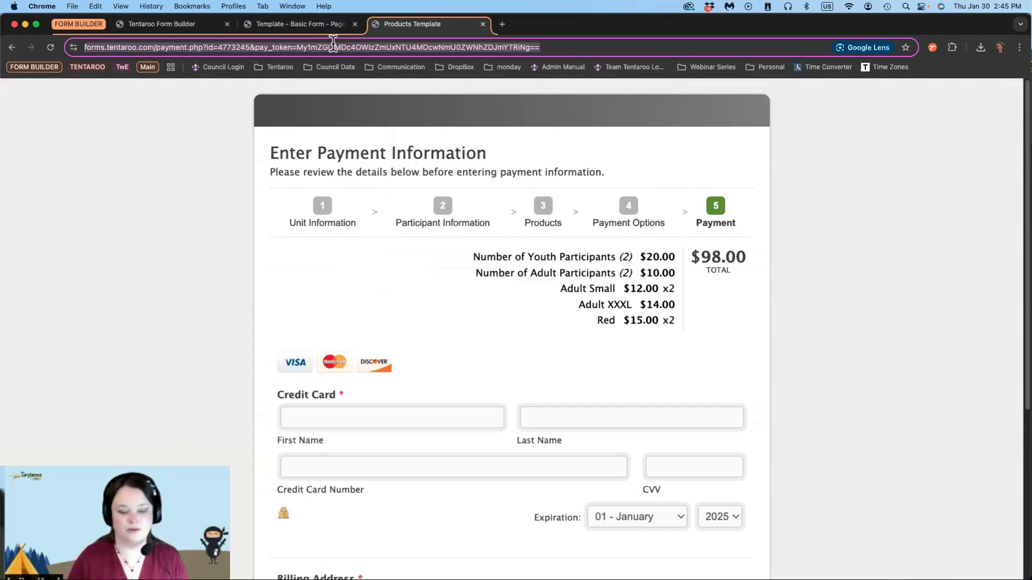
right_click(333, 41)
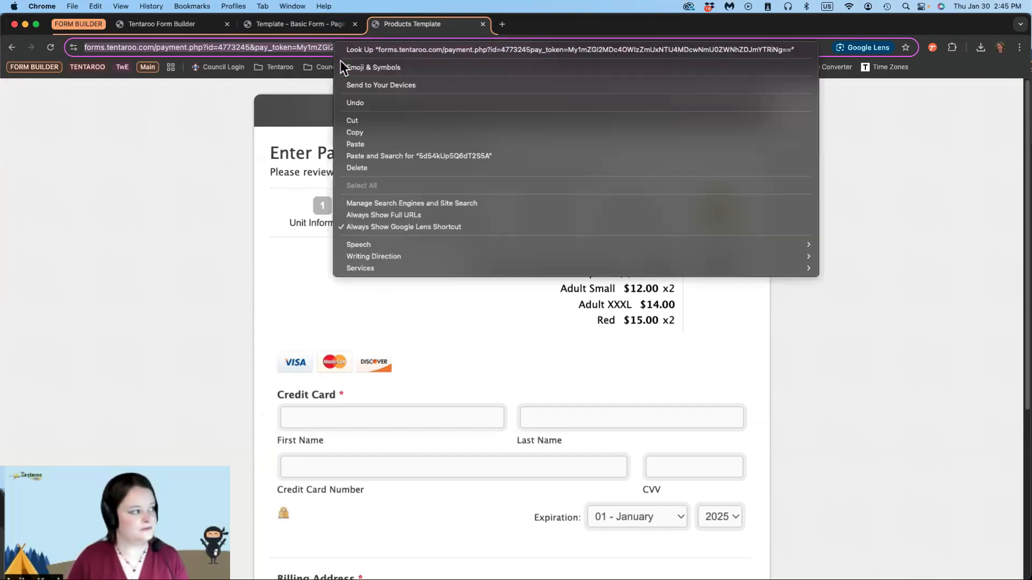
click(363, 132)
Close the payment page and form preview tabs, and open the entries of Products Template in a new tab
click(482, 24)
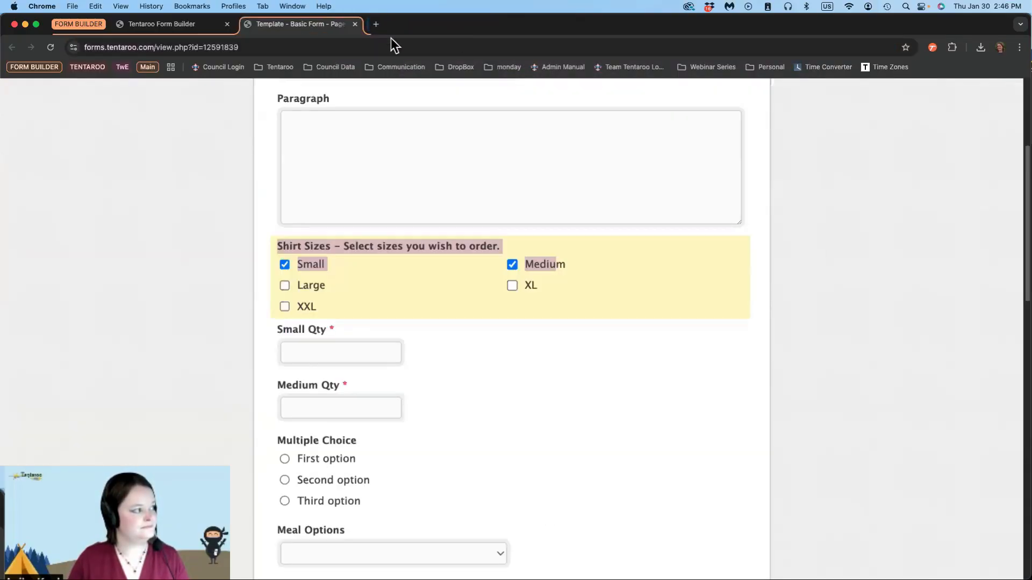
click(355, 24)
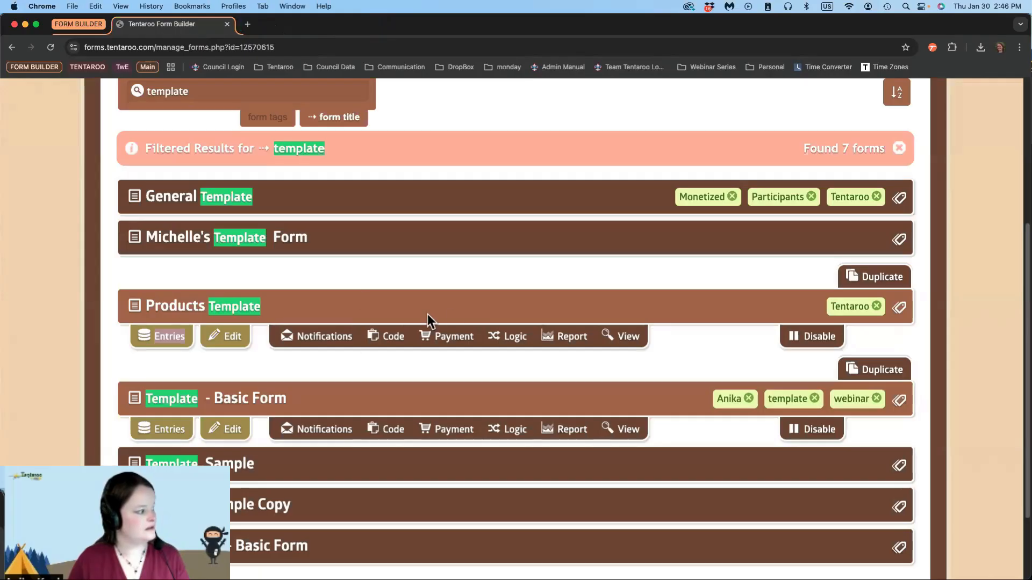
right_click(162, 343)
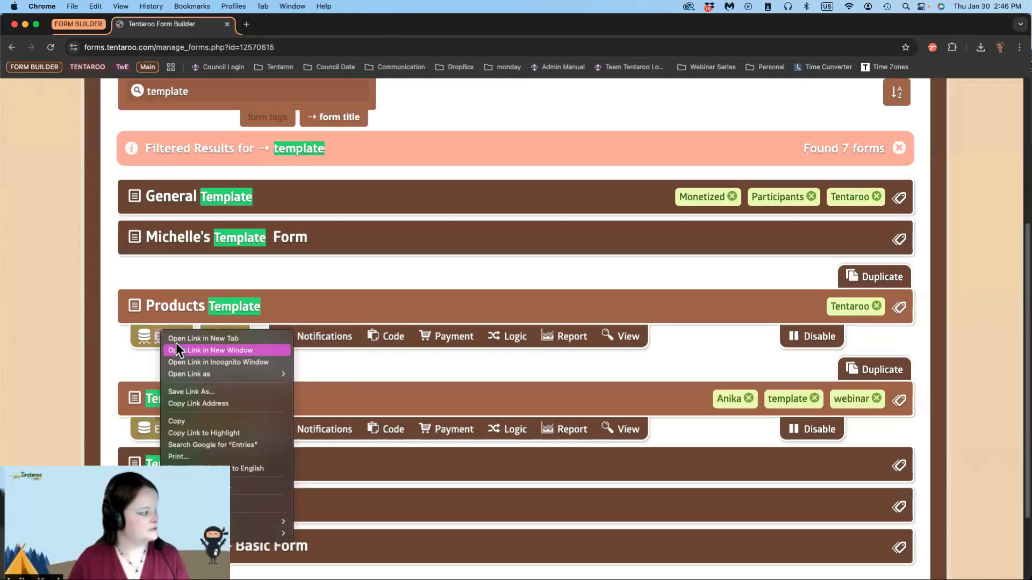
click(208, 338)
click(320, 26)
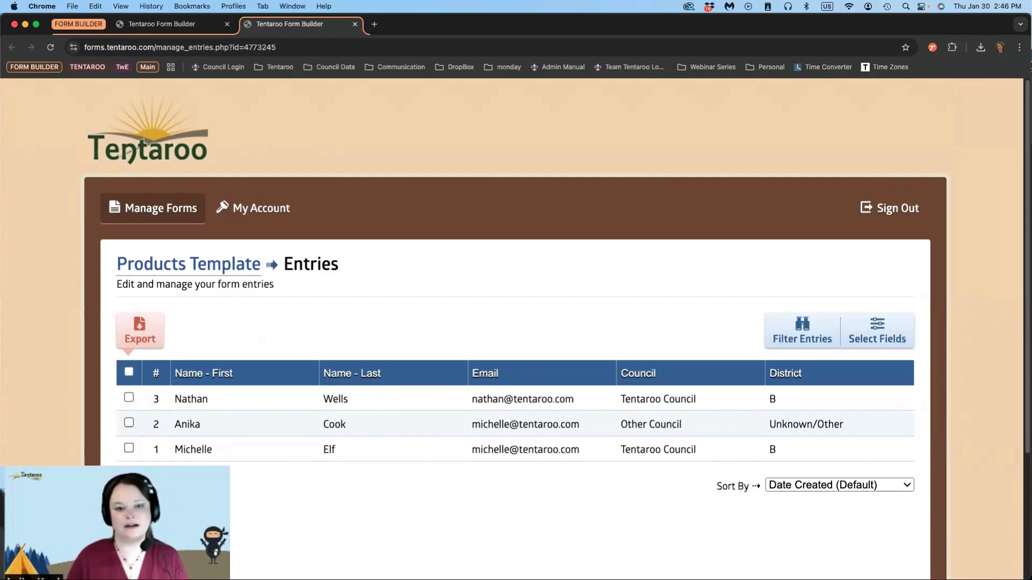
Open Template - Basic Form for editing in a new tab from the form manager
click(195, 26)
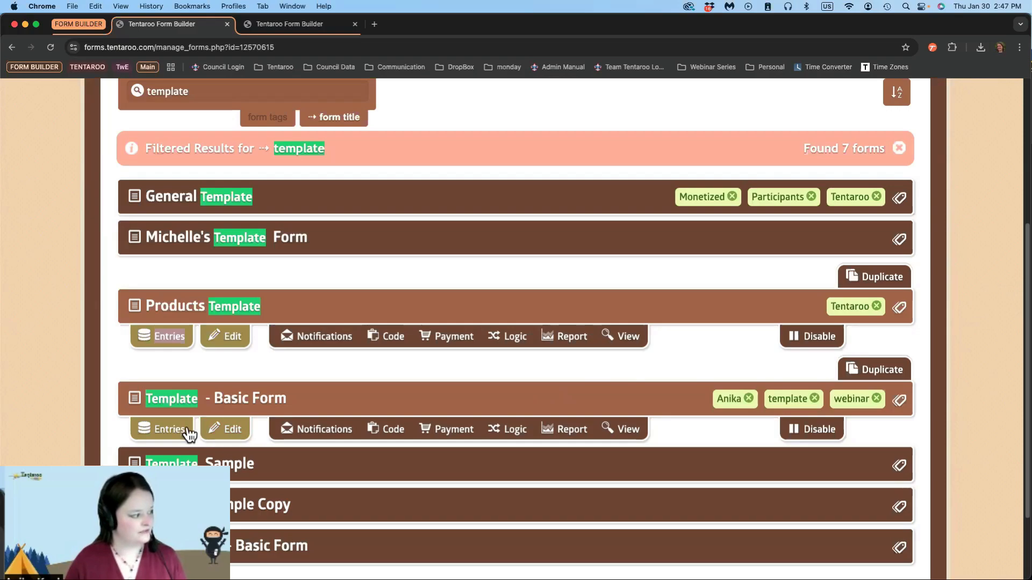
right_click(228, 438)
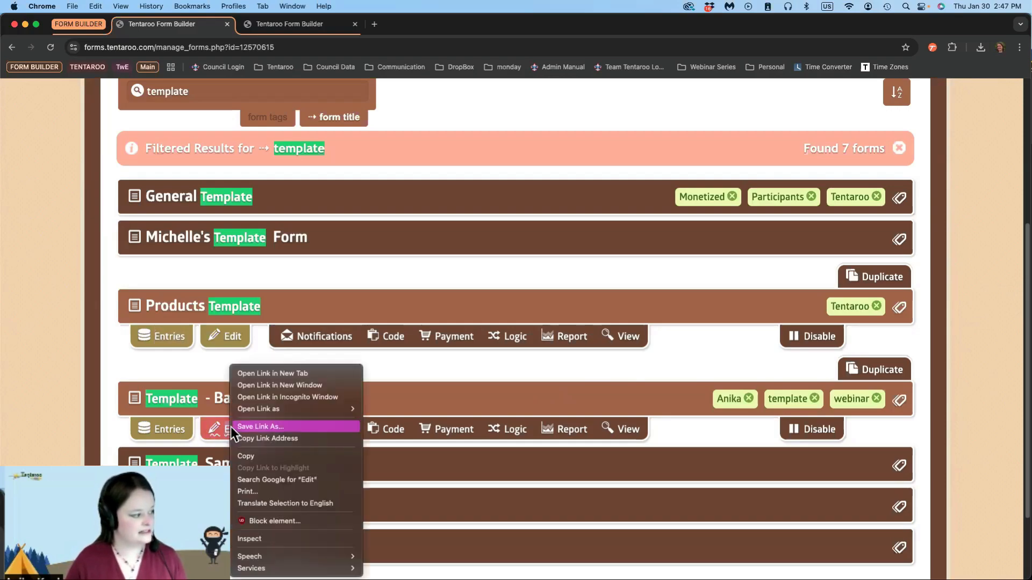
click(280, 373)
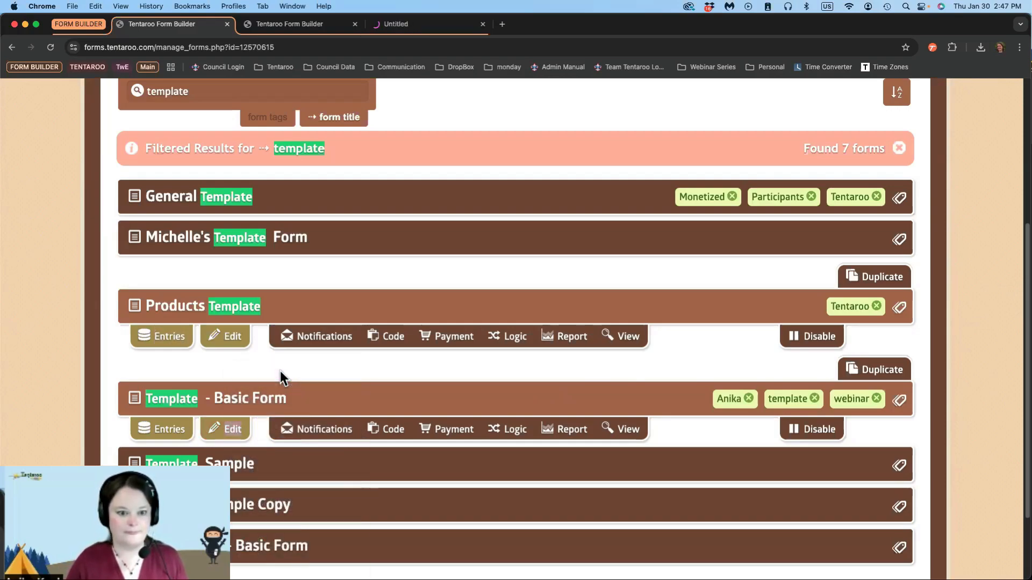
click(404, 24)
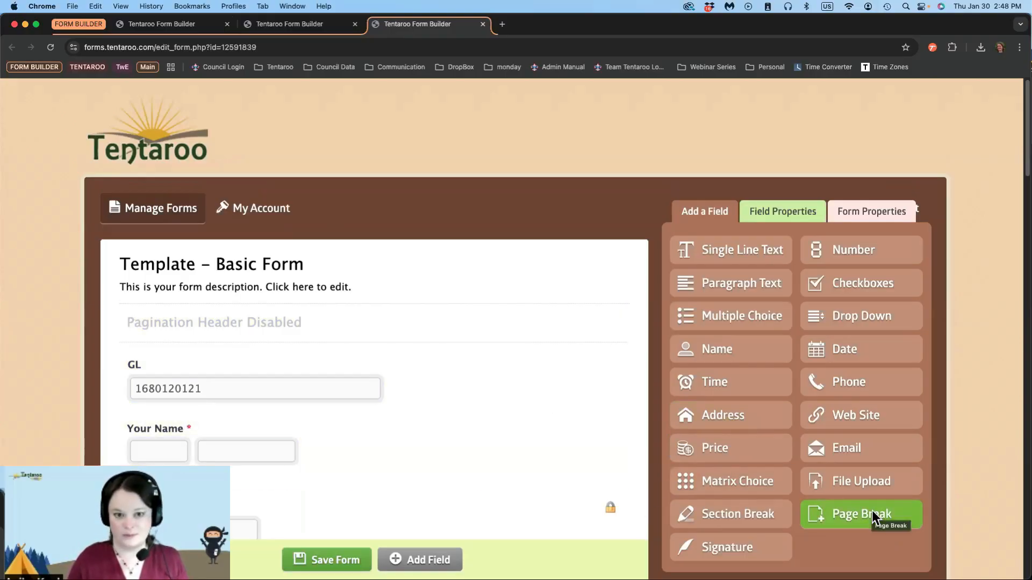
Preview the Complete Steps pagination header style on the form, and set the style back to Disable
click(281, 321)
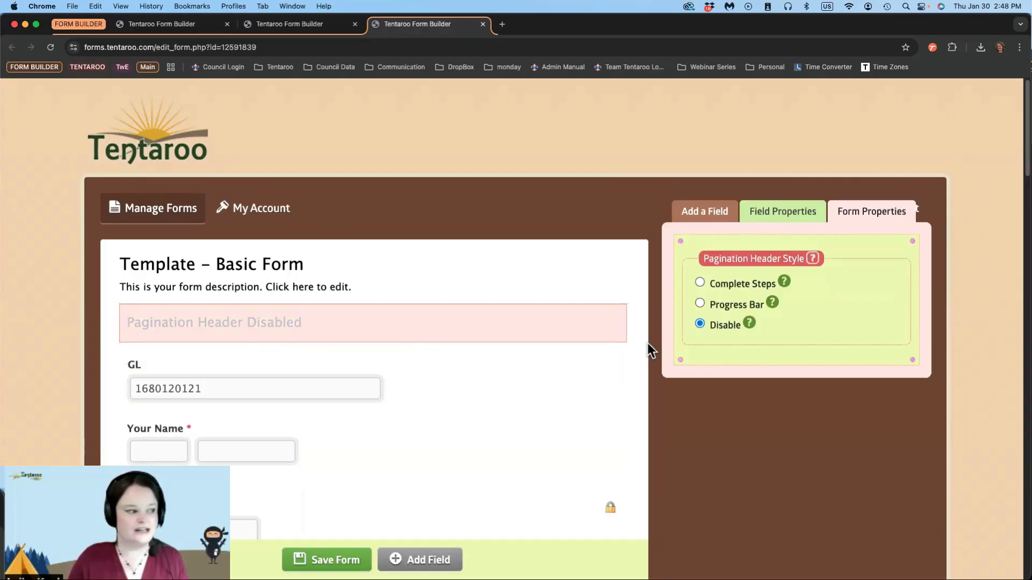
click(700, 283)
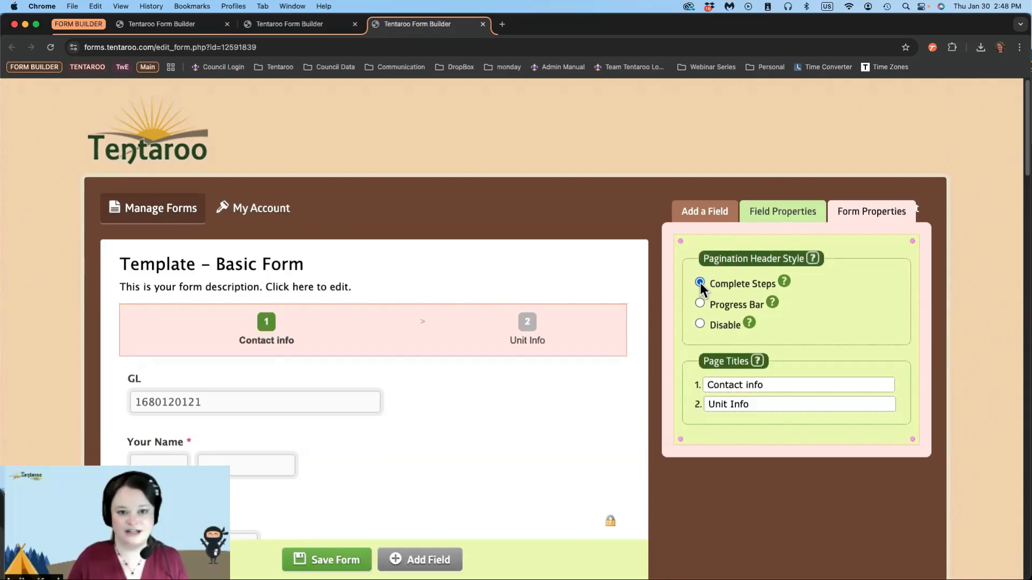
click(700, 324)
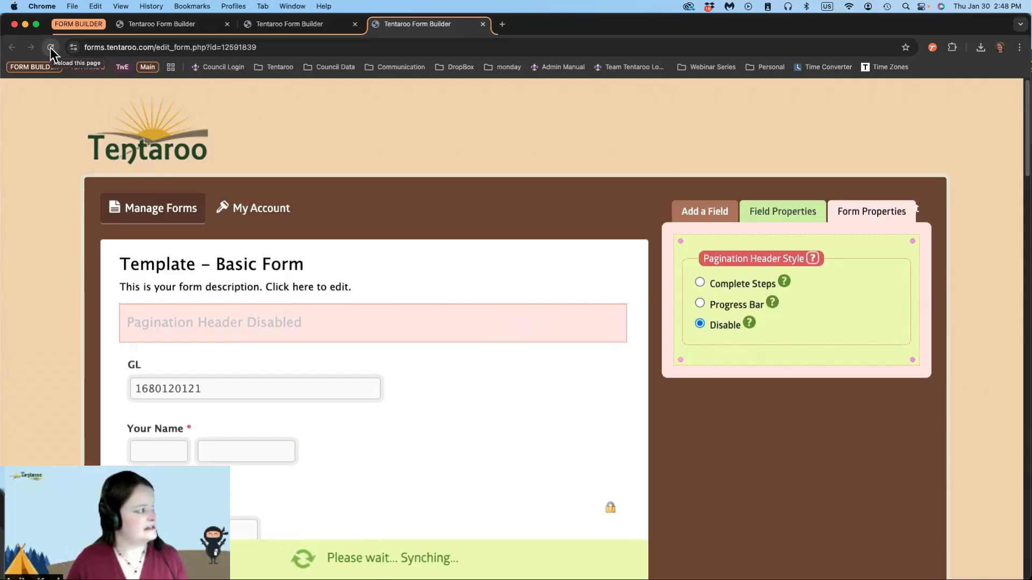
Return to the editor of Template - Basic Form and reload it, discarding the unsaved changes
click(199, 25)
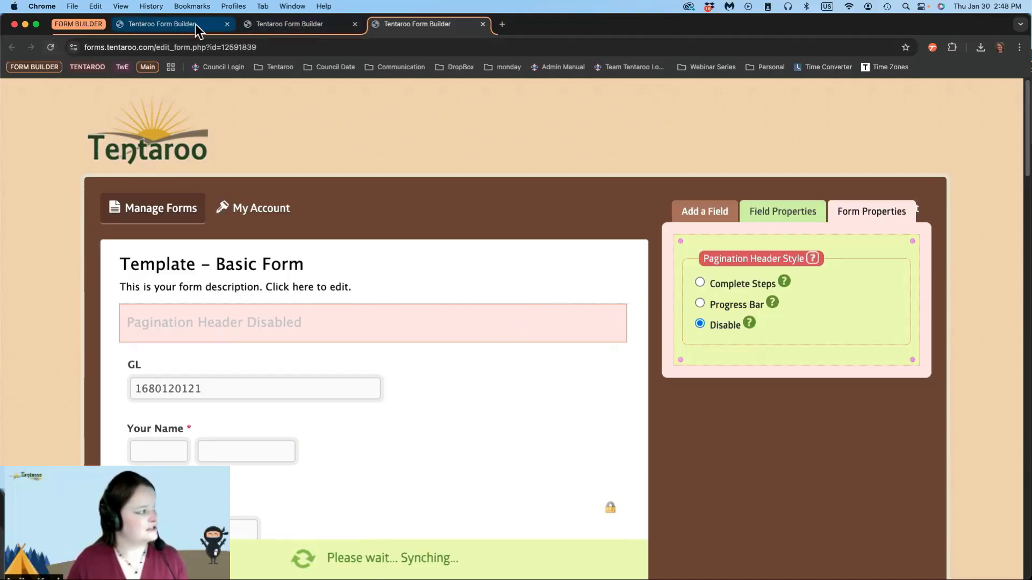
scroll(938, 215, up, 5)
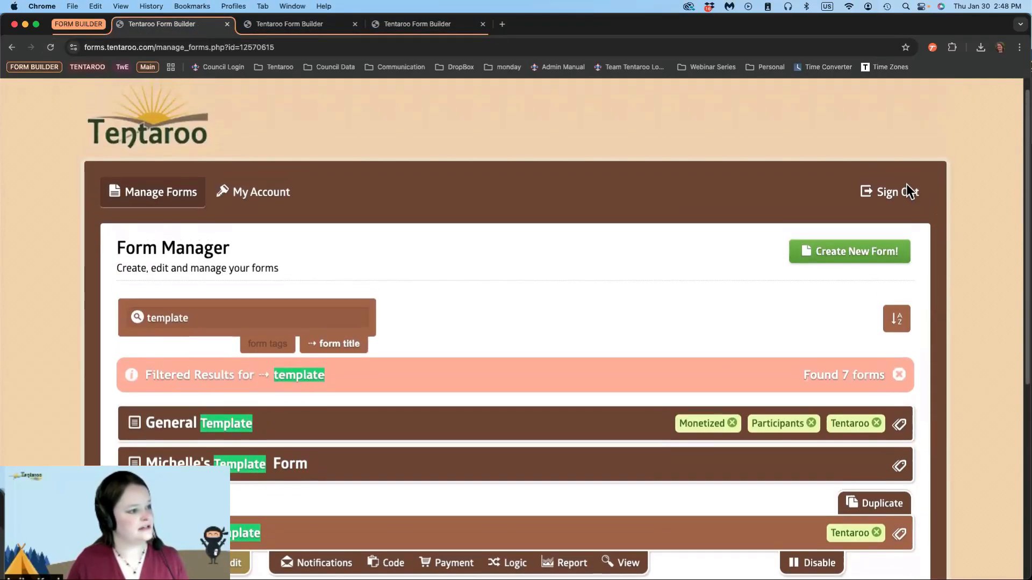
click(388, 25)
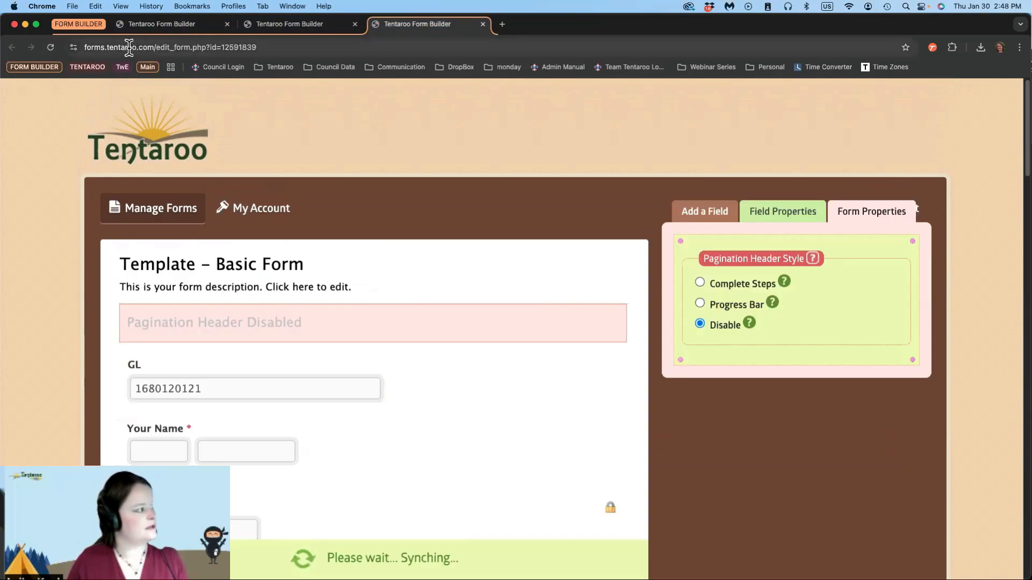
click(50, 48)
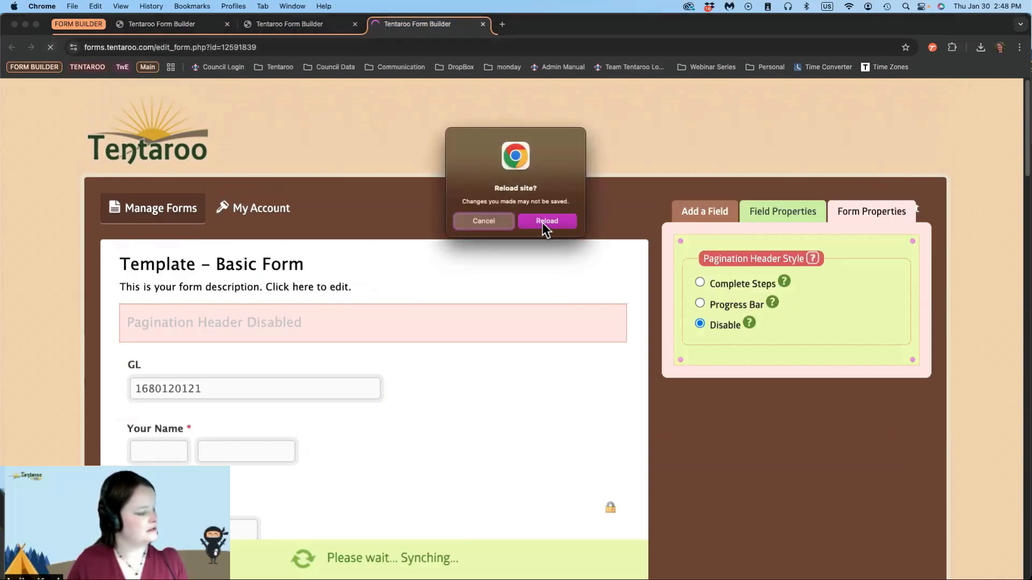
click(543, 221)
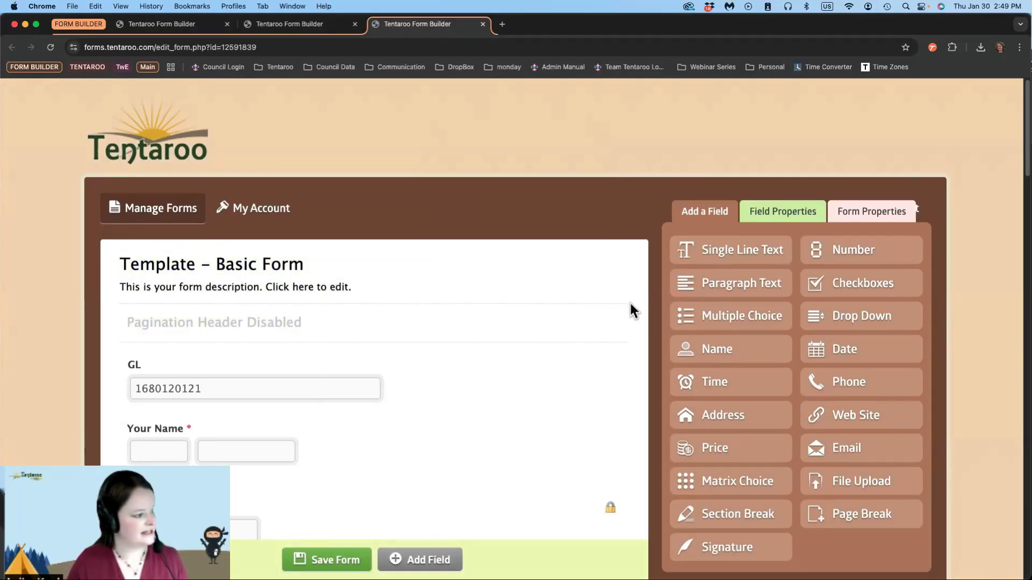
Expand the additional form properties and allow clients to save and resume the form later
scroll(630, 301, down, 1)
click(855, 211)
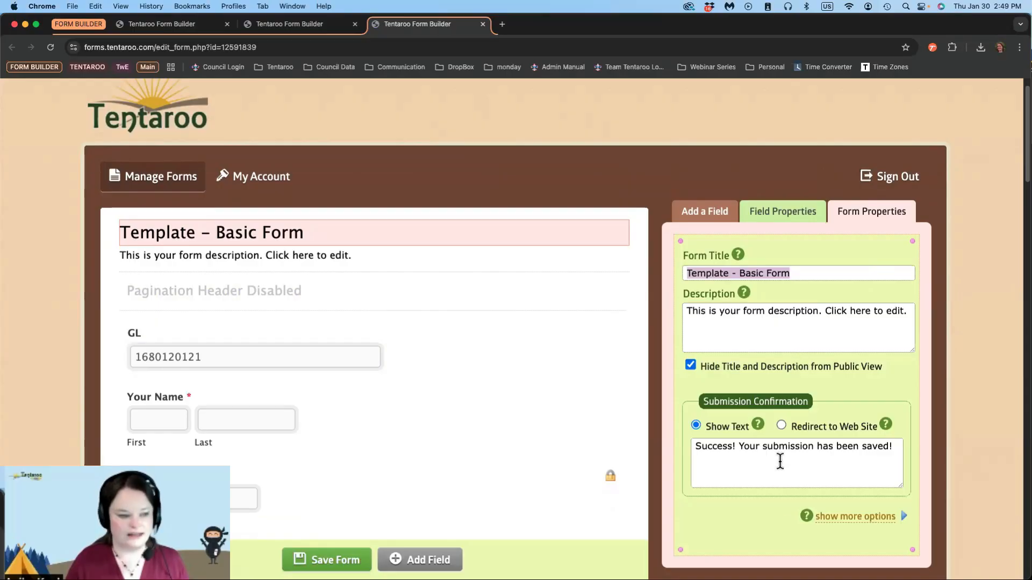
click(870, 519)
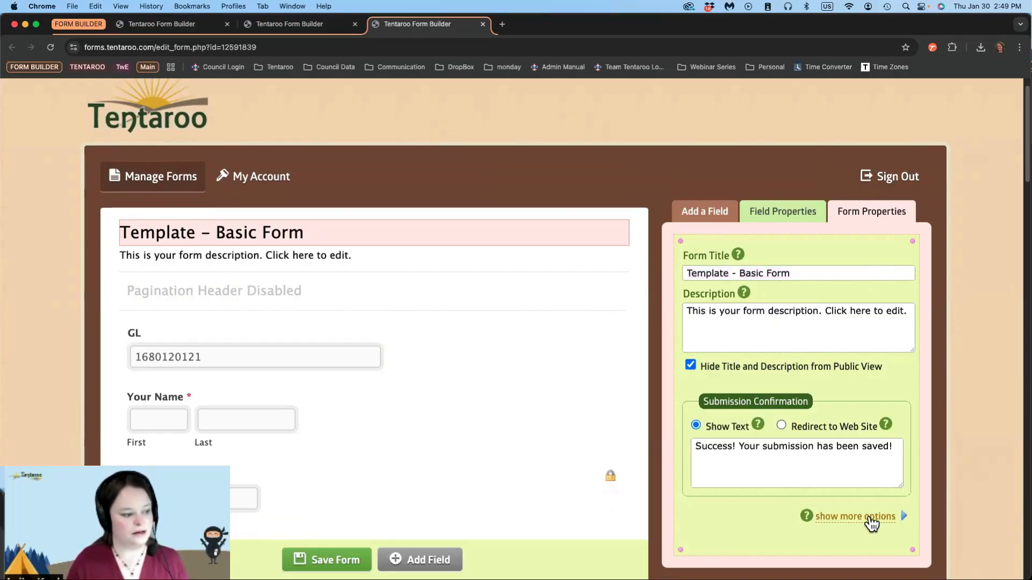
scroll(871, 524, down, 2)
scroll(870, 522, down, 1)
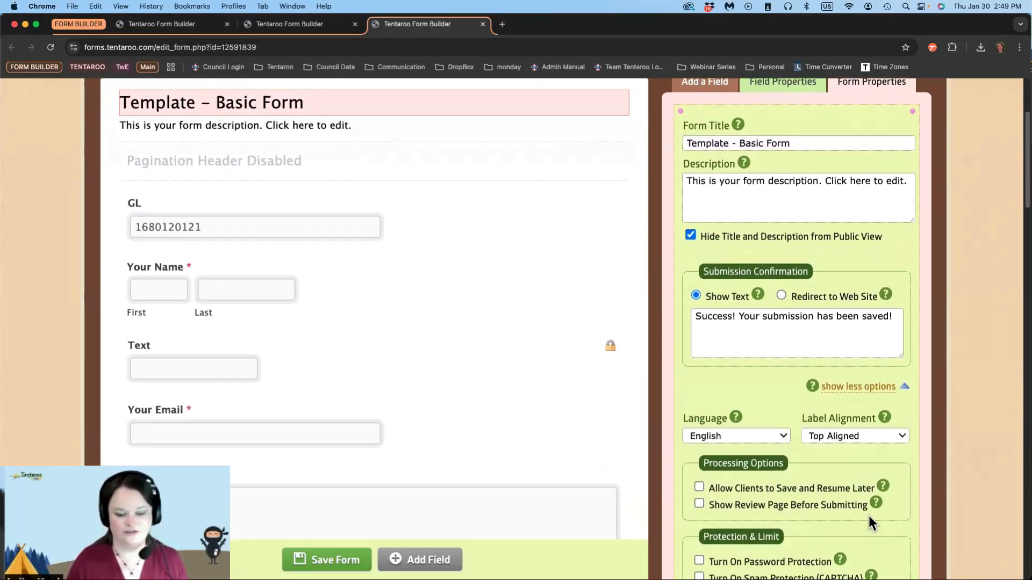
scroll(868, 516, down, 5)
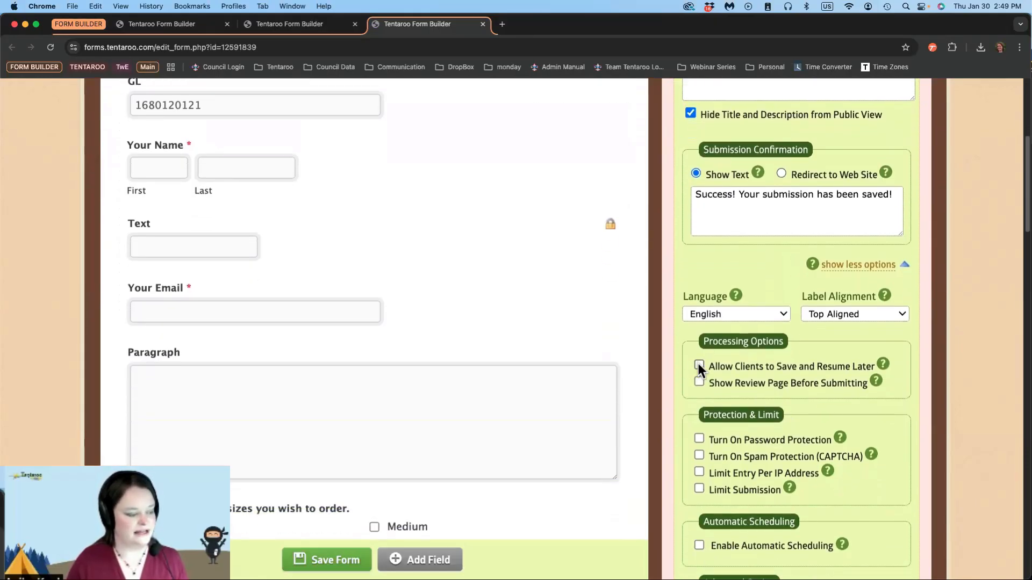
click(699, 366)
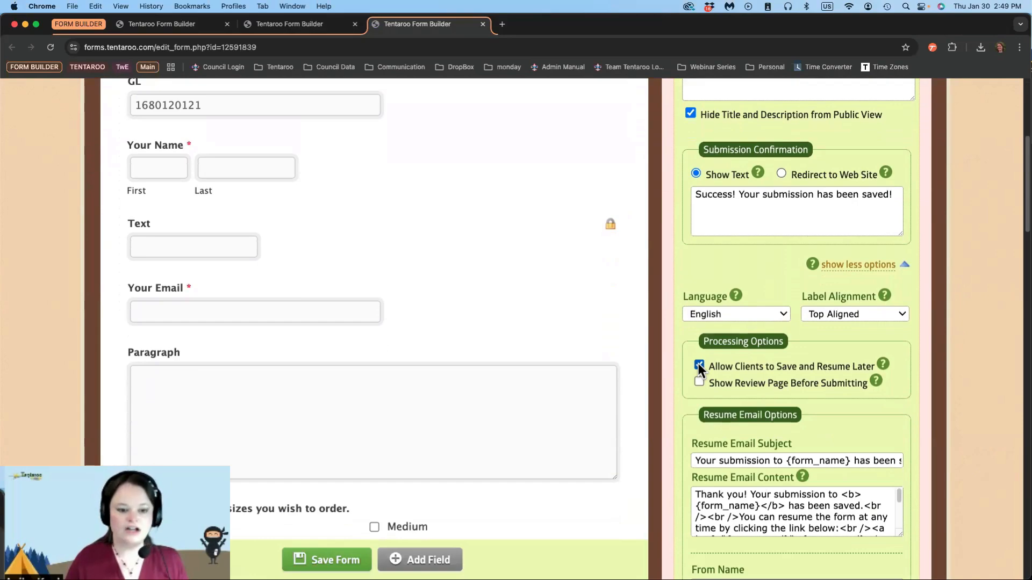
Set the From Name of the resume email to Great Sky Country Council
scroll(698, 366, down, 4)
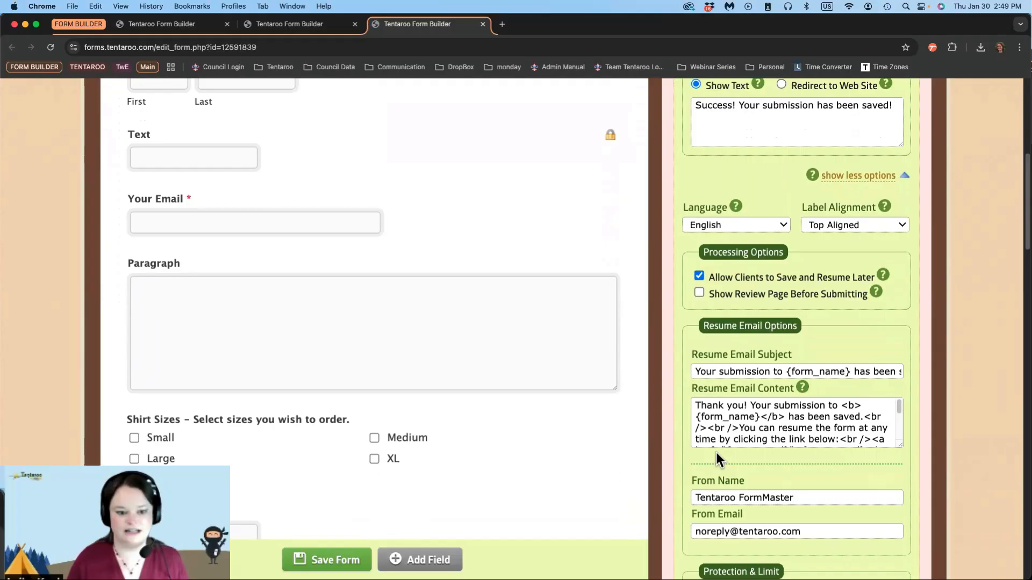
scroll(715, 450, down, 4)
click(799, 408)
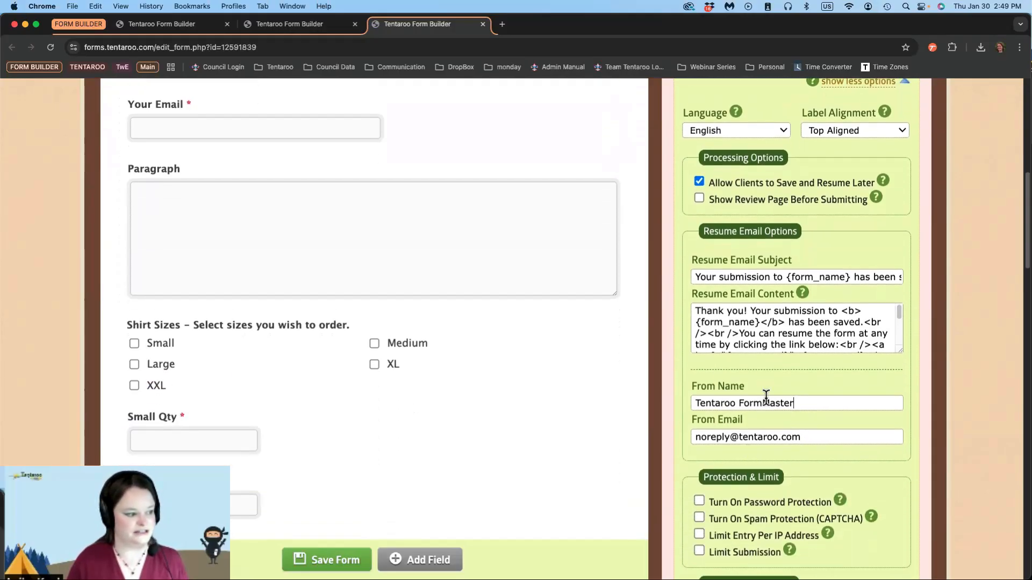
triple_click(767, 402)
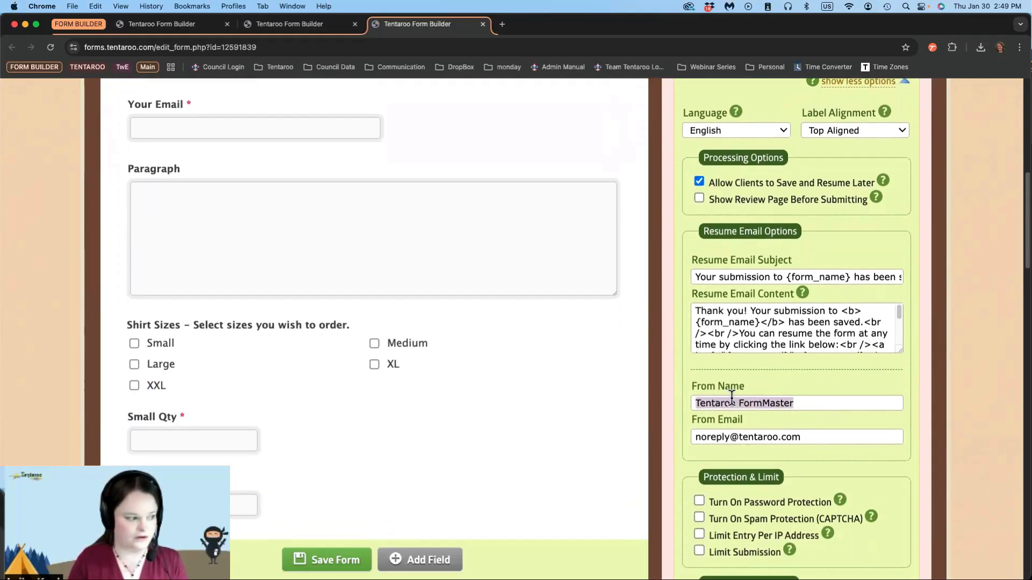
text(Great)
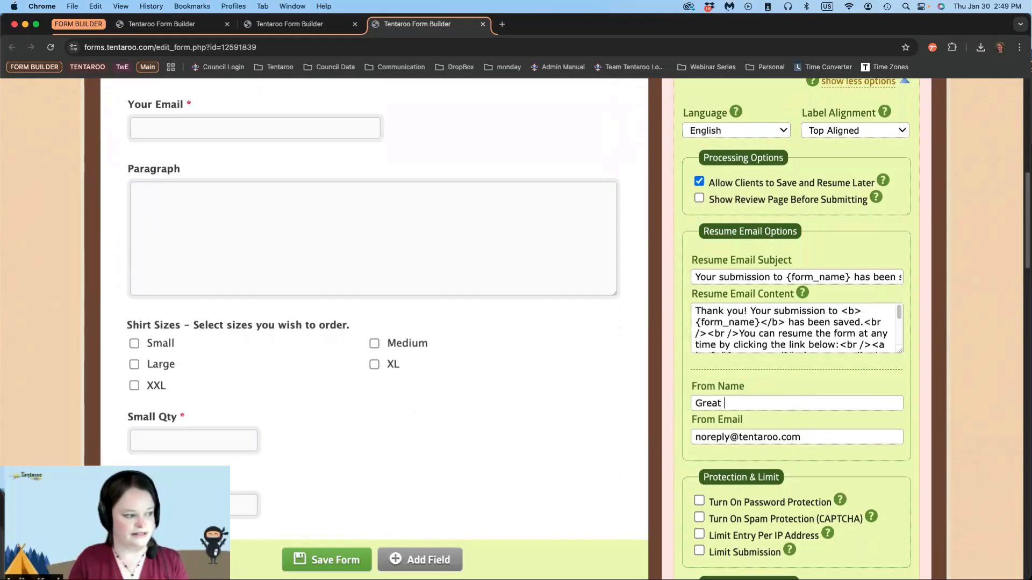
text( Sky Country )
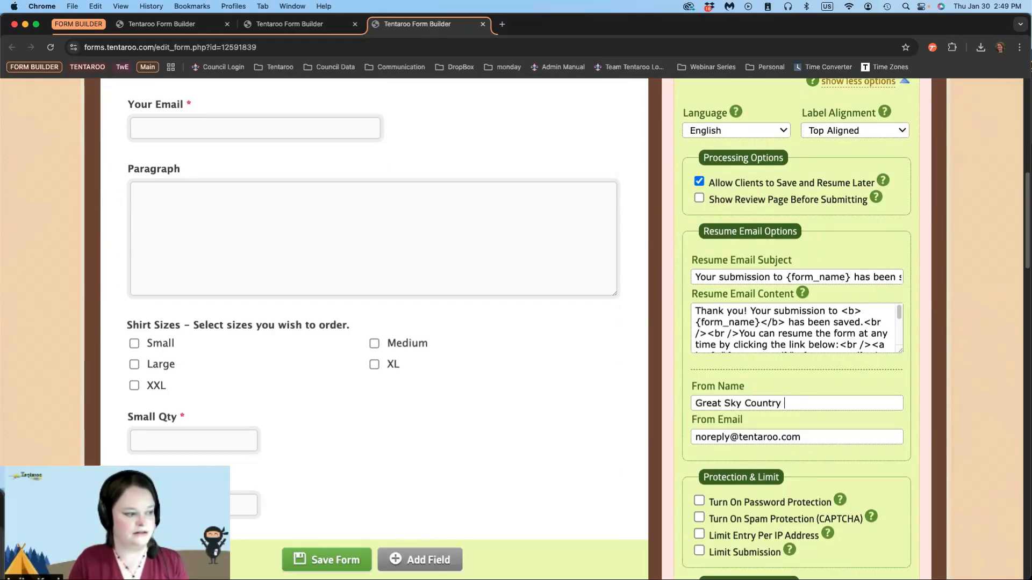
text(Council)
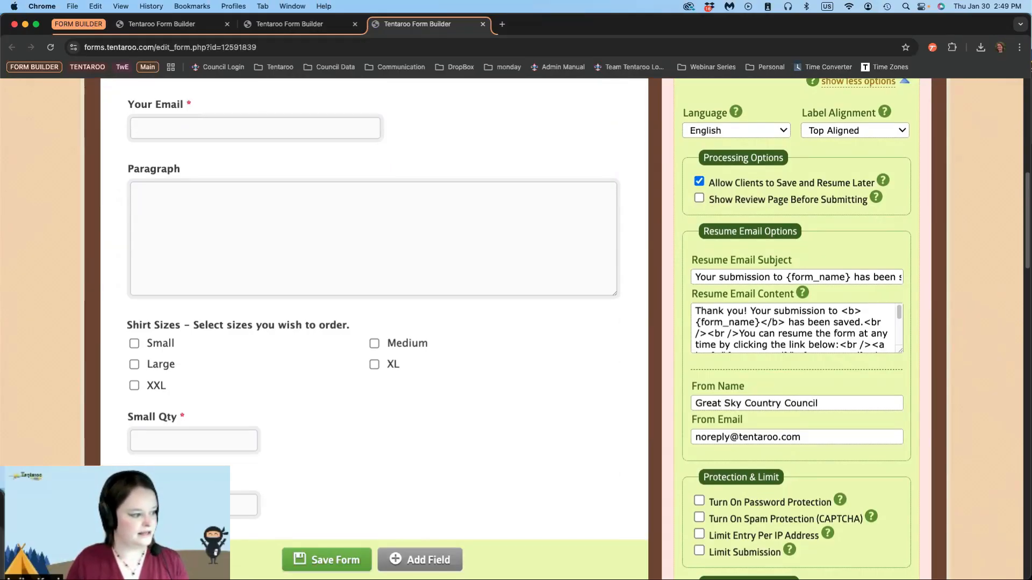
Save the form and choose to continue editing it
scroll(893, 457, down, 3)
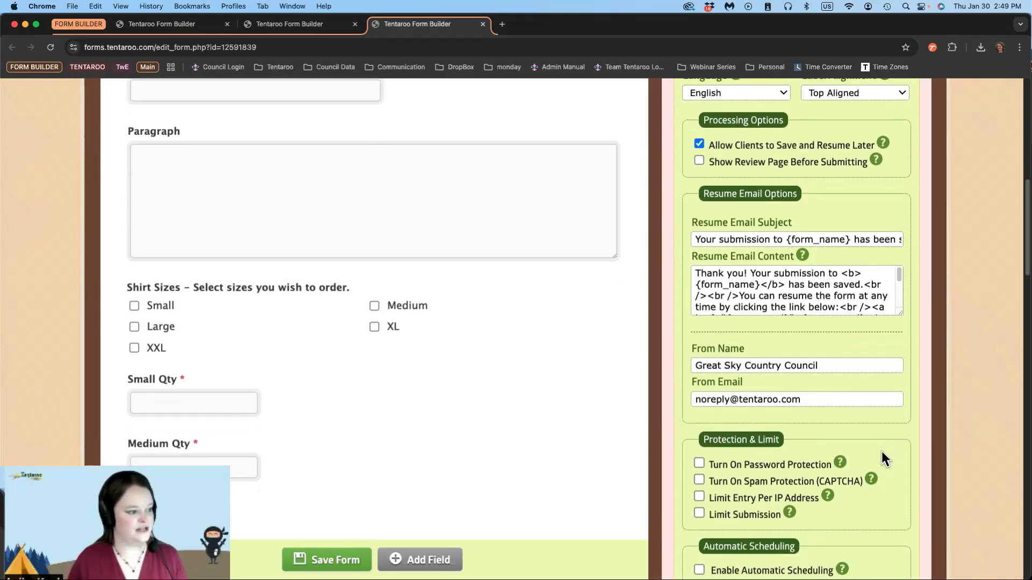
click(326, 560)
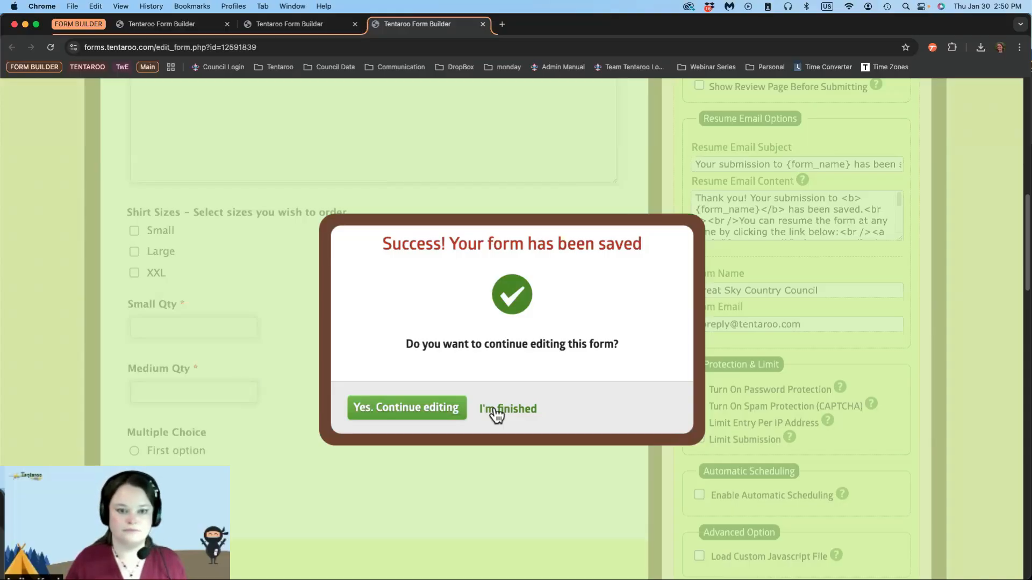
click(414, 418)
Review the full Resume Email Content in the additional form properties, enlarging its text box and selecting all of its text
click(897, 214)
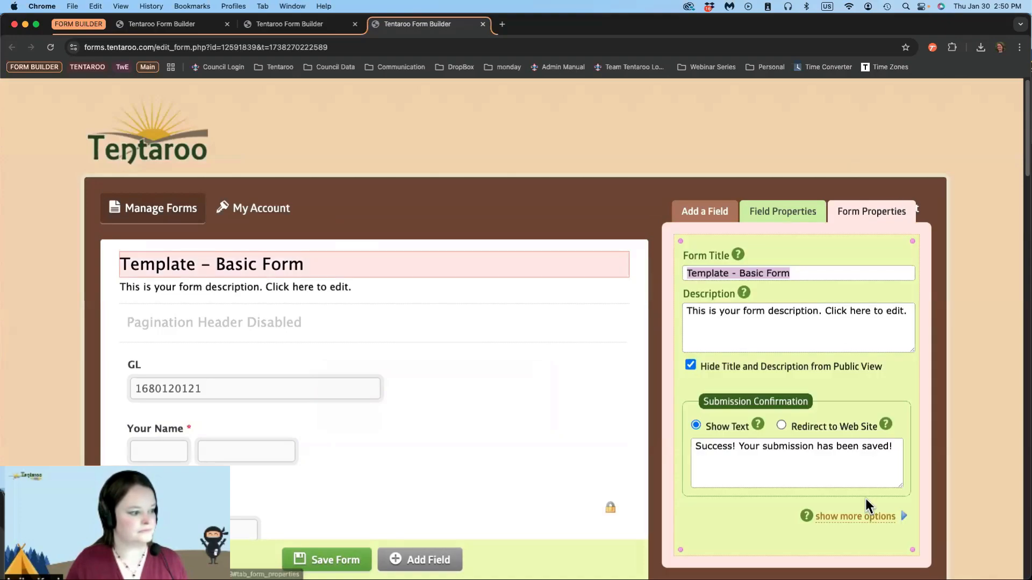
click(845, 518)
scroll(835, 507, down, 5)
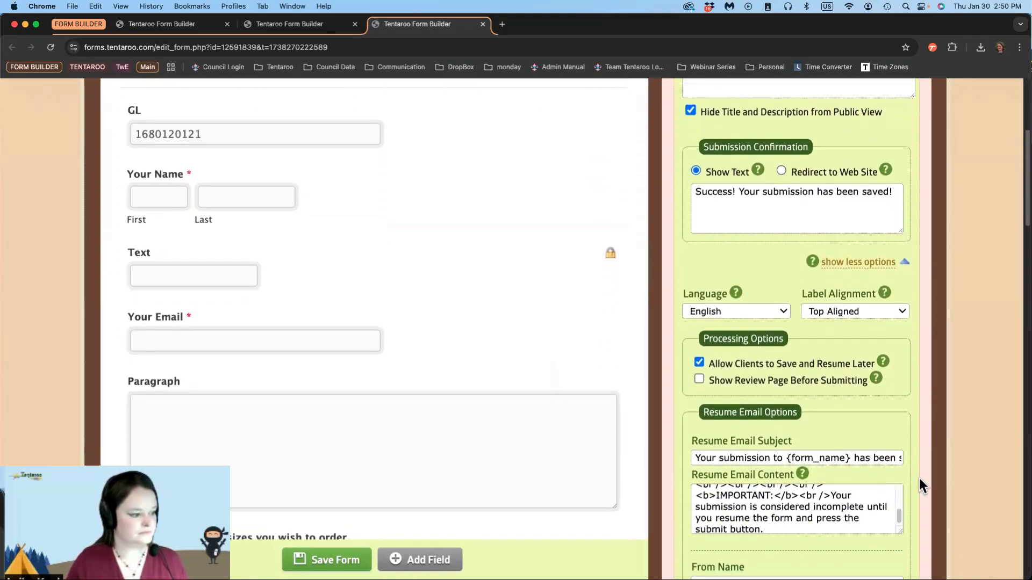
scroll(919, 478, down, 3)
drag(903, 423, 897, 579)
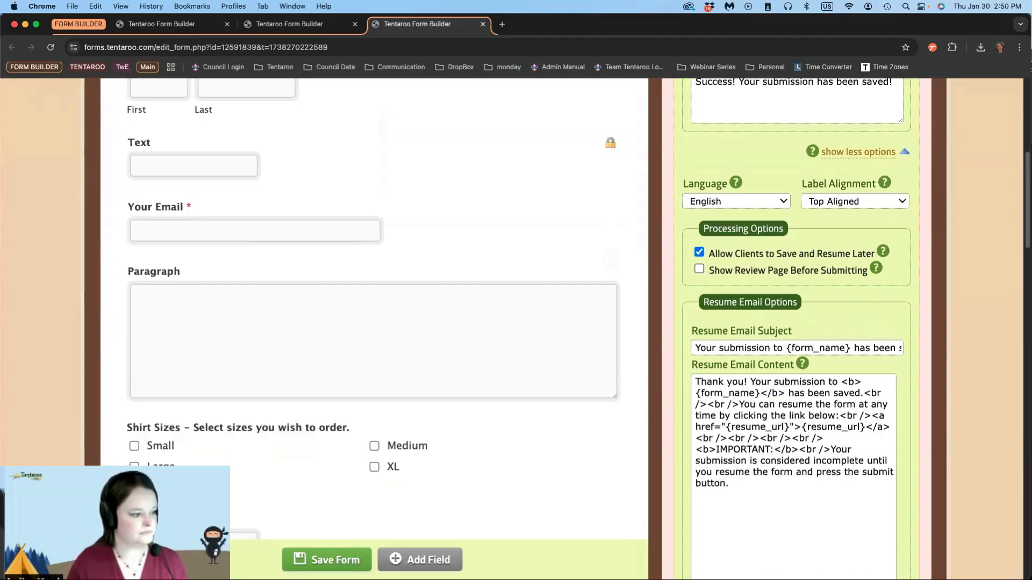
scroll(850, 462, down, 2)
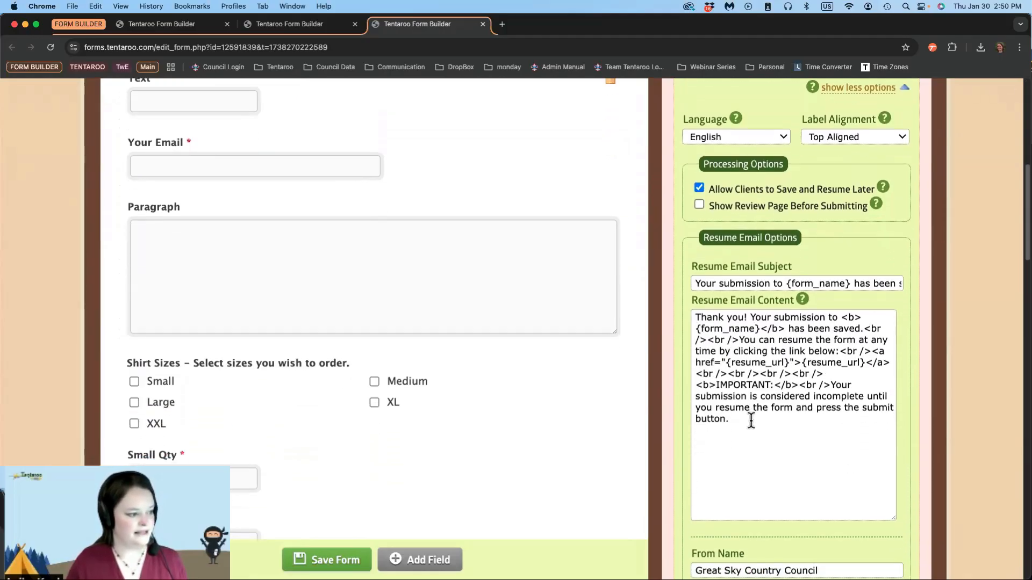
drag(750, 420, 688, 318)
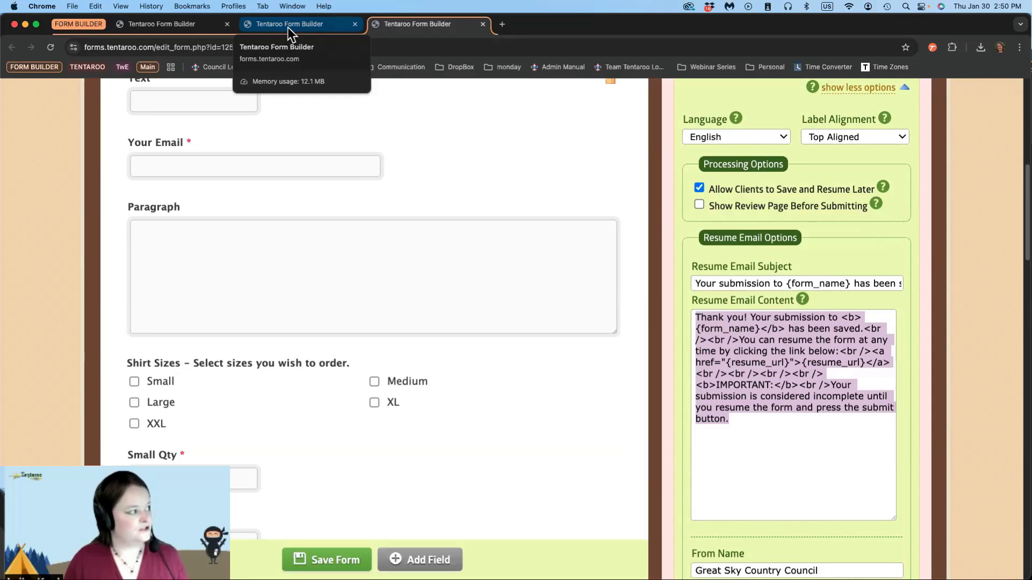
Return to the form manager and open the public view of Template - Basic Form
click(270, 30)
click(198, 26)
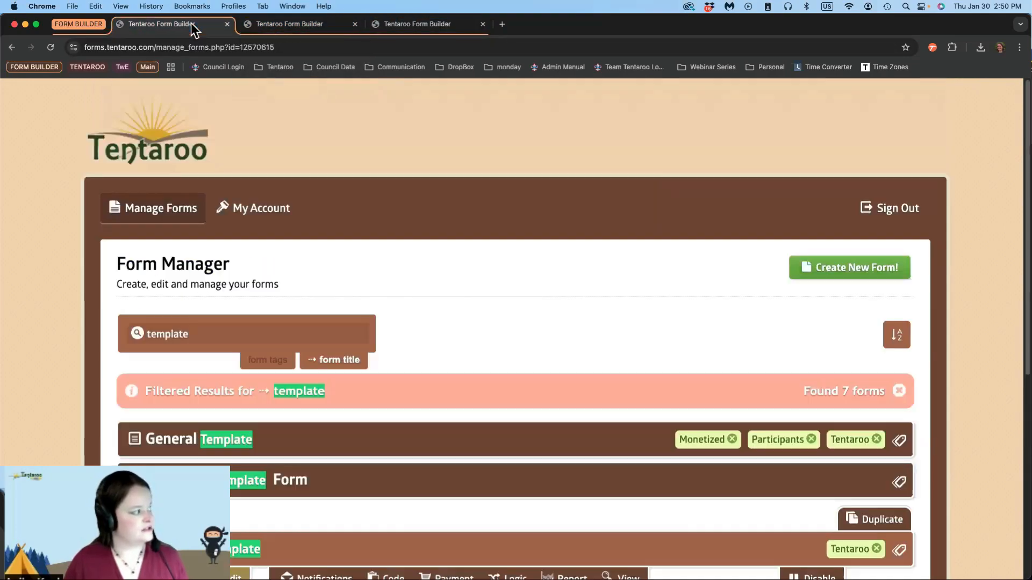
scroll(344, 477, down, 5)
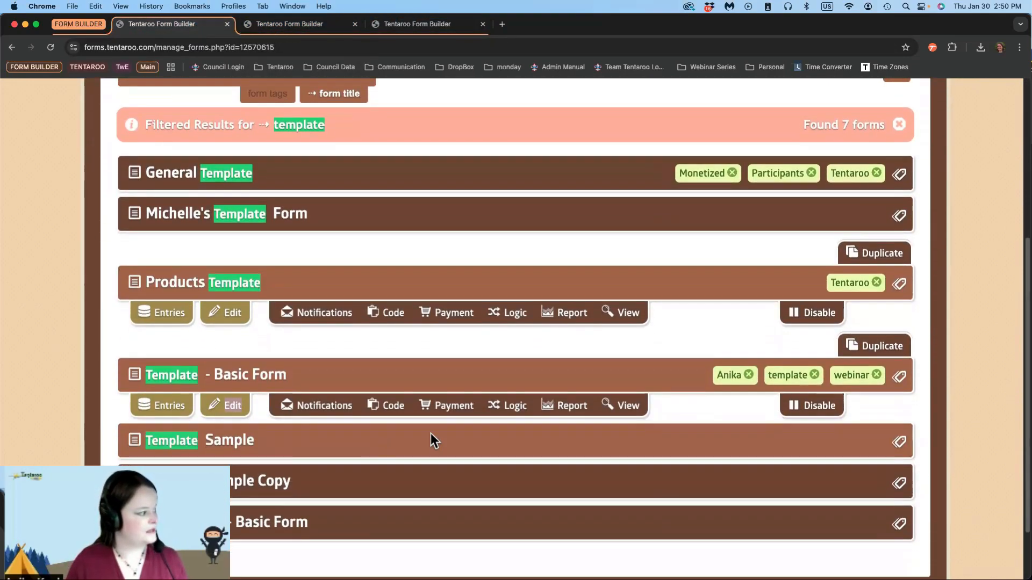
click(634, 408)
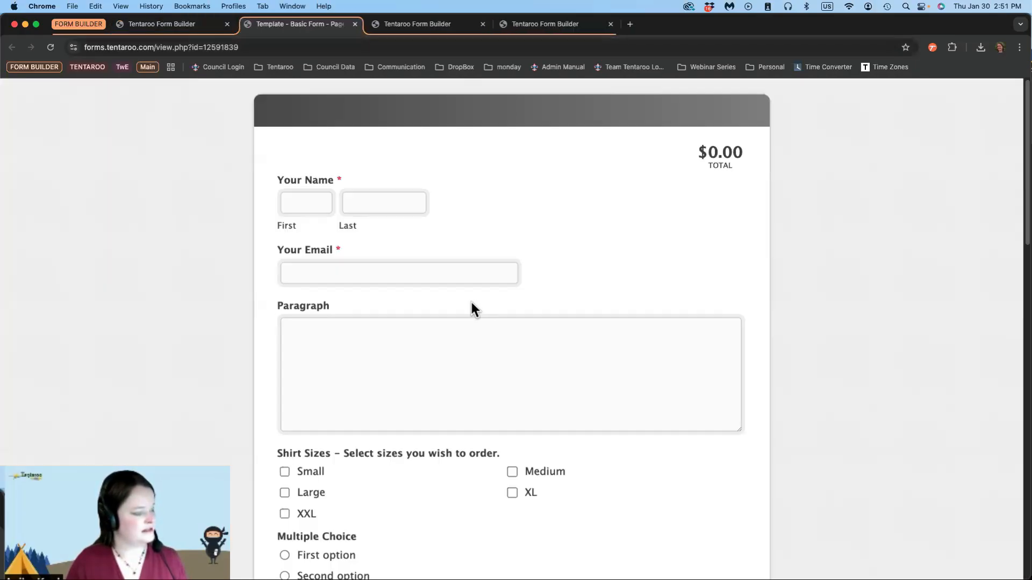
Turn on saving progress and resuming later at the end of the form's first page
scroll(472, 304, down, 10)
scroll(472, 302, down, 7)
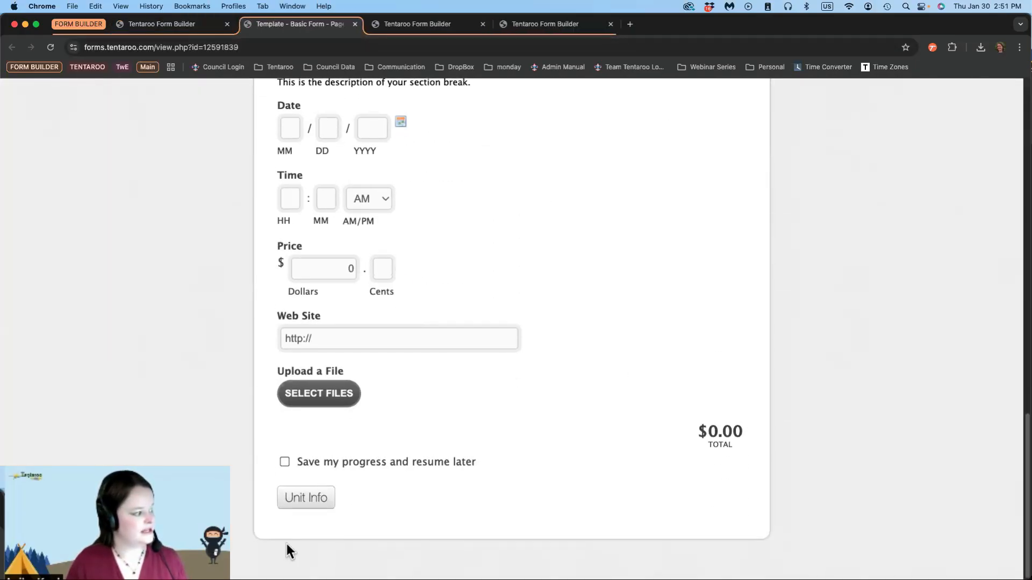
click(285, 462)
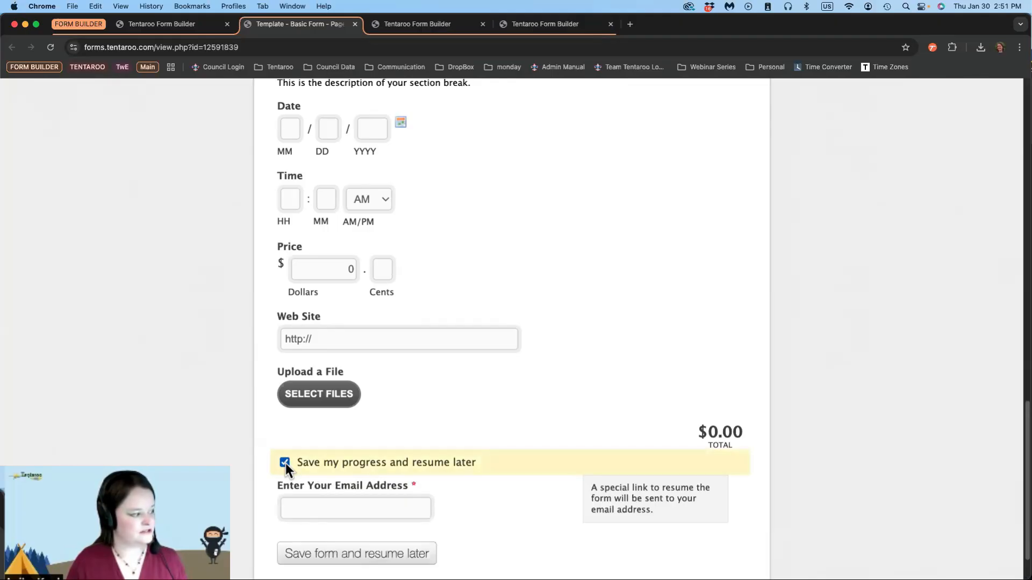
Activate the resume email address field, and from the form manager open the Template - Basic Form entries in a new tab
click(342, 506)
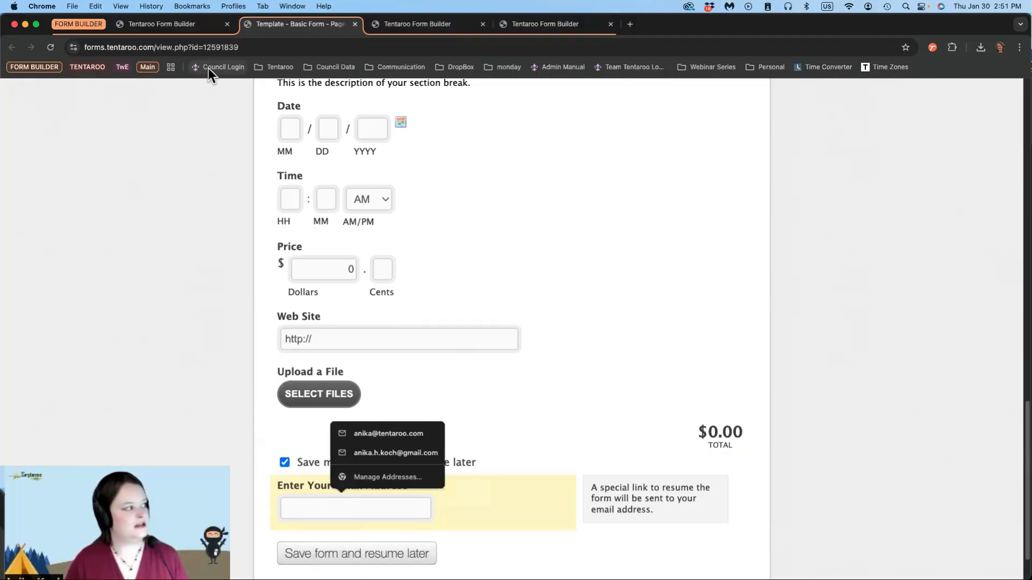
click(414, 30)
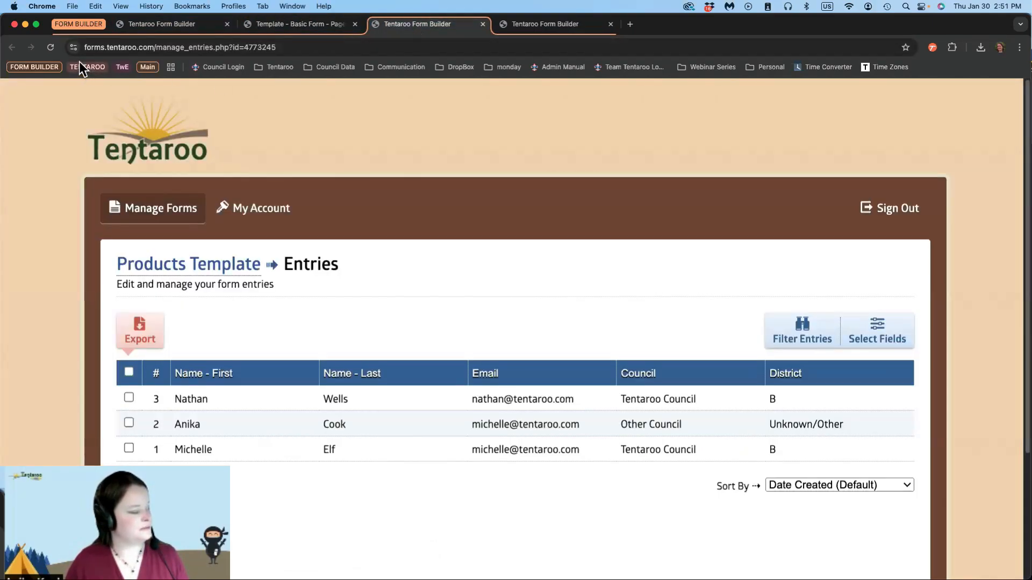
click(173, 24)
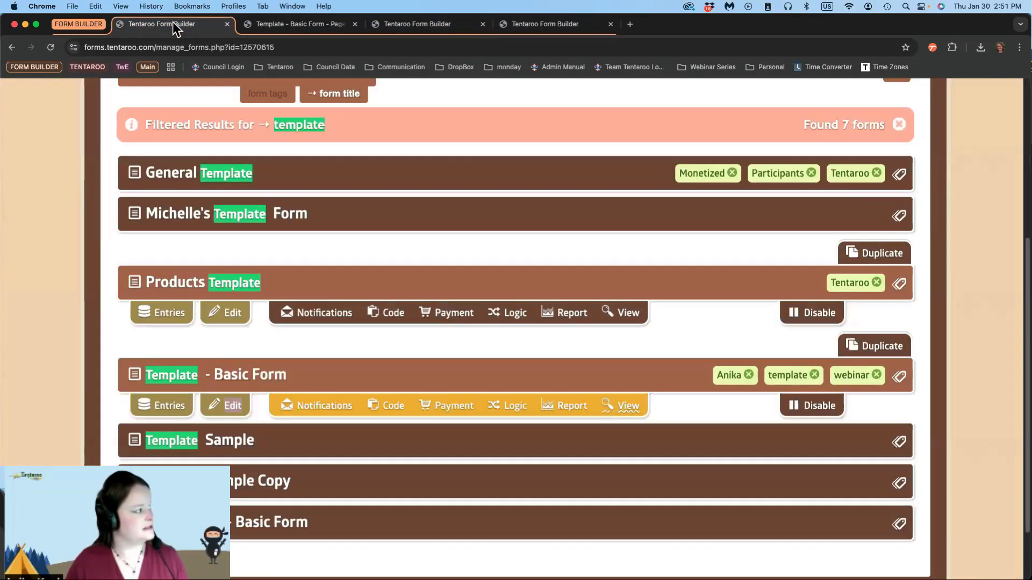
right_click(163, 409)
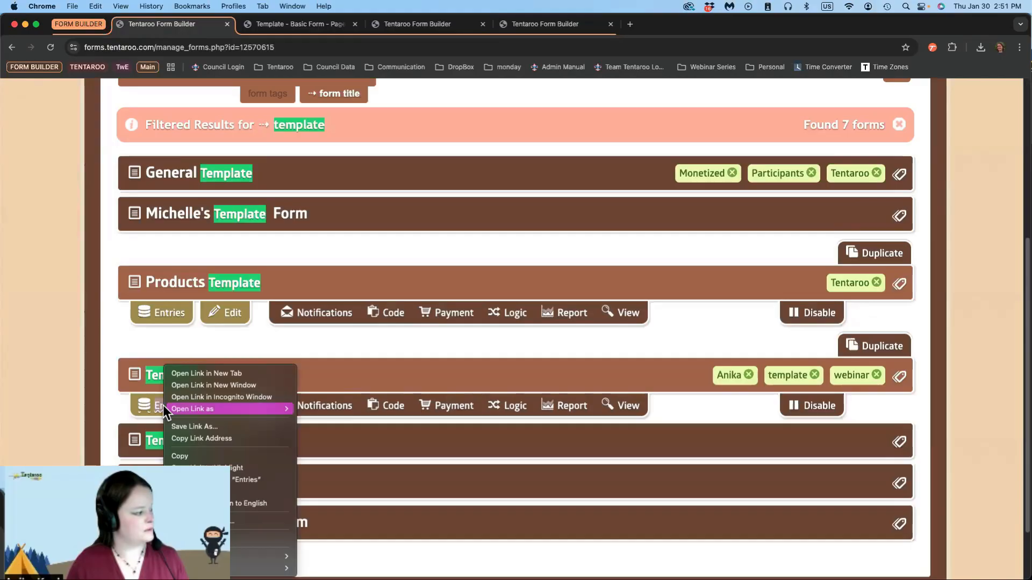
click(199, 370)
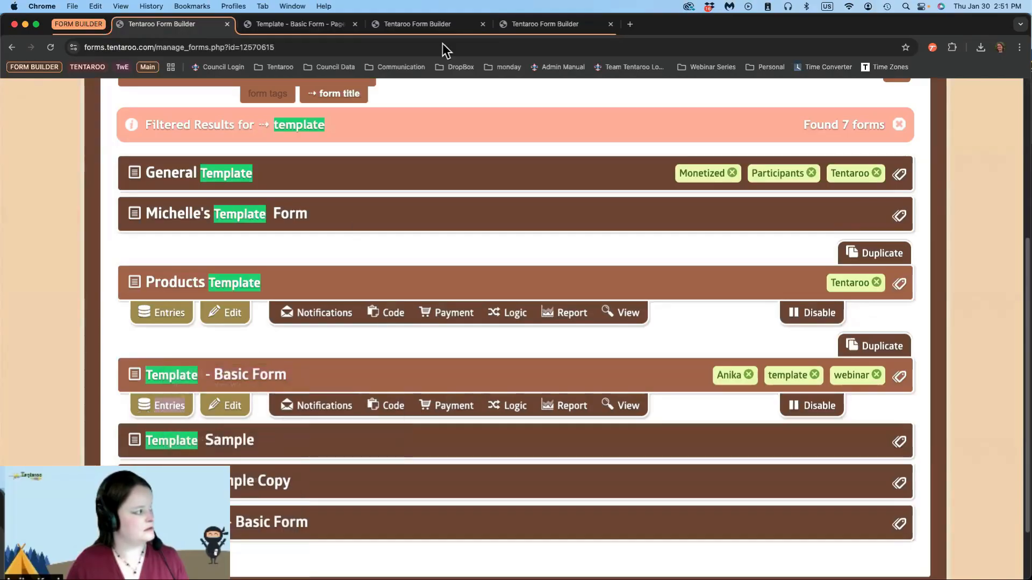
click(276, 23)
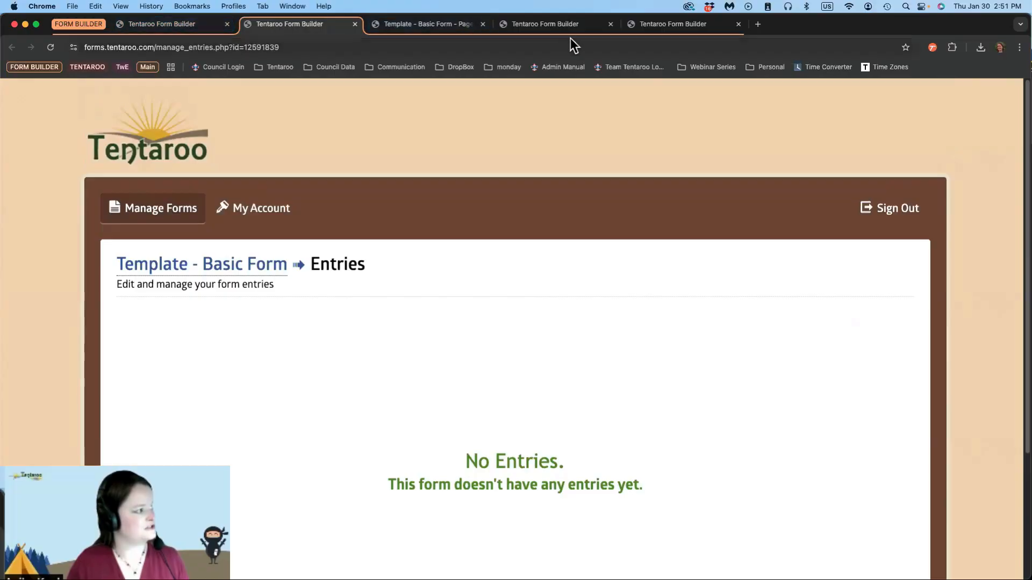
Return to the form manager and open the entries of Products Template in a new tab
click(150, 23)
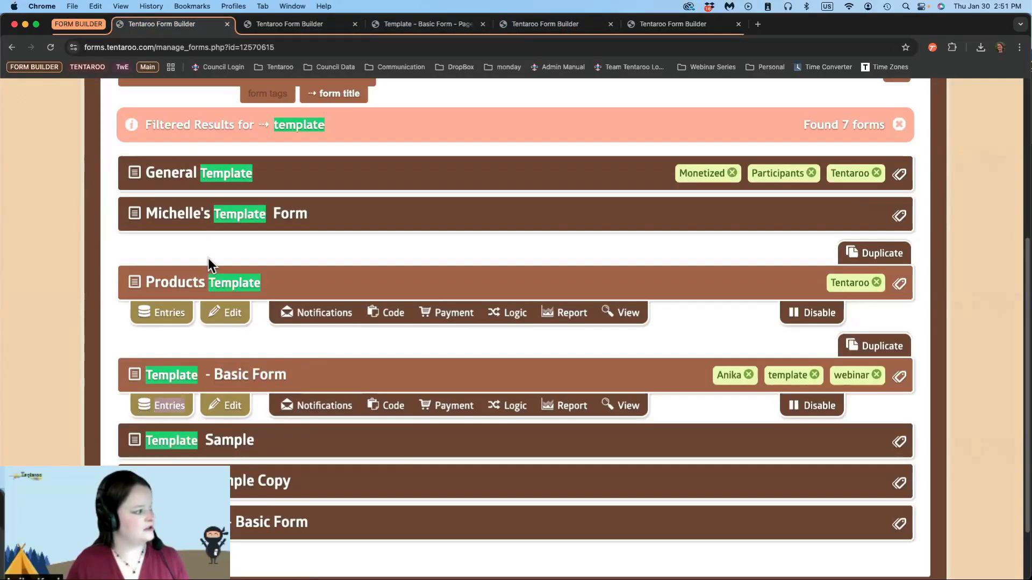
right_click(173, 309)
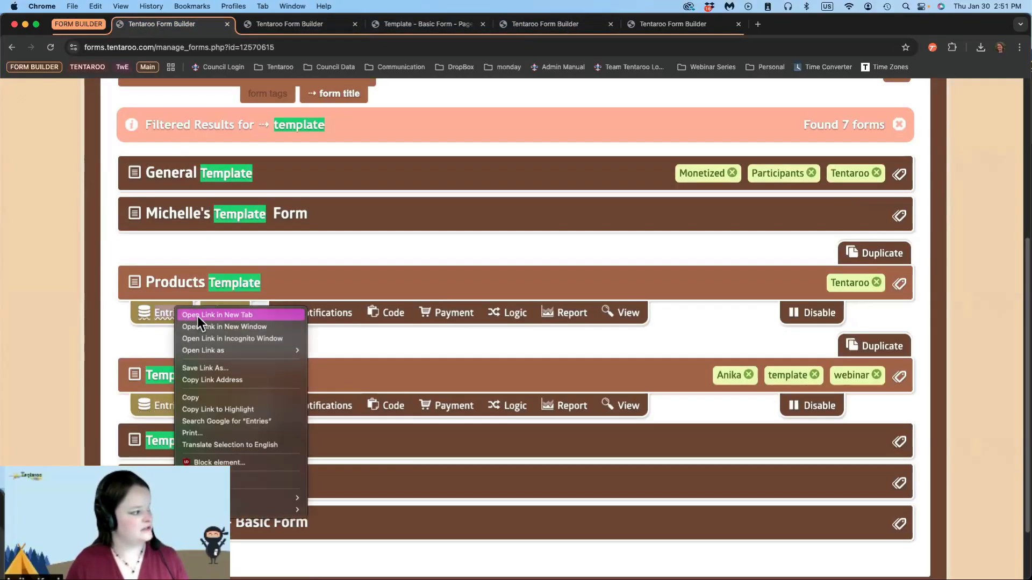
click(198, 316)
click(423, 22)
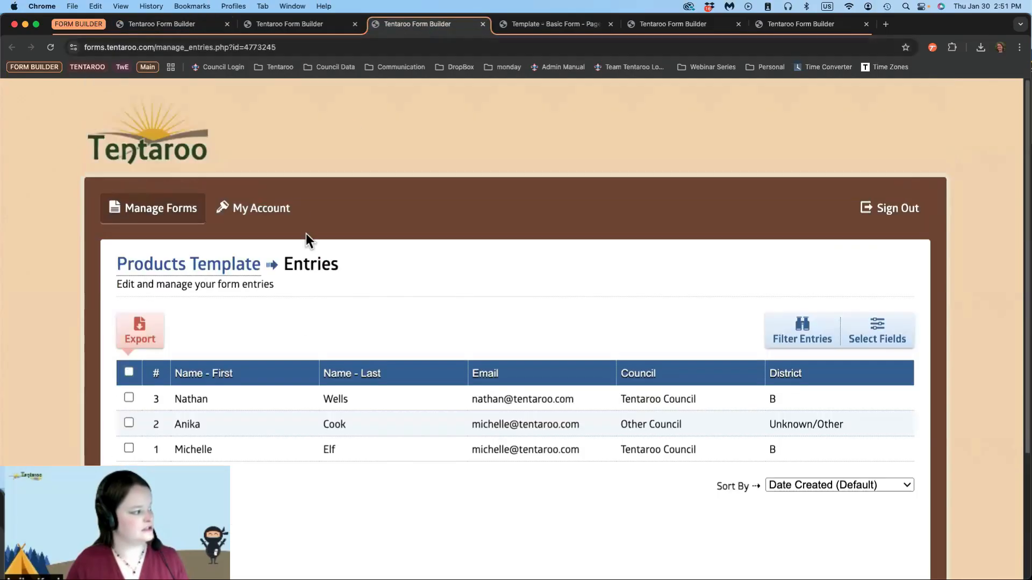
Open Products Template for editing in a new tab and expand the additional options in its form properties
click(194, 26)
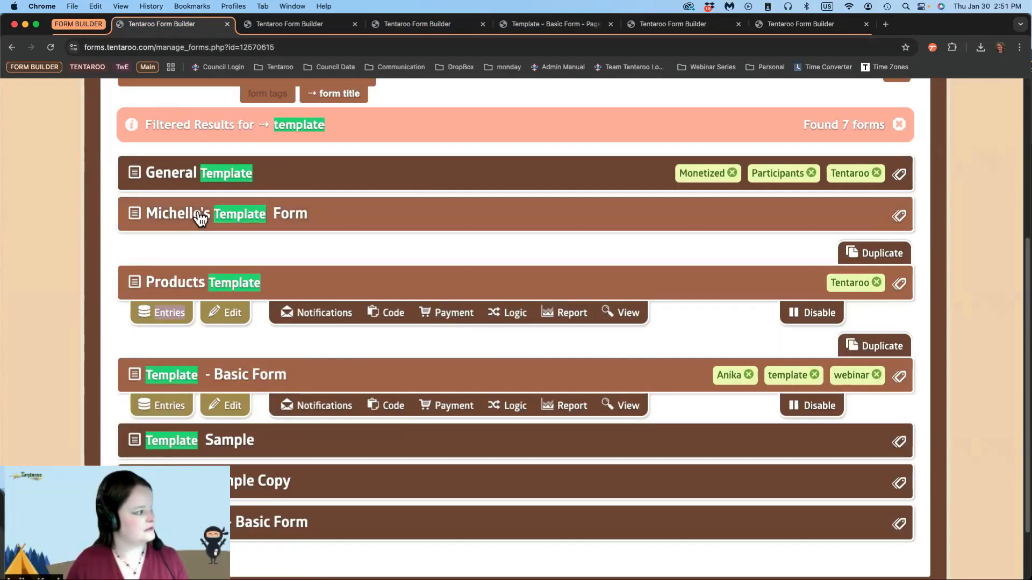
right_click(226, 318)
click(236, 321)
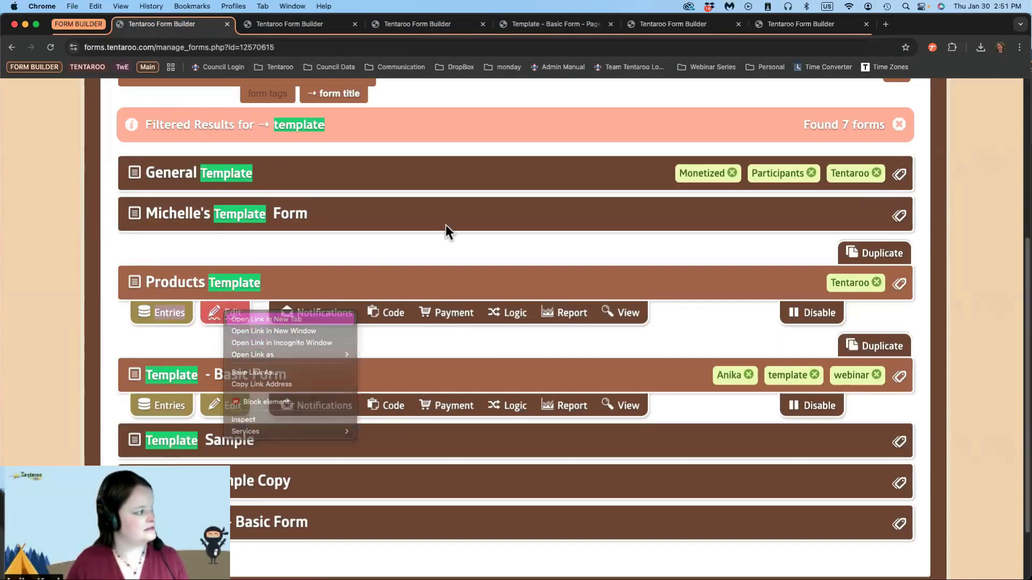
click(525, 26)
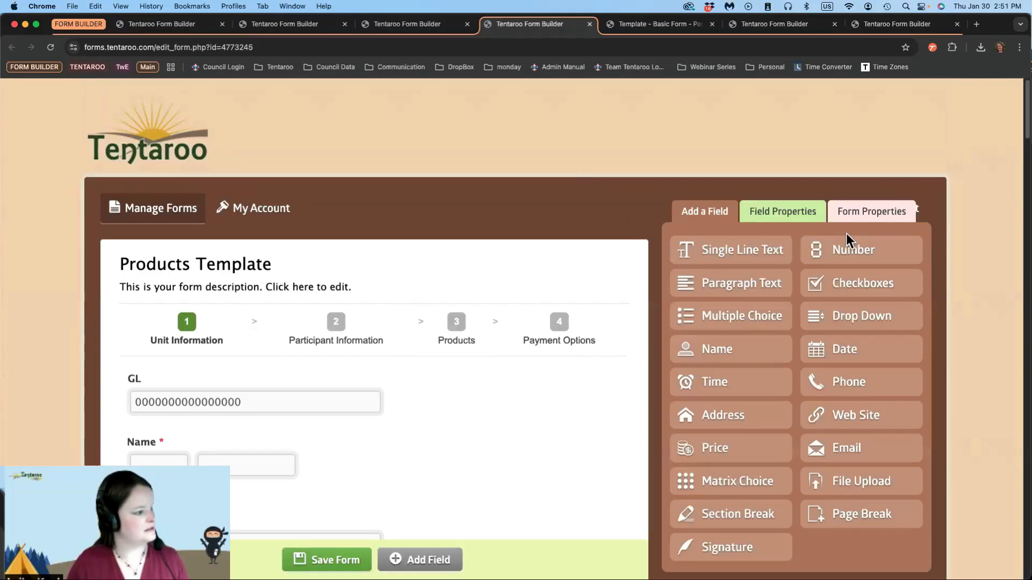
click(867, 211)
click(866, 519)
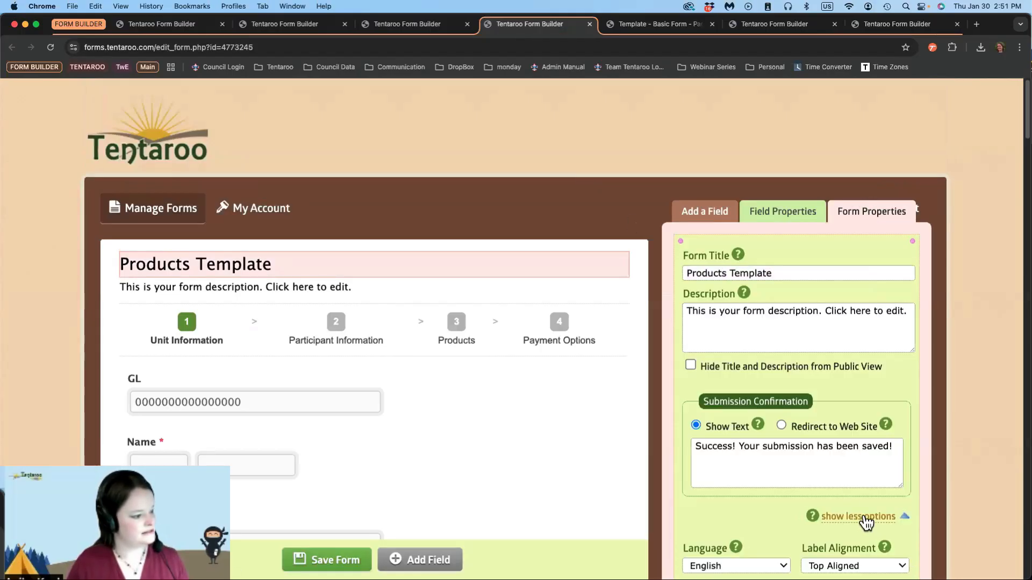
Allow clients to save and resume later on Products Template and save the form
scroll(867, 521, down, 6)
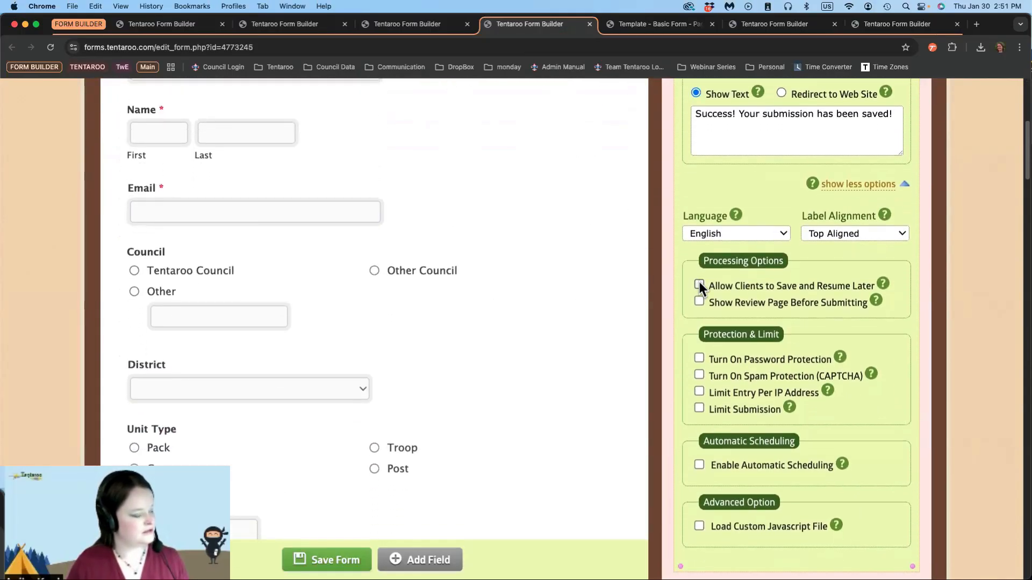
click(698, 284)
scroll(783, 495, down, 1)
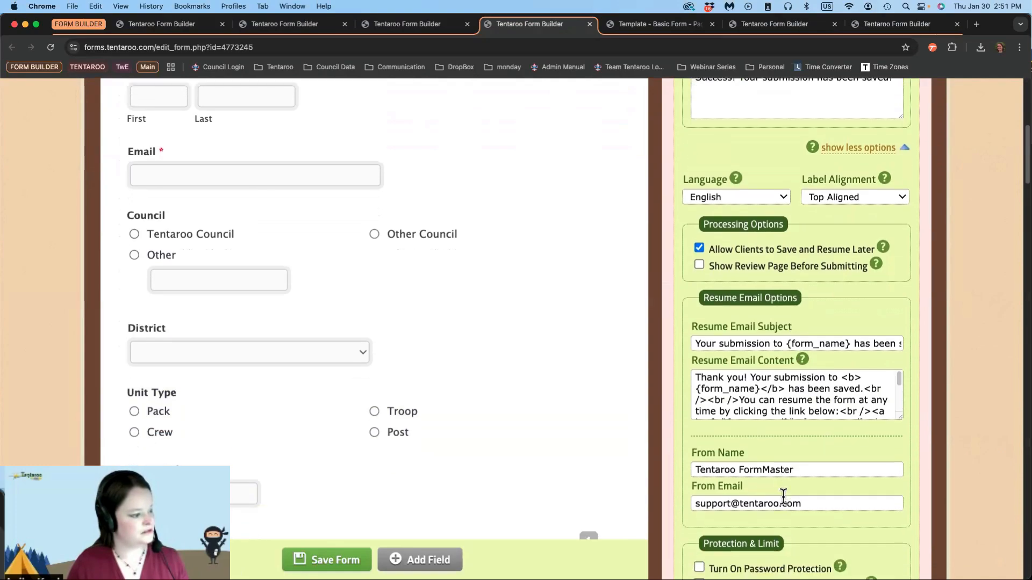
scroll(783, 495, down, 1)
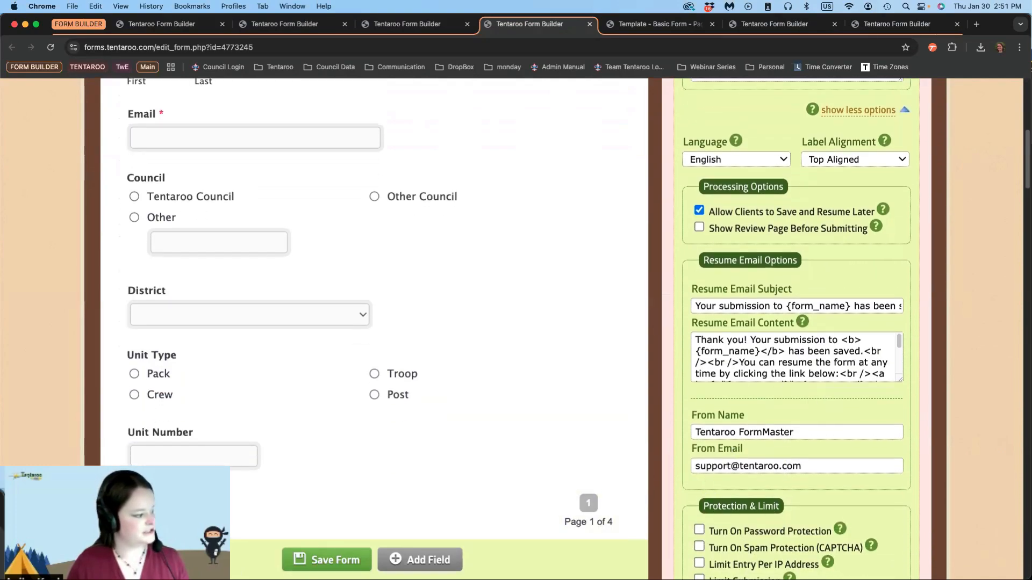
click(326, 560)
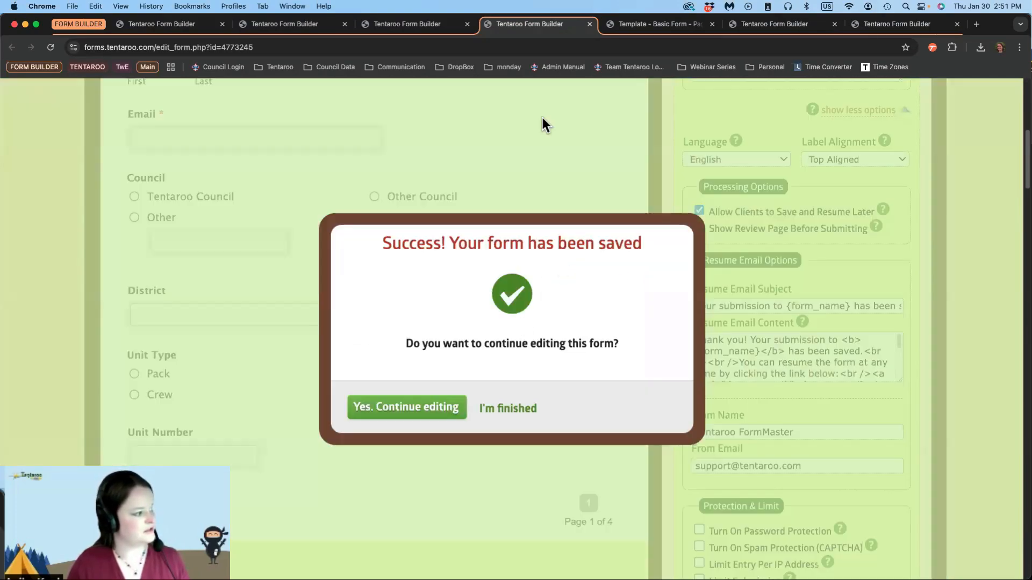
Return to the Products Template entries, reload the page and open entry #3
click(386, 24)
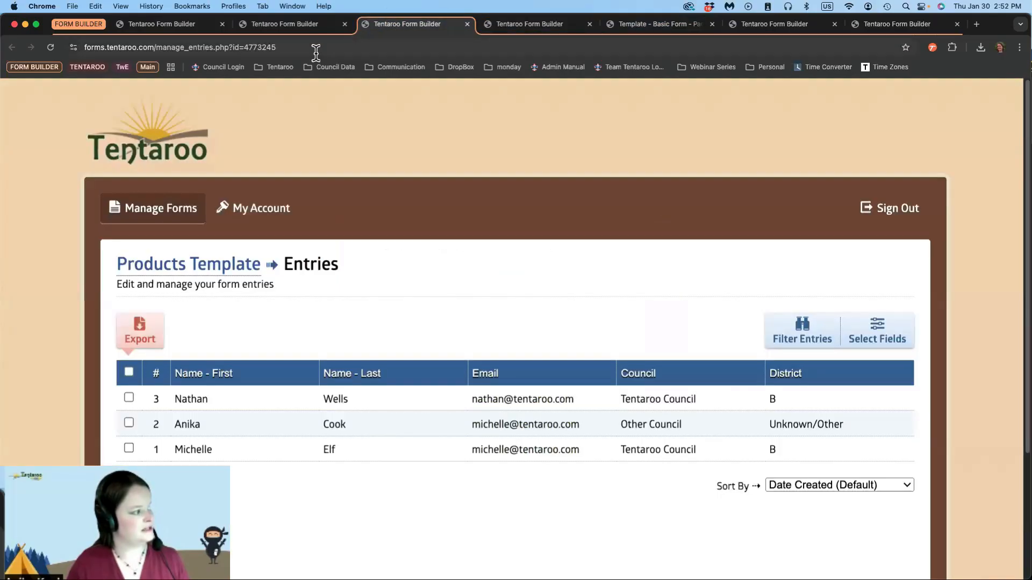
click(50, 48)
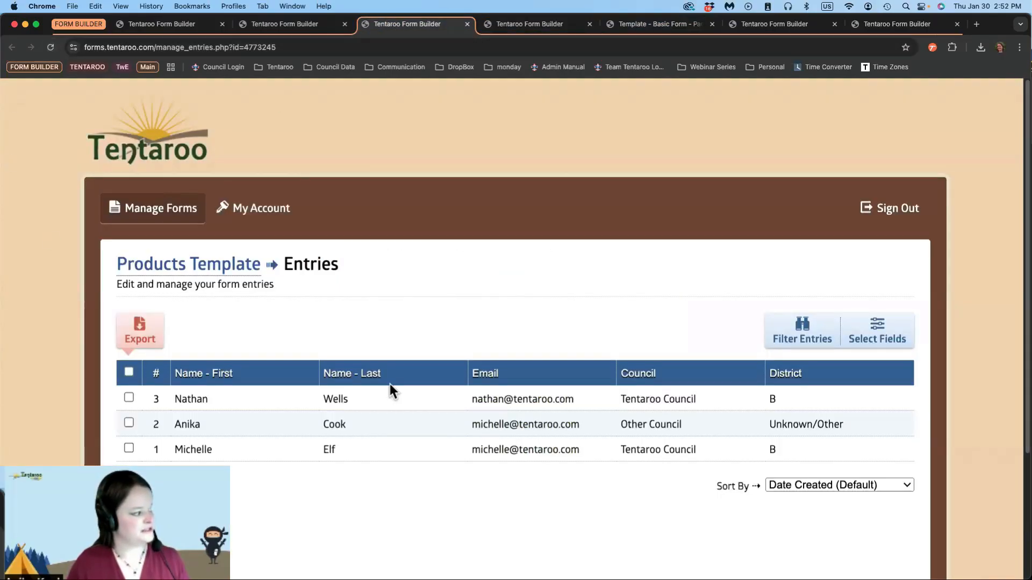
click(480, 413)
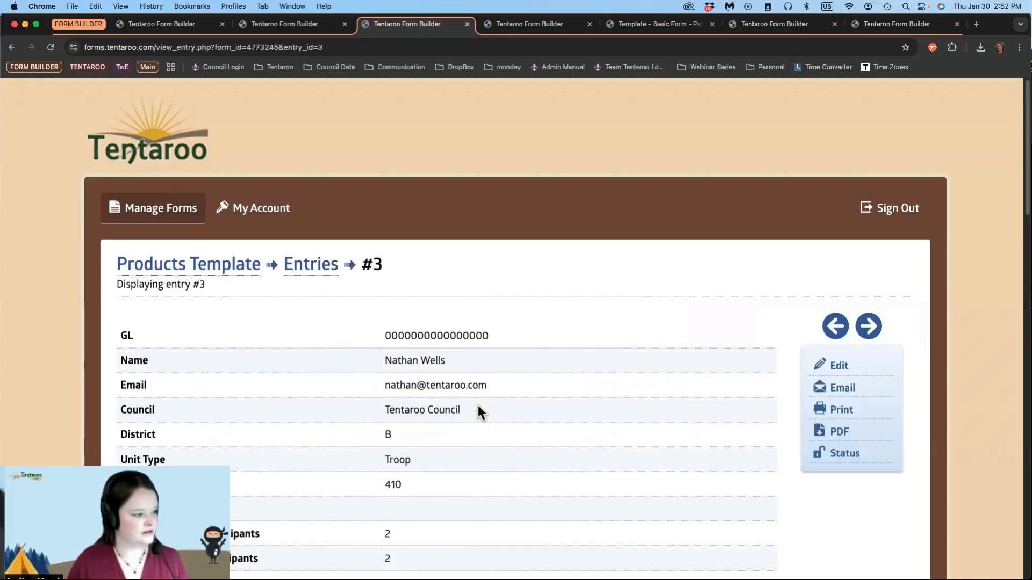
scroll(723, 314, down, 3)
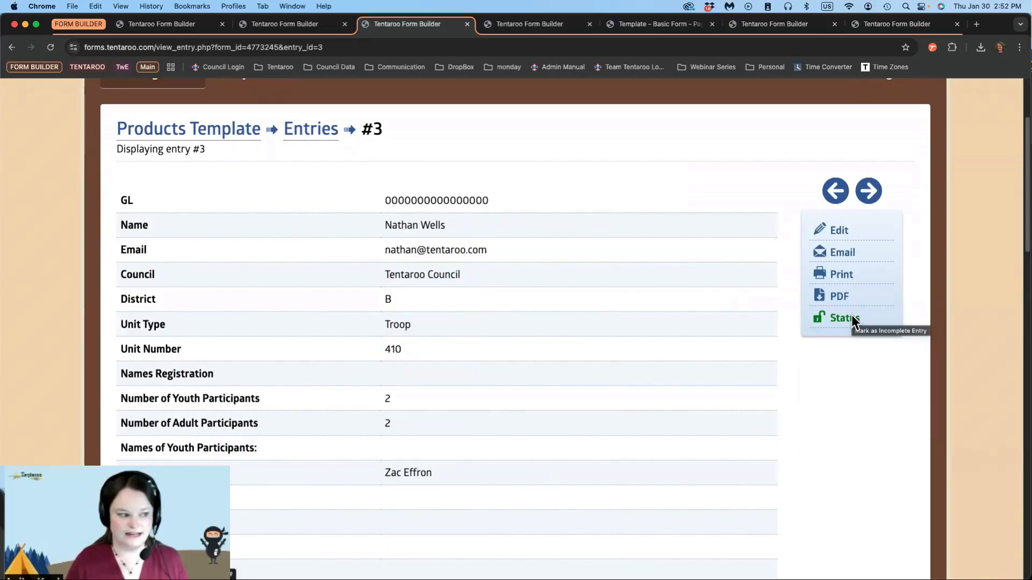
Change the status of entry #3 to incomplete and close the message offering its Resume URL
click(853, 321)
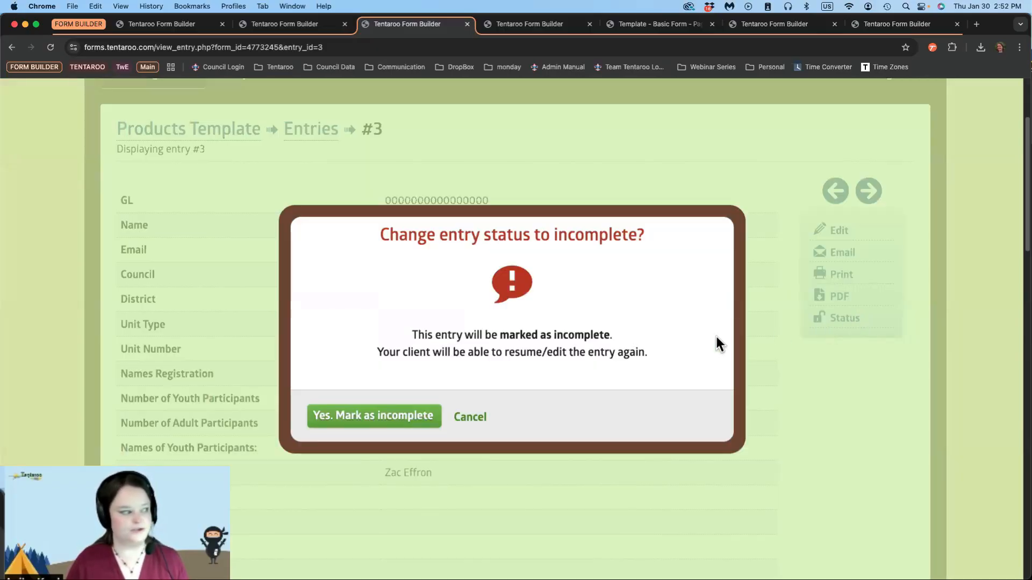
click(406, 420)
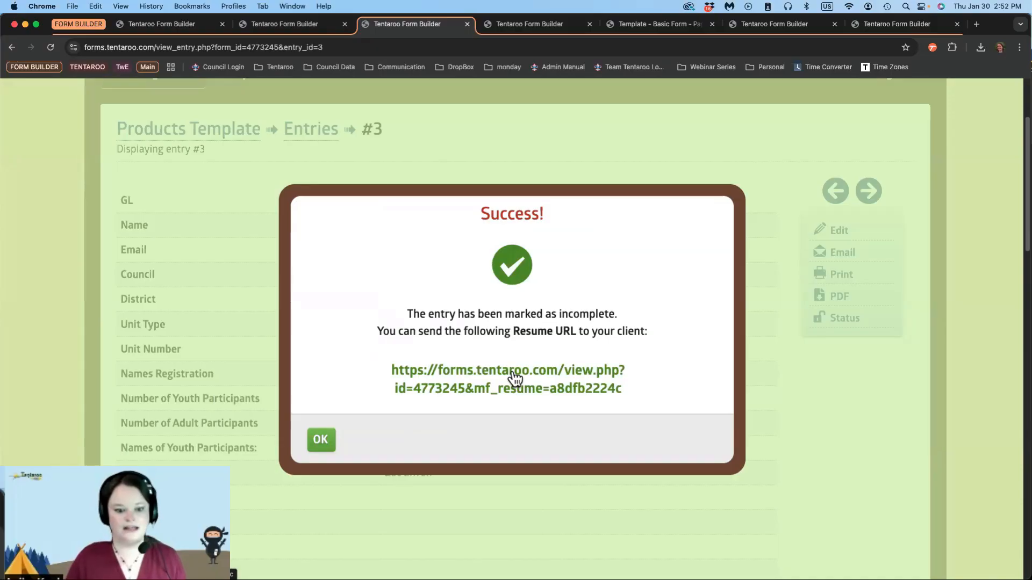
click(321, 440)
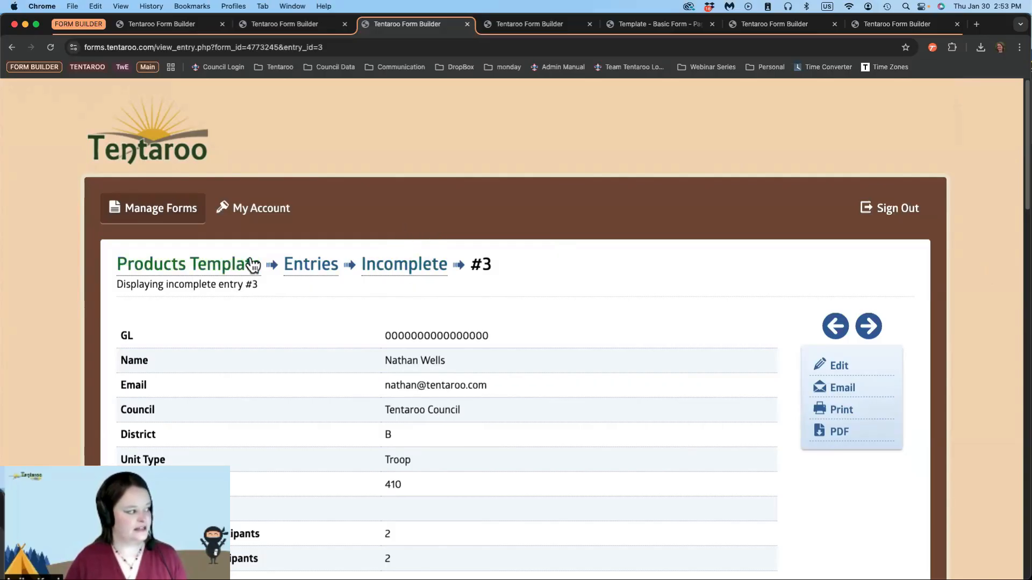
Go back to the Products Template entries and open entry #3 from the incomplete entries list
click(295, 265)
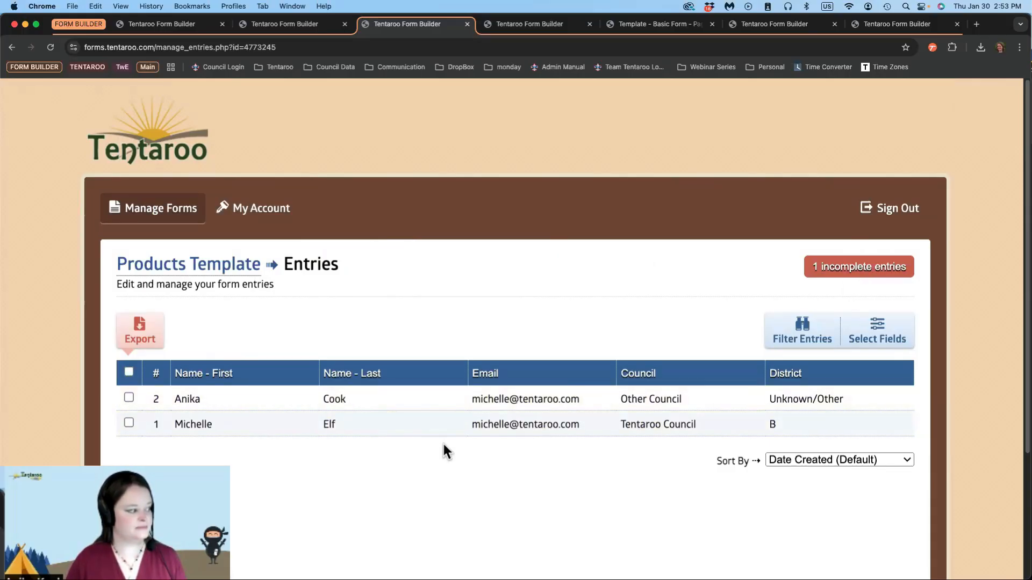
click(862, 269)
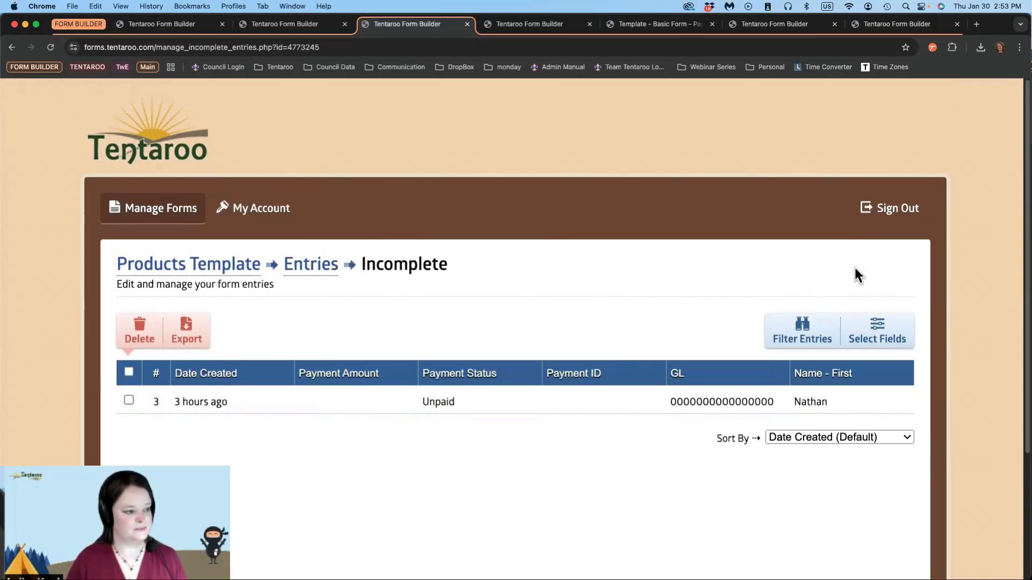
click(469, 407)
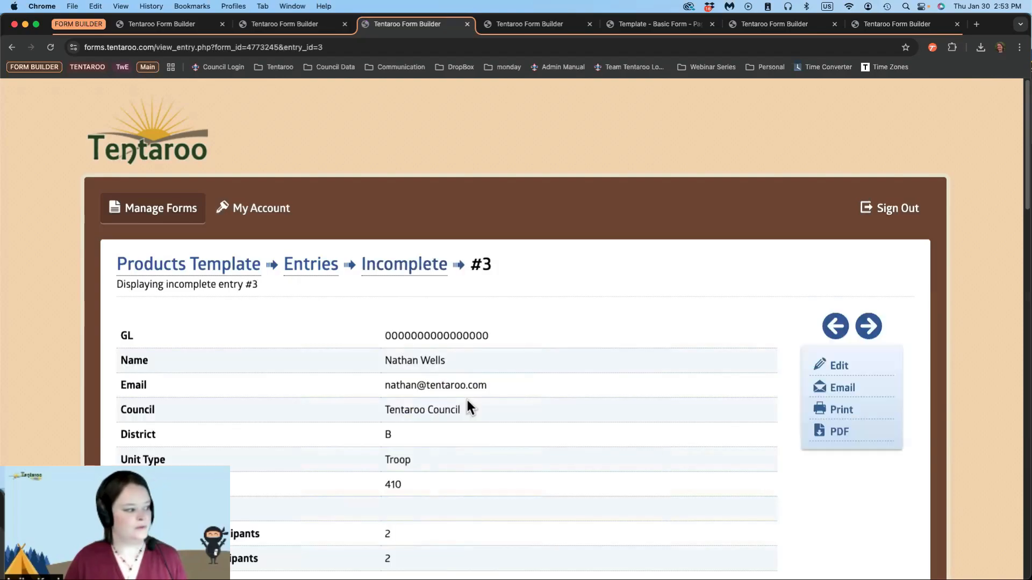
Copy the link address of the Resume URL at the end of incomplete entry #3
scroll(466, 398, down, 20)
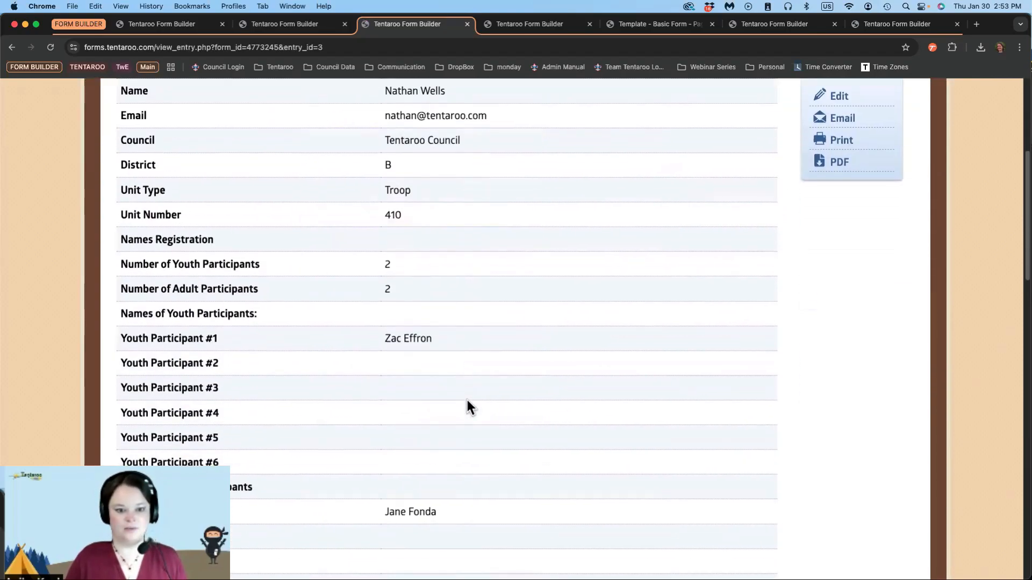
scroll(467, 408, down, 10)
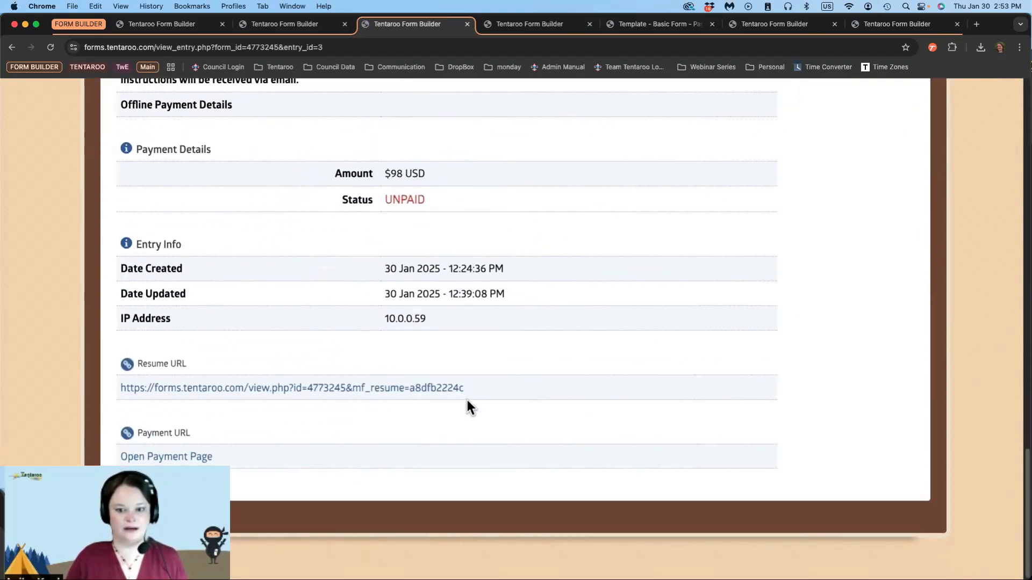
right_click(274, 389)
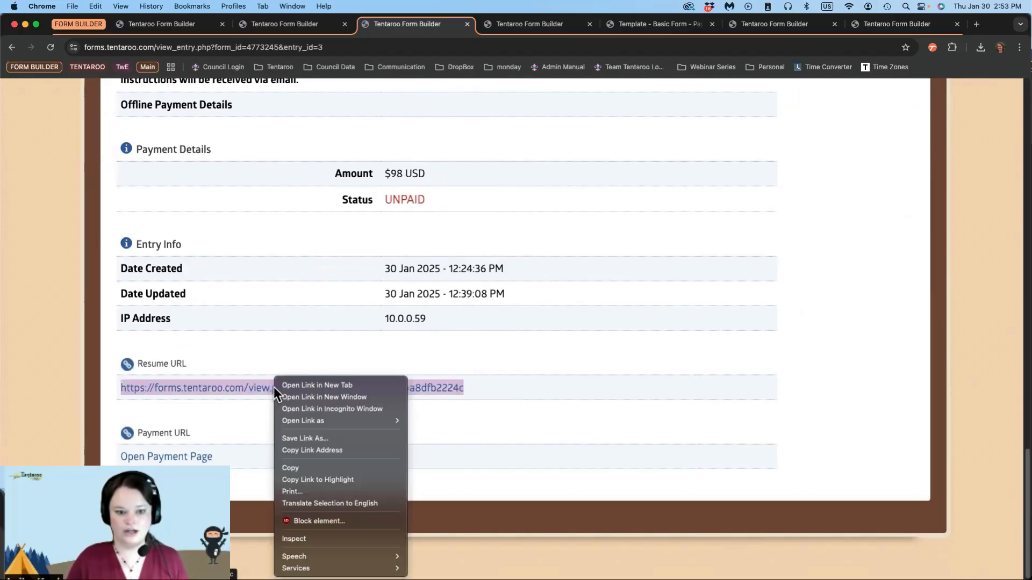
click(310, 452)
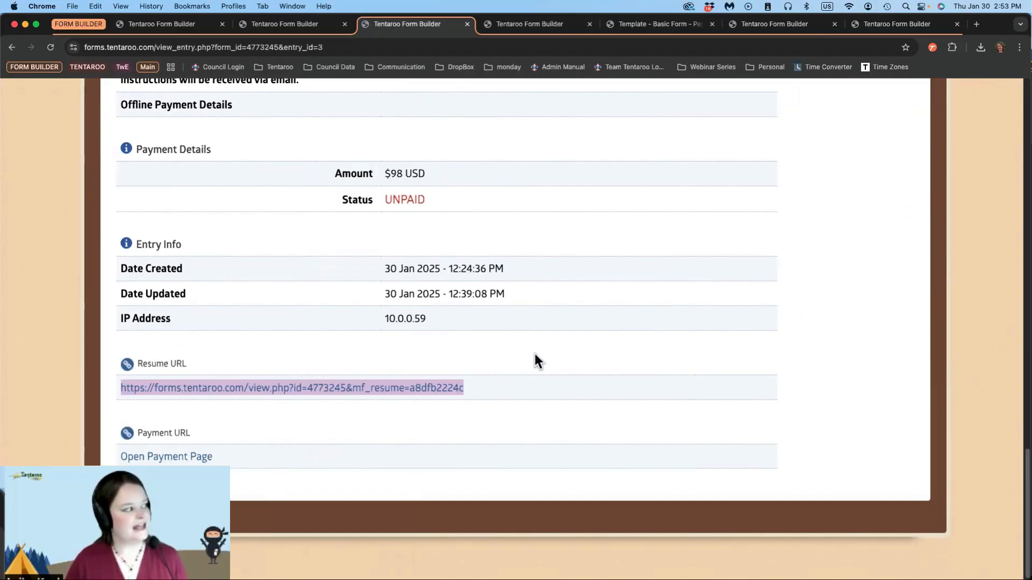
Look back over the details of incomplete entry #3 and return to the Products Template entries list
scroll(534, 355, up, 3)
scroll(535, 355, up, 1)
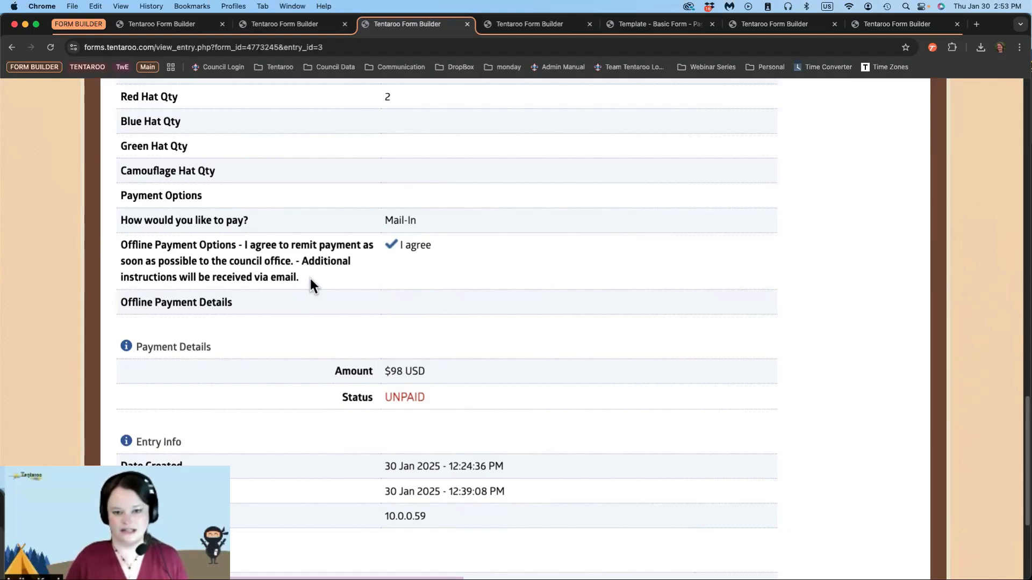
scroll(310, 278, up, 10)
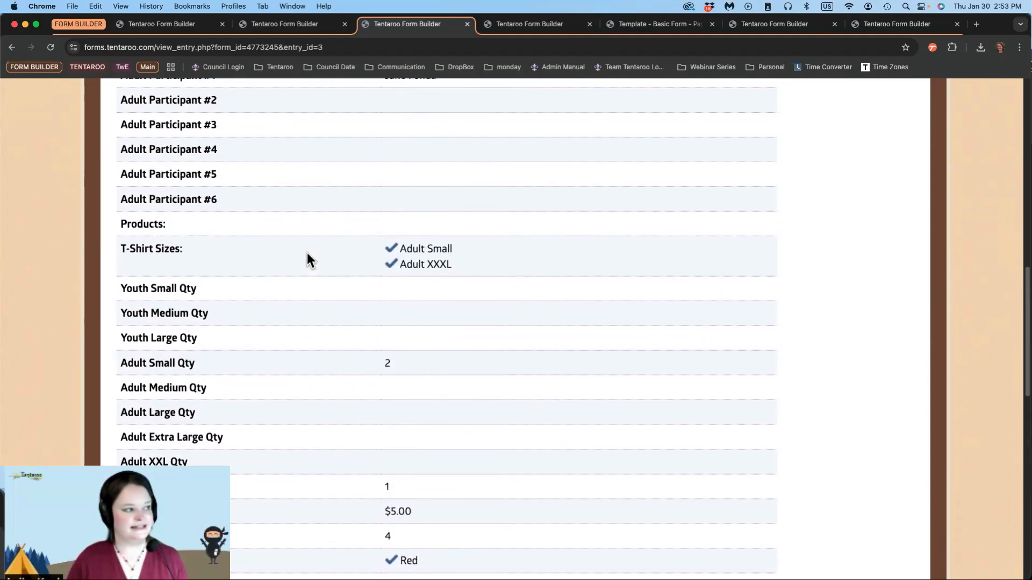
scroll(308, 261, up, 10)
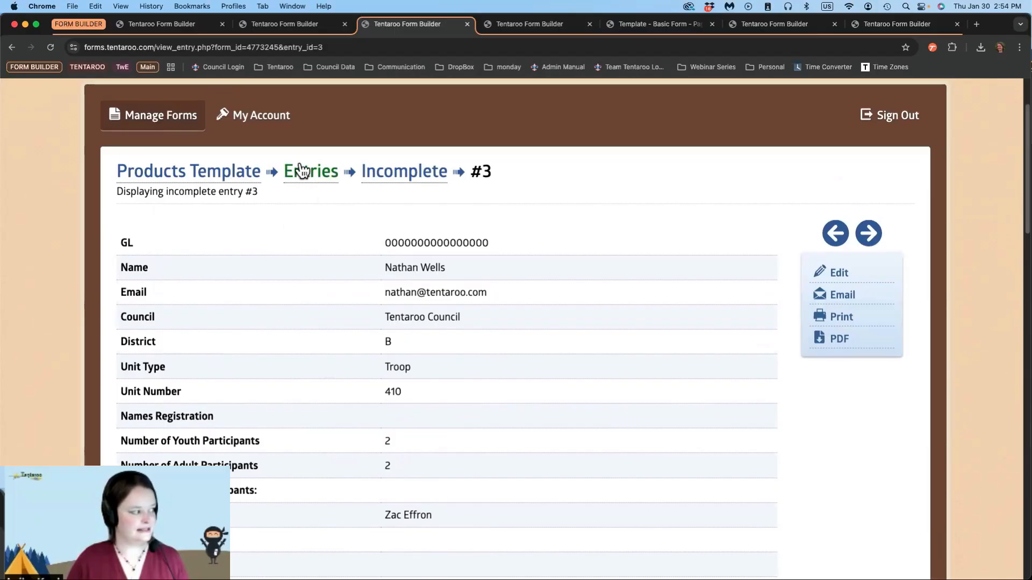
click(303, 171)
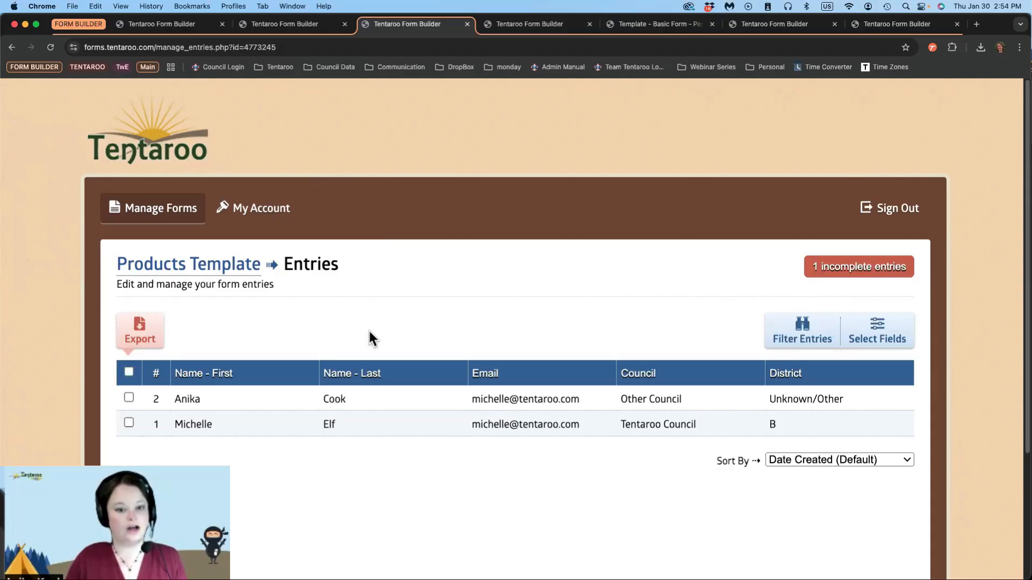
View the filter conditions available for the Products Template entries and open entry #2 for editing
click(811, 332)
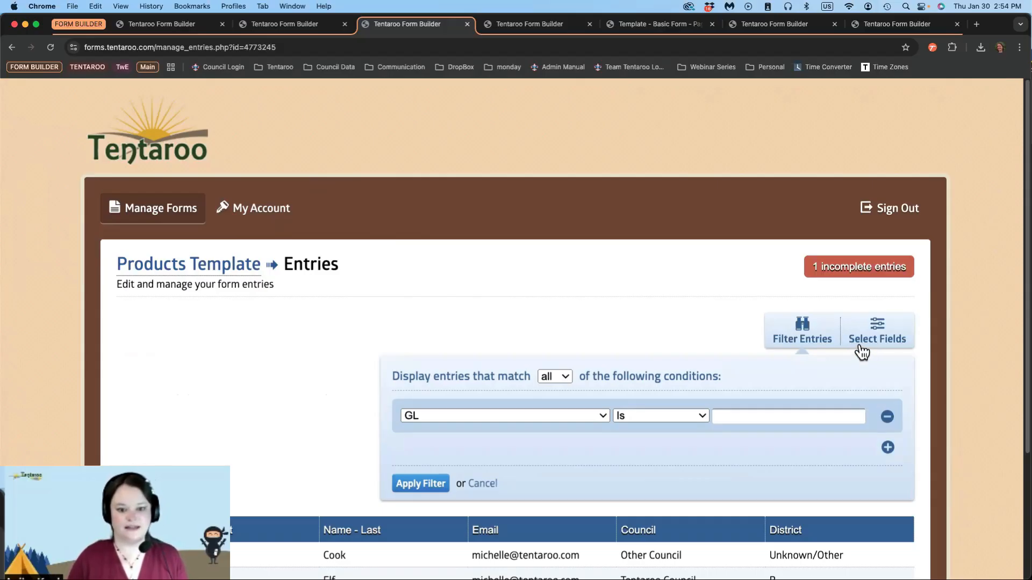
scroll(521, 478, down, 3)
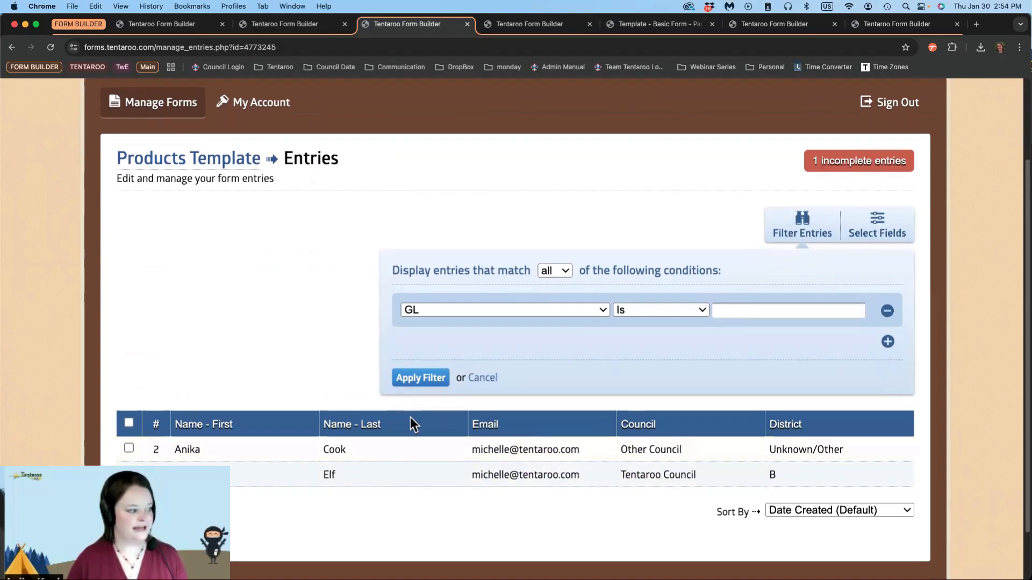
click(387, 462)
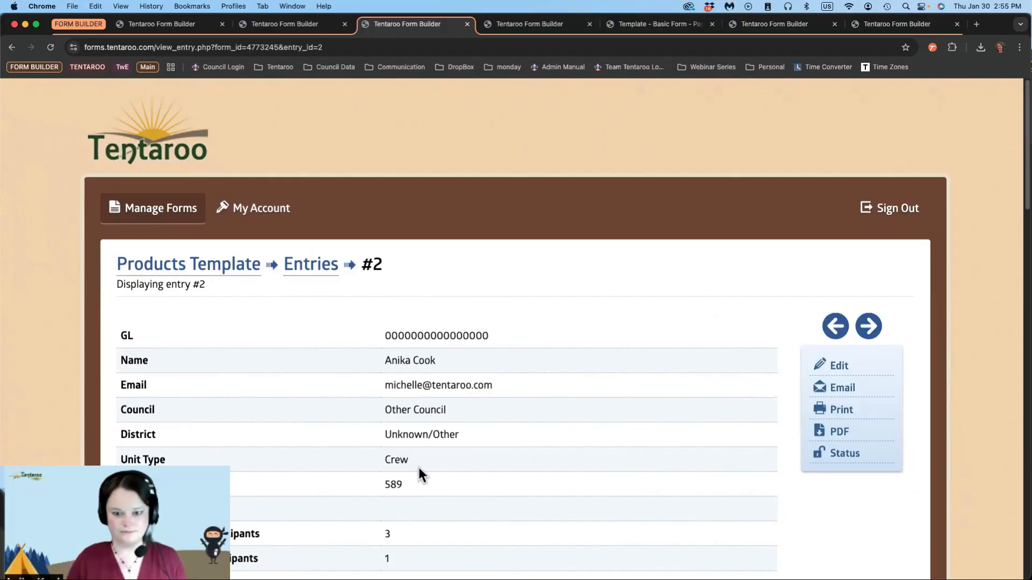
scroll(419, 467, down, 3)
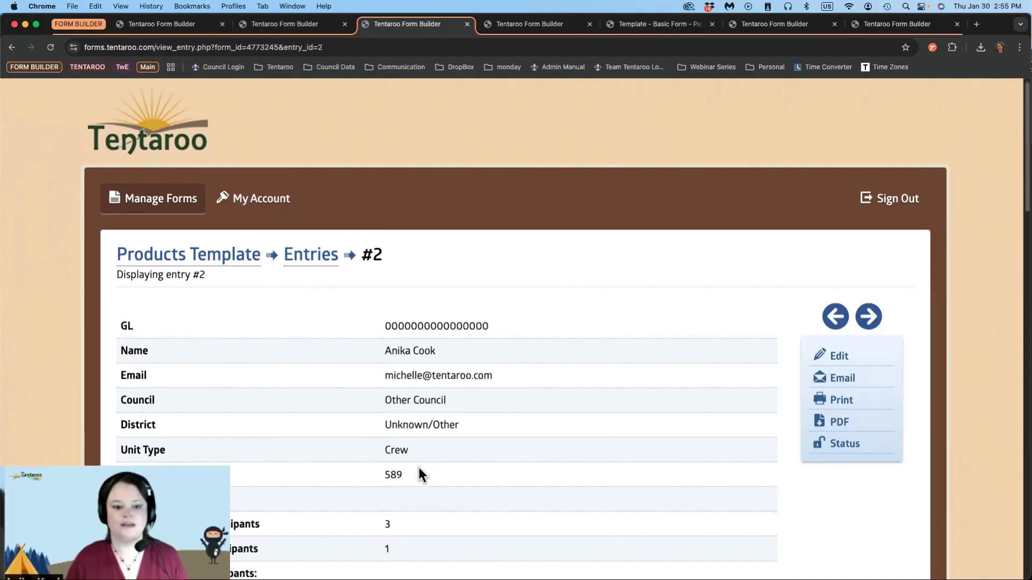
scroll(446, 458, down, 1)
click(837, 233)
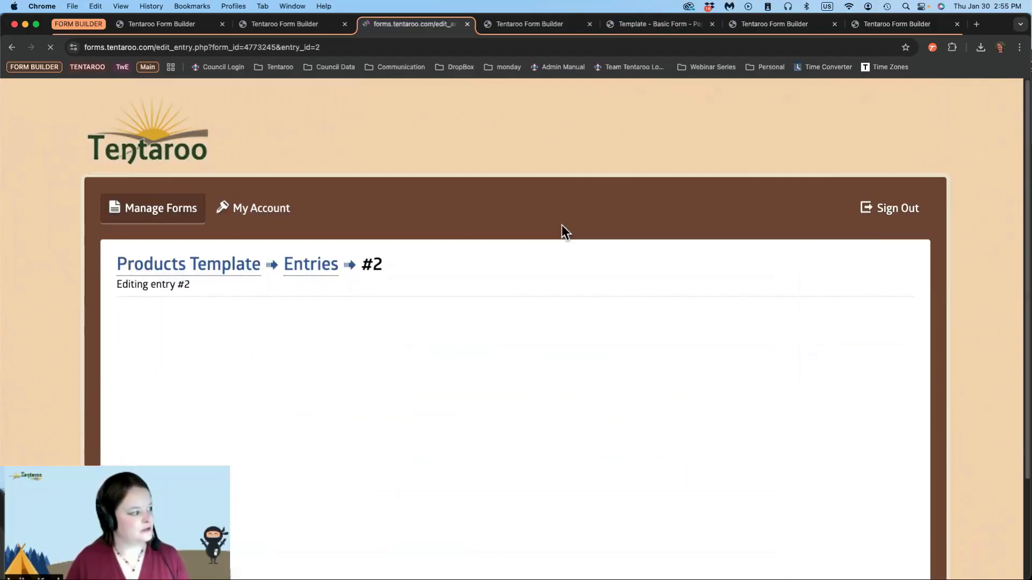
Replace the first name in entry #2 with "deleted" and save the changes
scroll(244, 385, down, 1)
double_click(141, 383)
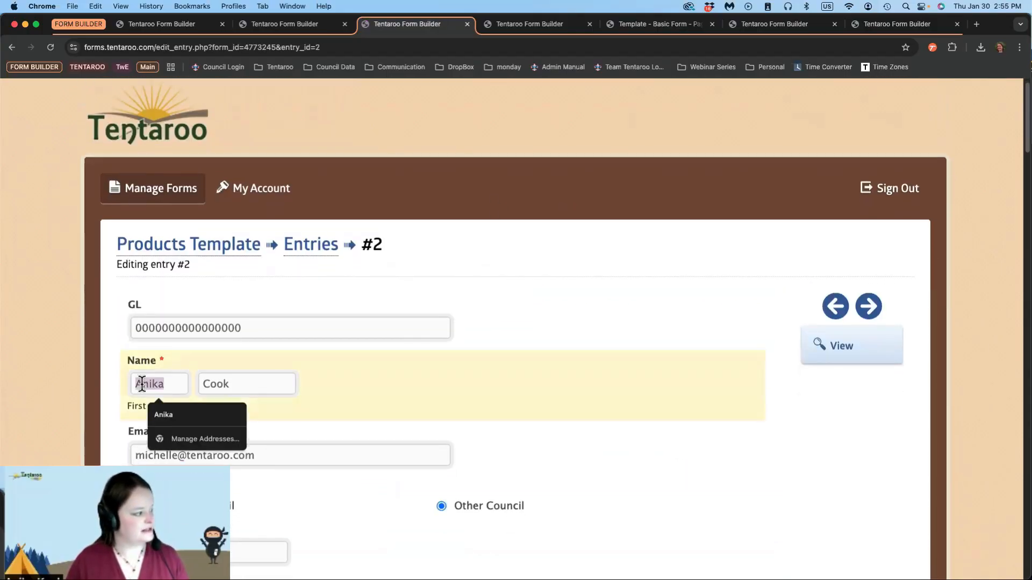
text(deleted)
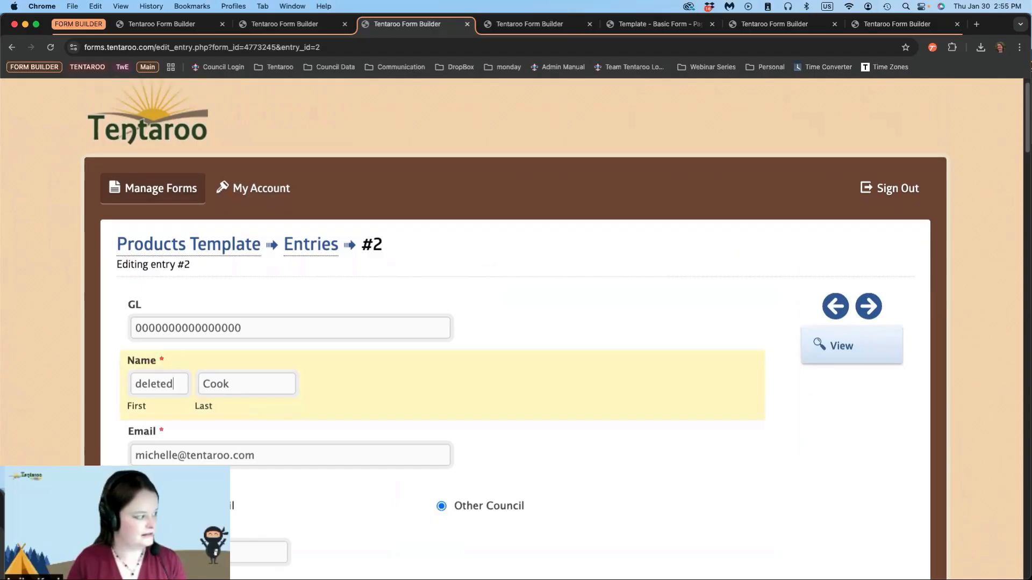
scroll(746, 398, down, 20)
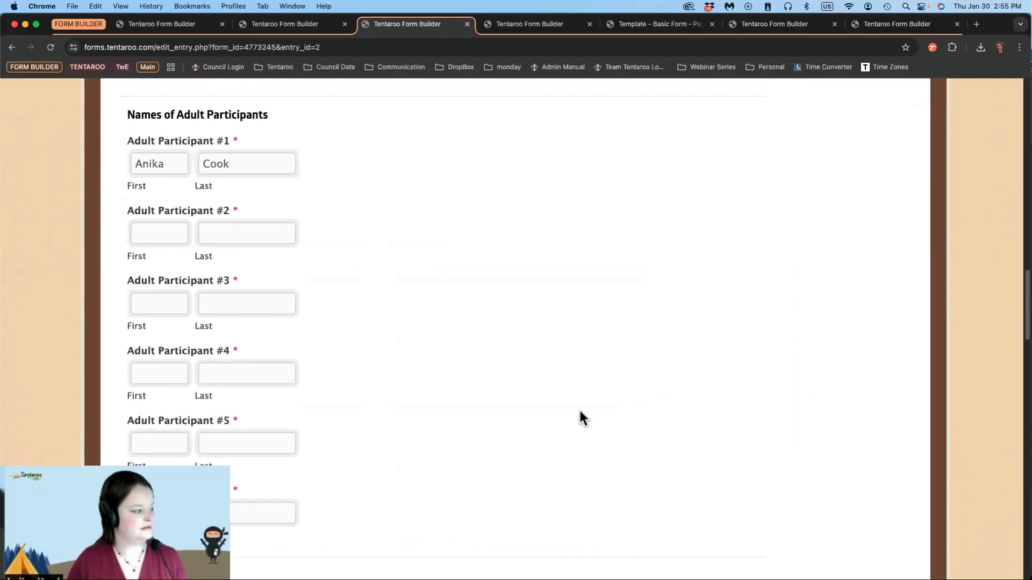
scroll(409, 435, down, 10)
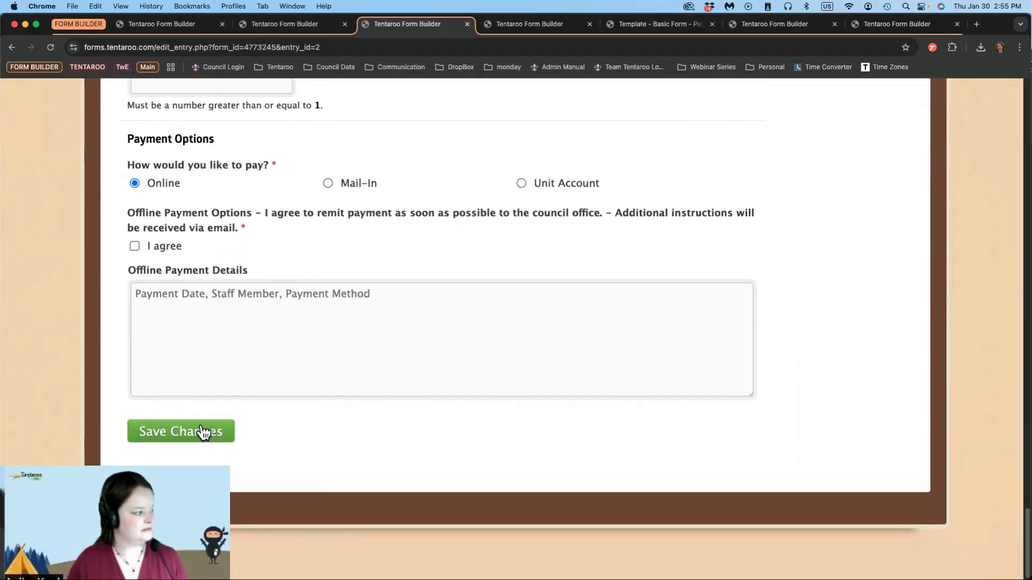
click(213, 432)
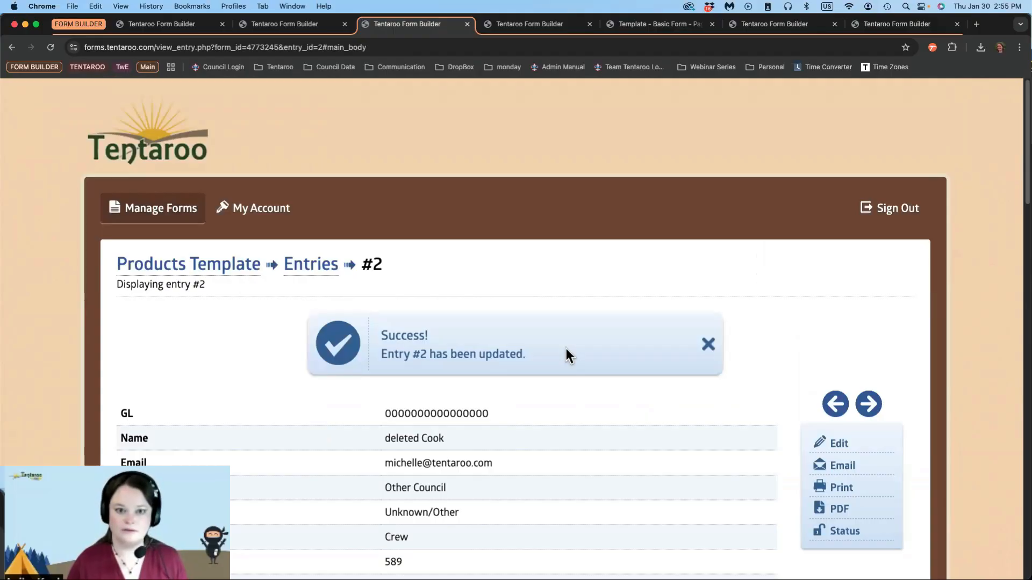
Edit entry #2 again to add the registrant's first name after "deleted" and save the changes
scroll(566, 349, down, 1)
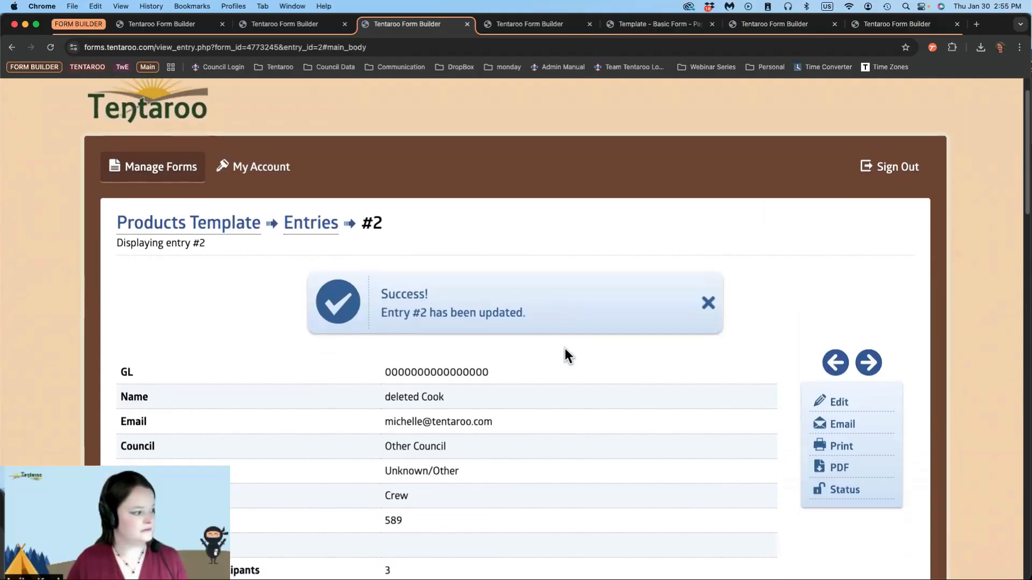
scroll(563, 346, down, 4)
click(833, 243)
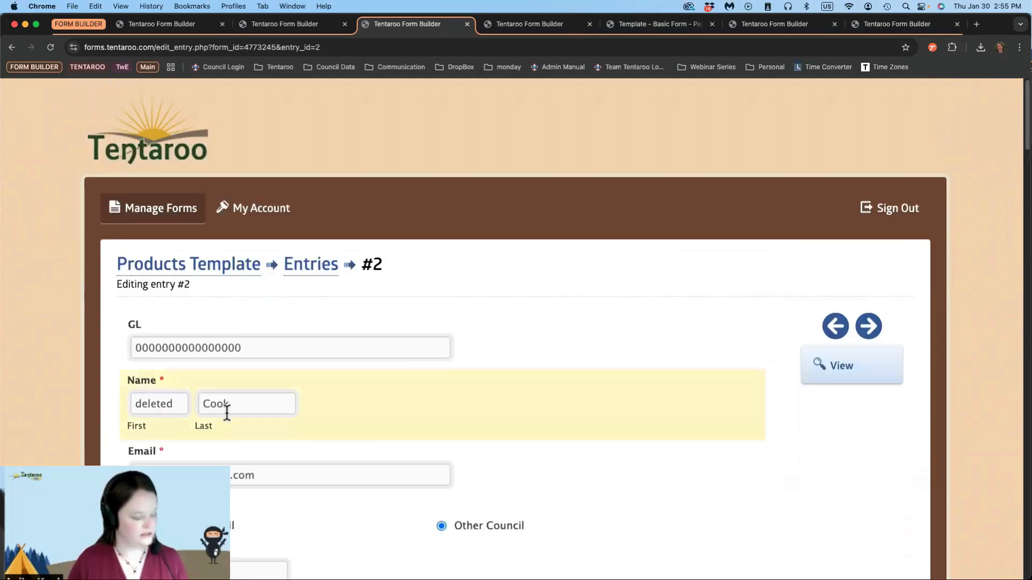
text(Anika)
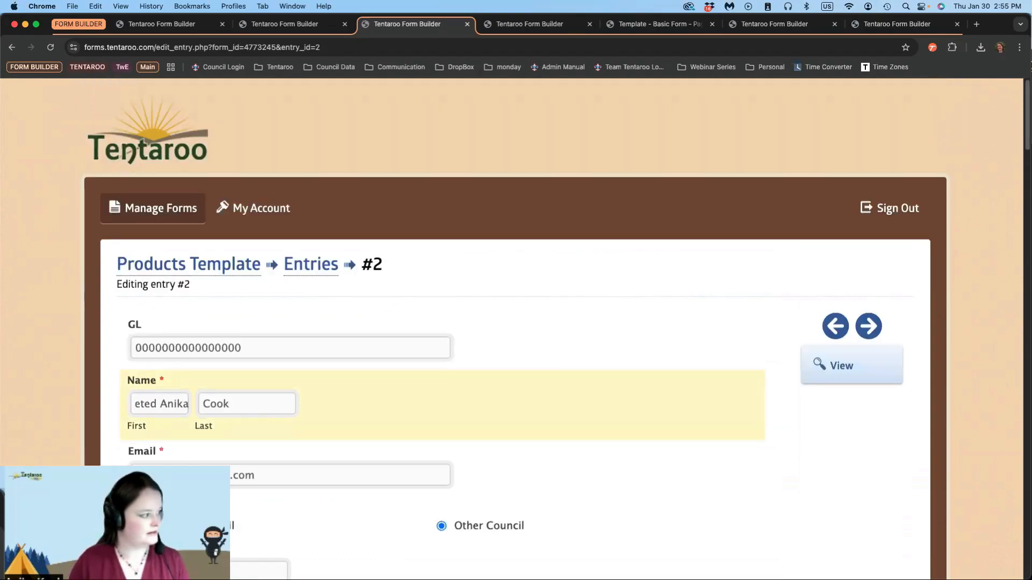
scroll(240, 418, down, 20)
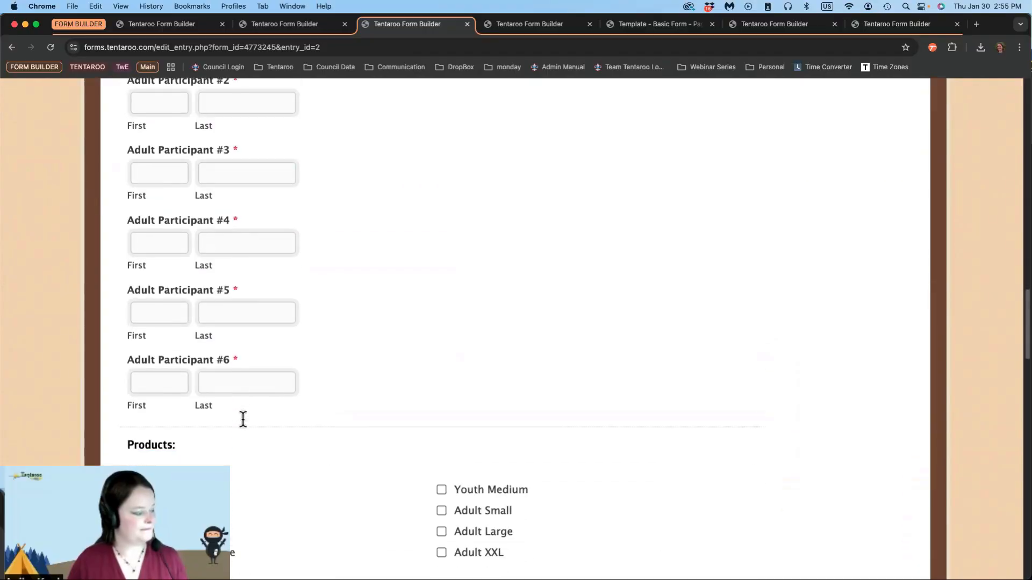
scroll(243, 419, down, 20)
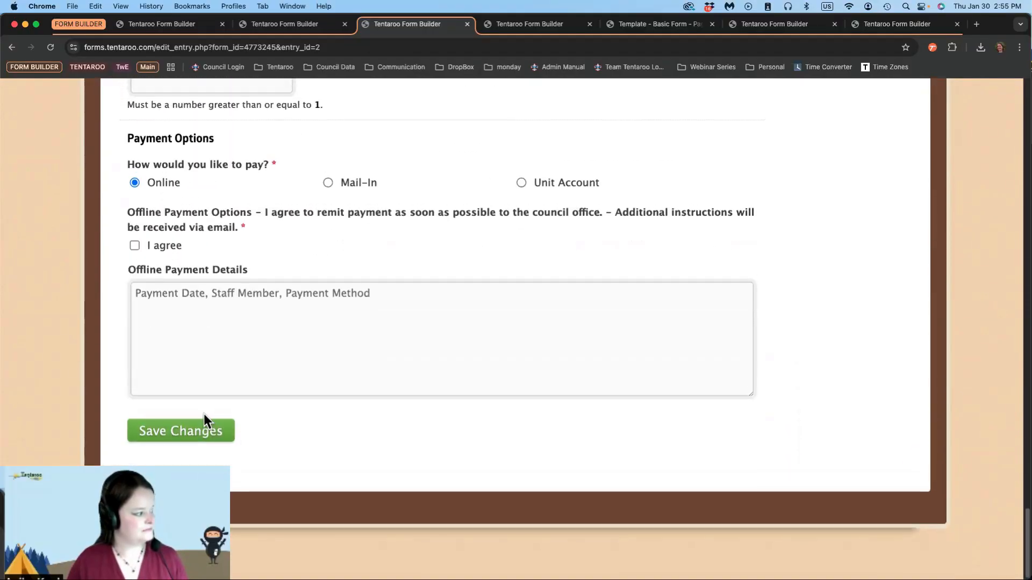
click(193, 432)
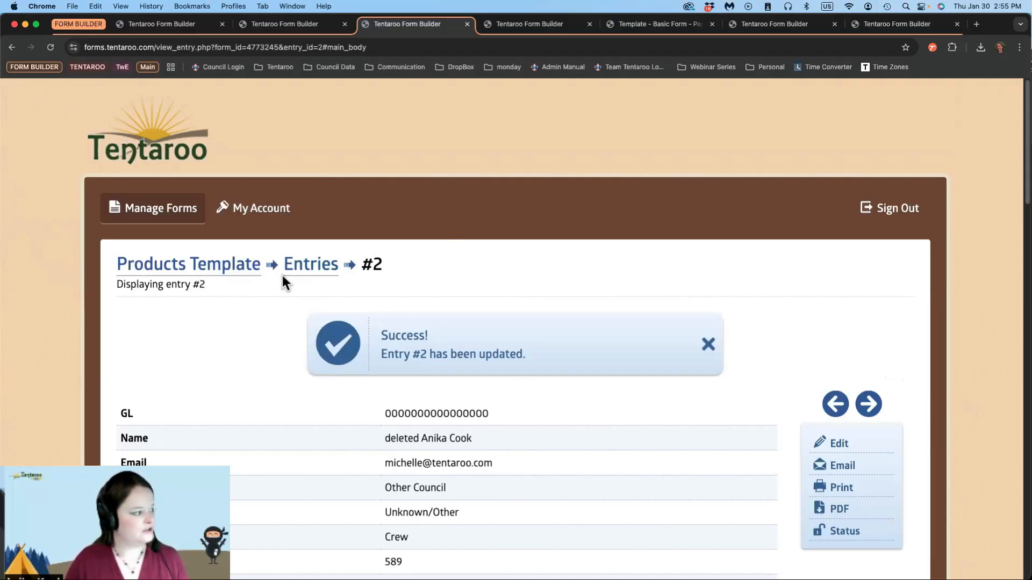
Filter the Products Template entries list to entries whose Name - First does not contain "deleted"
click(305, 271)
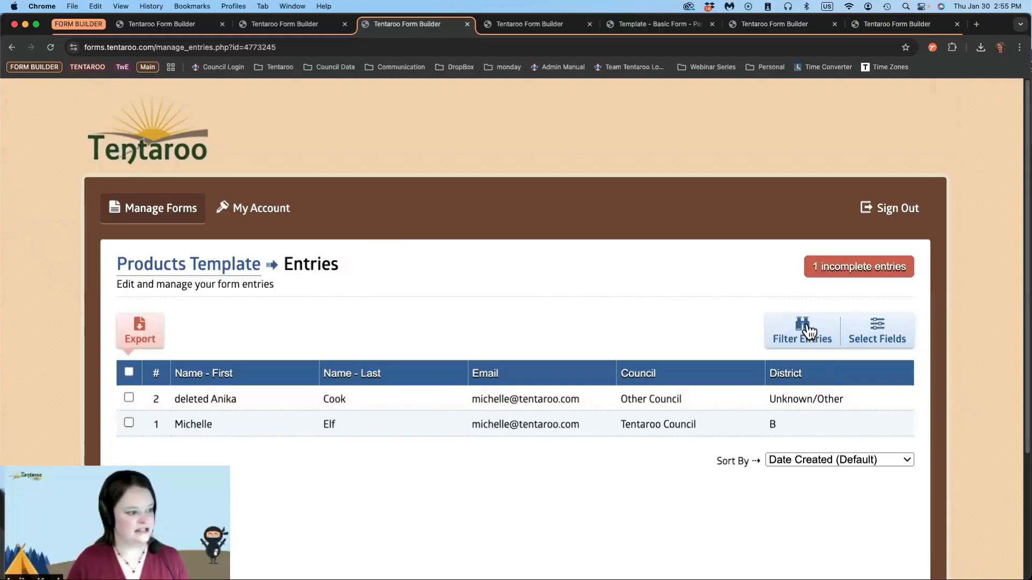
click(806, 333)
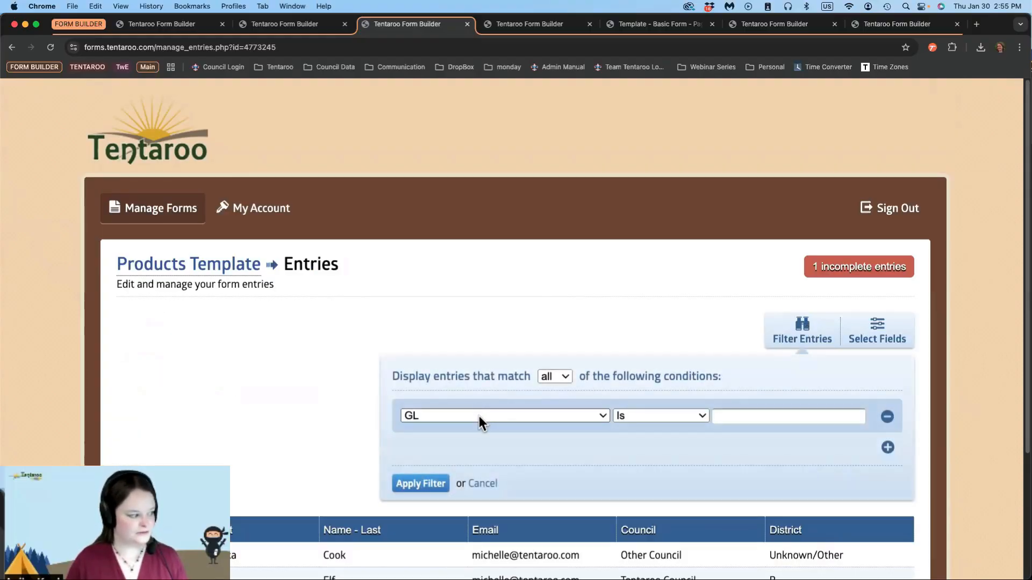
click(479, 416)
click(466, 435)
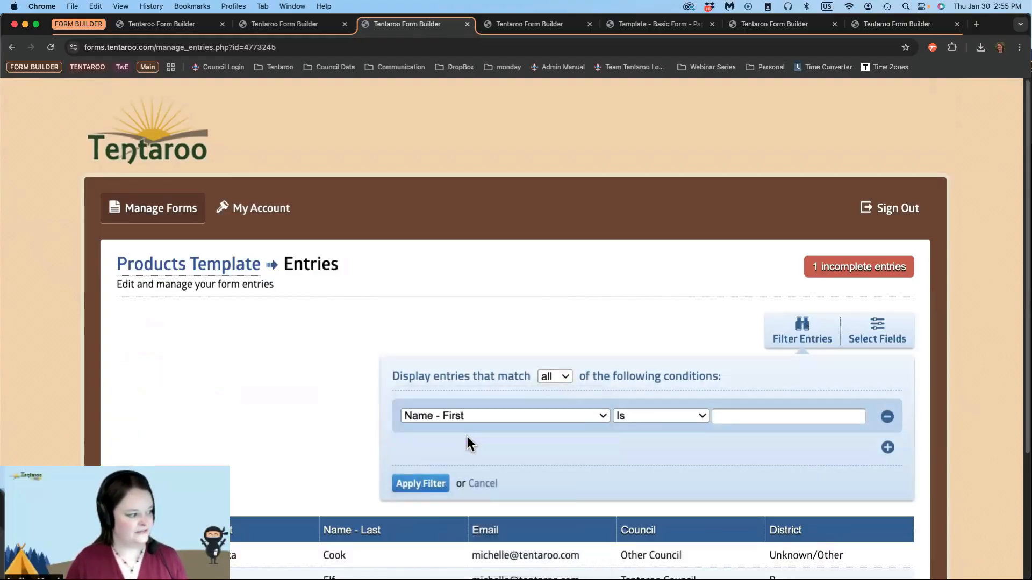
click(646, 415)
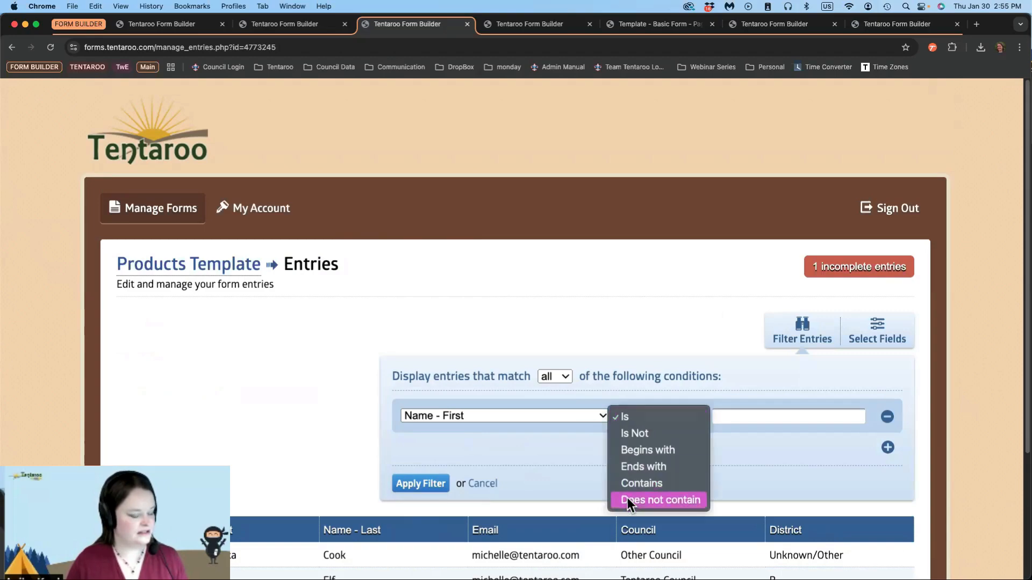
click(634, 501)
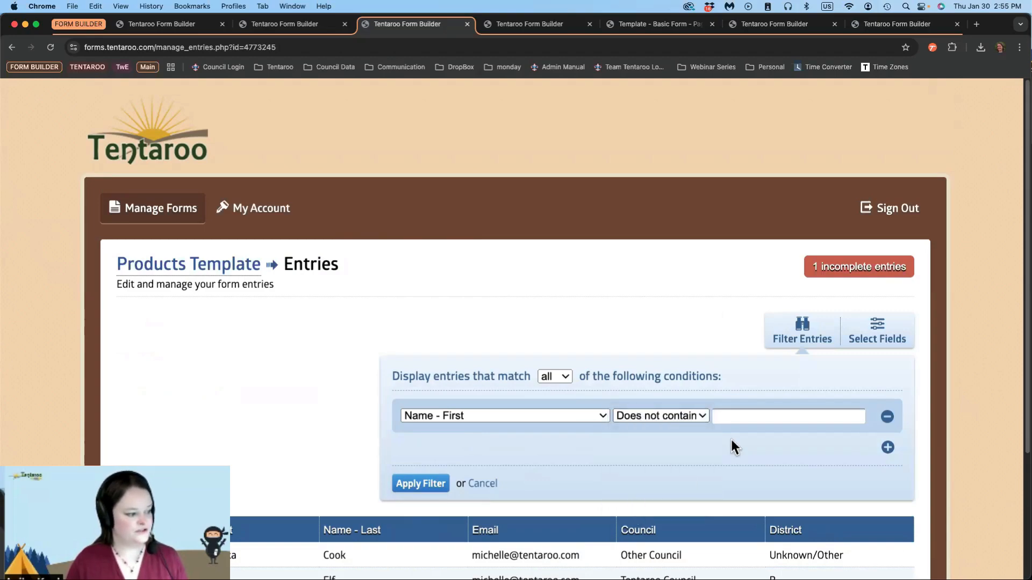
click(764, 416)
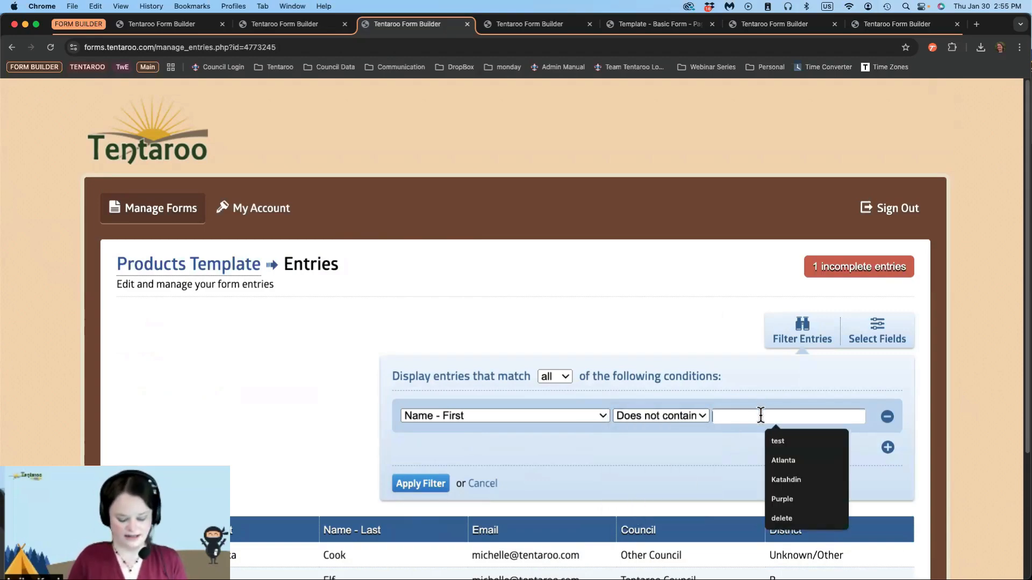
text(detelet)
key(BackSpace)
key(BackSpace)
key(BackSpace)
key(BackSpace)
key(BackSpace)
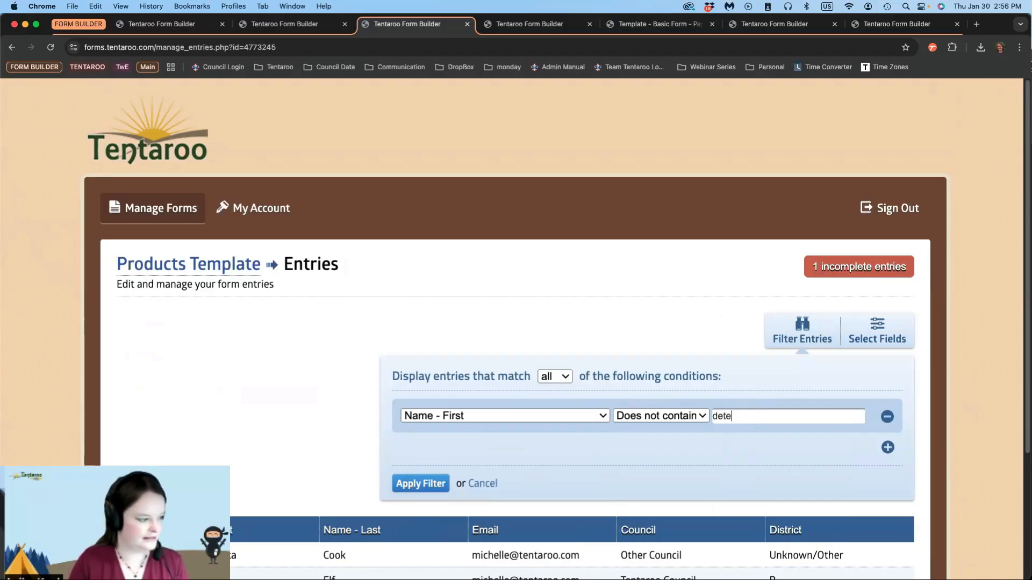
text(leted)
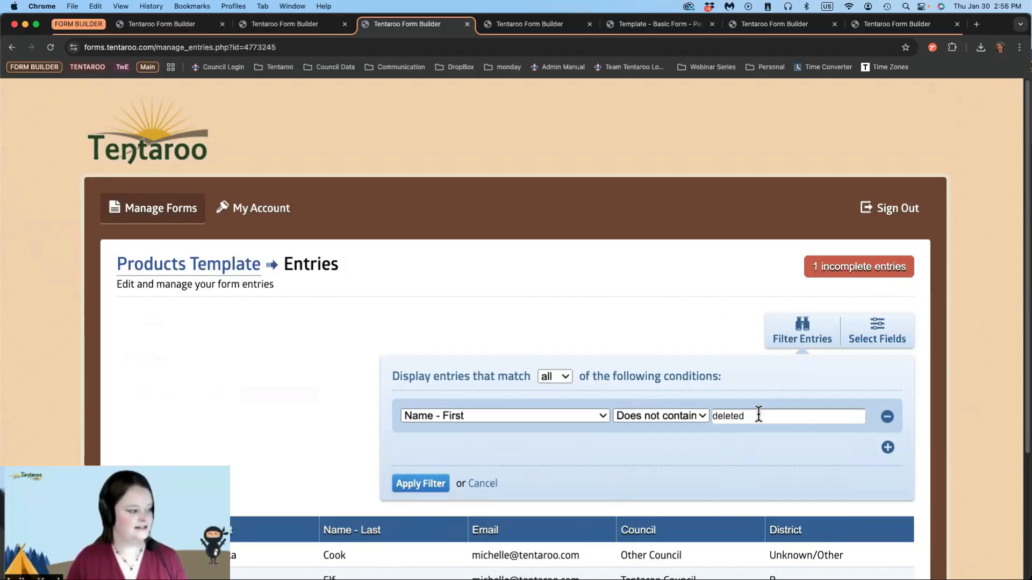
click(419, 484)
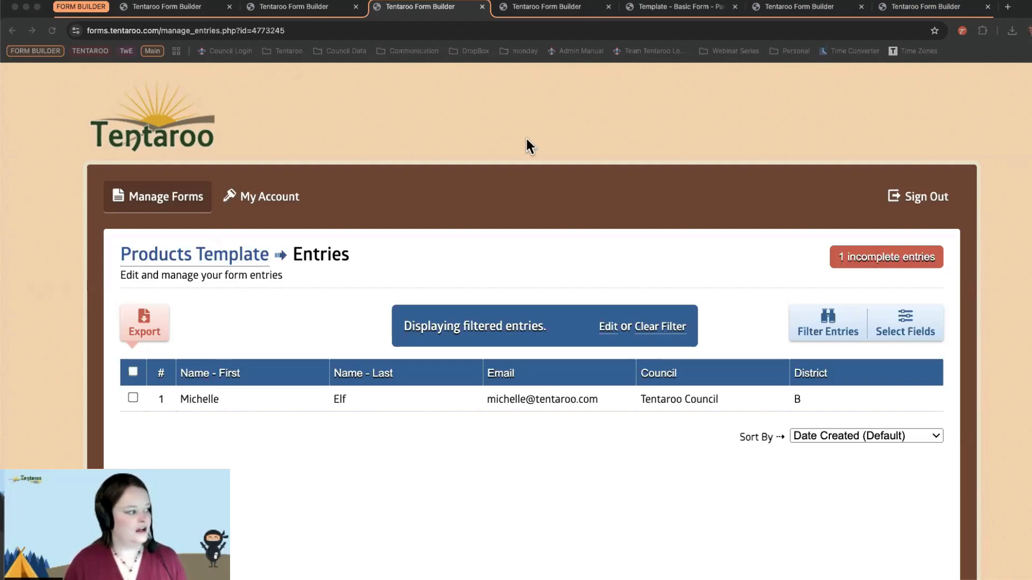
Finish editing Products Template and close its filtered entries and form editor tabs
click(482, 7)
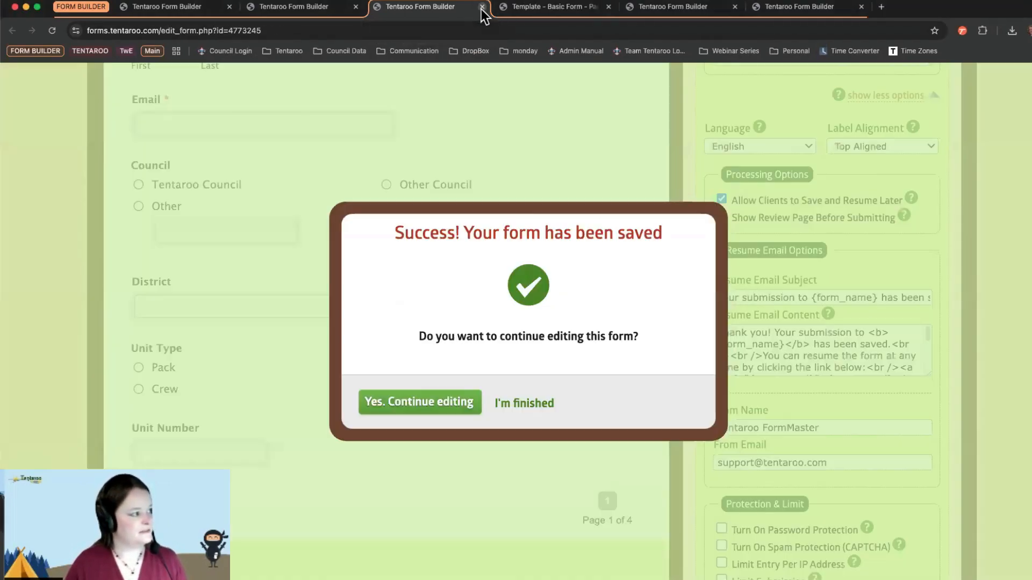
click(522, 408)
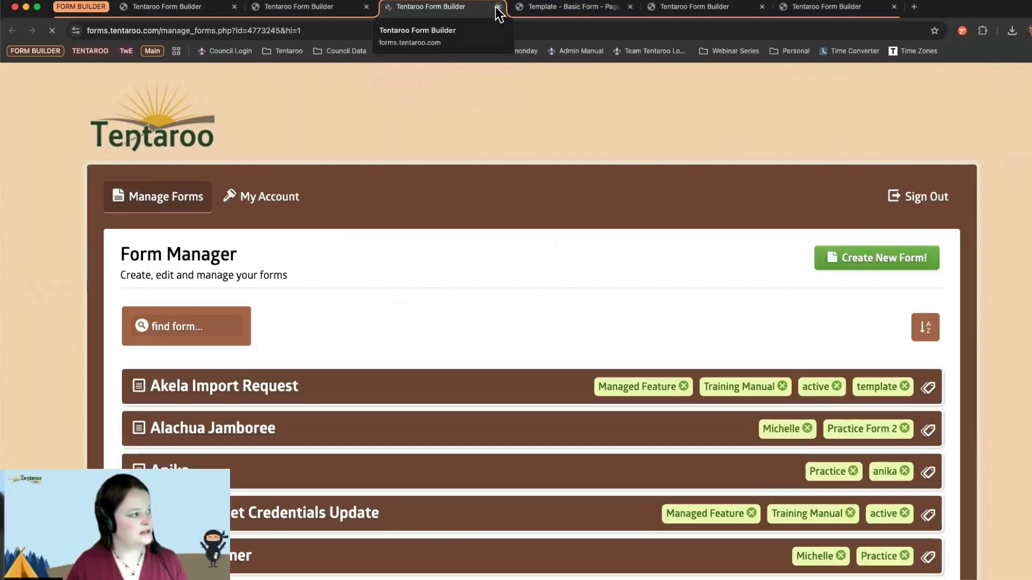
click(498, 7)
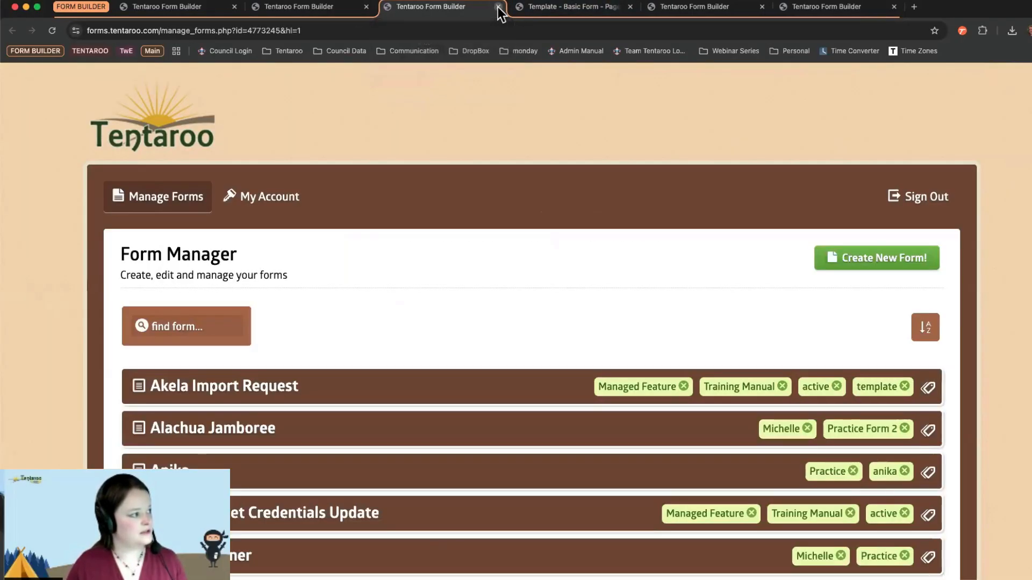
Close the Template - Basic Form entries and form view tabs and the remaining Products Template entries tab
click(366, 7)
click(370, 12)
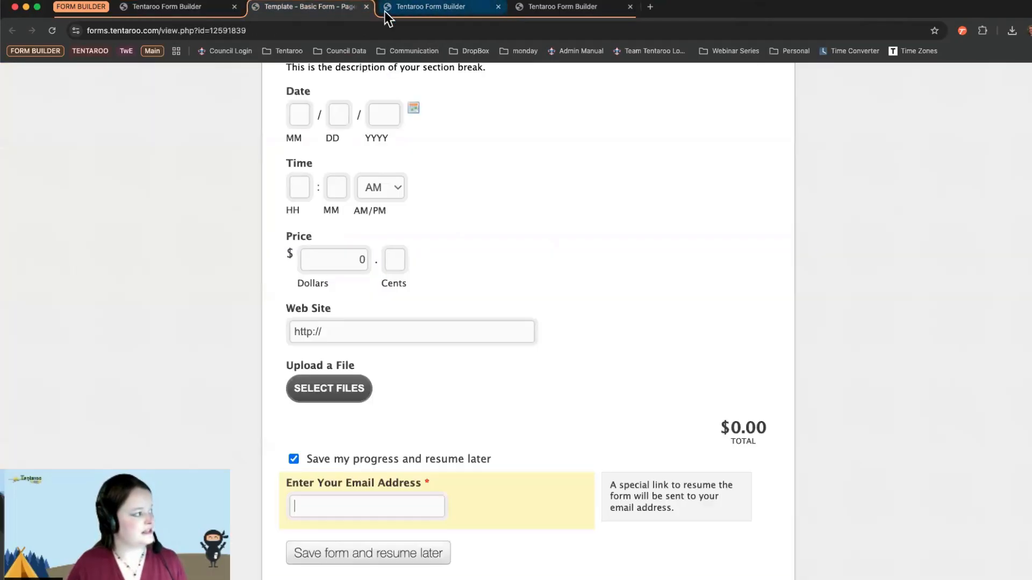
click(366, 7)
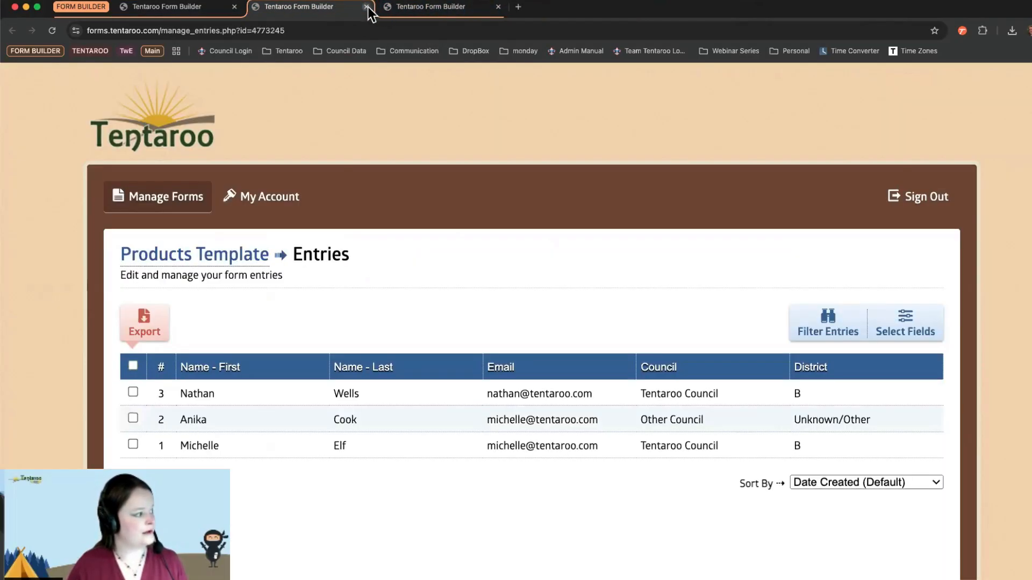
click(367, 7)
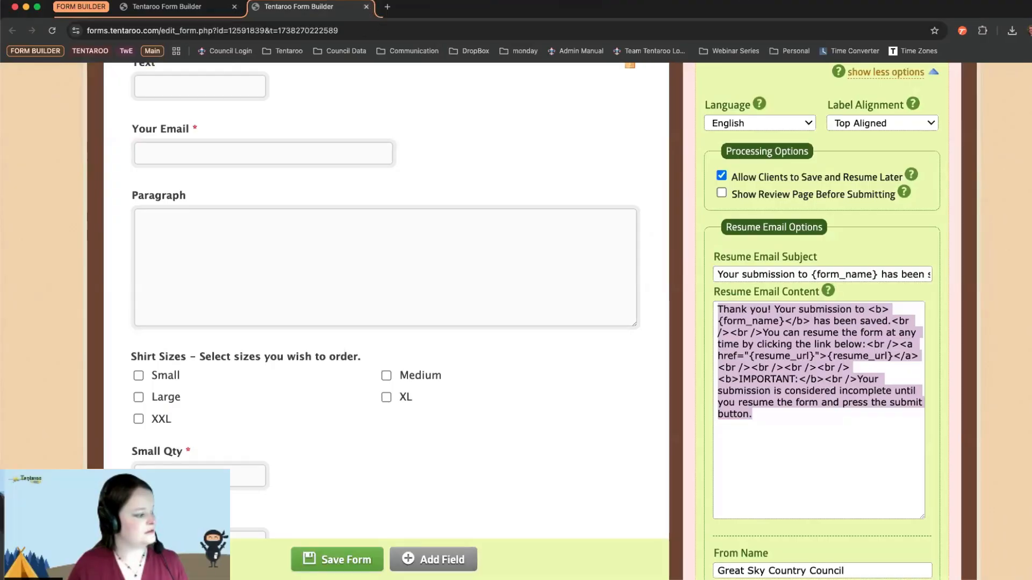
Save Template - Basic Form, finish editing it and close its tab to get back to the forms list
click(330, 559)
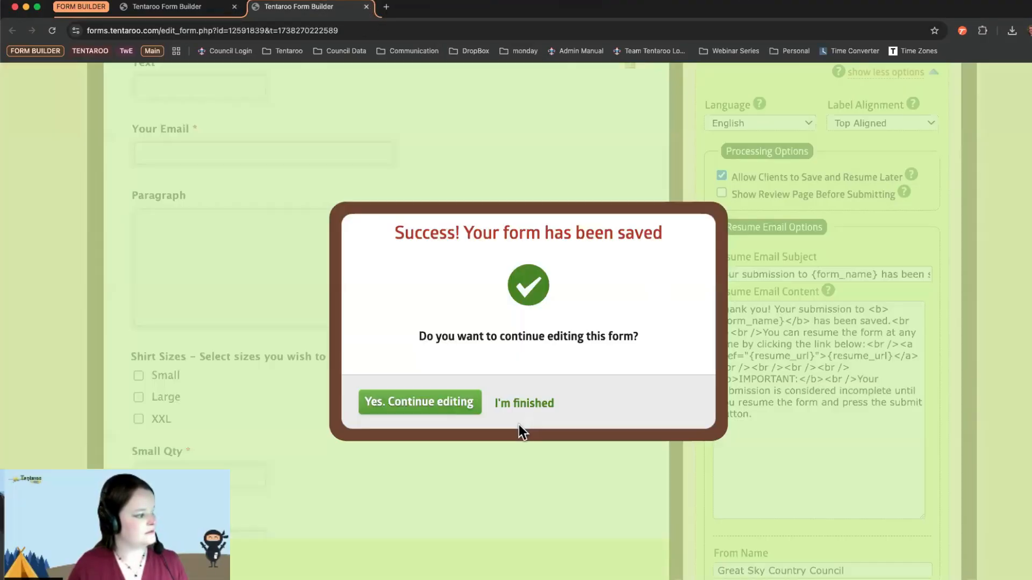
click(520, 404)
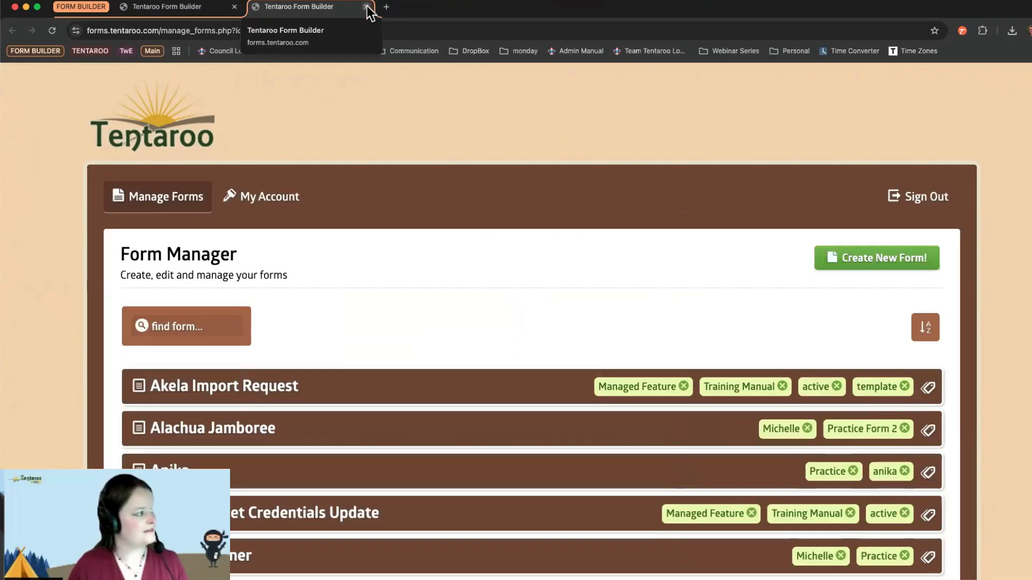
click(366, 7)
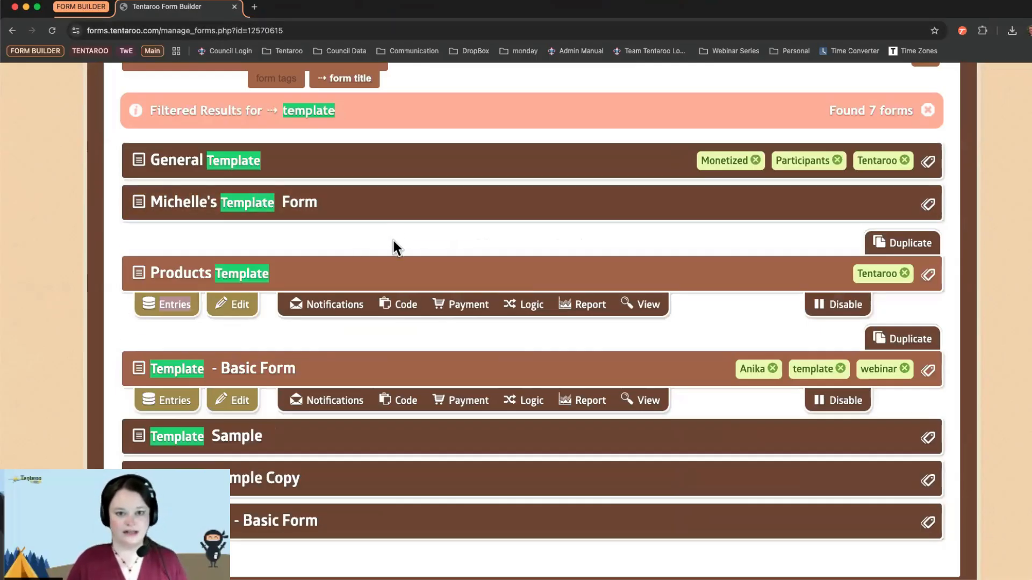
scroll(392, 249, down, 2)
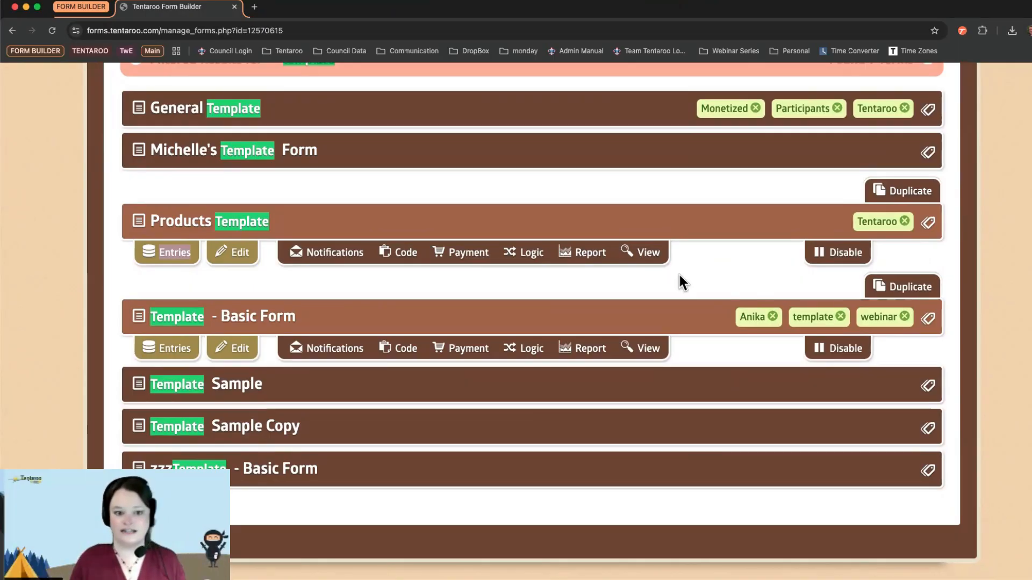
Open the Products Template report in a new browser tab and start adding a new widget
right_click(587, 254)
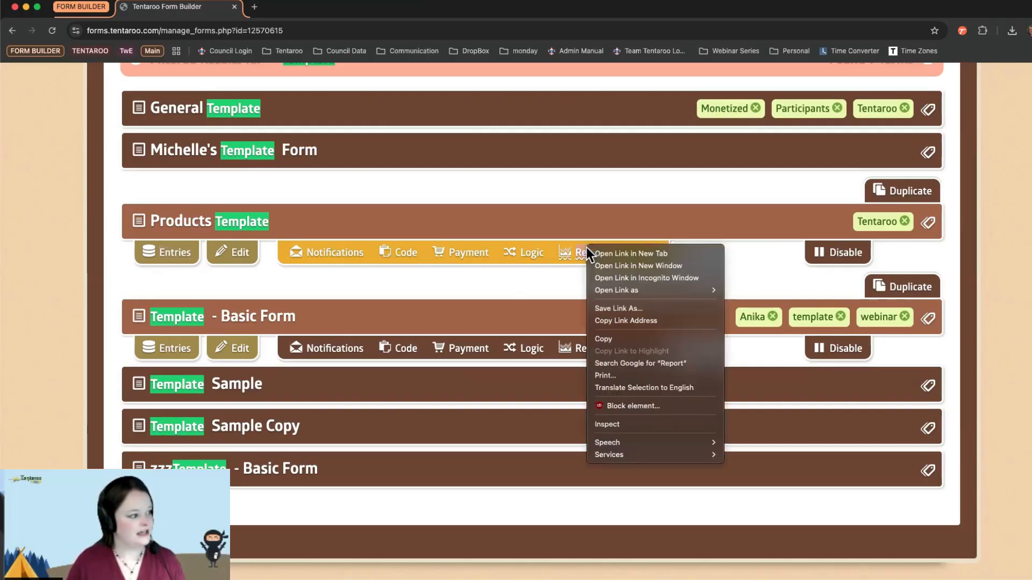
click(616, 256)
click(320, 10)
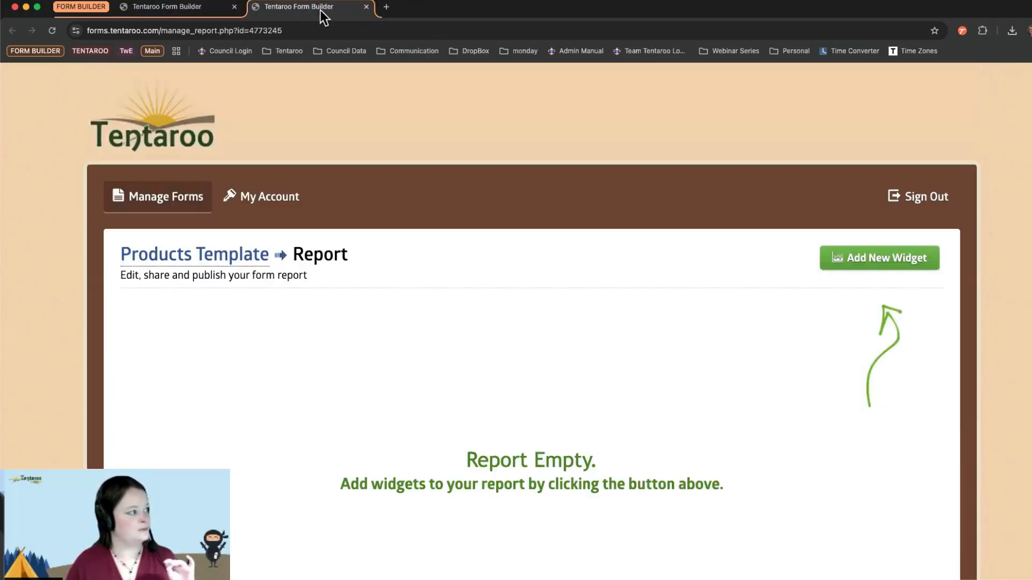
scroll(540, 338, down, 2)
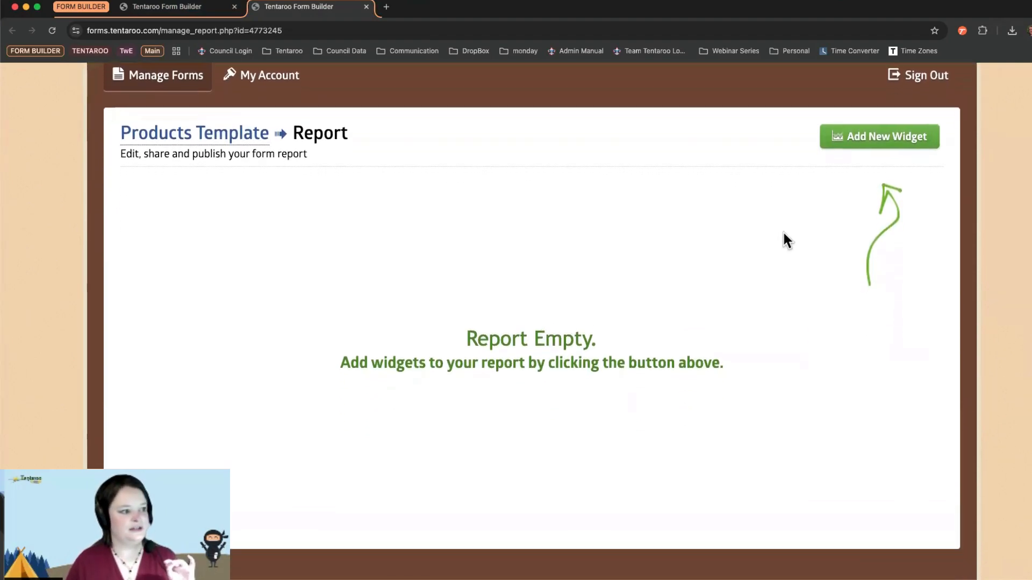
click(894, 141)
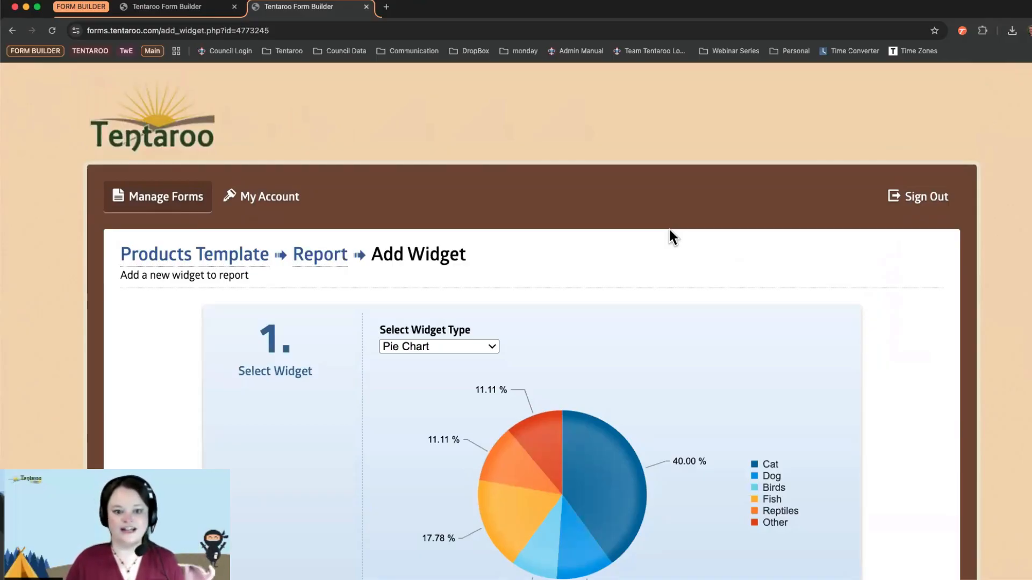
Choose Donut Chart as the widget type after previewing Bar Chart and Entries Grid
scroll(668, 227, down, 5)
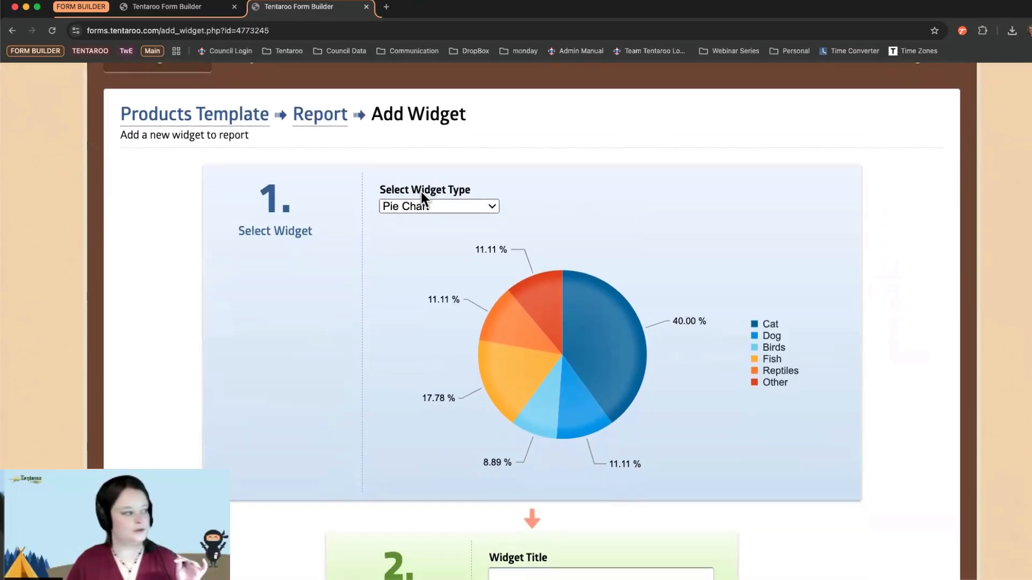
click(419, 206)
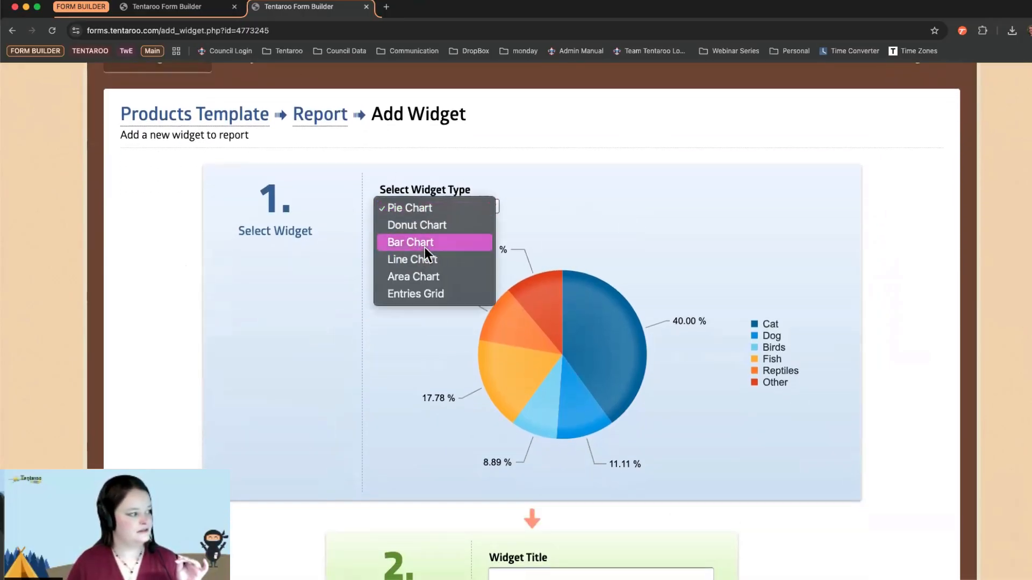
click(424, 242)
click(427, 202)
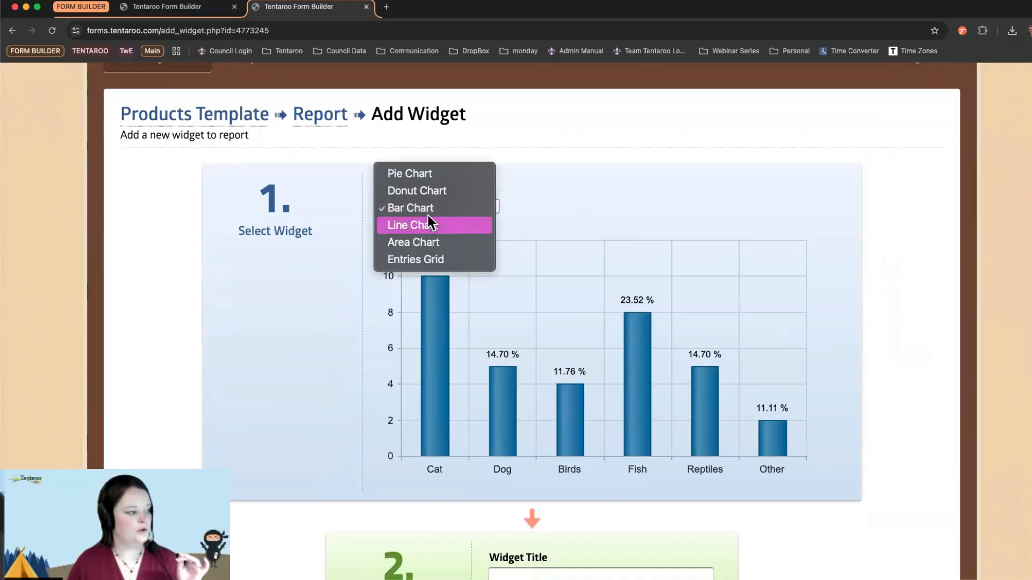
click(421, 259)
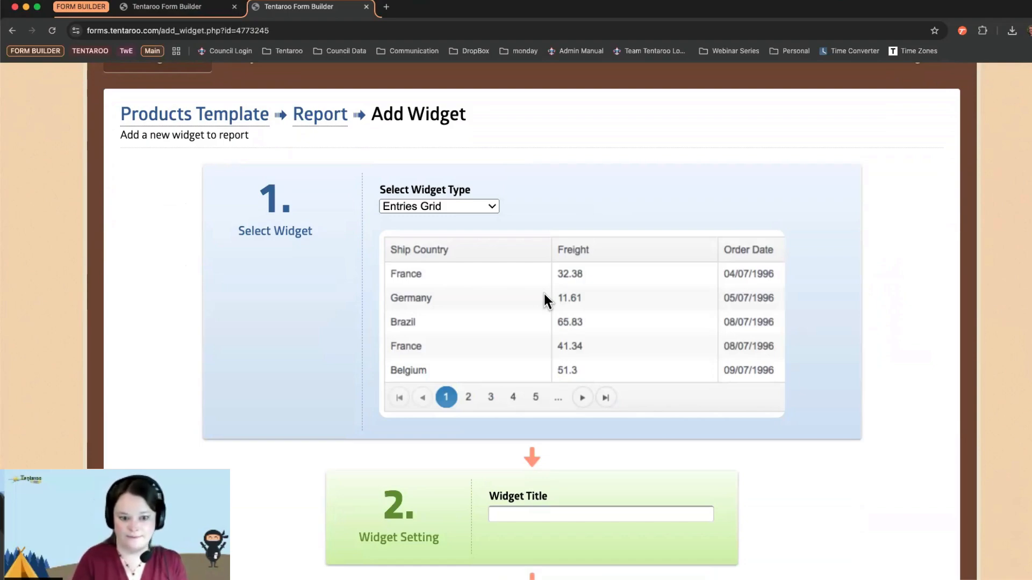
click(446, 207)
click(446, 139)
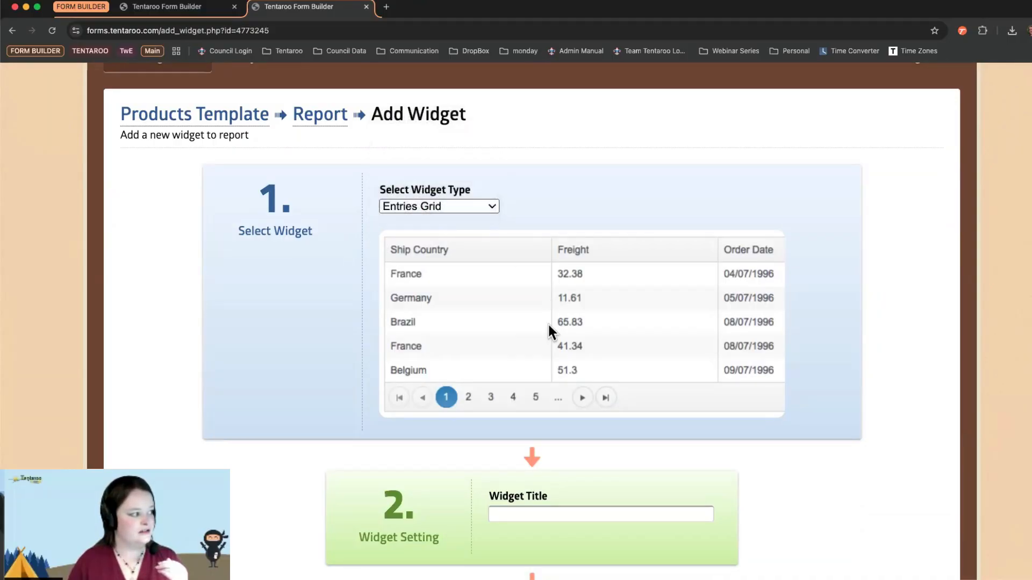
Title the new widget "Sample Widget"
scroll(562, 321, down, 4)
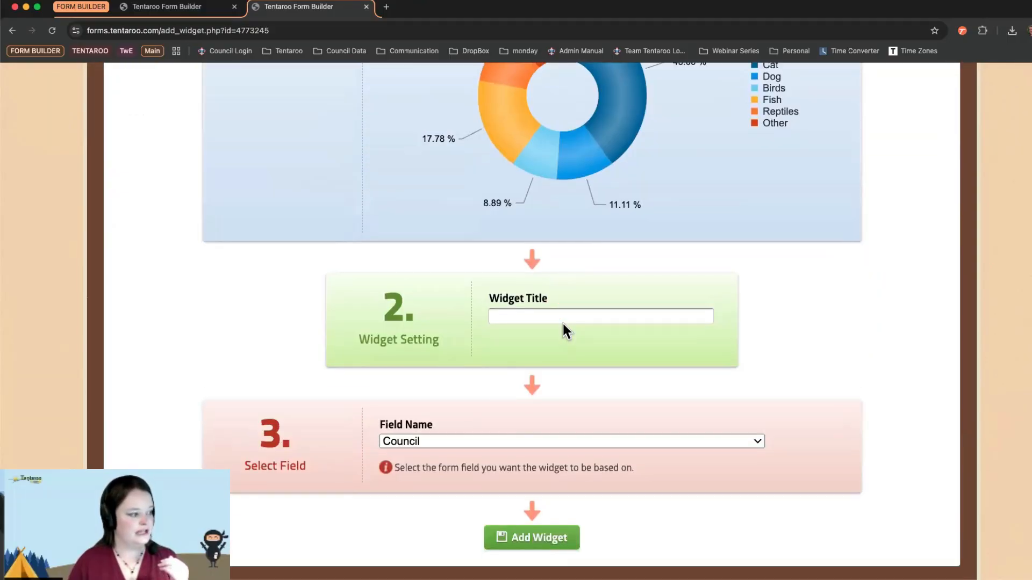
click(524, 315)
text(Sampe)
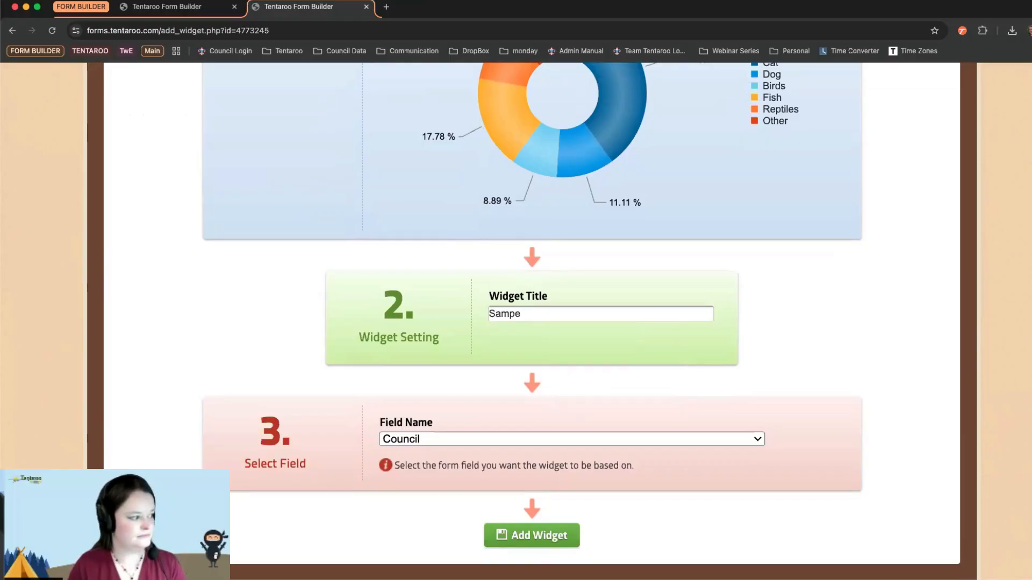
key(BackSpace)
text(el)
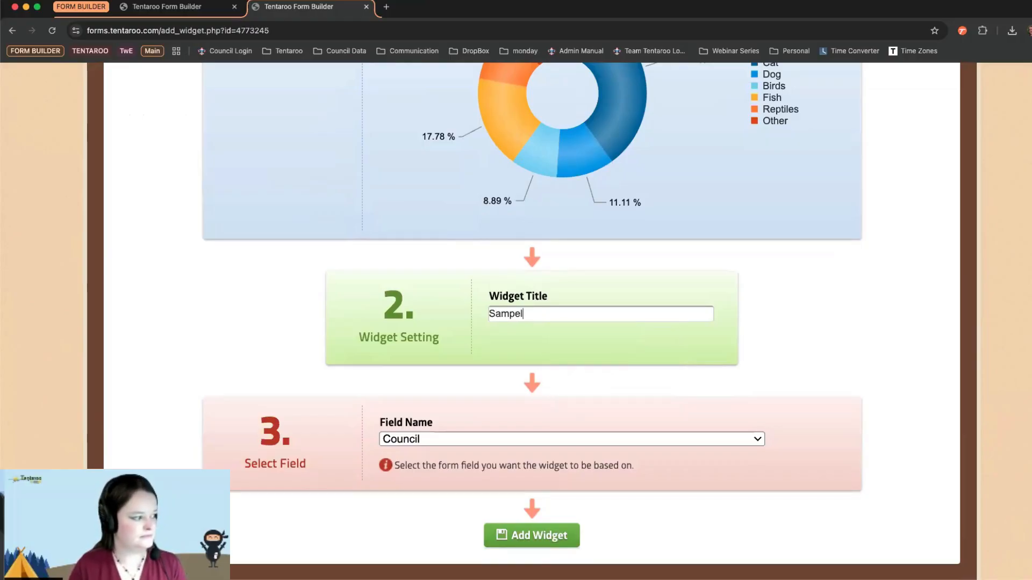
key(BackSpace)
key(BackSpace)
text(le Widget)
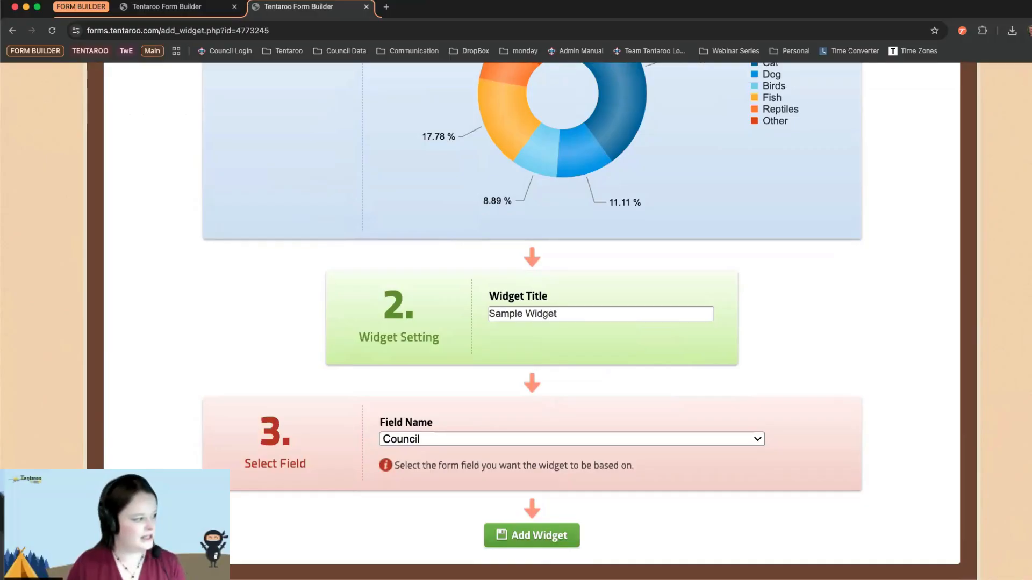
Base the widget on the Number of Youth Participants field and add it to the report
scroll(498, 386, down, 1)
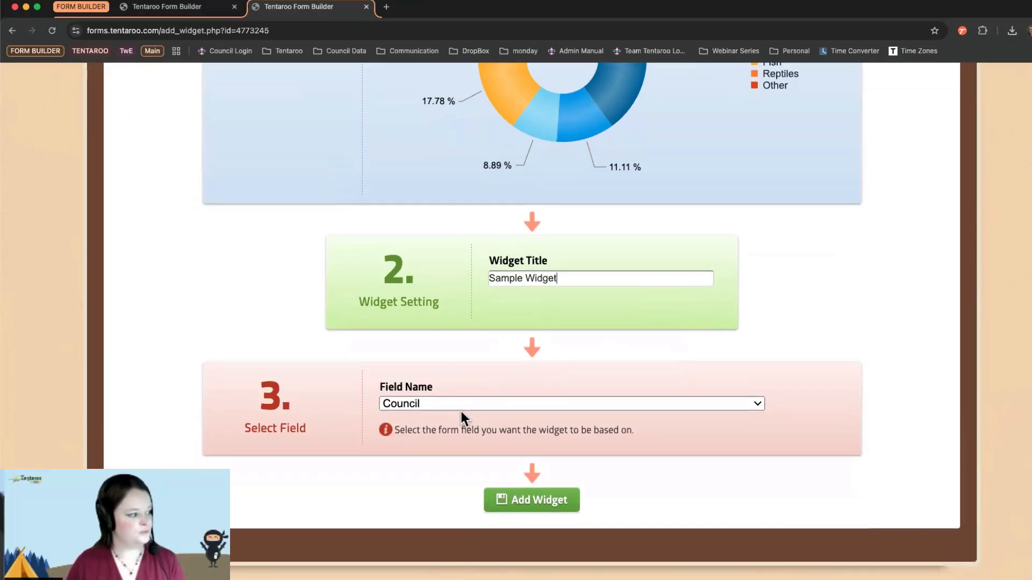
click(430, 404)
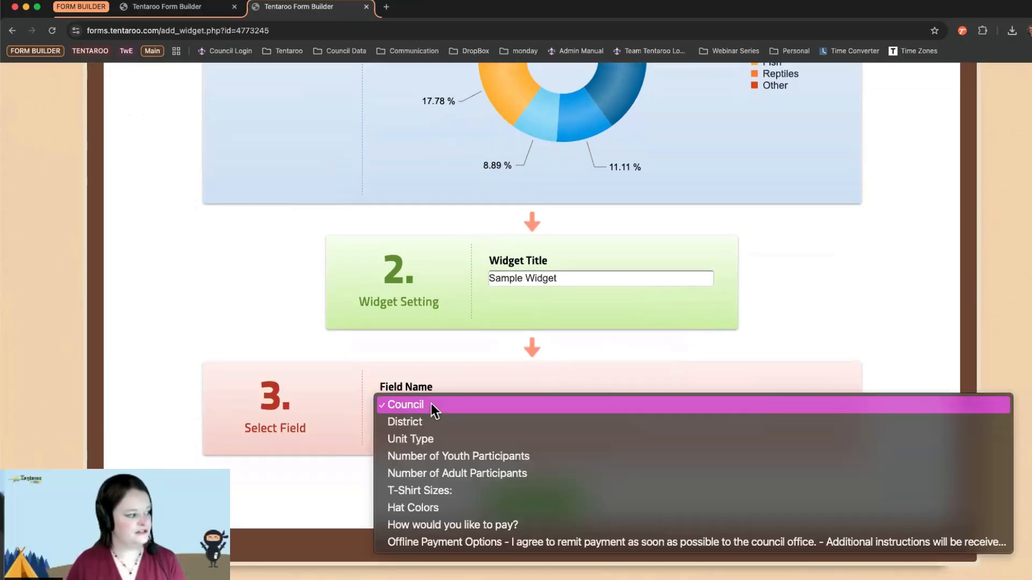
click(450, 456)
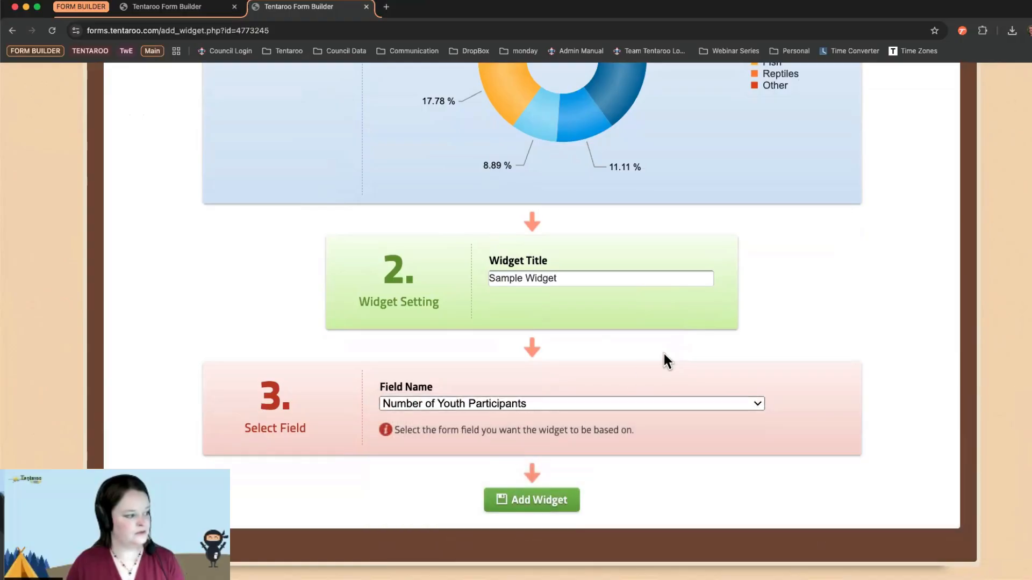
click(519, 503)
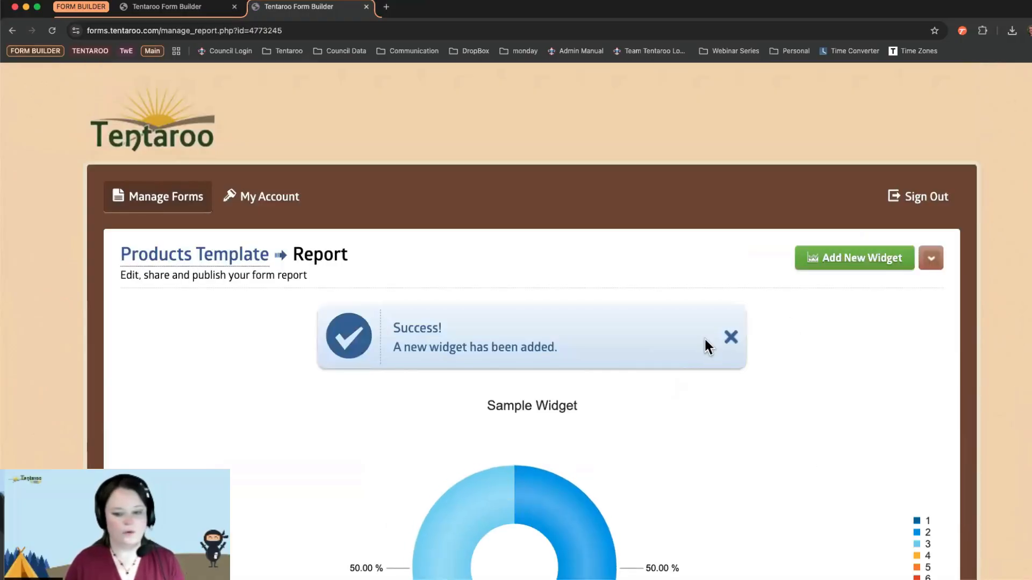
Open the settings of Sample Widget and examine the available data options and themes
scroll(704, 337, down, 5)
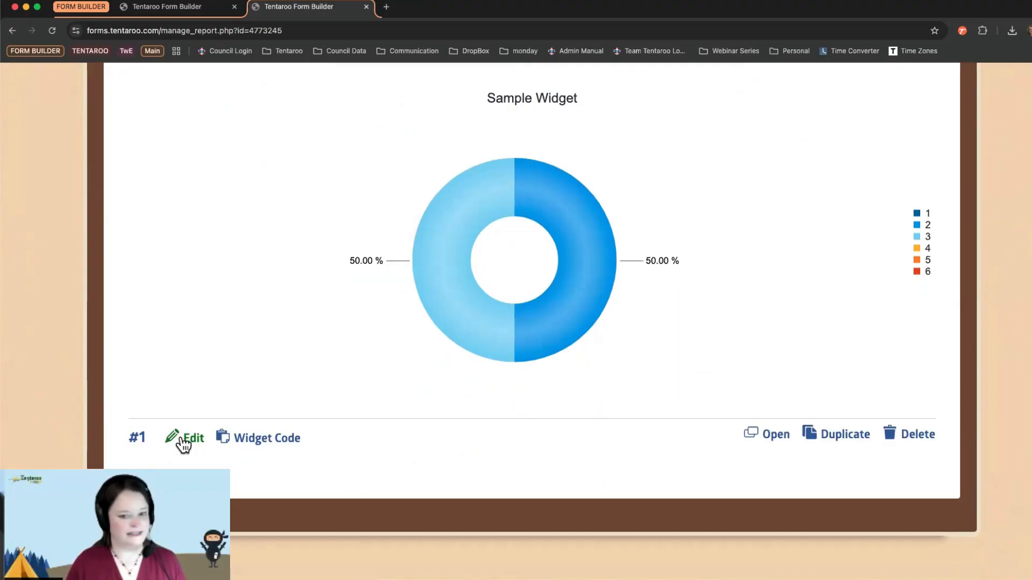
click(183, 444)
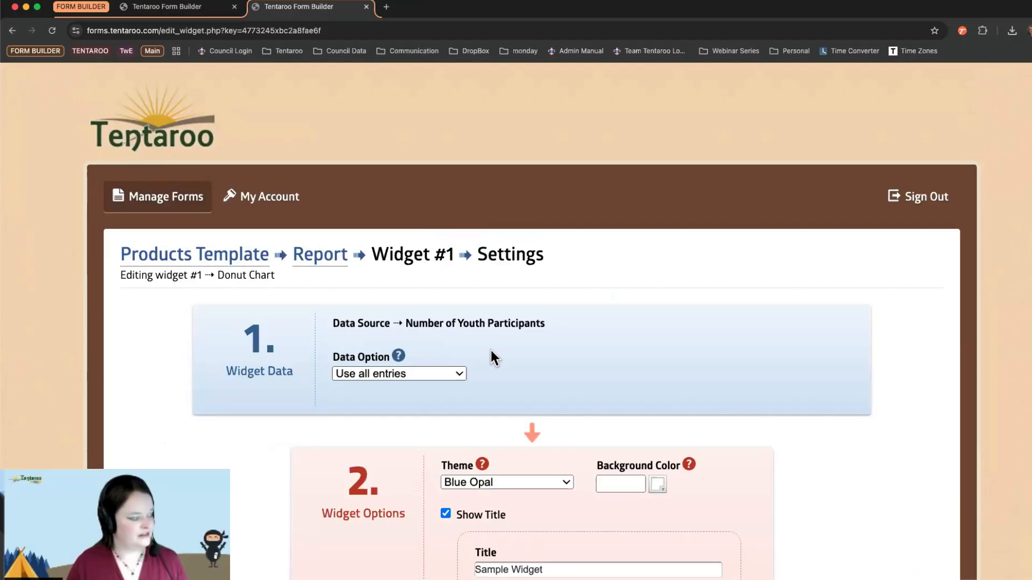
scroll(490, 350, down, 3)
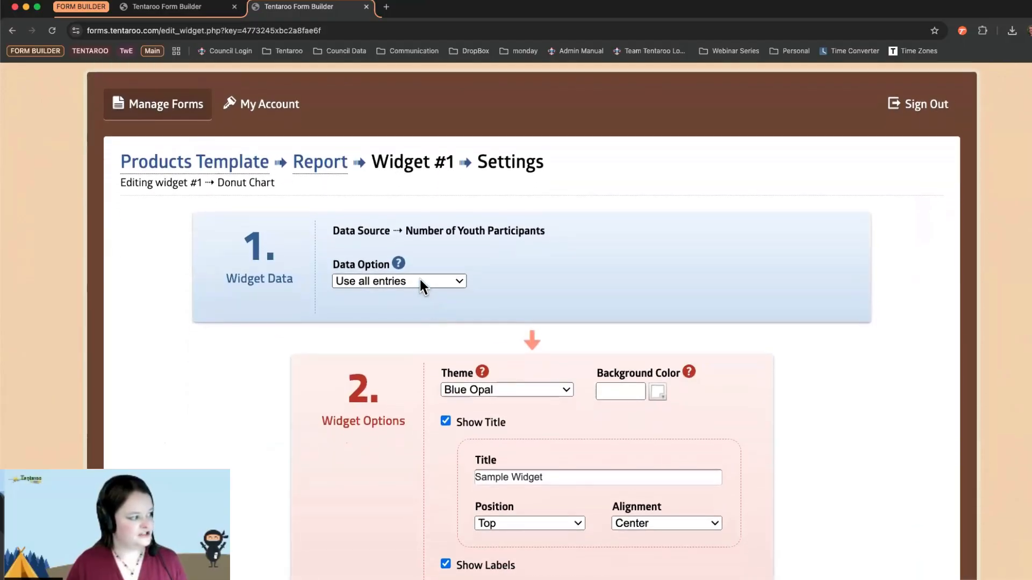
click(419, 279)
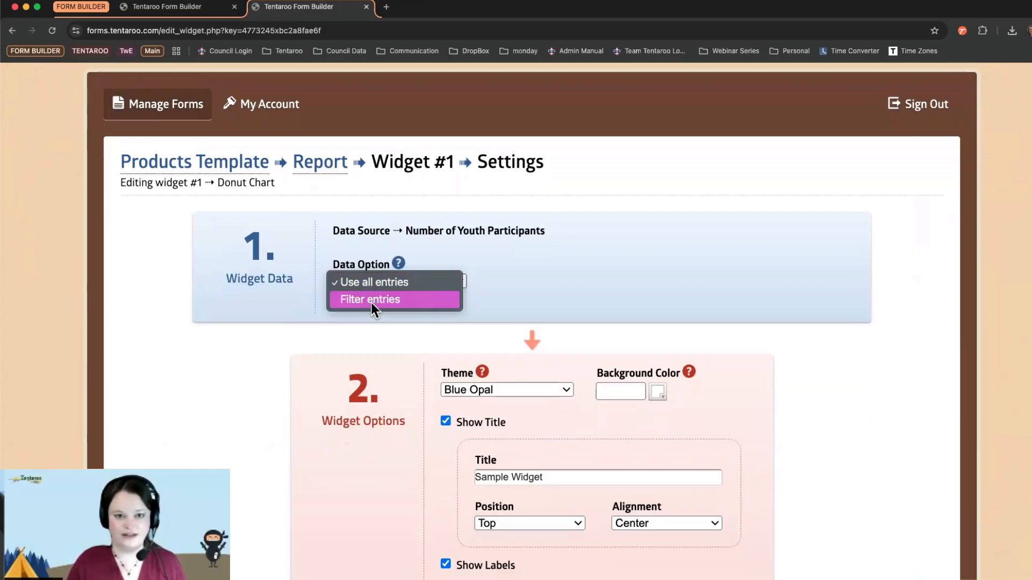
click(368, 337)
scroll(506, 393, down, 5)
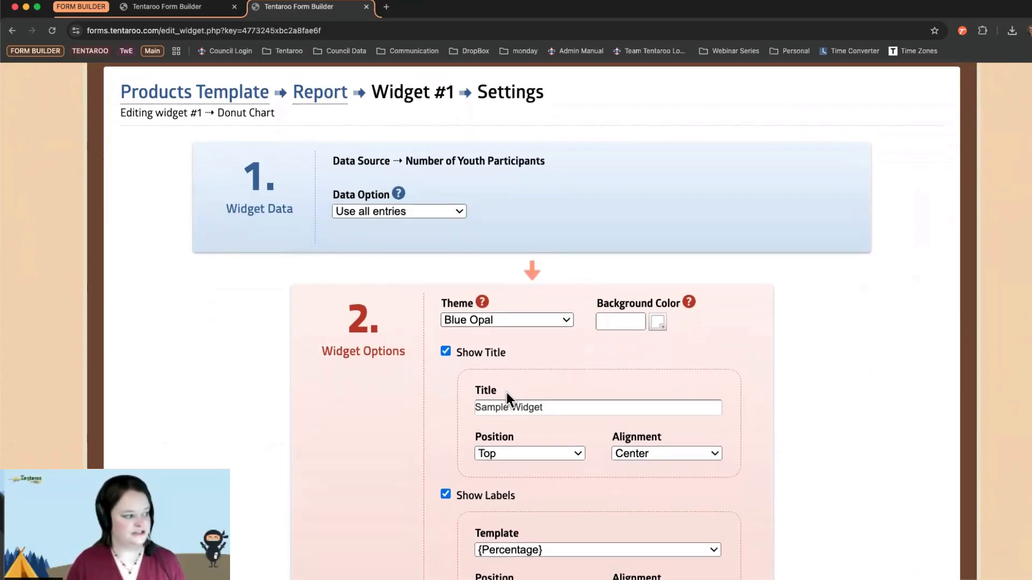
click(482, 270)
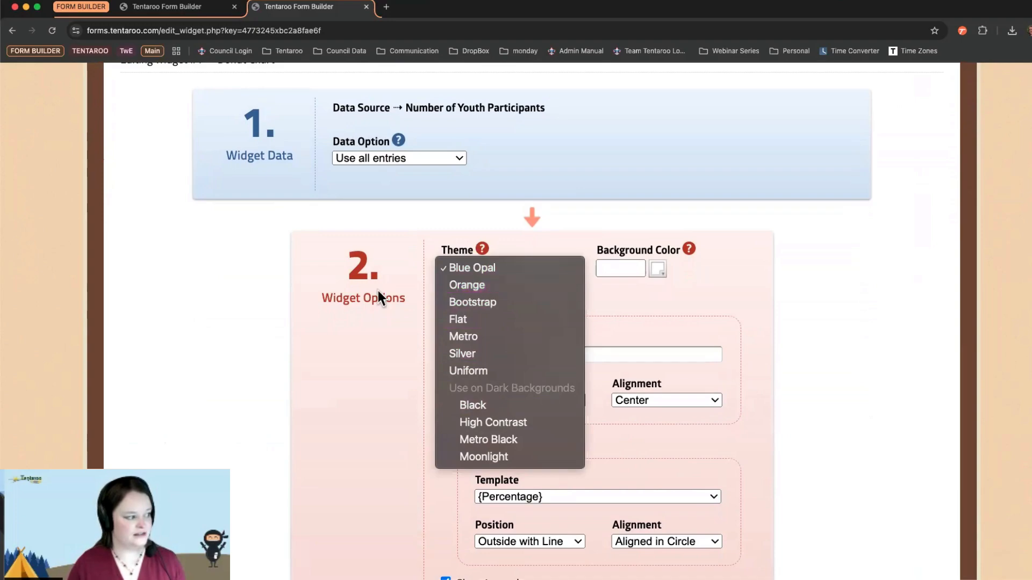
click(377, 355)
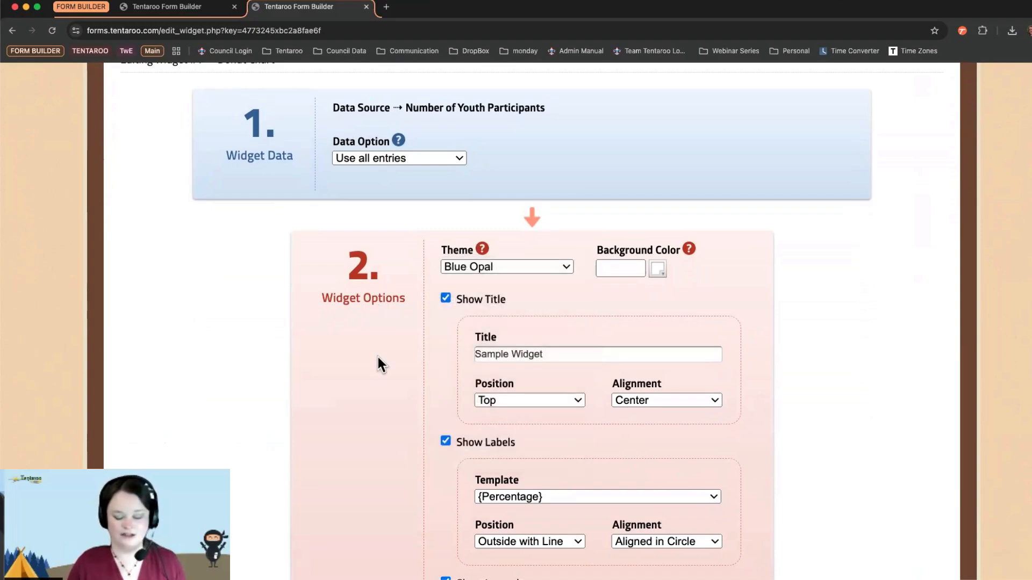
Review the remaining display options and widget height choices, and save the widget settings
scroll(379, 359, down, 7)
scroll(376, 355, down, 2)
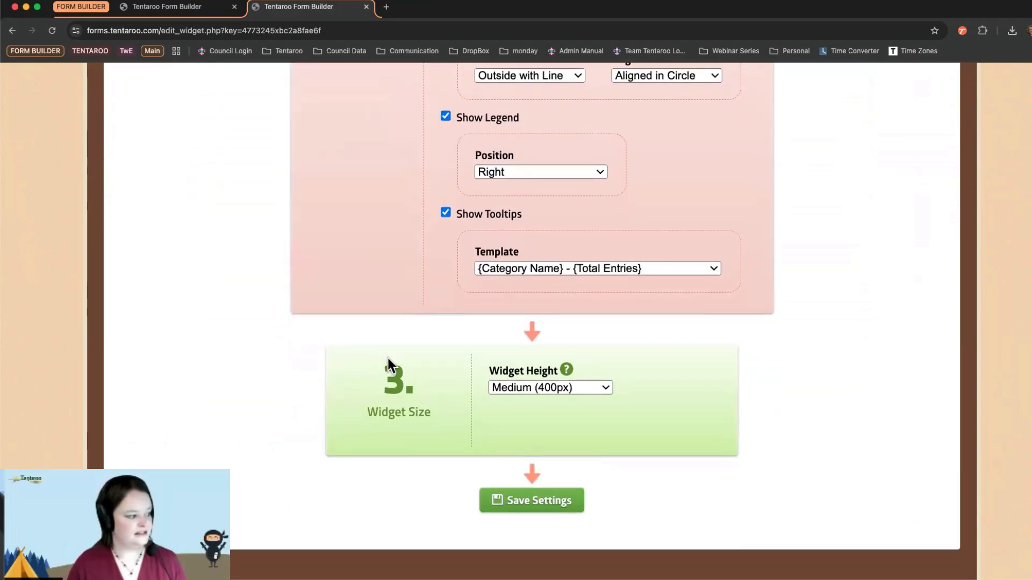
click(519, 388)
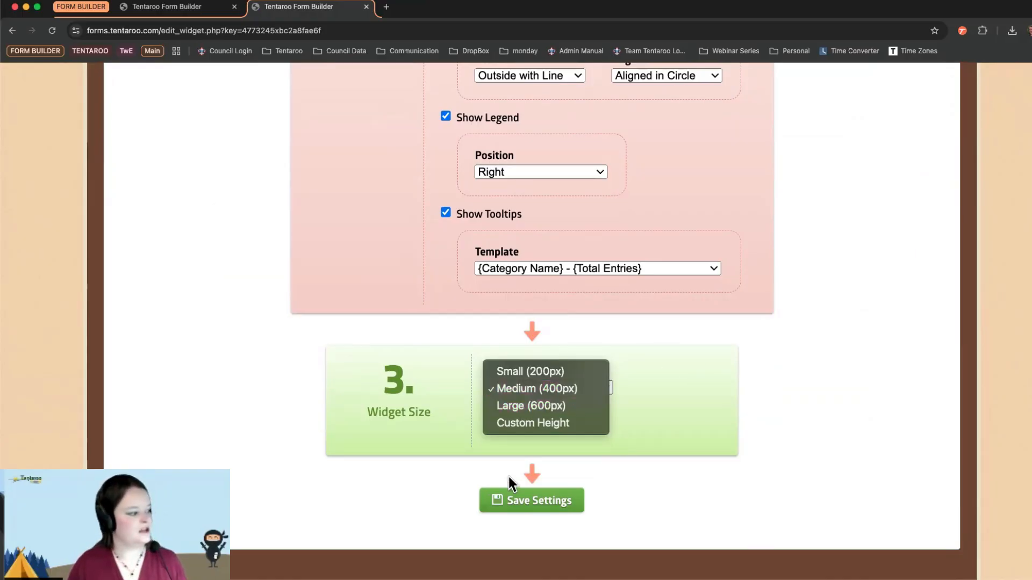
click(533, 492)
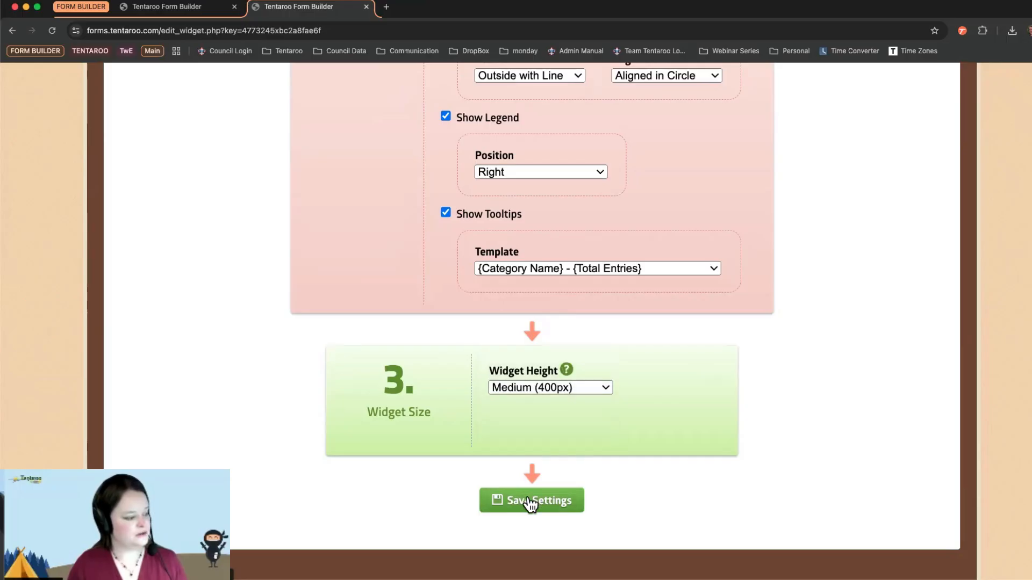
click(530, 504)
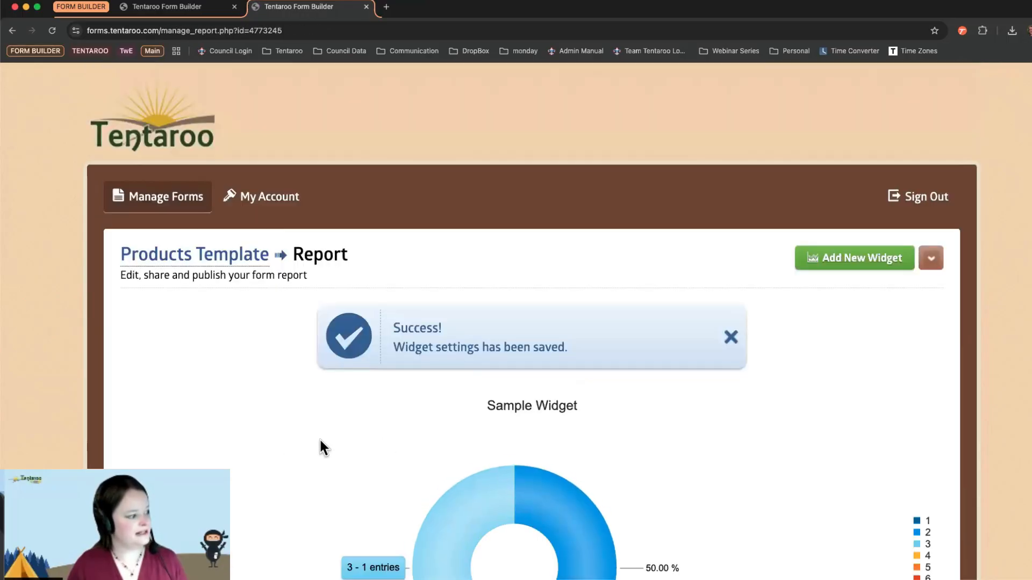
Open the code page of Sample Widget and copy its full iframe embed code
scroll(275, 450, down, 4)
scroll(274, 449, down, 2)
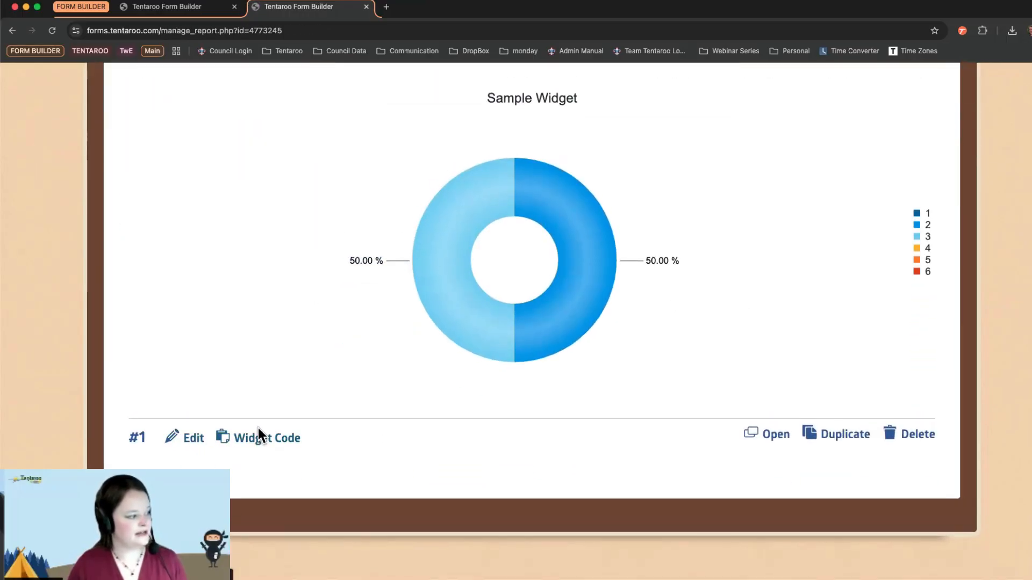
click(260, 440)
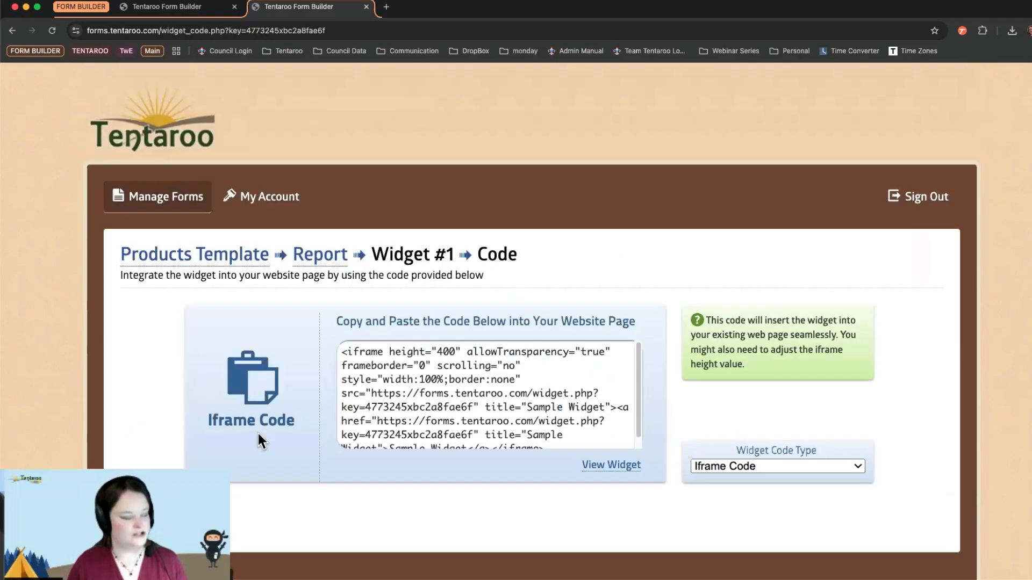
click(397, 383)
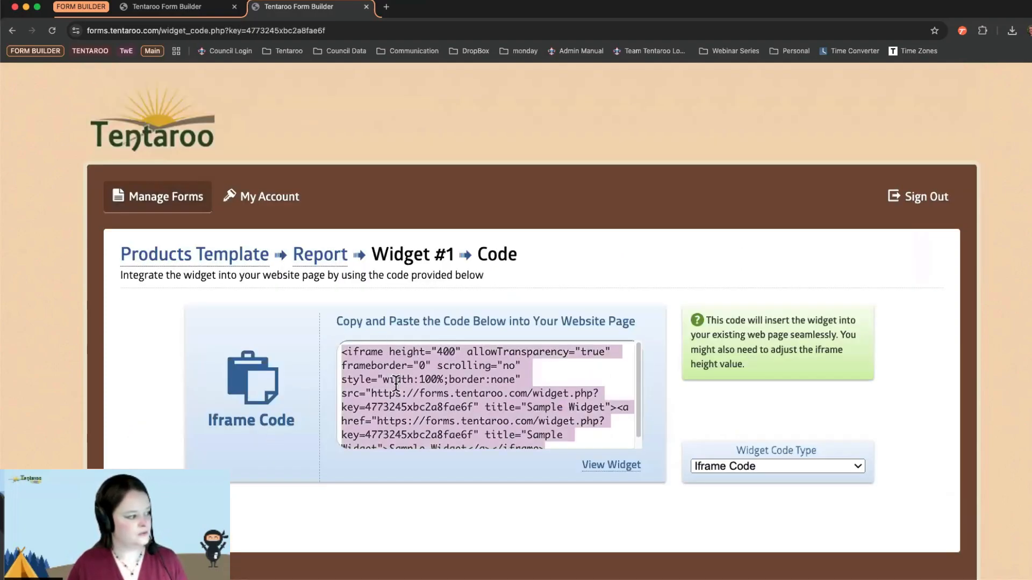
right_click(396, 383)
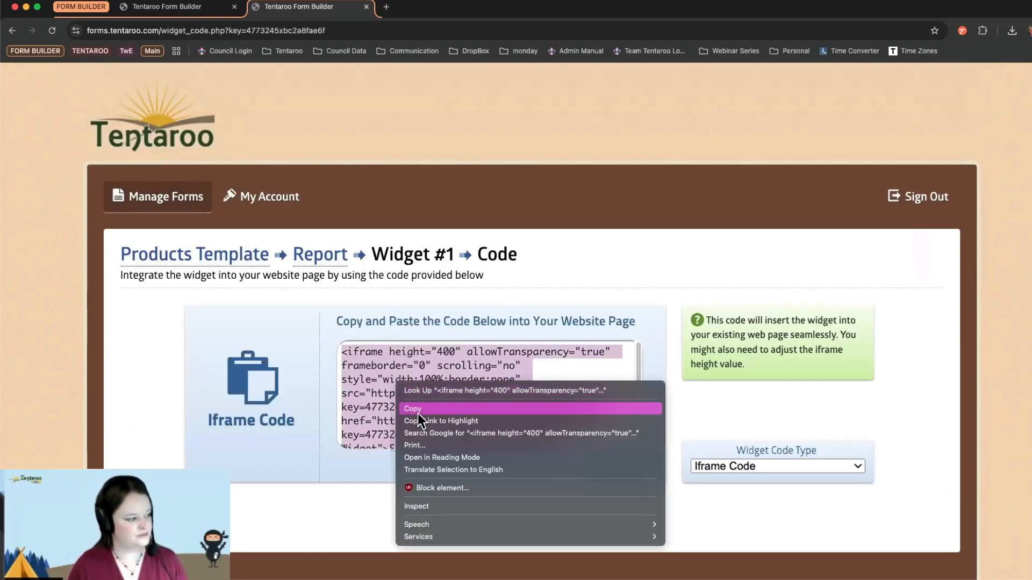
click(418, 412)
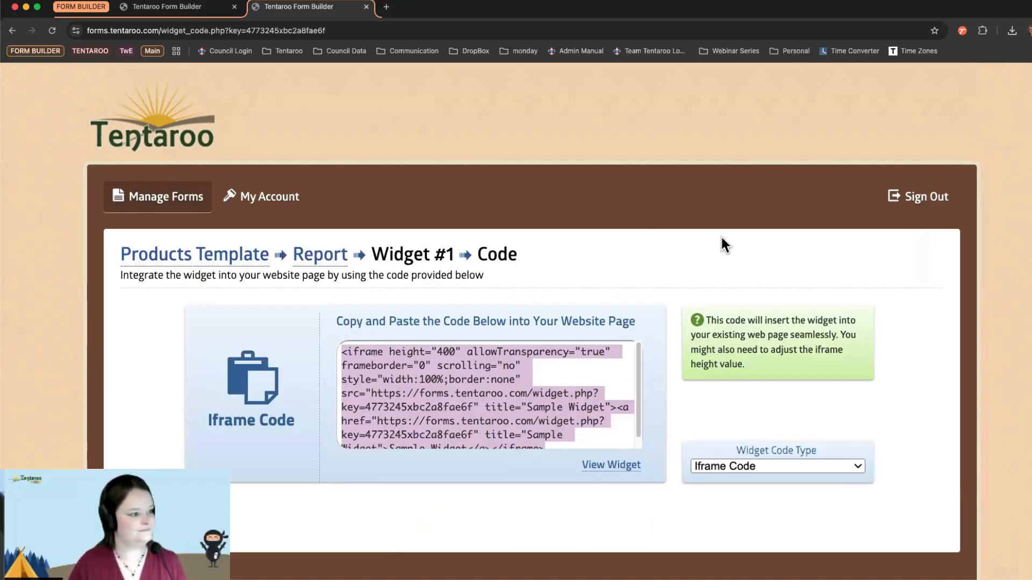
Return to the Products Template report and look over the chart and the actions available for Sample Widget
click(321, 256)
scroll(685, 350, down, 5)
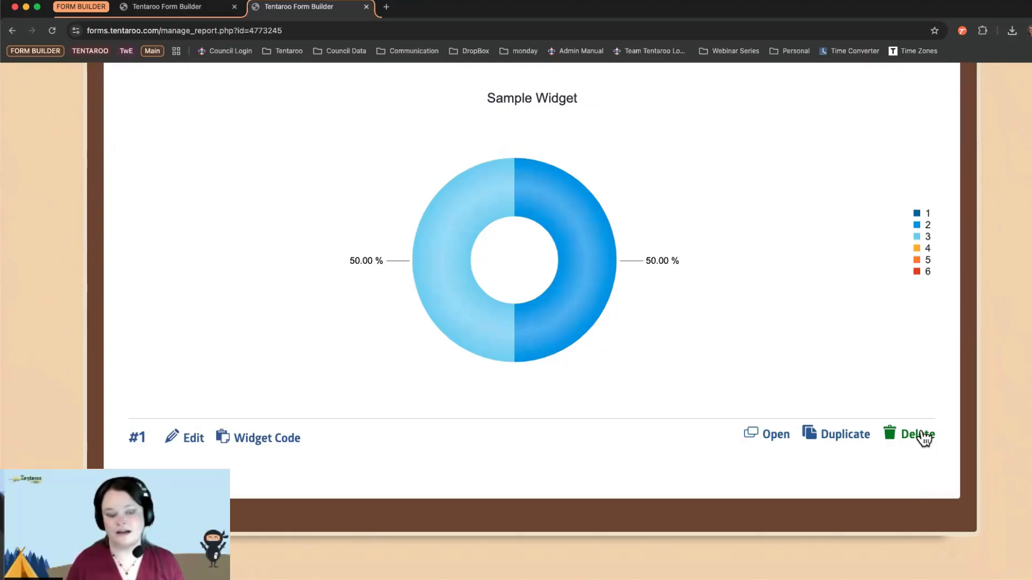
scroll(846, 372, up, 5)
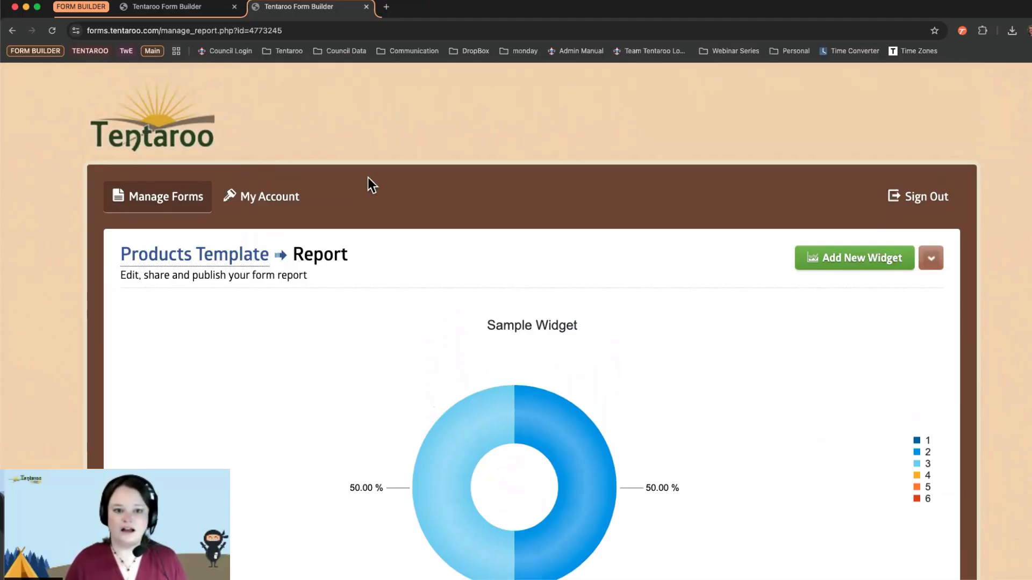
Return to the form list and disable Template - Basic Form with the closing message "This form is currently inactive."
click(197, 8)
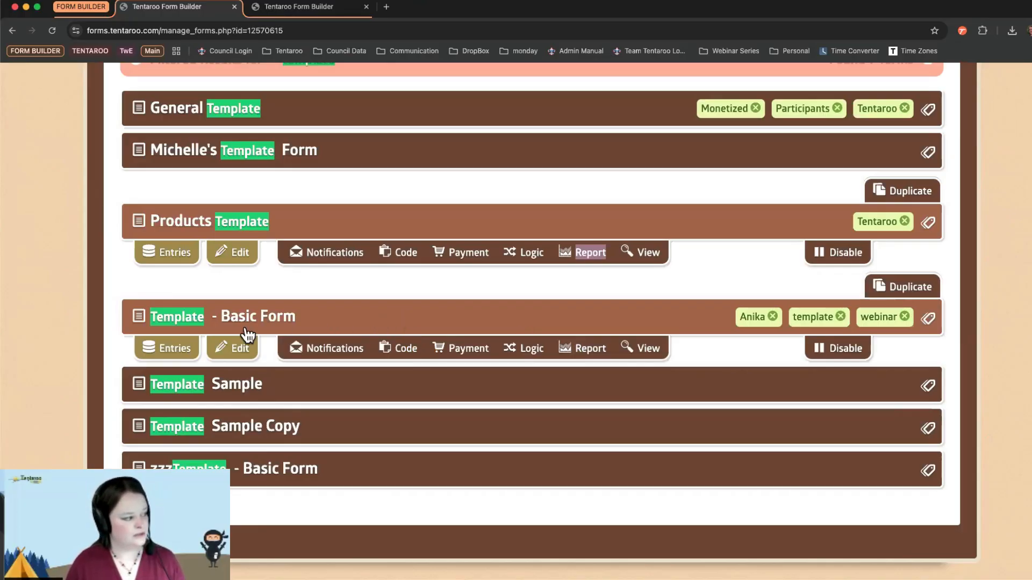
click(846, 350)
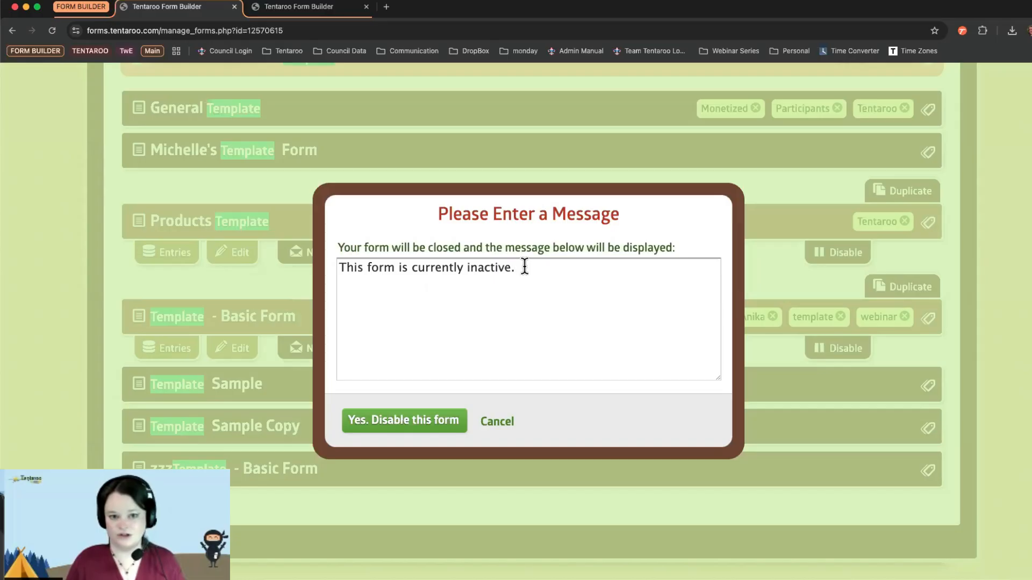
drag(524, 267, 337, 252)
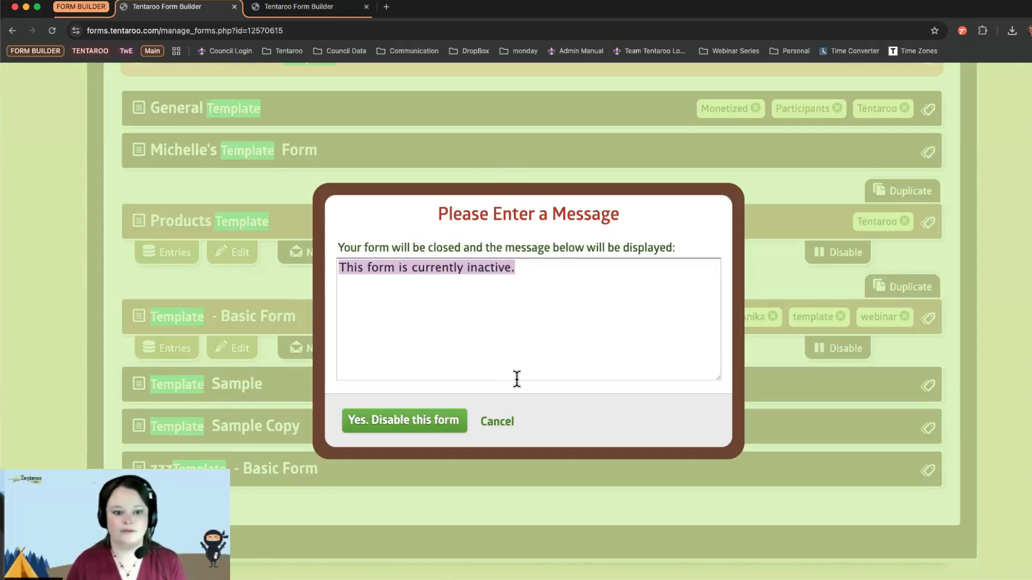
click(409, 429)
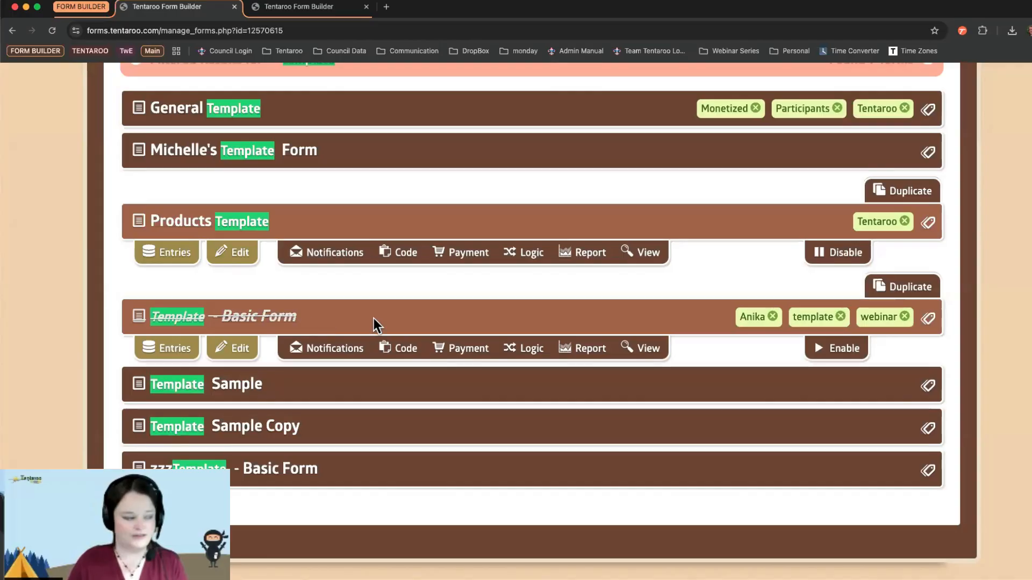
Re-enable Template - Basic Form, and disable it again with the same default inactive message
click(856, 350)
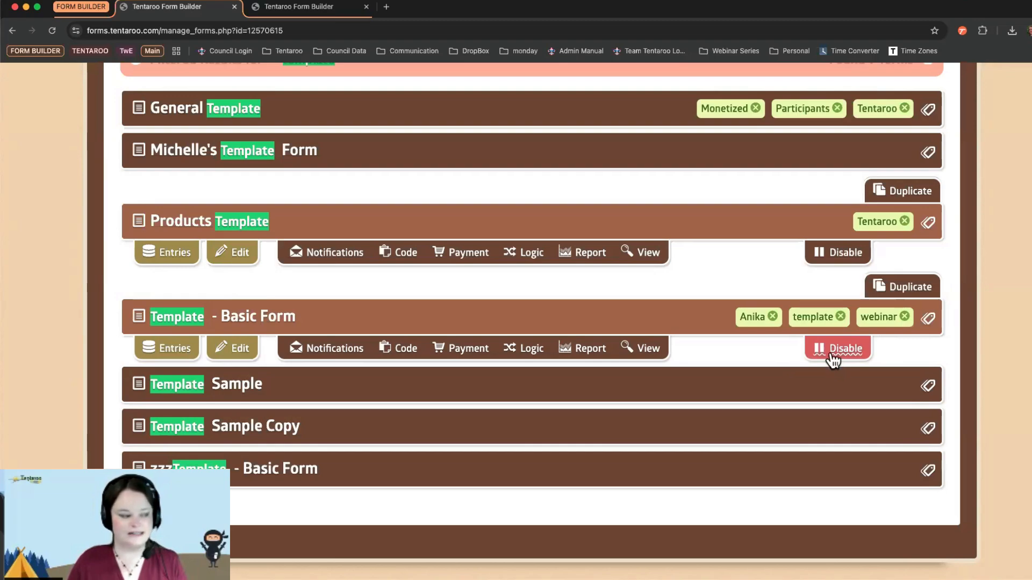
click(832, 350)
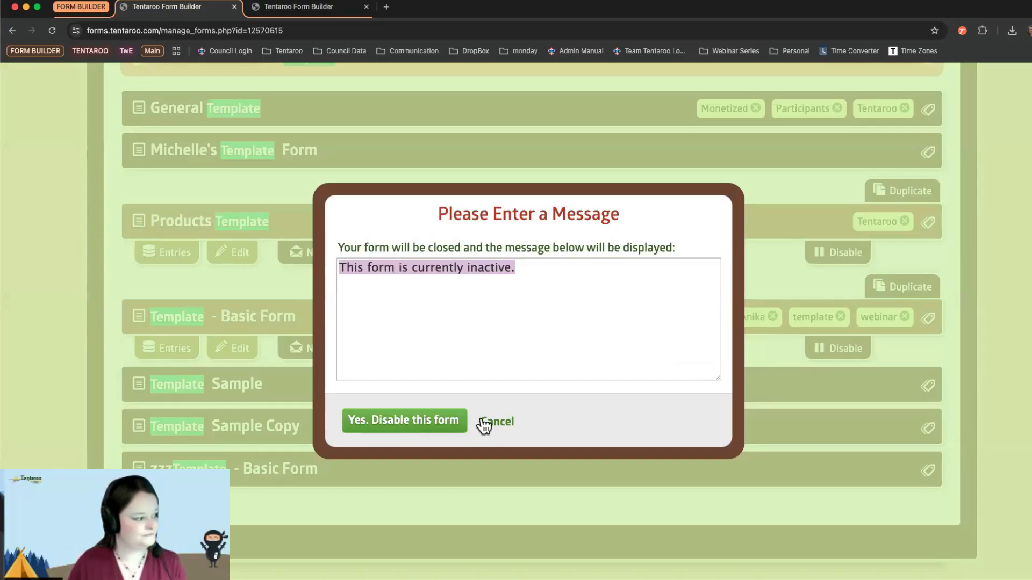
click(419, 425)
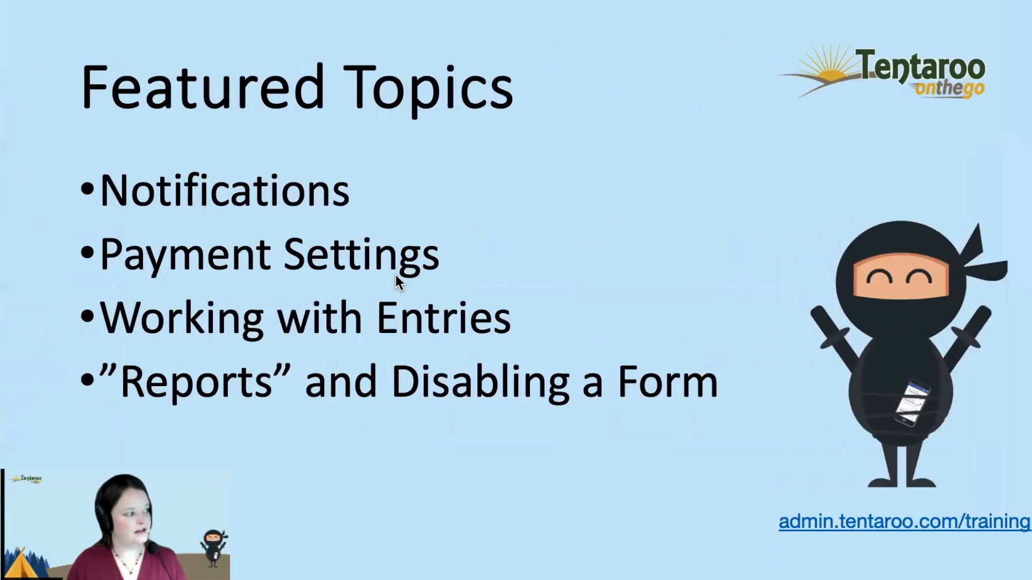
key(Right)
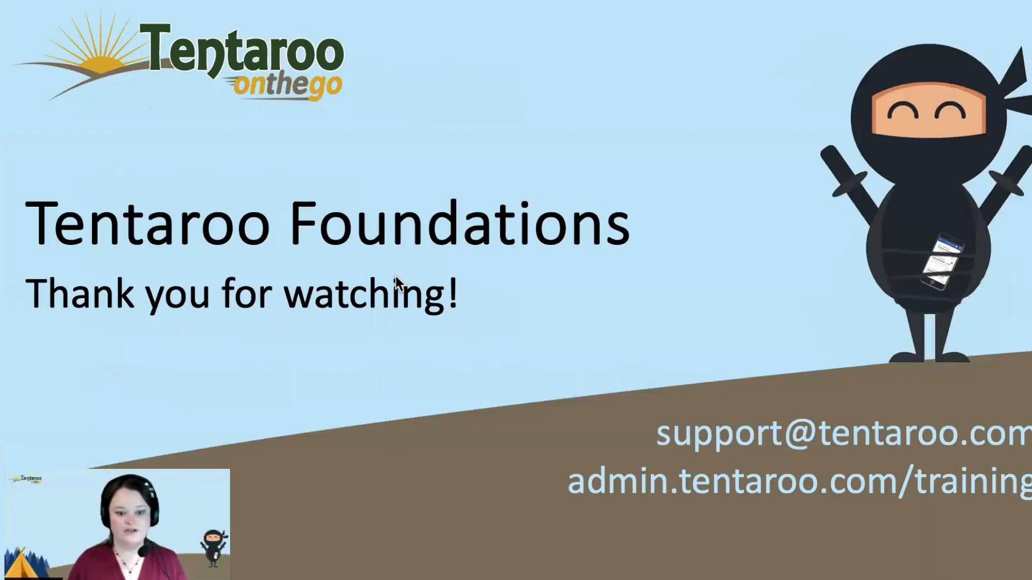